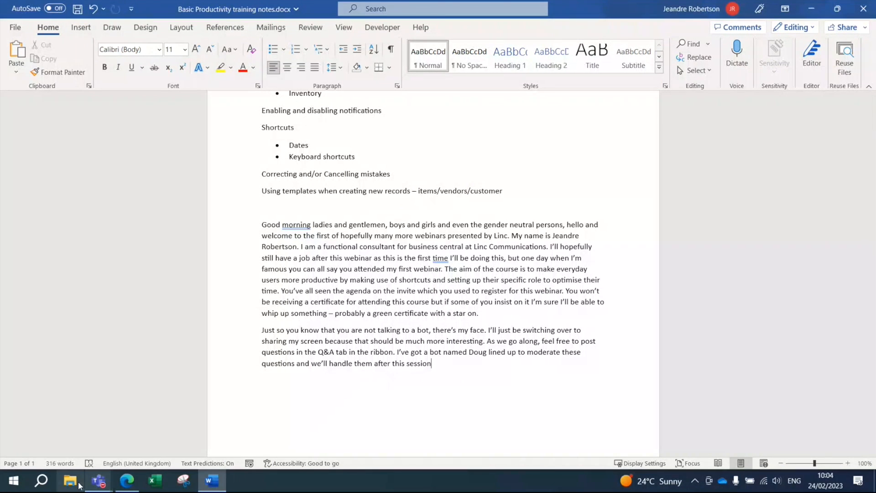
{"action": "mouse_move", "coordinate": [99, 480]}
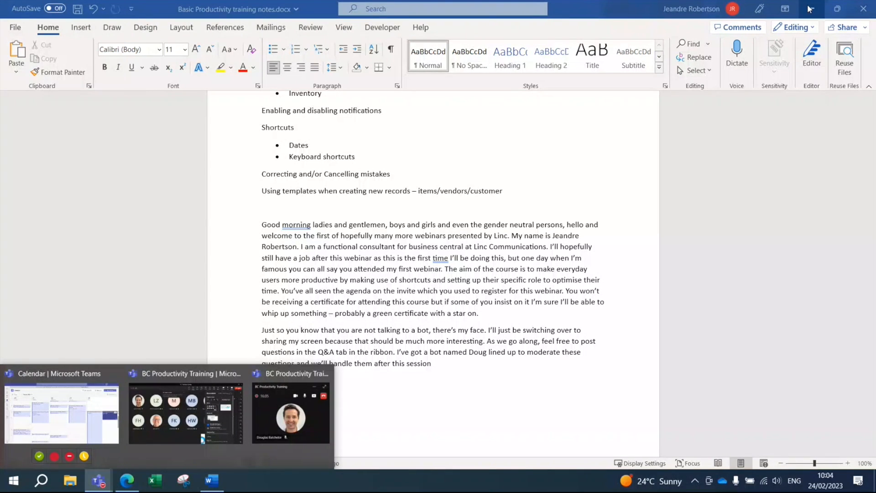
{"action": "left_click", "coordinate": [61, 413]}
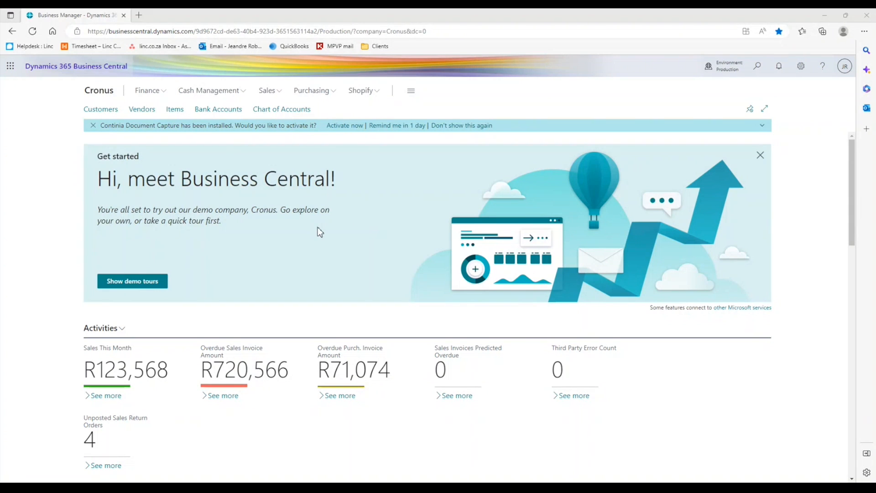
Step: Search for "sales order" and bookmark the Sales Orders page to the role centre's navigation menu
{"action": "left_click", "coordinate": [756, 68]}
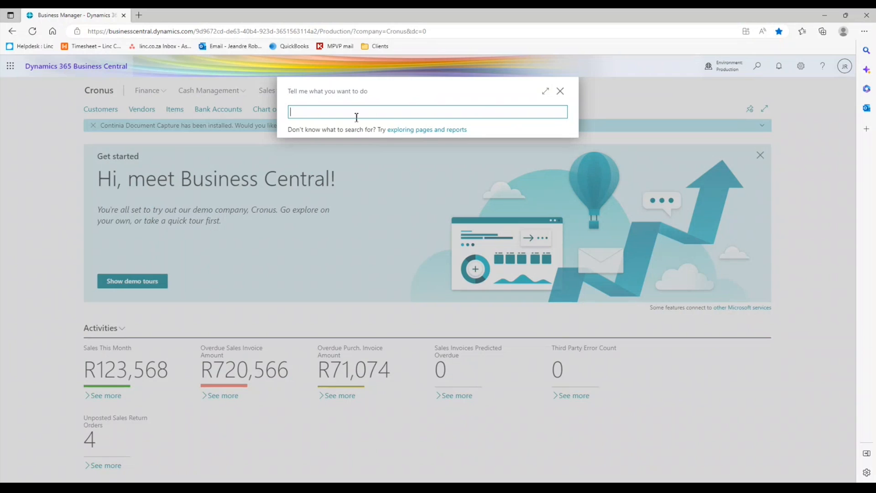
{"action": "left_click", "coordinate": [62, 131]}
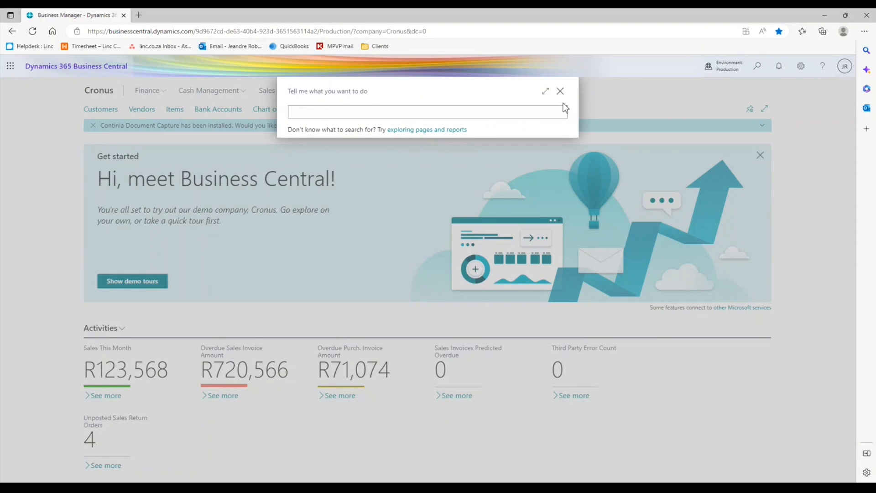
{"action": "left_click", "coordinate": [454, 115]}
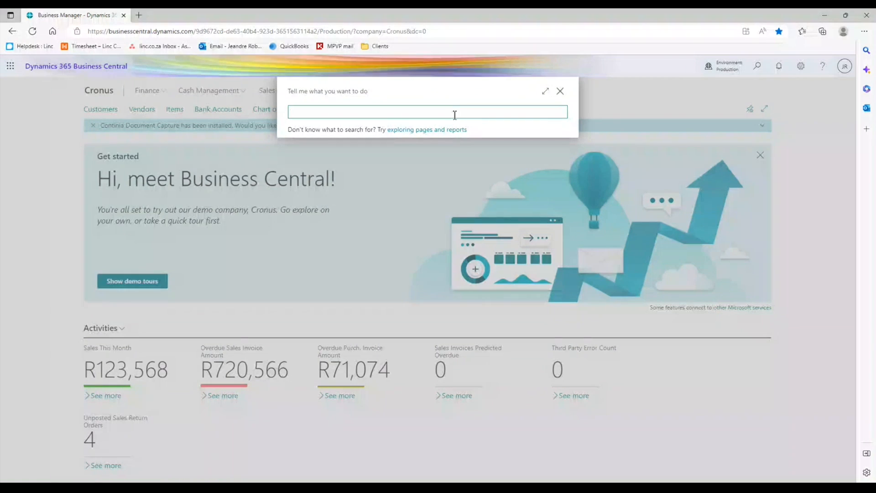
{"action": "type", "text": "sales order"}
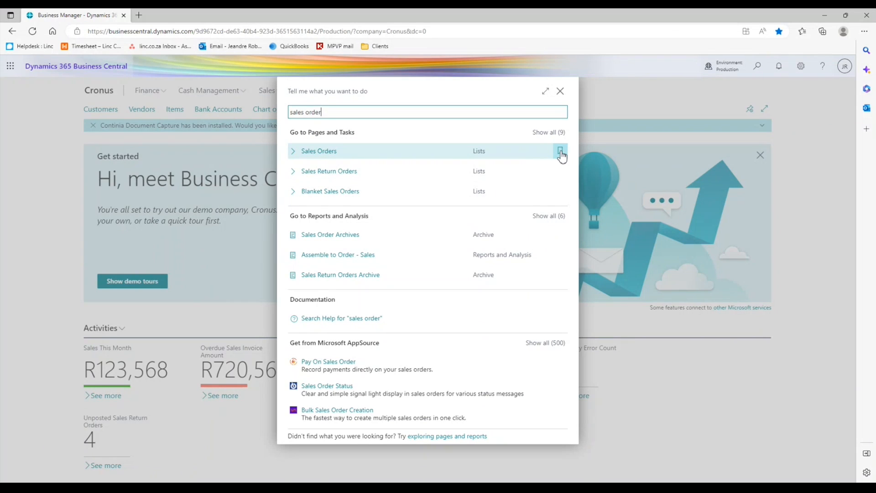
{"action": "left_click", "coordinate": [561, 152]}
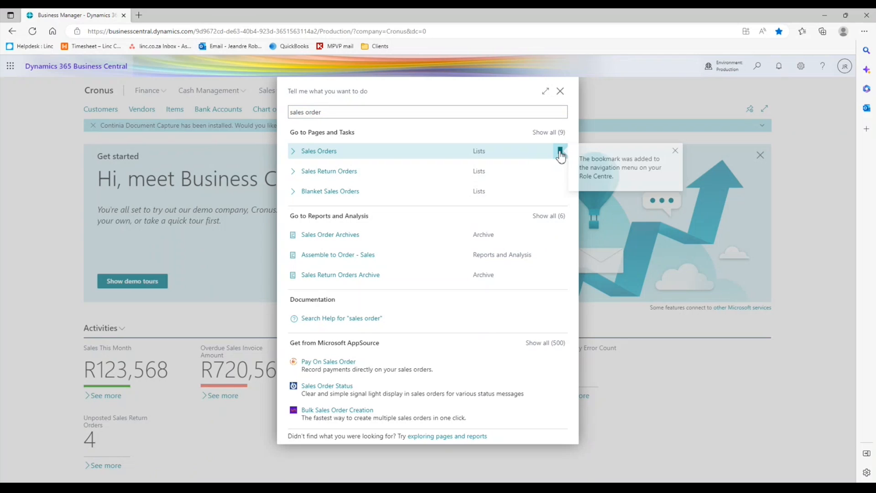
{"action": "left_click", "coordinate": [560, 91]}
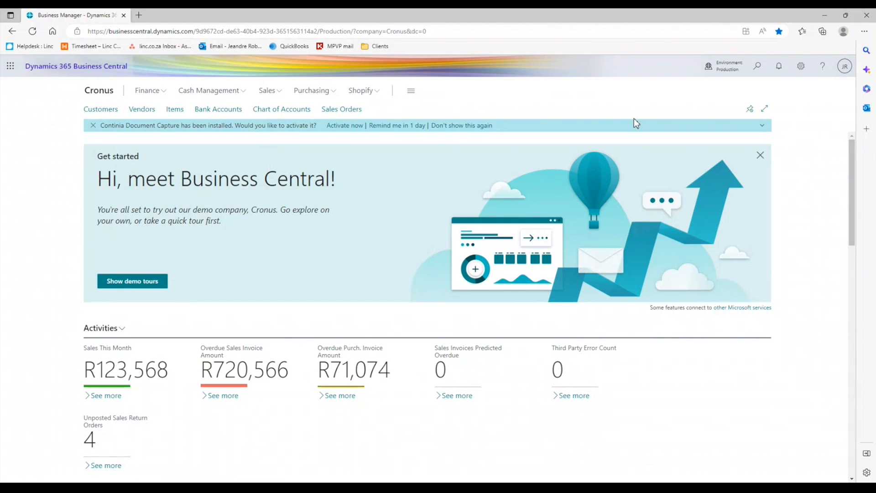
Step: Open the bookmarked Sales Orders list, remove its bookmark and return to the role centre home page
{"action": "left_click", "coordinate": [349, 110]}
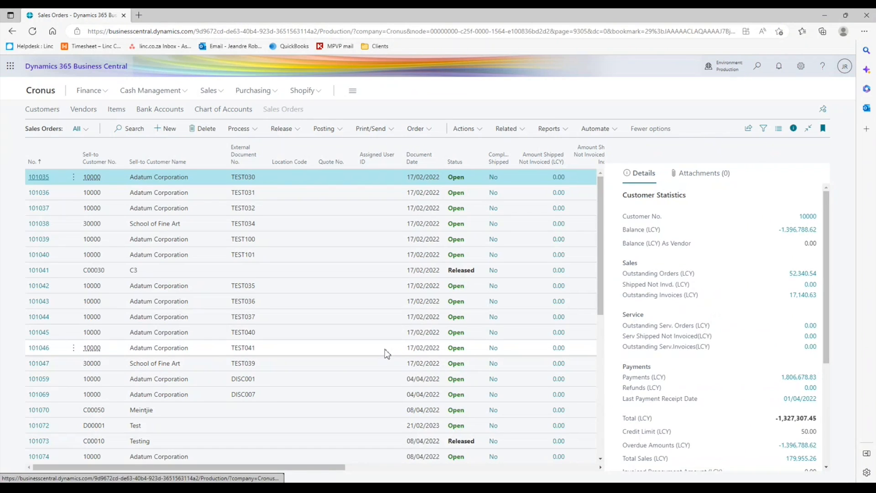
{"action": "left_click", "coordinate": [195, 273]}
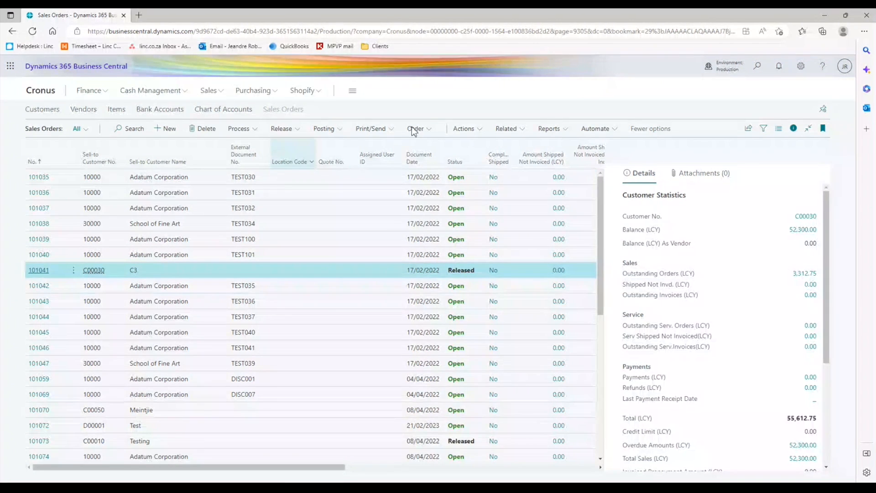
{"action": "left_click", "coordinate": [757, 69]}
{"action": "type", "text": "sale"}
{"action": "key", "text": "BackSpace"}
{"action": "key", "text": "BackSpace"}
{"action": "key", "text": "BackSpace"}
{"action": "key", "text": "BackSpace"}
{"action": "left_click", "coordinate": [560, 91]}
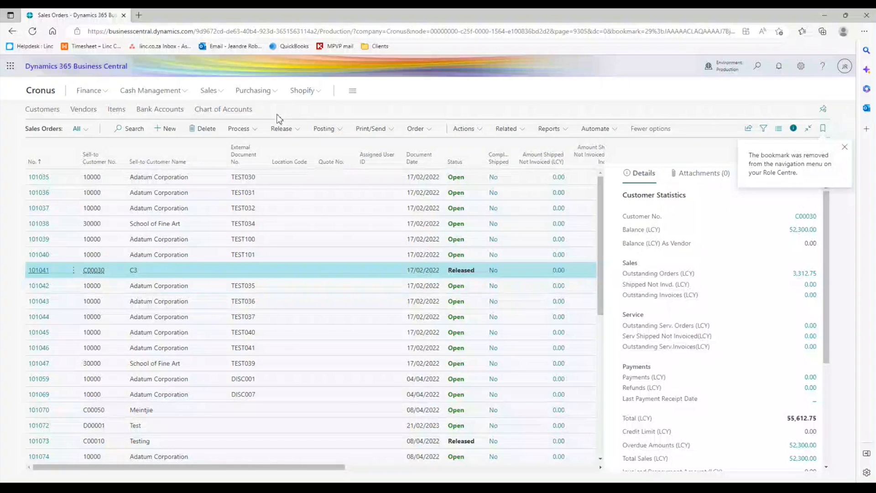
{"action": "left_click", "coordinate": [41, 90]}
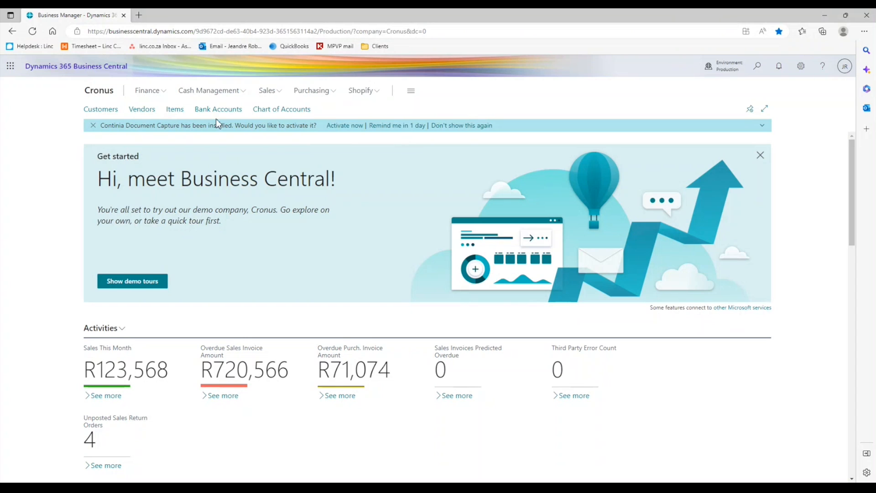
Step: Find the Sales Orders page again with the search "sales order" and add its bookmark back to the navigation menu
{"action": "left_click", "coordinate": [753, 71]}
{"action": "type", "text": "sales"}
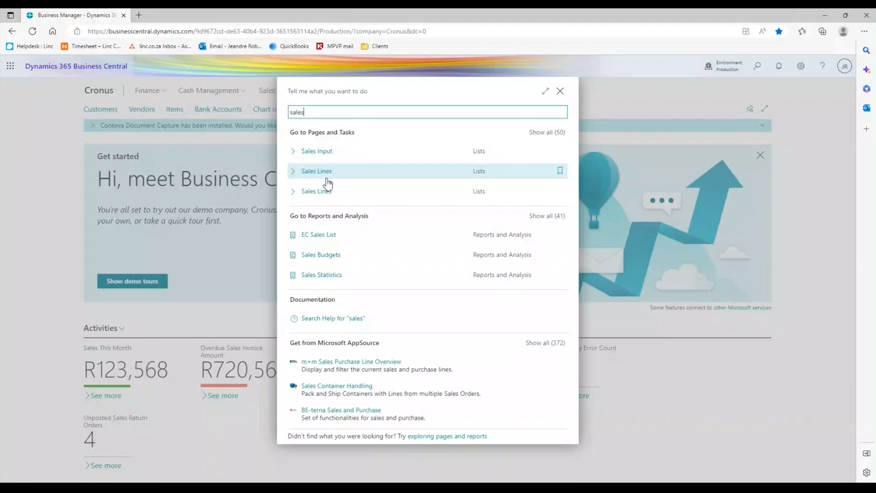
{"action": "type", "text": " order"}
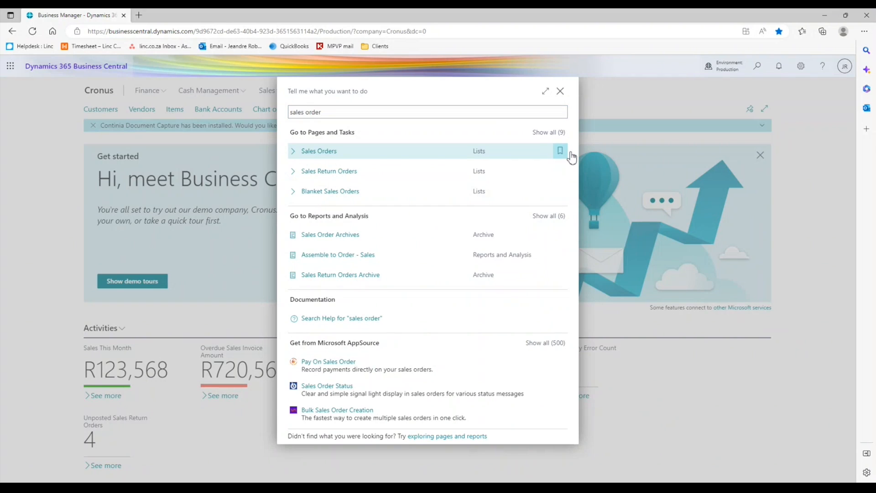
{"action": "left_click", "coordinate": [569, 152]}
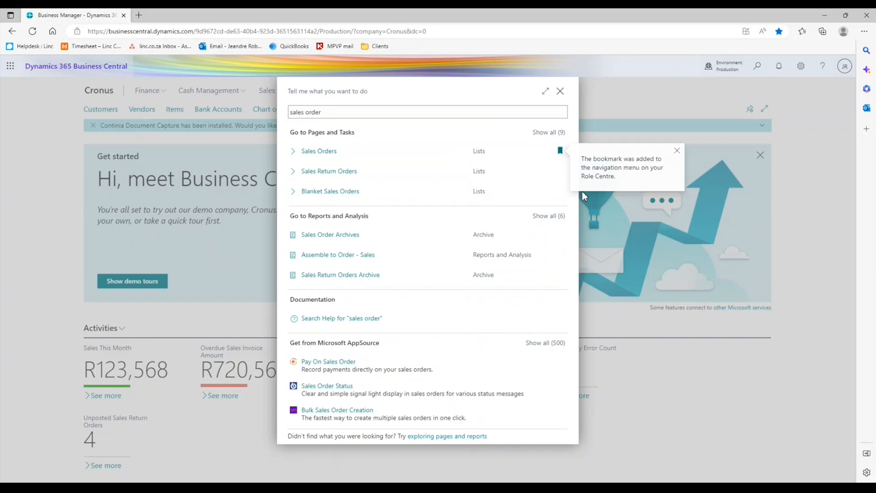
{"action": "left_click", "coordinate": [566, 95]}
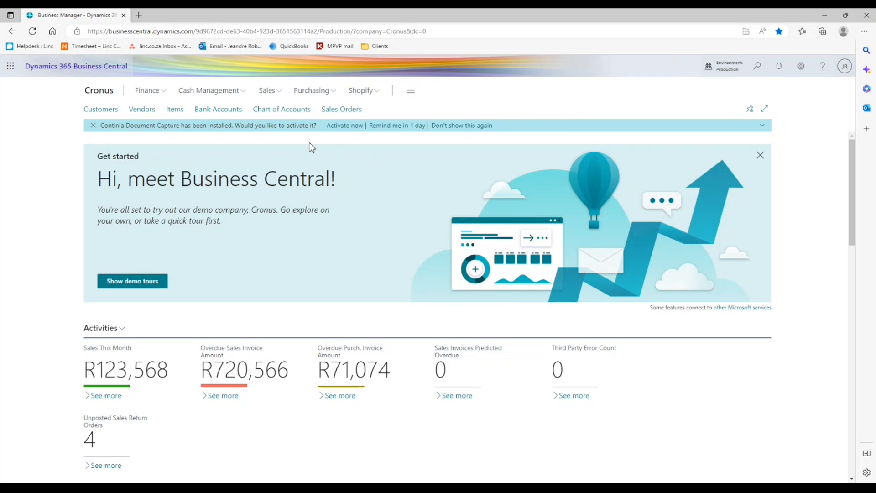
Step: Open the Adatum Corporation sales order with reference TEST101 and look through its Process, Posting, Prepare and Request Approval actions
{"action": "left_click", "coordinate": [343, 111]}
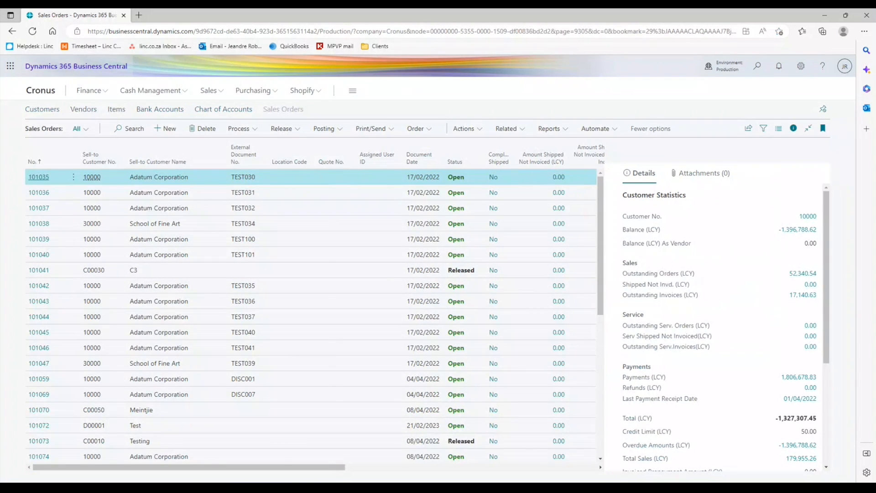
{"action": "left_click", "coordinate": [38, 256]}
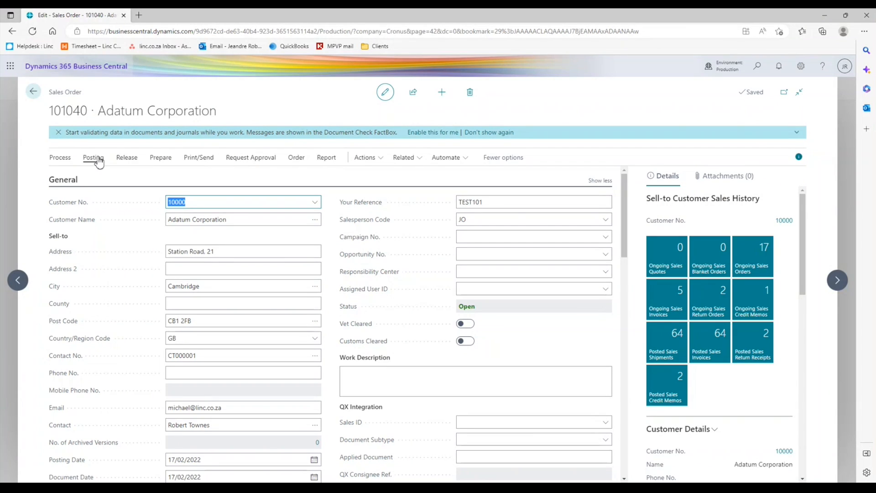
{"action": "left_click", "coordinate": [61, 160]}
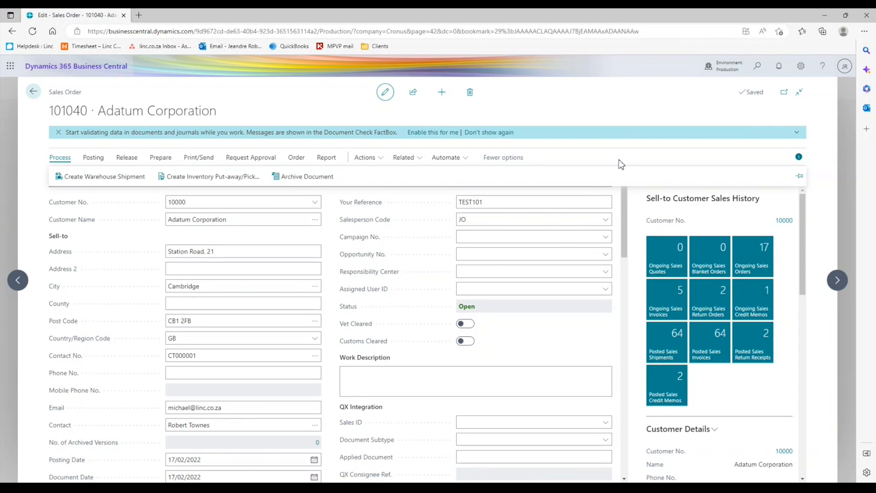
{"action": "left_click", "coordinate": [97, 159]}
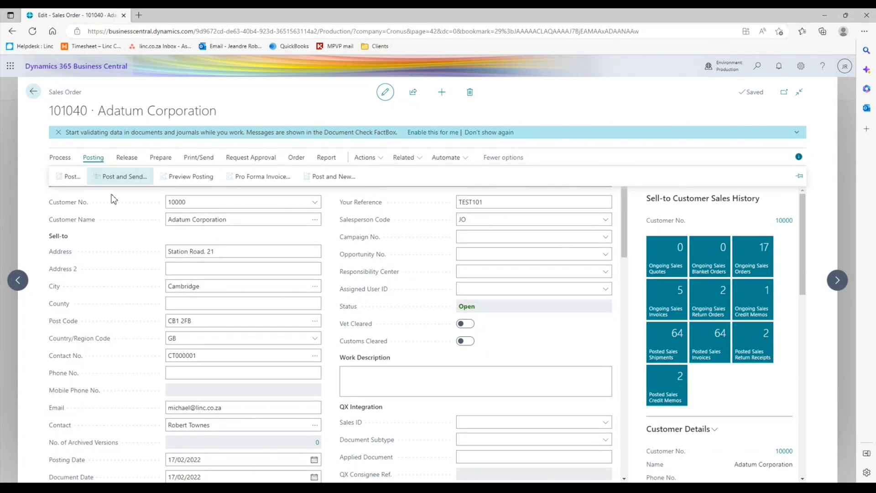
{"action": "left_click", "coordinate": [165, 157]}
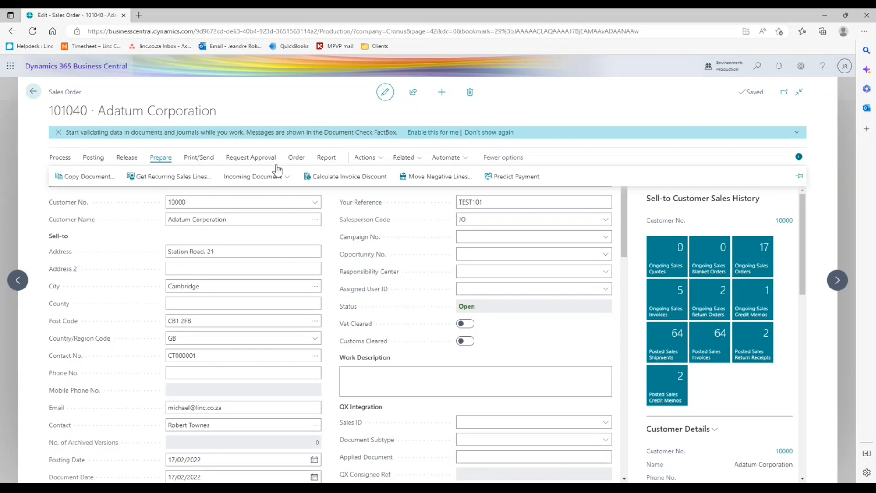
{"action": "left_click", "coordinate": [228, 160]}
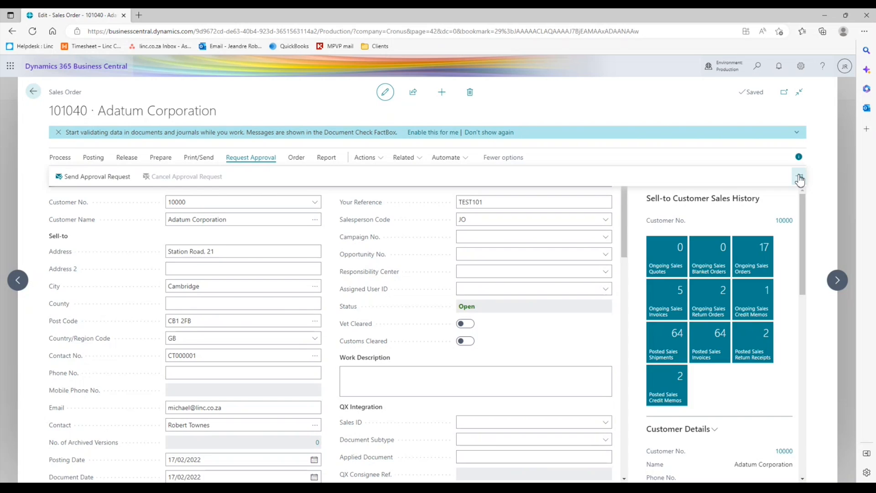
Step: Pin the sales order's action bar open and check it by reopening the order before returning to the home page
{"action": "left_click", "coordinate": [799, 179]}
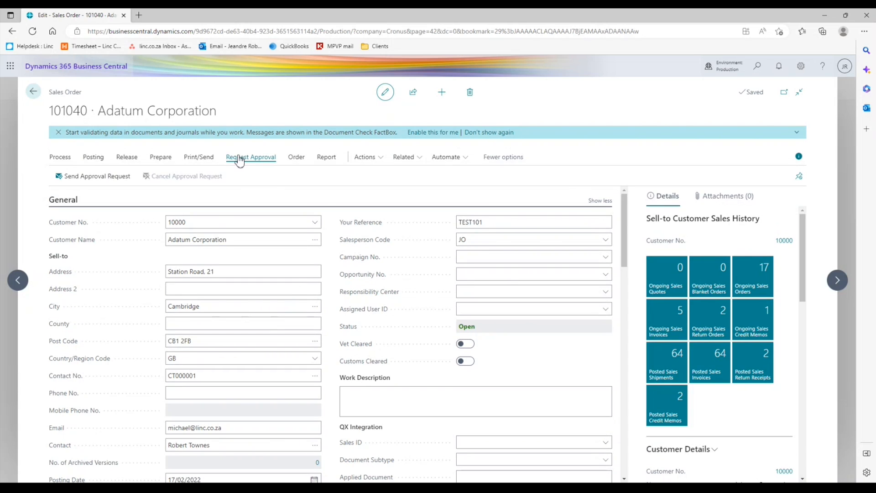
{"action": "left_click", "coordinate": [61, 158]}
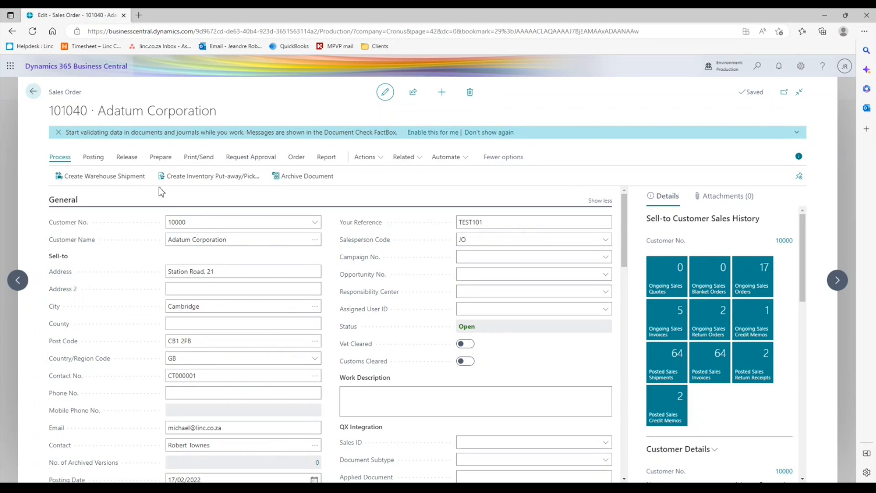
{"action": "key", "text": "Escape"}
{"action": "left_click", "coordinate": [41, 258]}
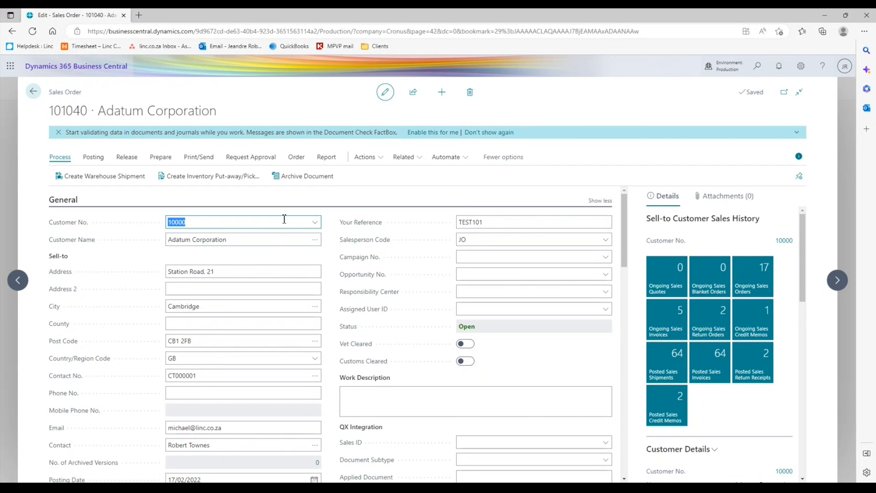
{"action": "key", "text": "Escape"}
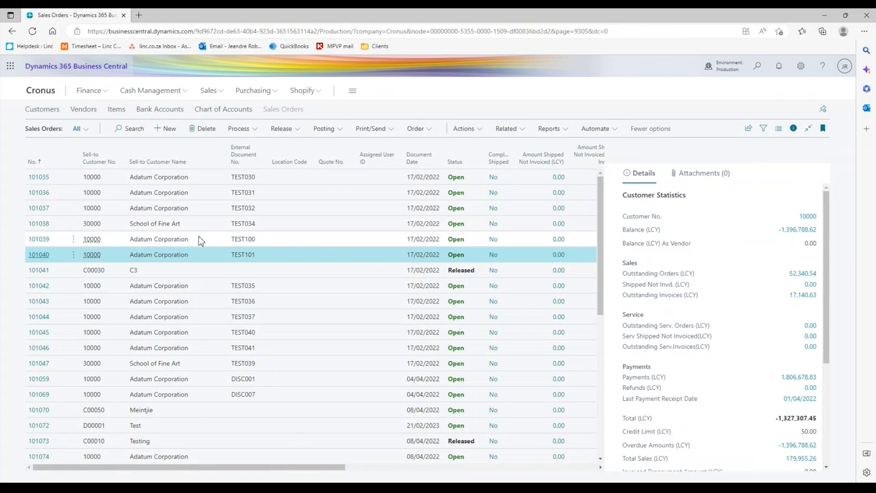
{"action": "key", "text": "Escape"}
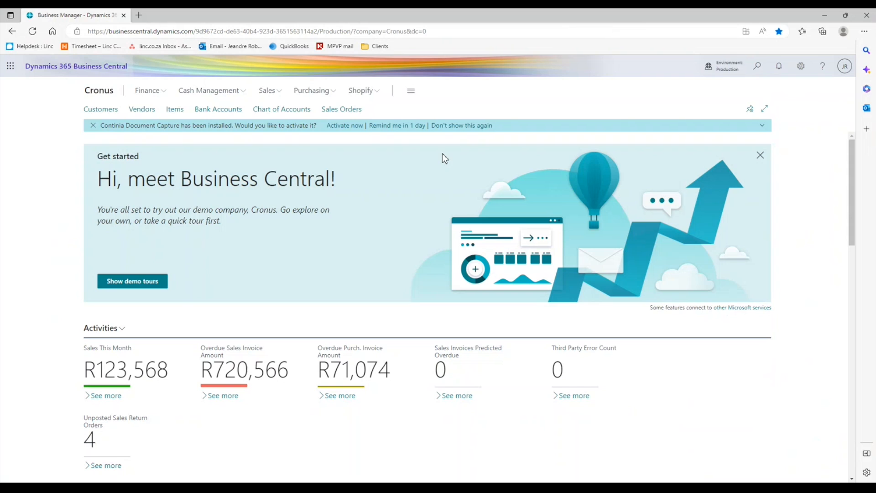
Step: Search for "release prod" and open the Released Production Orders list
{"action": "left_click", "coordinate": [753, 69]}
{"action": "type", "text": "rele"}
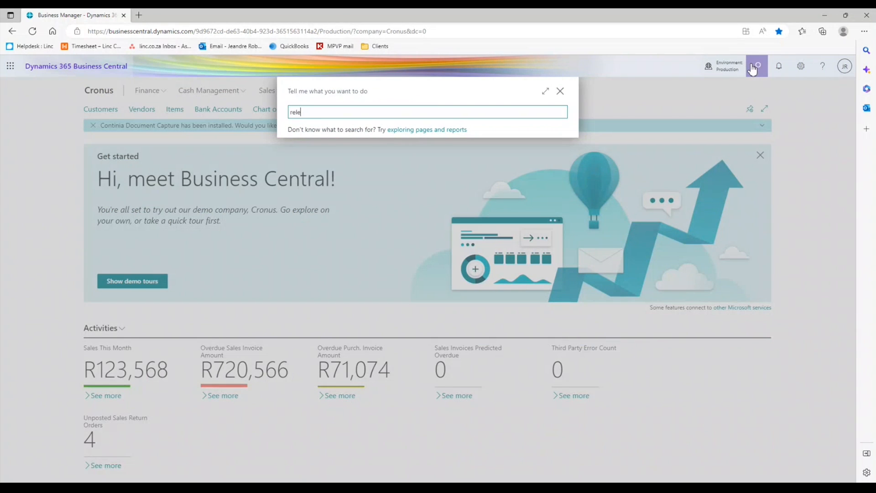
{"action": "type", "text": "ase prod"}
{"action": "left_click", "coordinate": [340, 151]}
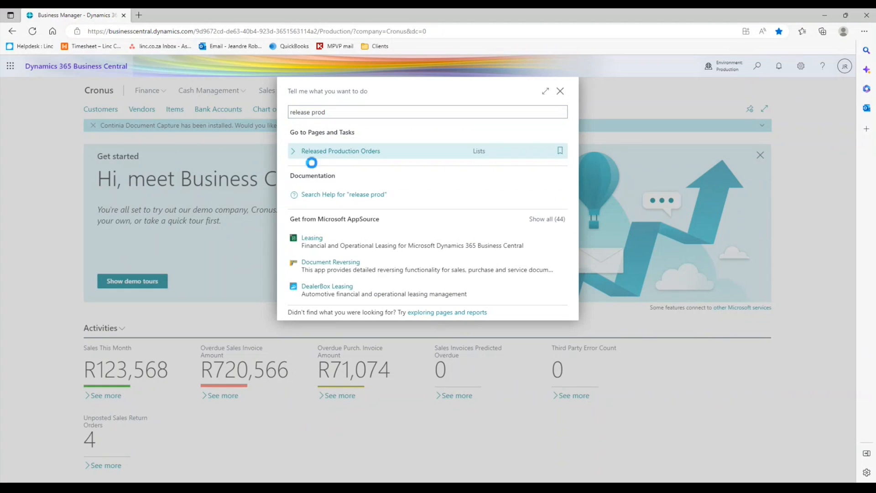
{"action": "left_click", "coordinate": [354, 152]}
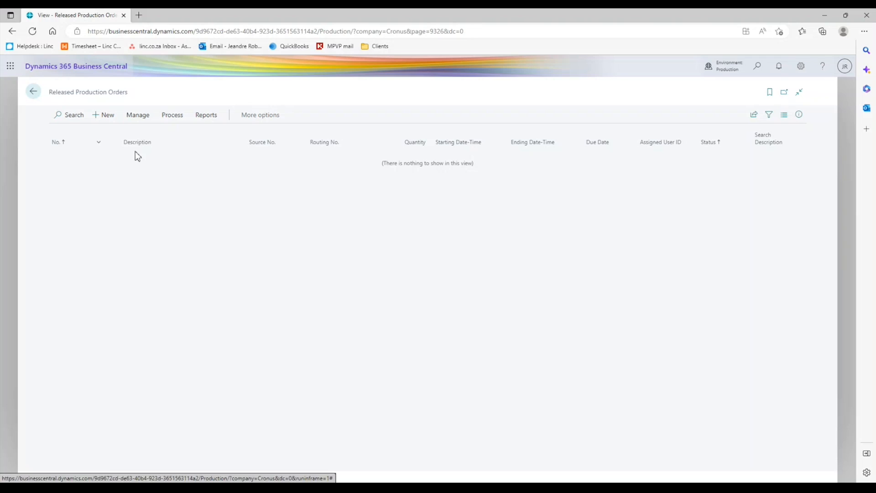
Step: Expand the Manage actions of the Released Production Orders list, pin its action bar open and return to the home page
{"action": "left_click", "coordinate": [141, 116]}
{"action": "left_click", "coordinate": [798, 134]}
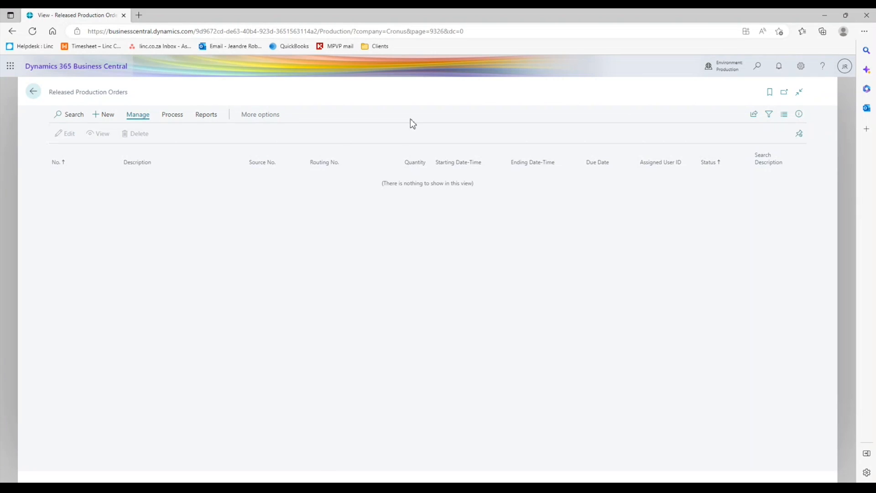
{"action": "left_click", "coordinate": [32, 91]}
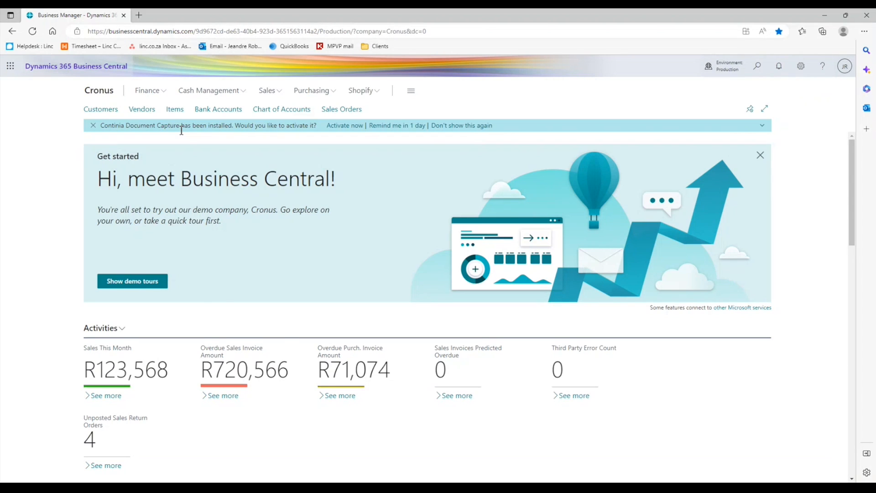
Step: Open the Fabrikam, Inc. quote from the Purchase Quotes list
{"action": "left_click", "coordinate": [308, 91]}
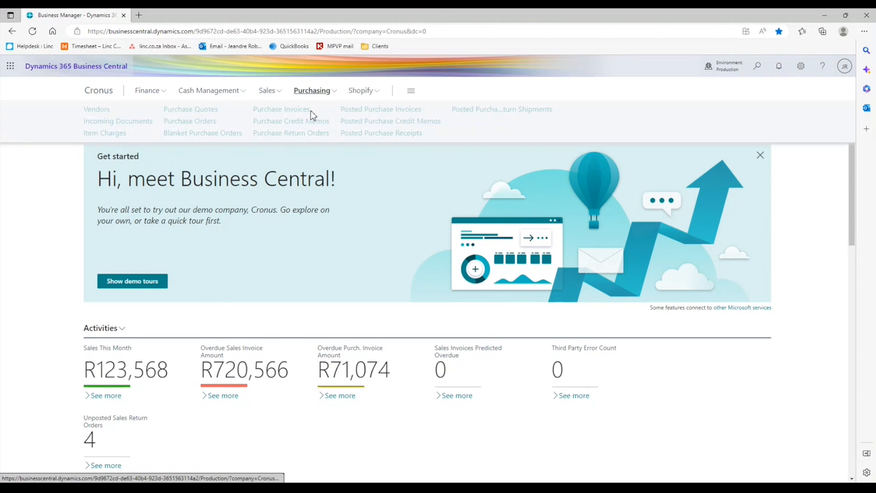
{"action": "left_click", "coordinate": [202, 109]}
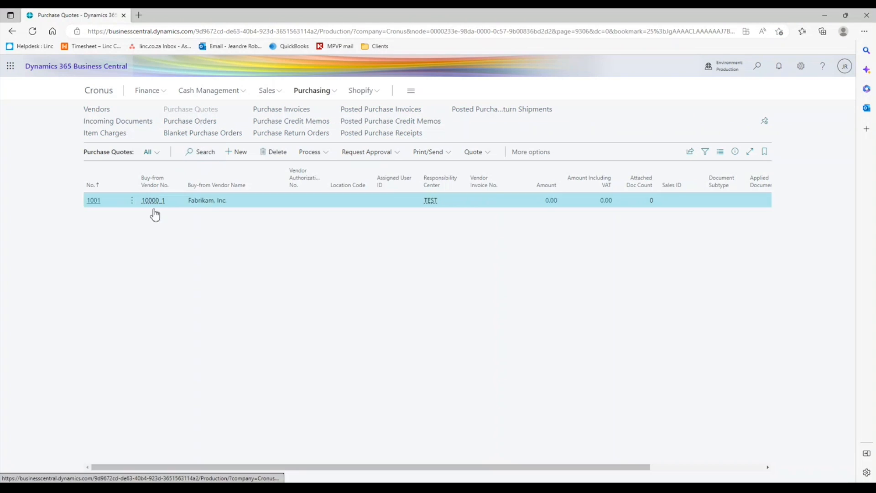
{"action": "left_click", "coordinate": [92, 203]}
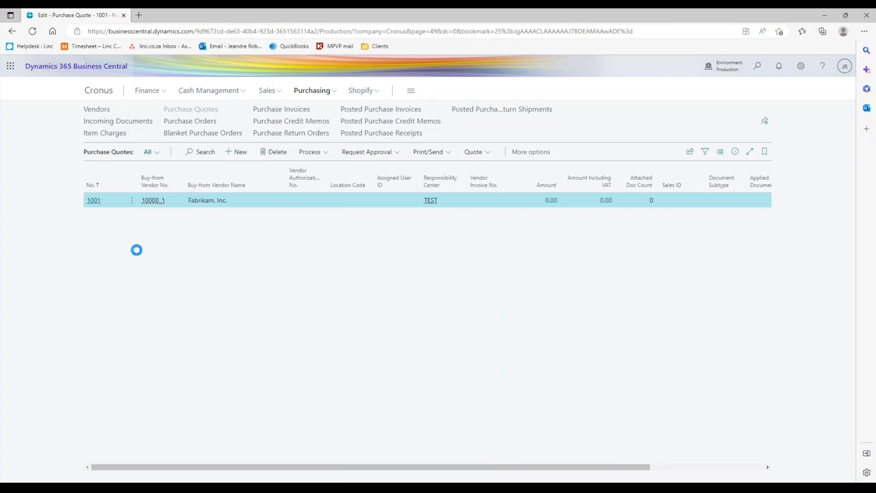
Step: Expand the Release actions of the Fabrikam, Inc. purchase quote and pin its action bar open
{"action": "left_click", "coordinate": [91, 136]}
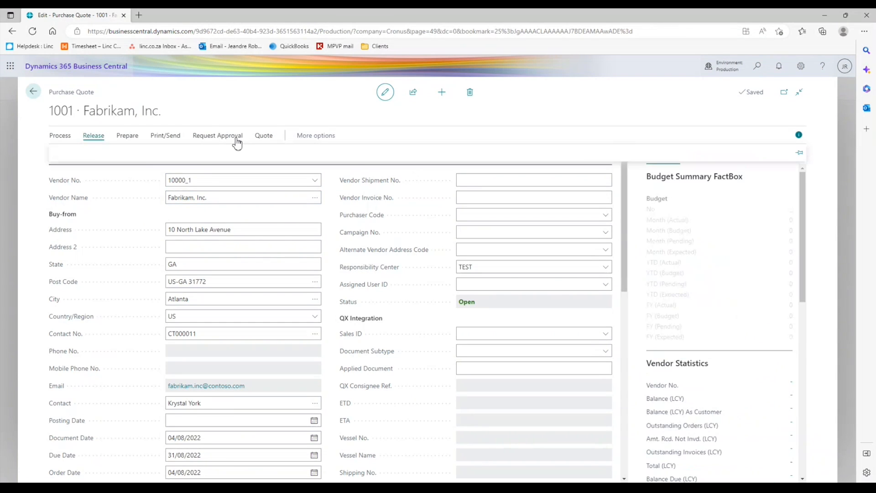
{"action": "left_click", "coordinate": [810, 156]}
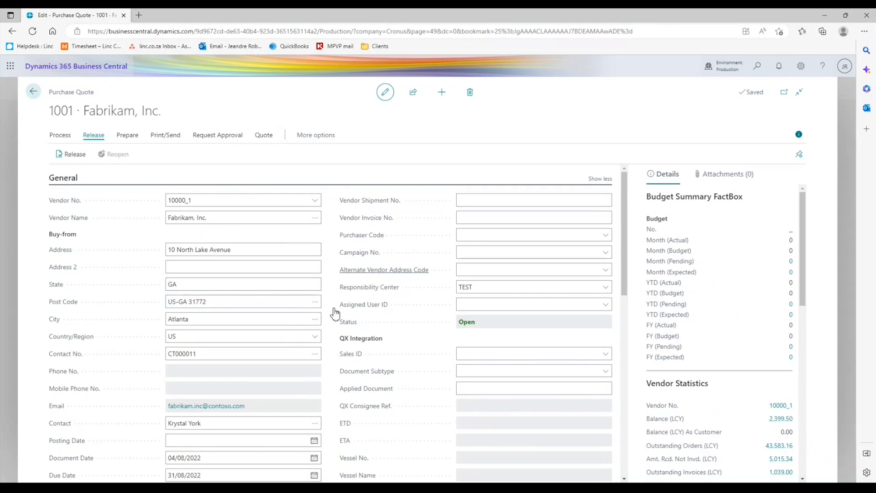
{"action": "left_click", "coordinate": [231, 286]}
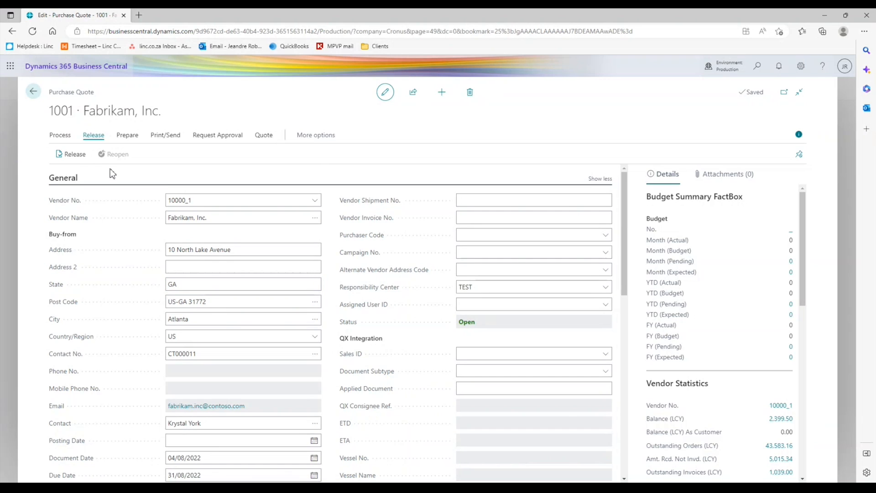
Step: Pin the Manage actions open in the purchase quote's Lines section and return to the Purchase Quotes list
{"action": "scroll", "coordinate": [434, 357], "scroll_direction": "down", "scroll_amount": 10}
{"action": "scroll", "coordinate": [381, 358], "scroll_direction": "up", "scroll_amount": 5}
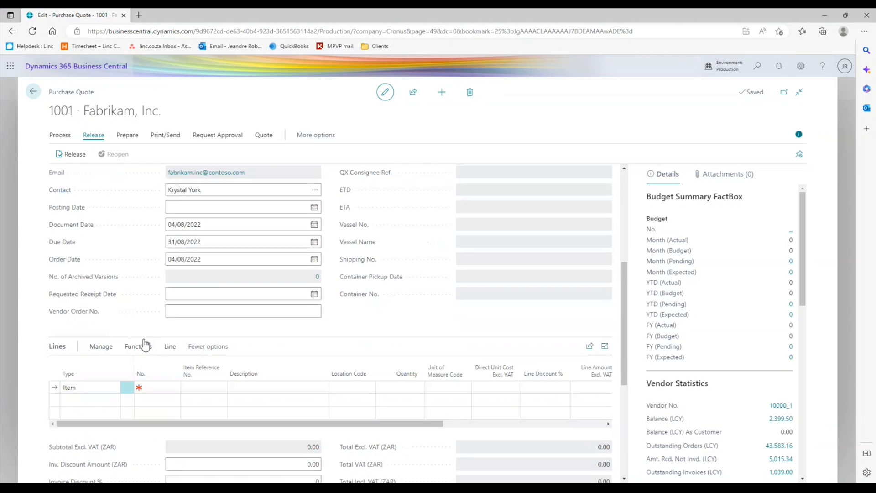
{"action": "left_click", "coordinate": [105, 354]}
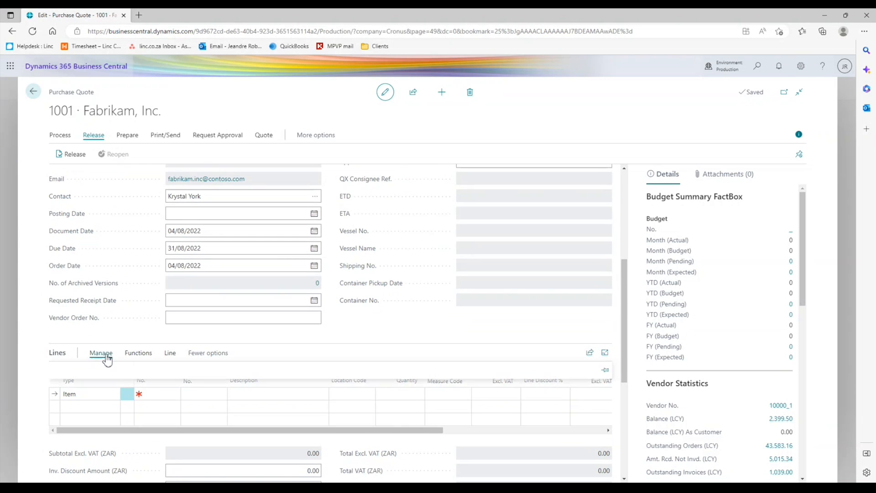
{"action": "left_click", "coordinate": [606, 372]}
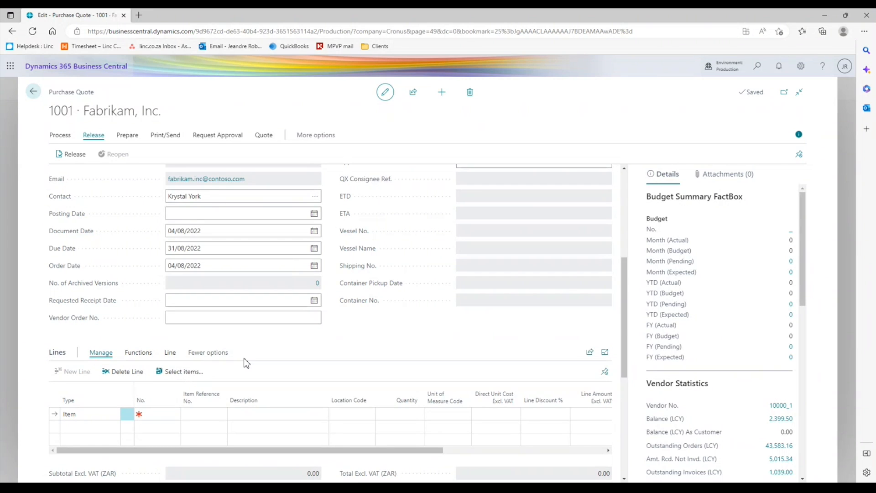
{"action": "scroll", "coordinate": [377, 339], "scroll_direction": "down", "scroll_amount": 5}
{"action": "scroll", "coordinate": [306, 313], "scroll_direction": "up", "scroll_amount": 5}
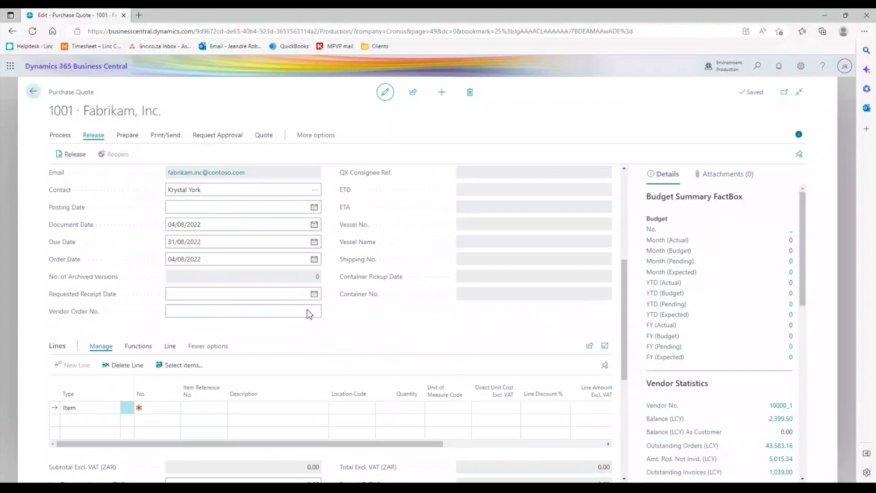
{"action": "scroll", "coordinate": [340, 310], "scroll_direction": "up", "scroll_amount": 5}
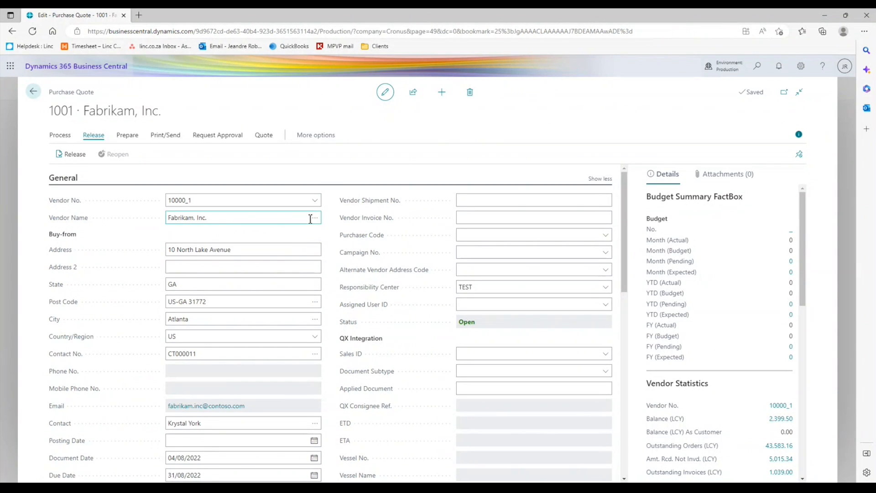
{"action": "key", "text": "Escape"}
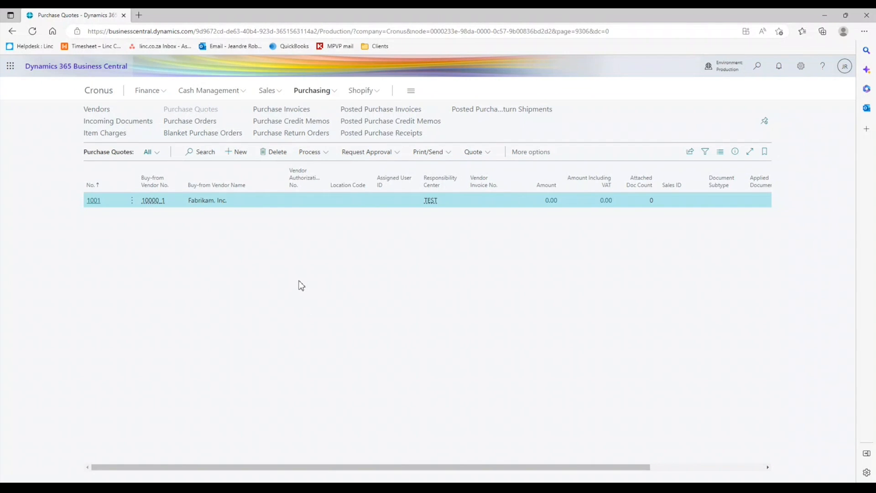
Step: Open purchase order 106004 from the Purchase Orders list to view its action bar and return to the home page
{"action": "left_click", "coordinate": [203, 121]}
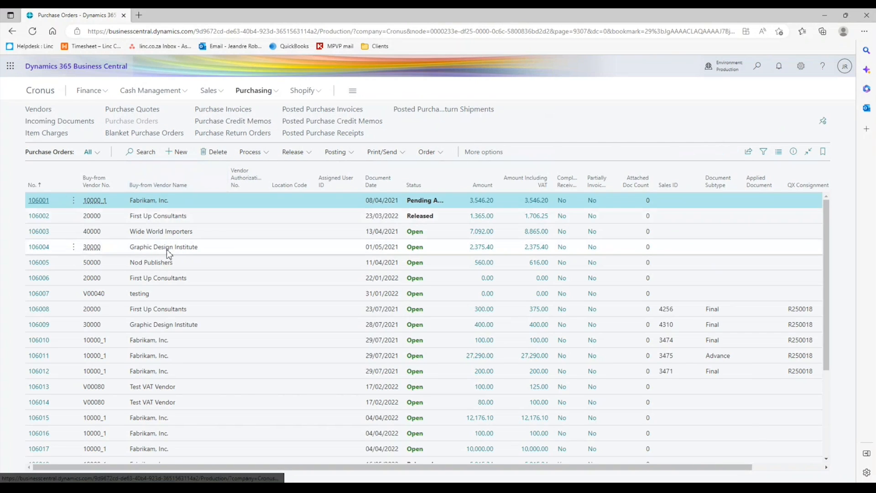
{"action": "left_click", "coordinate": [145, 246]}
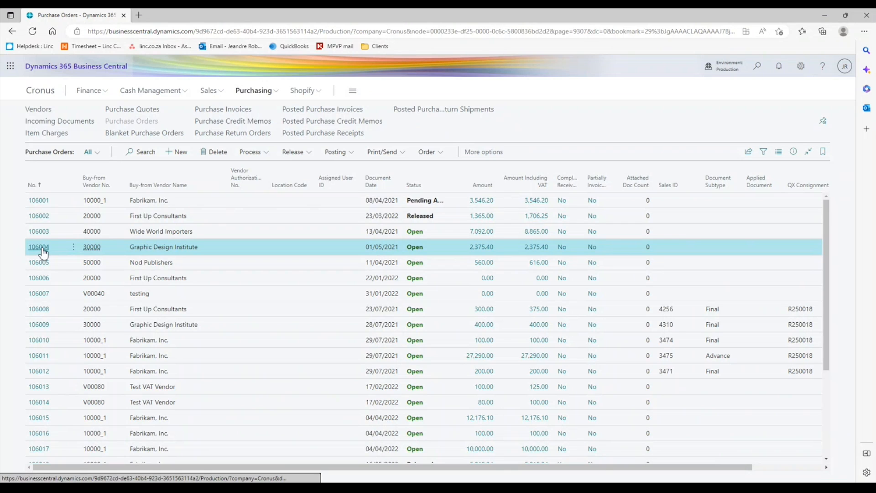
{"action": "left_click", "coordinate": [43, 251]}
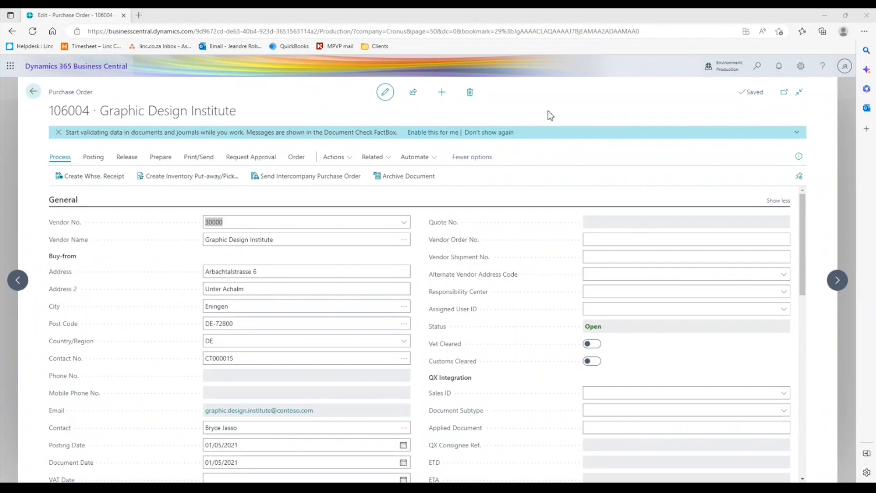
{"action": "left_click", "coordinate": [594, 128]}
{"action": "key", "text": "Escape"}
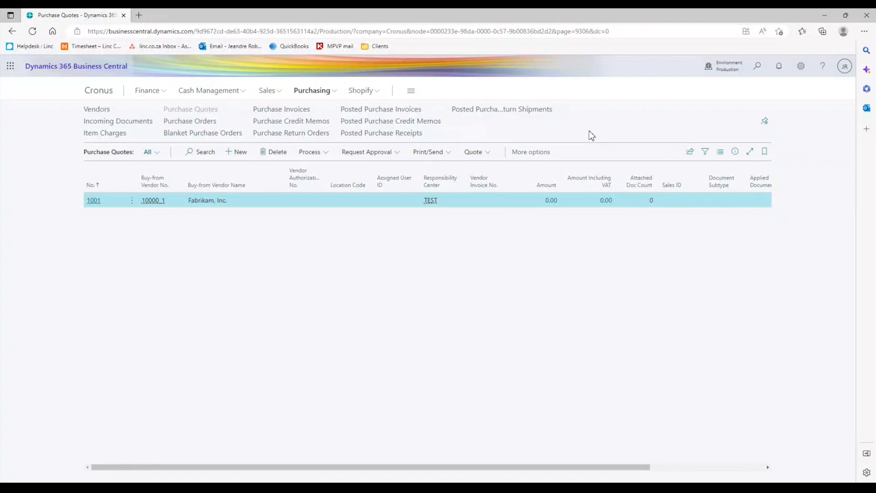
{"action": "key", "text": "Escape"}
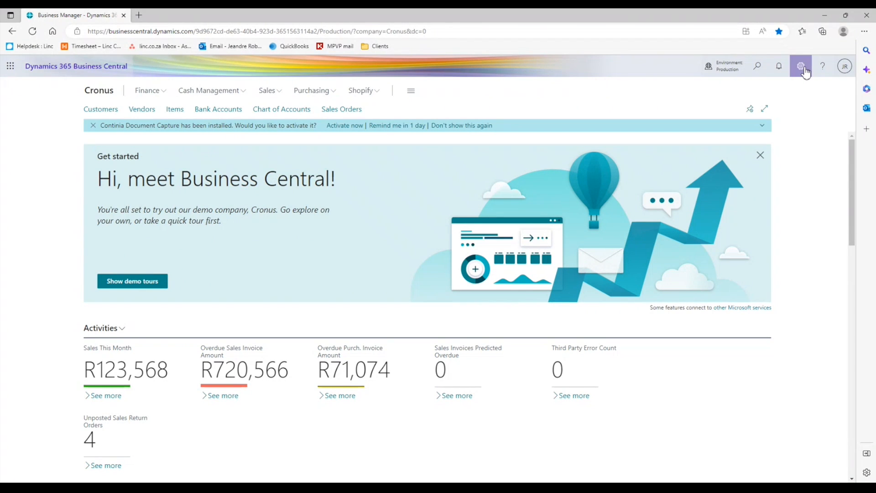
Step: Open personalisation mode on the Business Manager home page to examine its customisable sections, and close it again
{"action": "left_click", "coordinate": [805, 72]}
{"action": "left_click", "coordinate": [733, 130]}
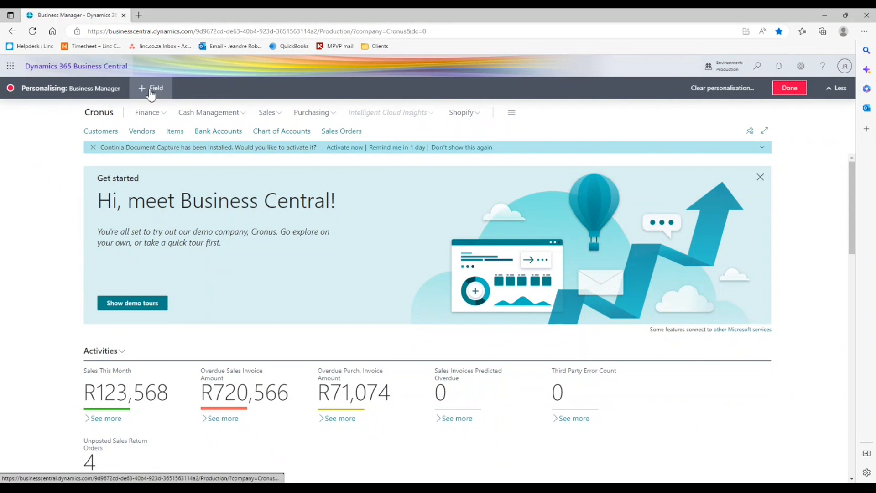
{"action": "left_click", "coordinate": [300, 262]}
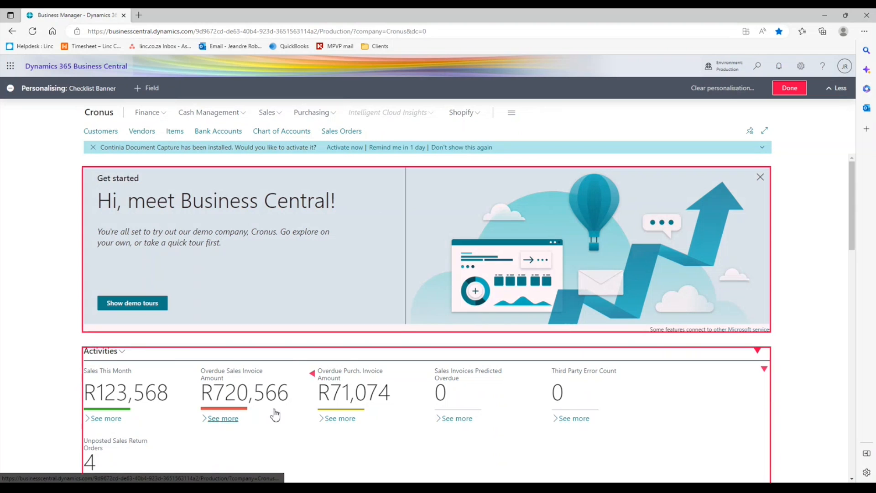
{"action": "scroll", "coordinate": [349, 367], "scroll_direction": "down", "scroll_amount": 5}
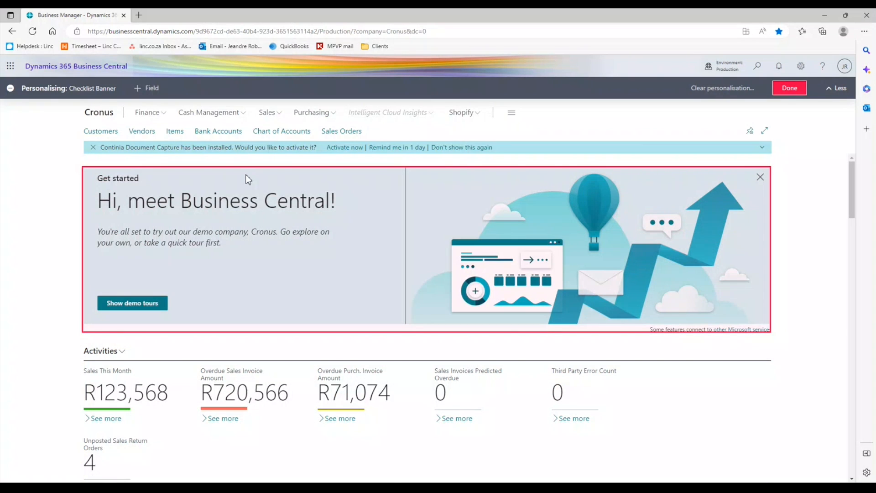
{"action": "left_click", "coordinate": [169, 132]}
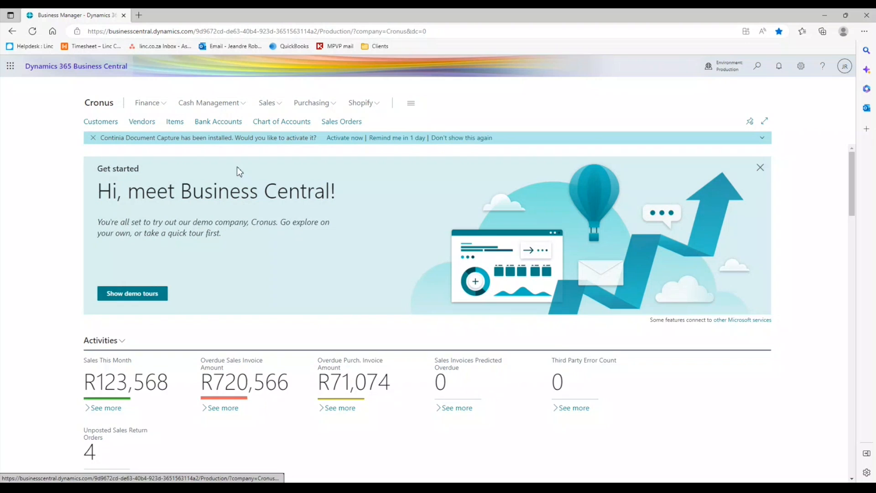
Step: Open sales order 101036 from the Sales Orders list and start personalising it with the list of addable fields shown
{"action": "left_click", "coordinate": [267, 90]}
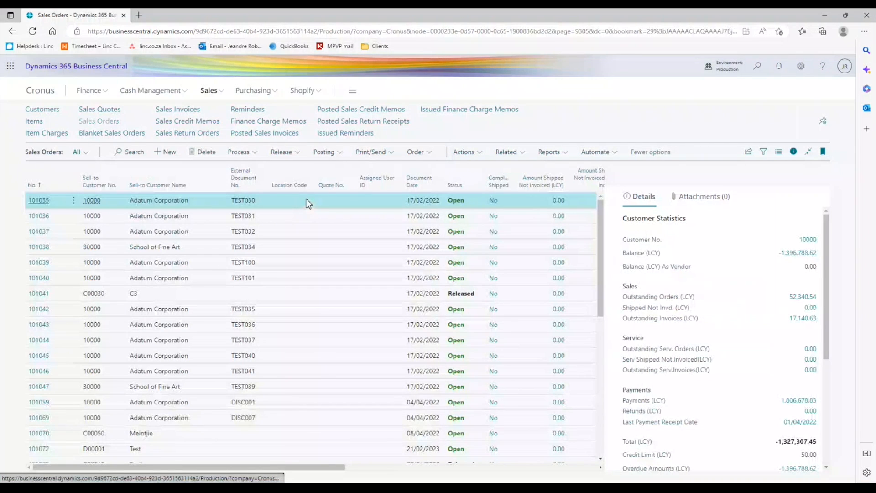
{"action": "double_click", "coordinate": [172, 221]}
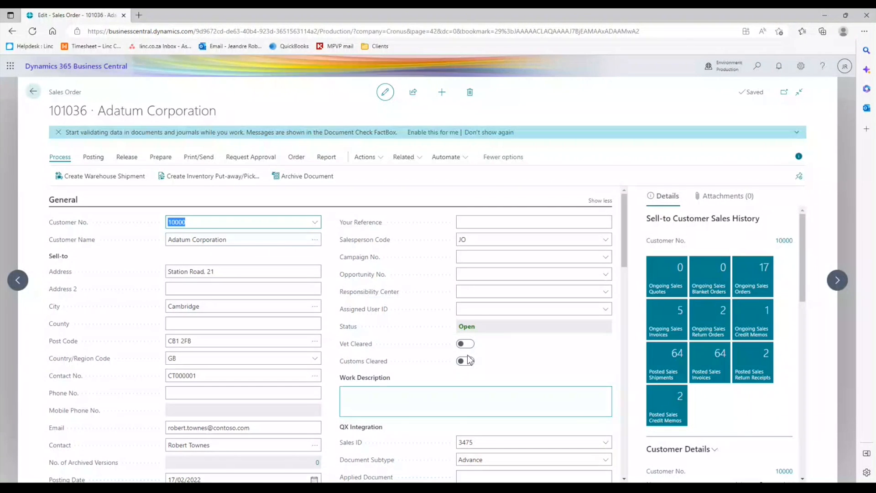
{"action": "left_click", "coordinate": [600, 201]}
{"action": "scroll", "coordinate": [429, 261], "scroll_direction": "down", "scroll_amount": 5}
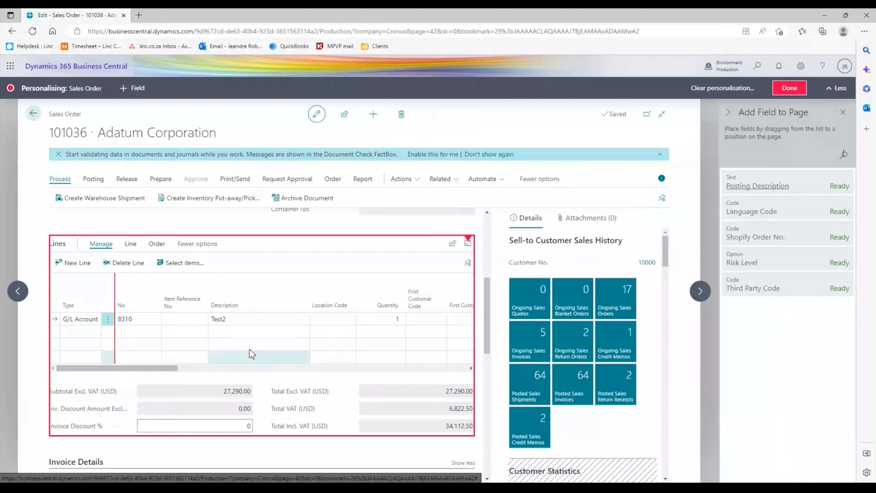
Step: Remove the Item Reference No. column from the sales order lines
{"action": "left_click", "coordinate": [277, 259]}
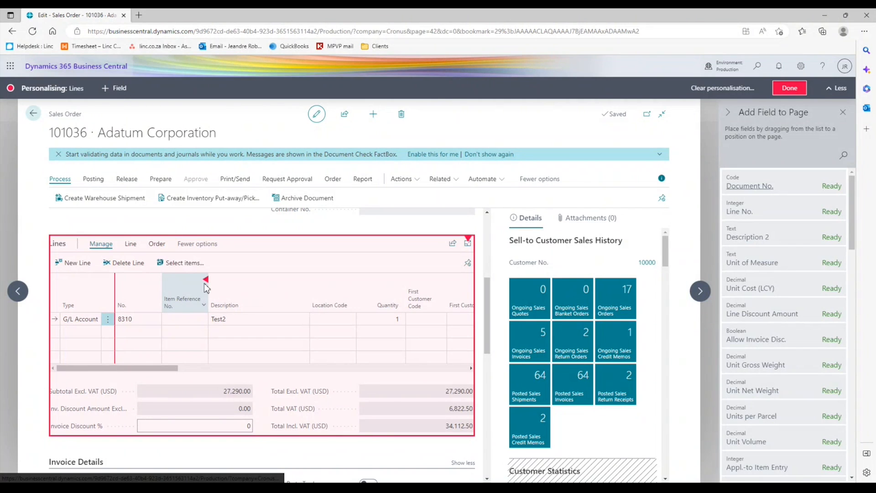
{"action": "left_click", "coordinate": [206, 280]}
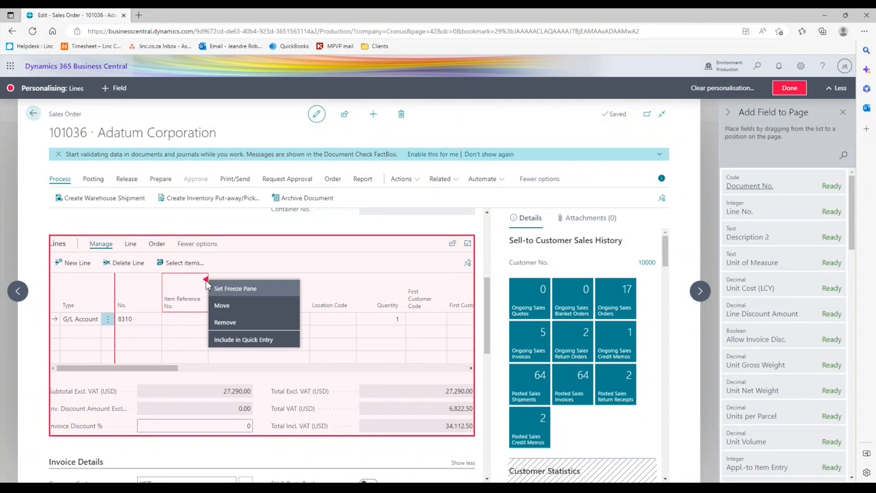
{"action": "left_click", "coordinate": [241, 324]}
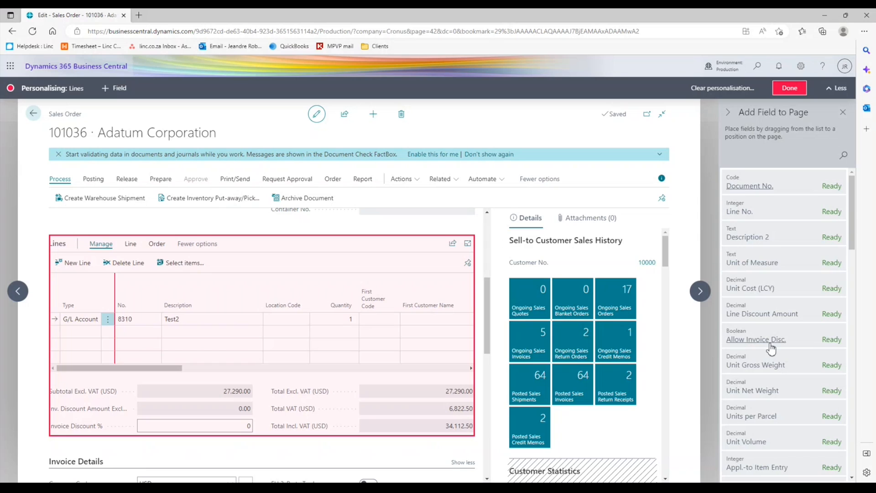
Step: Add the VAT Prod. Posting Group column between Description and Location Code in the sales order lines and narrow the Type column
{"action": "scroll", "coordinate": [771, 349], "scroll_direction": "down", "scroll_amount": 5}
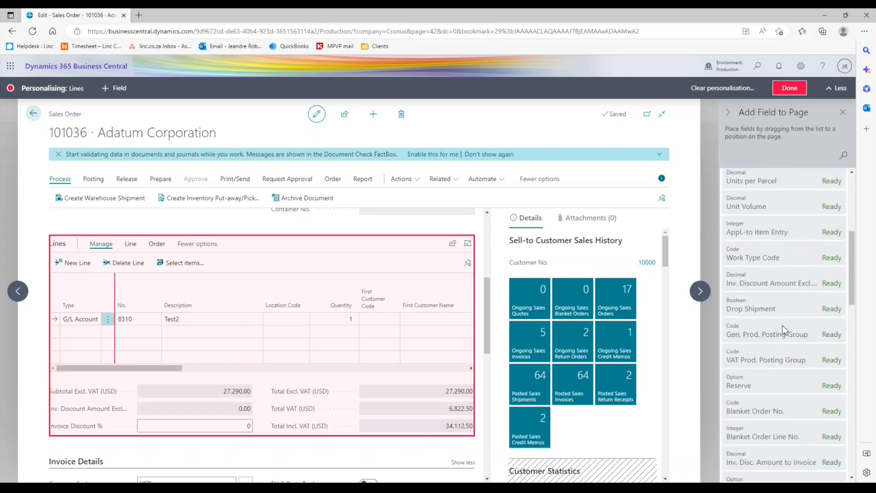
{"action": "left_click_drag", "start_coordinate": [757, 380], "coordinate": [267, 302]}
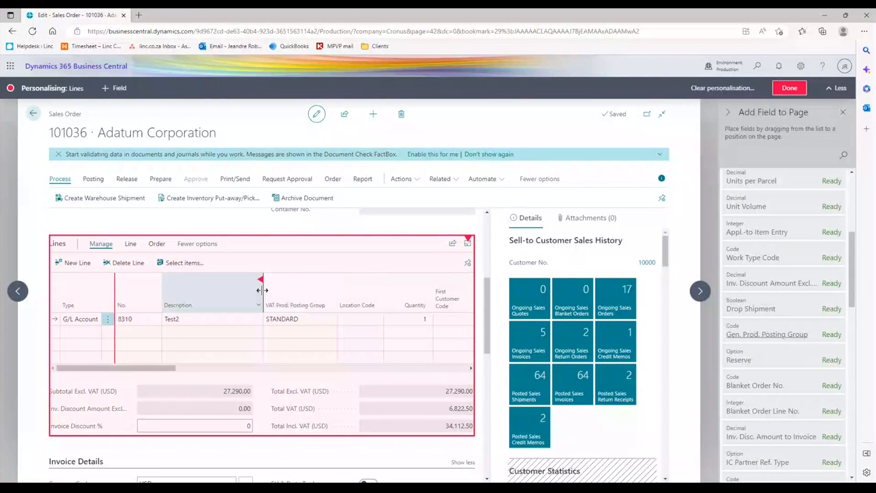
{"action": "mouse_move", "coordinate": [133, 297]}
{"action": "left_mouse_down"}
{"action": "mouse_move", "coordinate": [152, 292]}
{"action": "mouse_move", "coordinate": [143, 292]}
{"action": "left_mouse_up"}
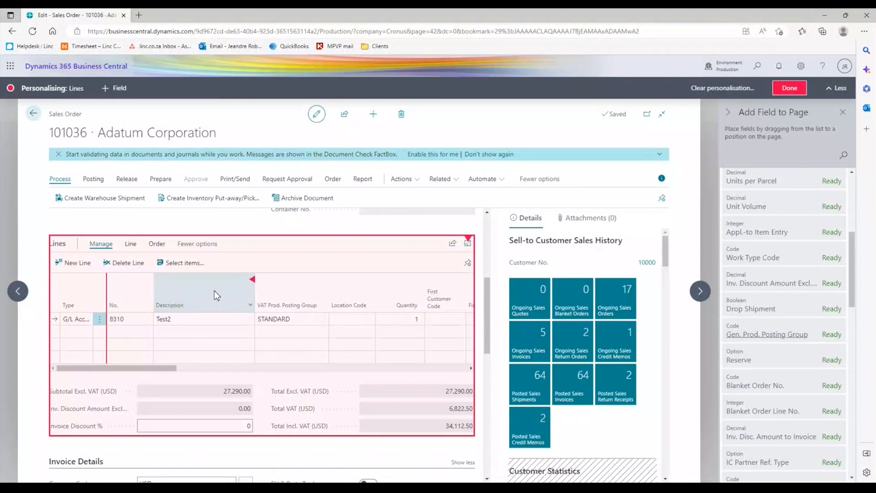
Step: Hide the FactBox pane and remove the Certificate Number column from the sales order lines
{"action": "scroll", "coordinate": [155, 369], "scroll_direction": "right", "scroll_amount": 3}
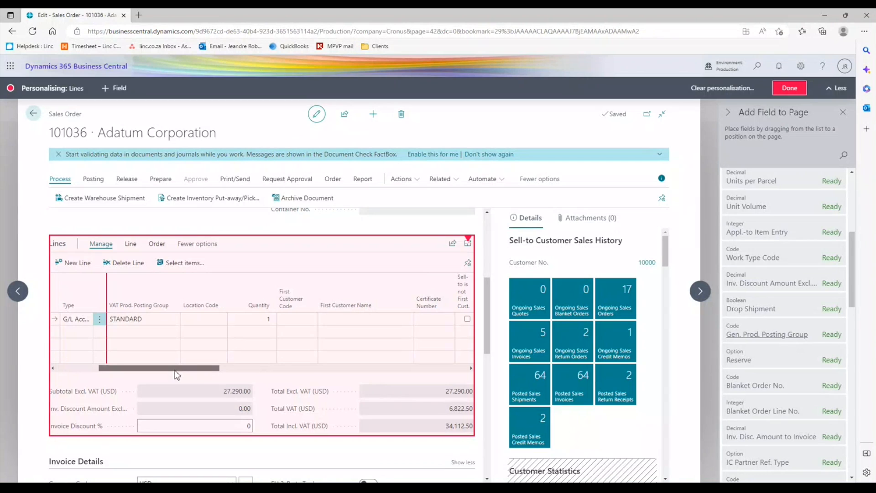
{"action": "left_click", "coordinate": [661, 178]}
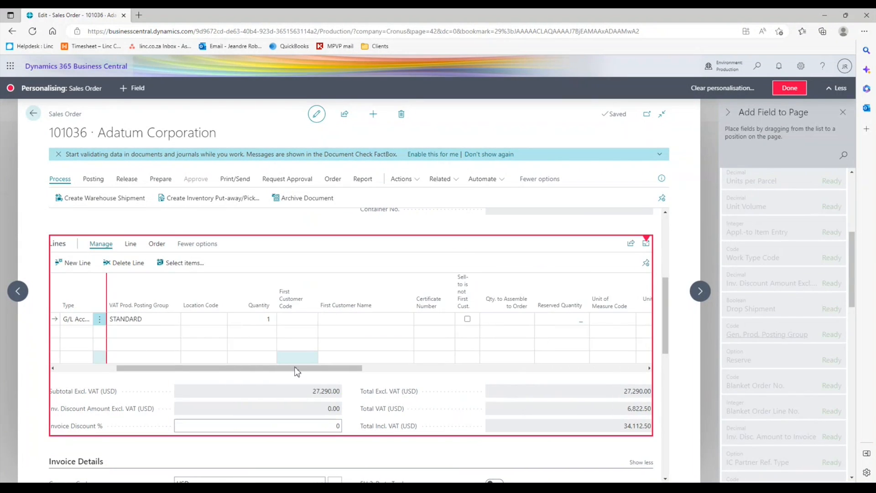
{"action": "left_click_drag", "start_coordinate": [294, 369], "coordinate": [317, 372]}
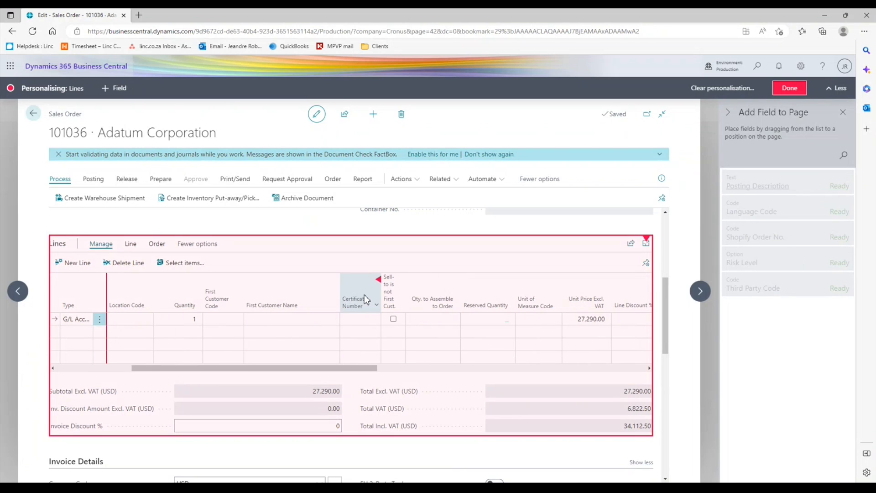
{"action": "left_click", "coordinate": [378, 279]}
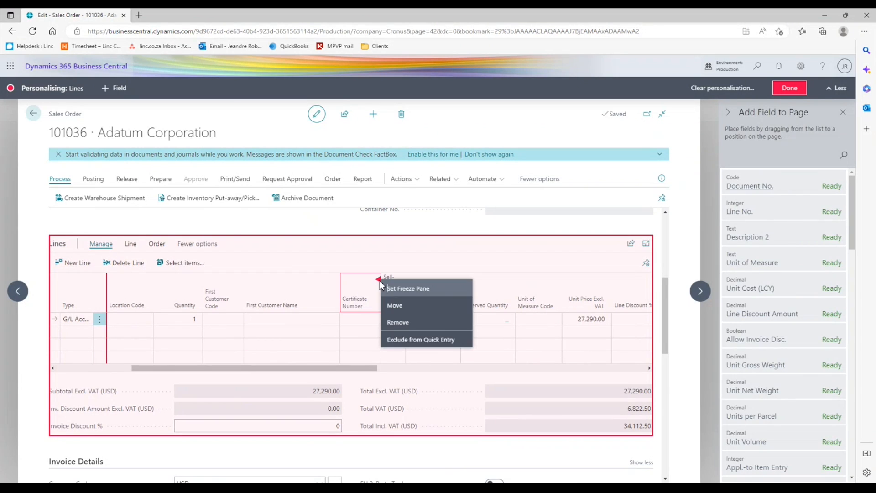
{"action": "left_click", "coordinate": [413, 319]}
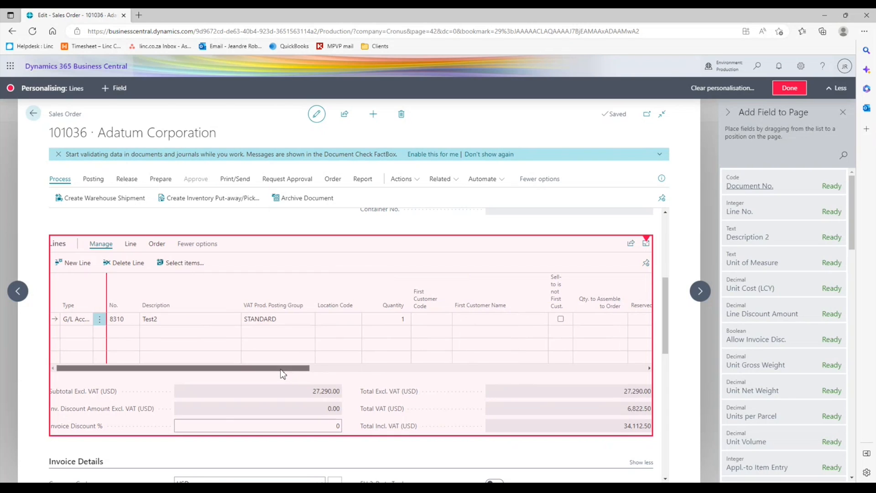
Step: Remove the First Customer Name column from the sales order lines
{"action": "left_click_drag", "start_coordinate": [281, 369], "coordinate": [398, 368]}
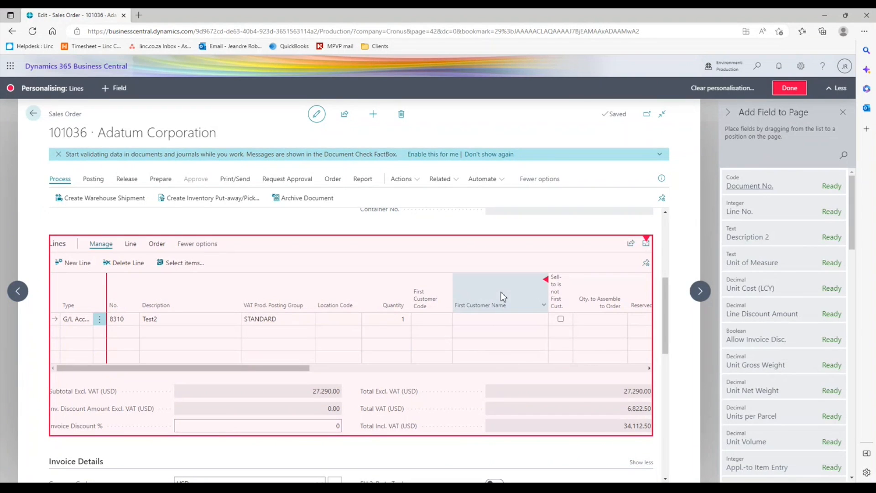
{"action": "left_click", "coordinate": [543, 319]}
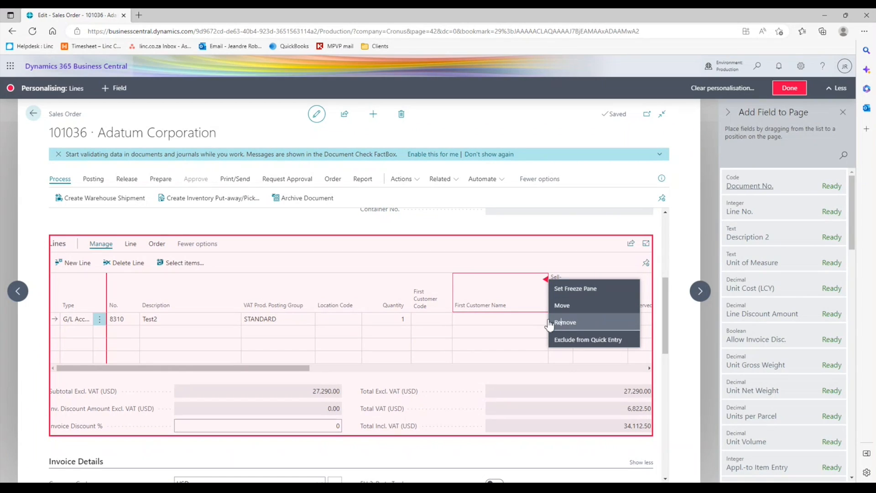
{"action": "left_click", "coordinate": [554, 322]}
Step: Remove the First Customer Code and Reserved Quantity columns from the sales order lines
{"action": "left_click", "coordinate": [448, 280]}
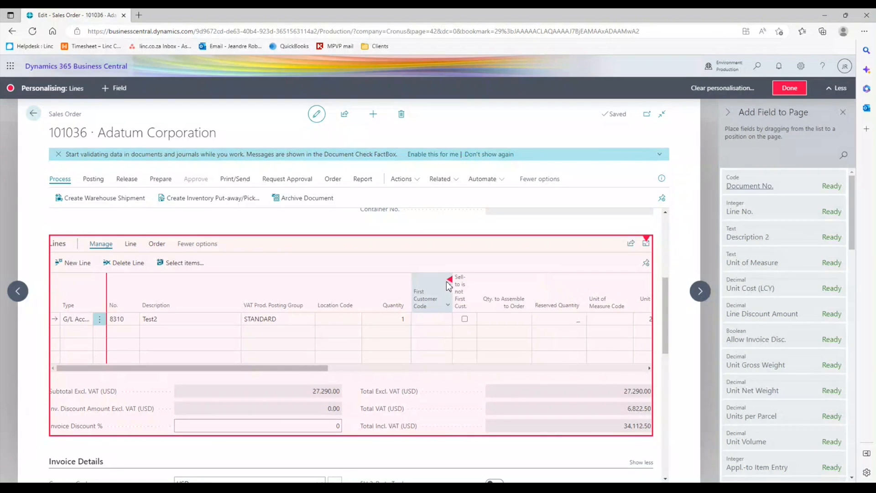
{"action": "left_click", "coordinate": [474, 325]}
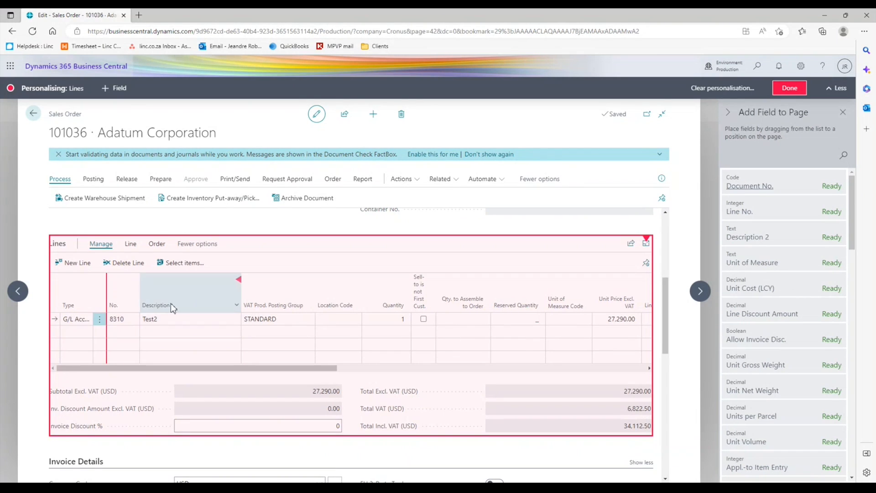
{"action": "left_click", "coordinate": [348, 318]}
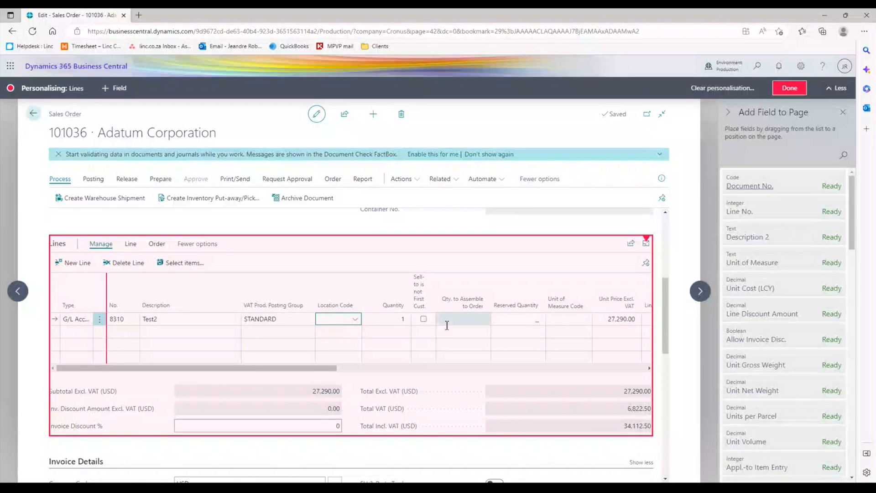
{"action": "left_click", "coordinate": [288, 369]}
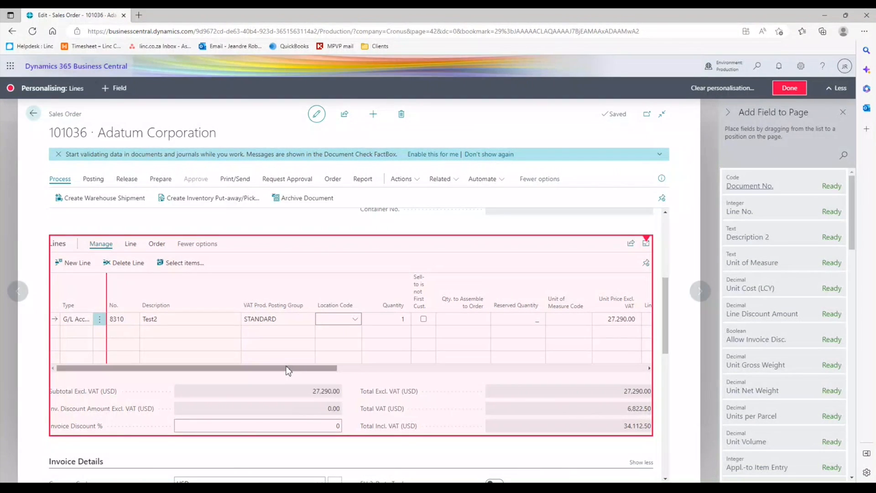
{"action": "left_click_drag", "start_coordinate": [288, 369], "coordinate": [314, 369]}
{"action": "left_click", "coordinate": [483, 295]}
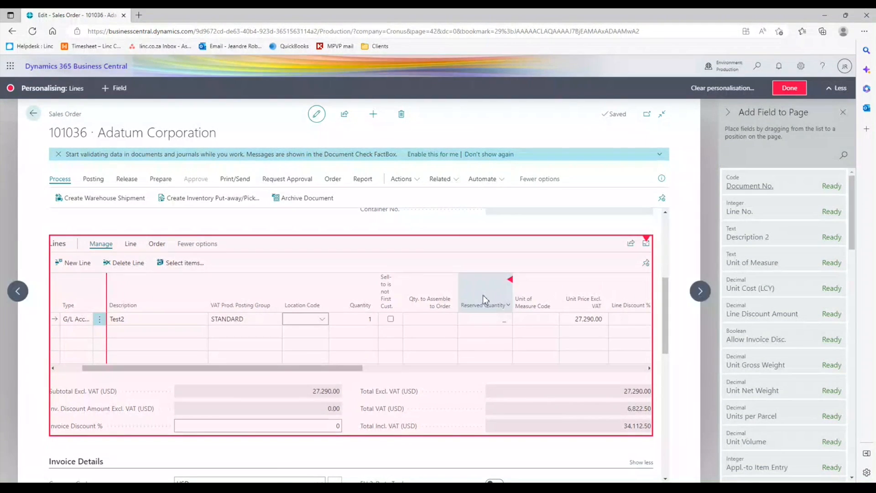
{"action": "left_click", "coordinate": [540, 323]}
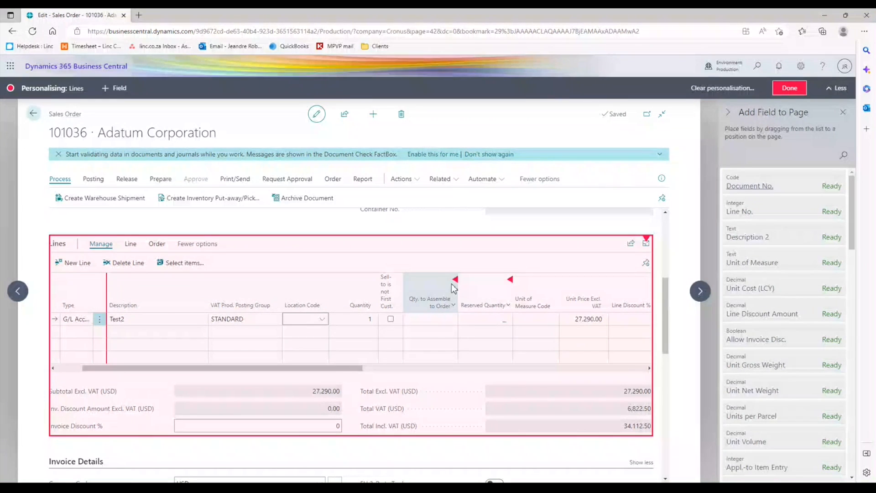
Step: Remove the Qty. to Assemble to Order and Sell-to is not First Cust. columns from the sales order lines and finish personalising
{"action": "left_click", "coordinate": [468, 285]}
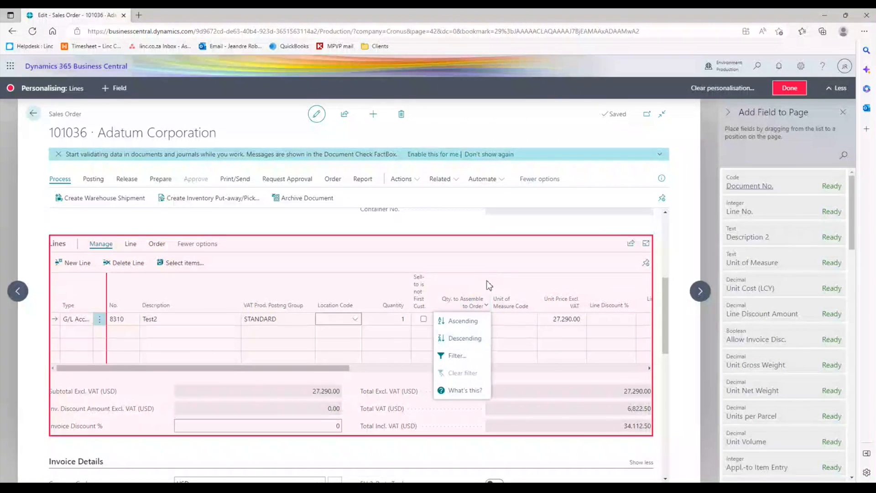
{"action": "left_click", "coordinate": [488, 279]}
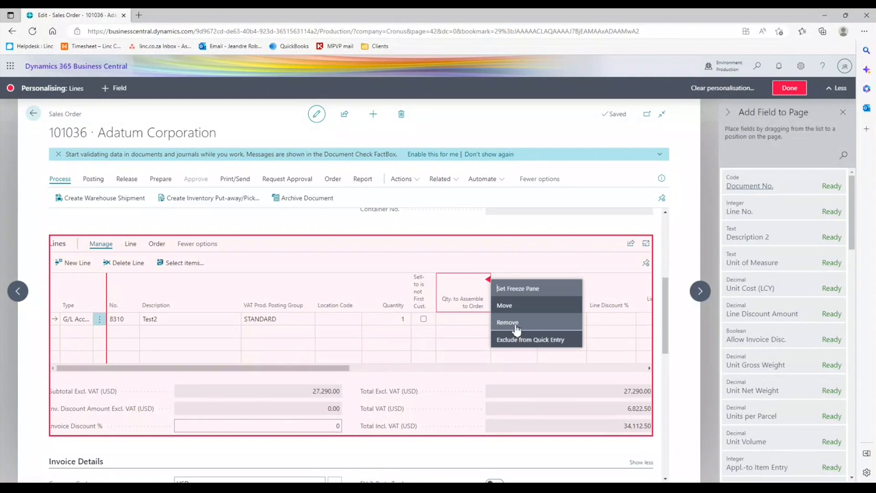
{"action": "left_click", "coordinate": [515, 338]}
{"action": "left_click", "coordinate": [434, 282]}
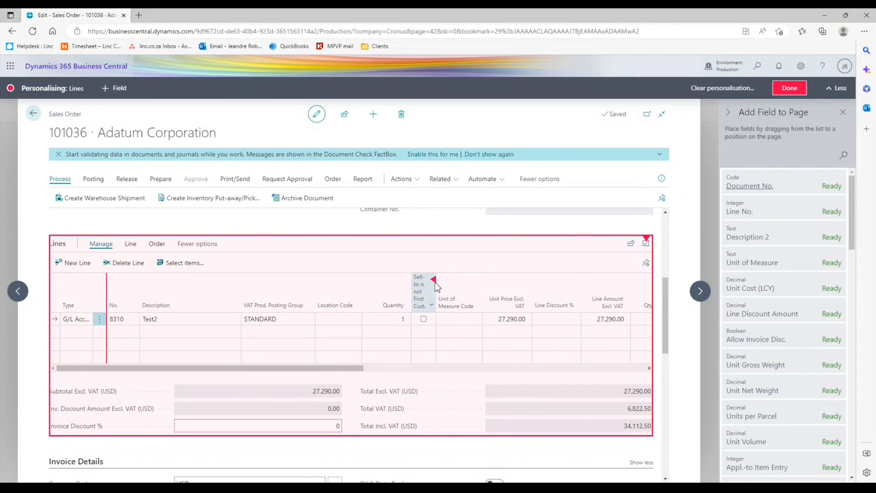
{"action": "left_click", "coordinate": [458, 322]}
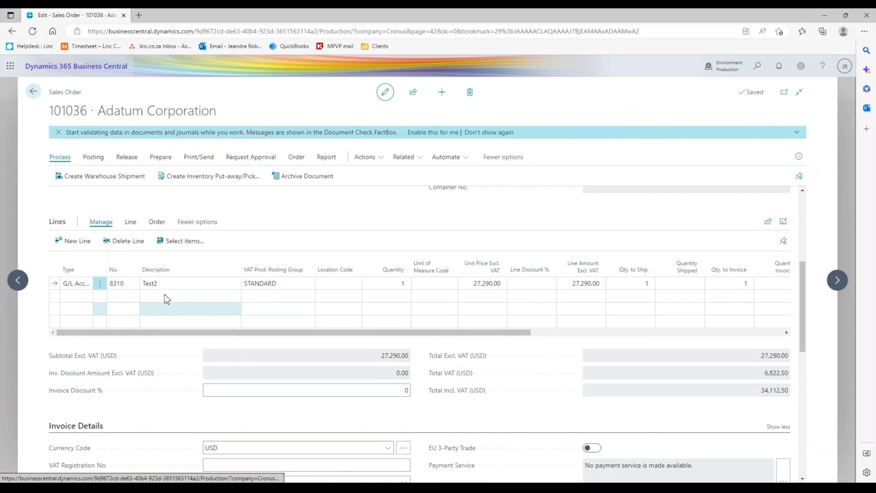
Step: Step through the editable fields of the first sales order line, from its Description on to the Description of the following line
{"action": "left_click", "coordinate": [168, 284]}
{"action": "key", "text": "Tab"}
{"action": "key", "text": "Tab"}
{"action": "key", "text": "Tab"}
{"action": "key", "text": "Tab"}
{"action": "key", "text": "Tab"}
{"action": "key", "text": "Tab"}
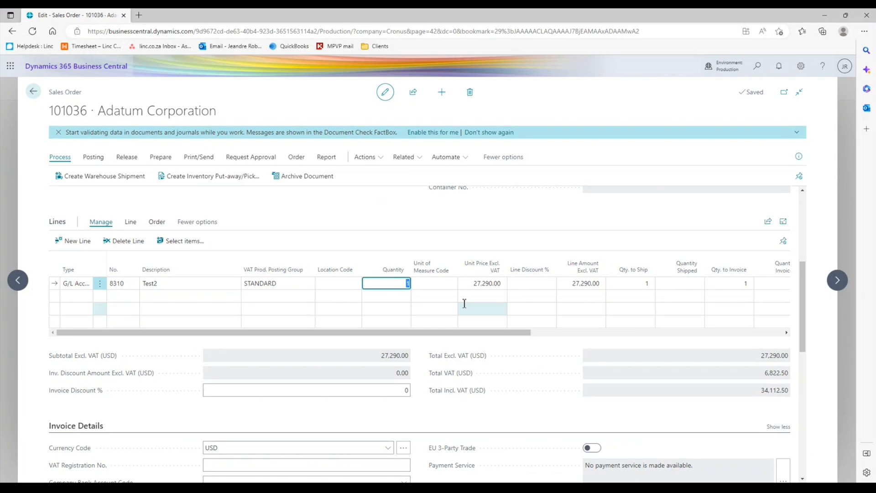
{"action": "key", "text": "Tab"}
{"action": "key", "text": "Tab"}
{"action": "key", "text": "Tab"}
{"action": "key", "text": "Tab"}
{"action": "key", "text": "Tab"}
{"action": "key", "text": "Tab"}
{"action": "key", "text": "Tab"}
{"action": "key", "text": "Tab"}
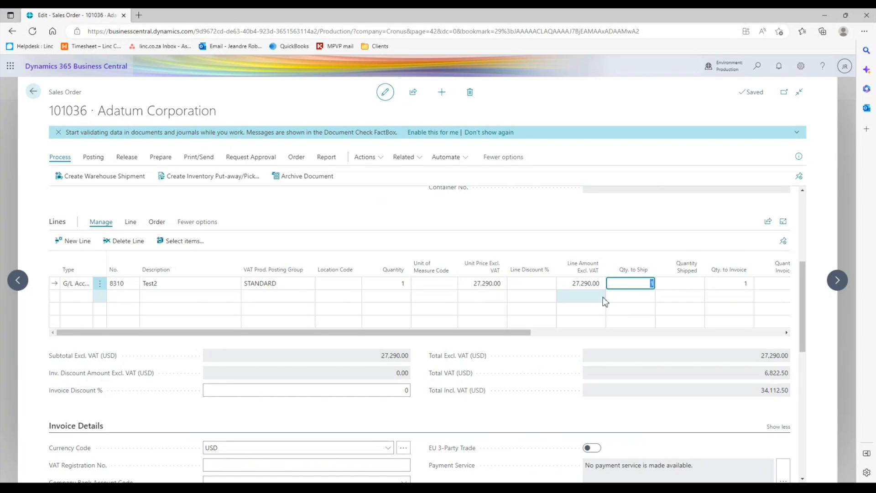
{"action": "key", "text": "Tab"}
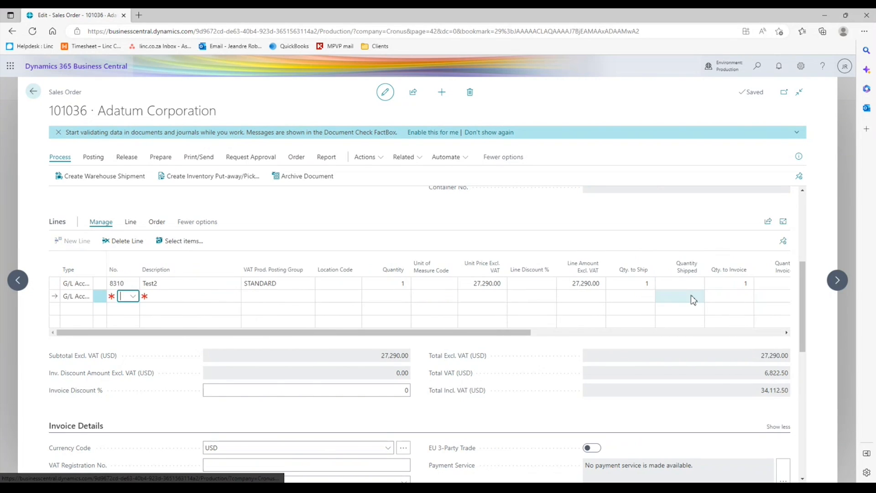
{"action": "key", "text": "Tab"}
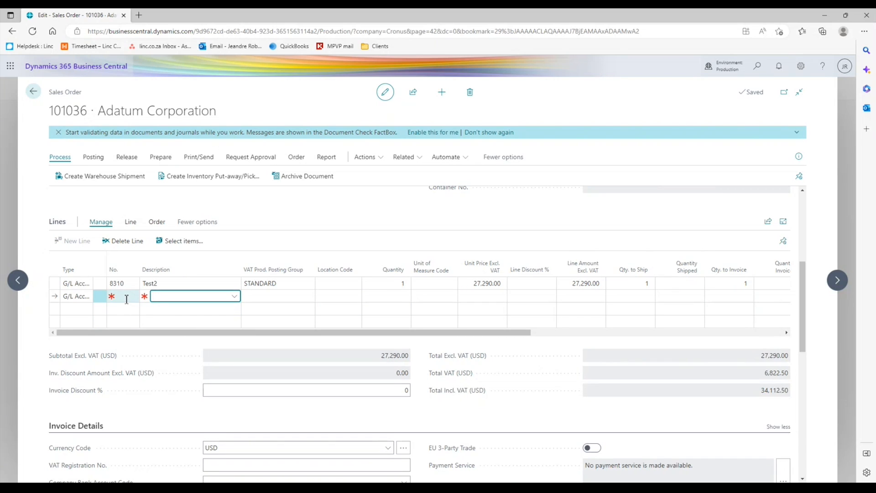
Step: Open the G/L account lookup for the second line's No. field and close it without choosing an account
{"action": "left_click", "coordinate": [130, 301]}
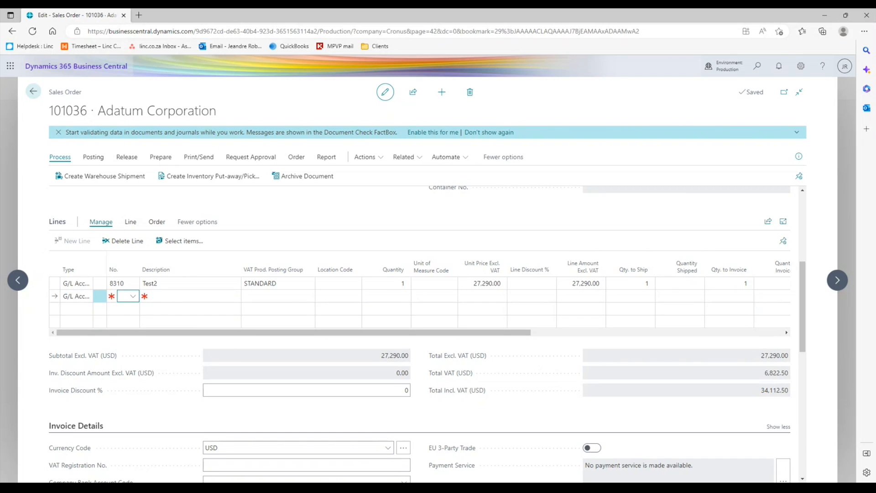
{"action": "left_click", "coordinate": [132, 296]}
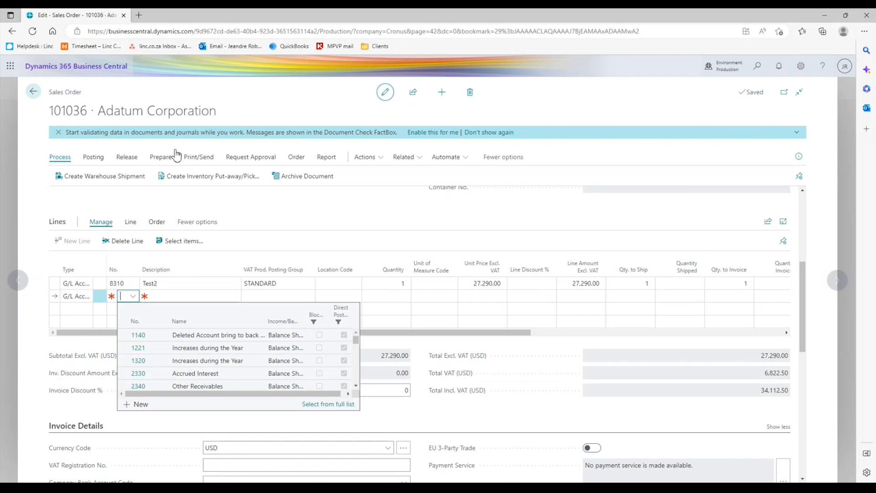
{"action": "left_click", "coordinate": [283, 212]}
{"action": "scroll", "coordinate": [299, 236], "scroll_direction": "up", "scroll_amount": 5}
{"action": "scroll", "coordinate": [300, 237], "scroll_direction": "up", "scroll_amount": 1}
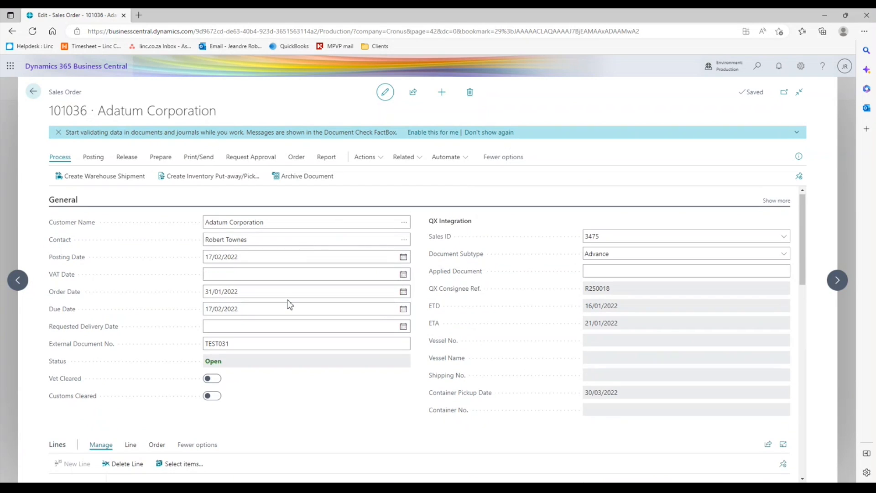
{"action": "left_click", "coordinate": [303, 328]}
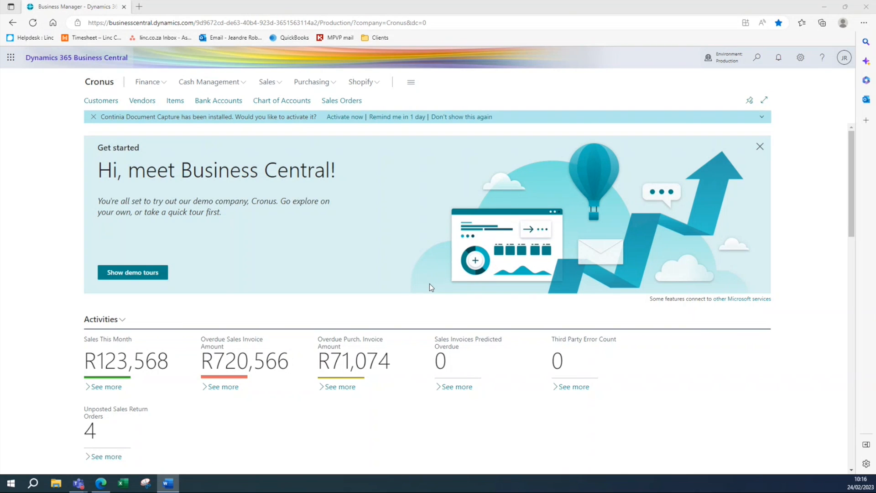
Step: Open and dismiss the Tell Me search, and look over the activity tiles on the Business Manager home page
{"action": "left_click", "coordinate": [757, 57]}
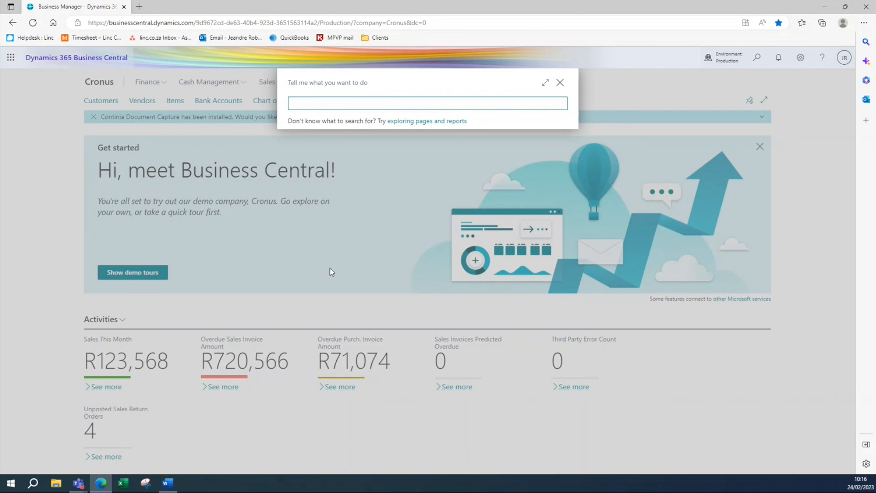
{"action": "left_click", "coordinate": [203, 230]}
{"action": "scroll", "coordinate": [319, 270], "scroll_direction": "down", "scroll_amount": 5}
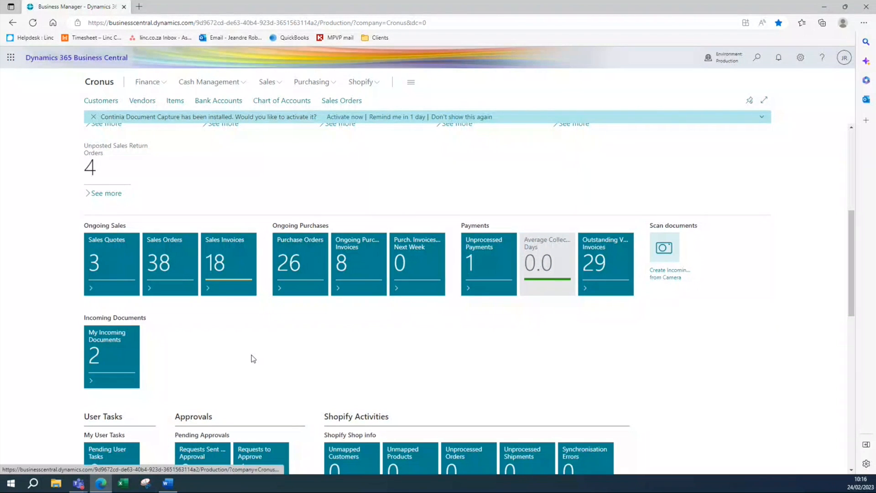
{"action": "scroll", "coordinate": [415, 222], "scroll_direction": "up", "scroll_amount": 5}
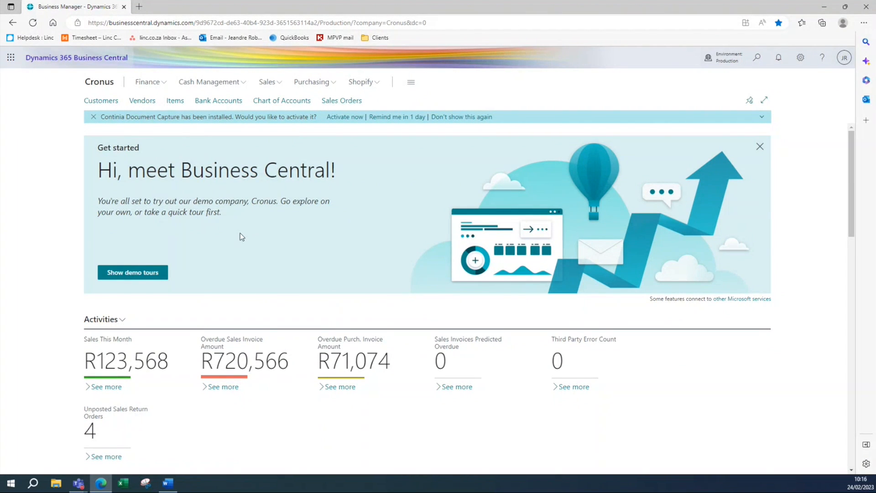
{"action": "scroll", "coordinate": [240, 236], "scroll_direction": "down", "scroll_amount": 5}
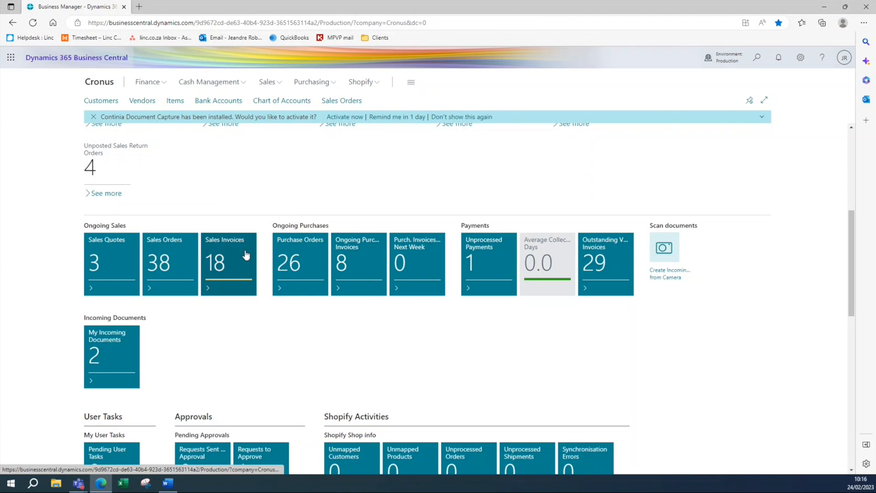
Step: Open the Sales Orders list from the Ongoing Sales tiles and return to the home page
{"action": "left_click", "coordinate": [159, 259]}
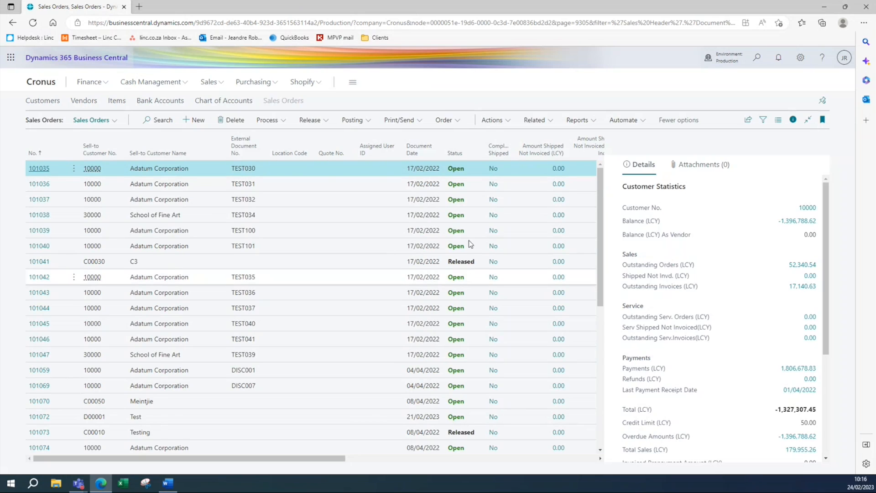
{"action": "scroll", "coordinate": [211, 259], "scroll_direction": "up", "scroll_amount": 5}
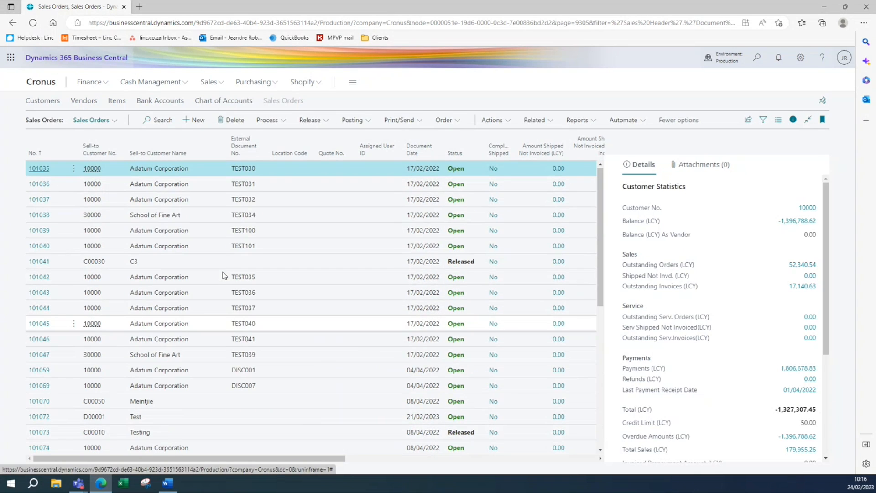
{"action": "key", "text": "alt+Left"}
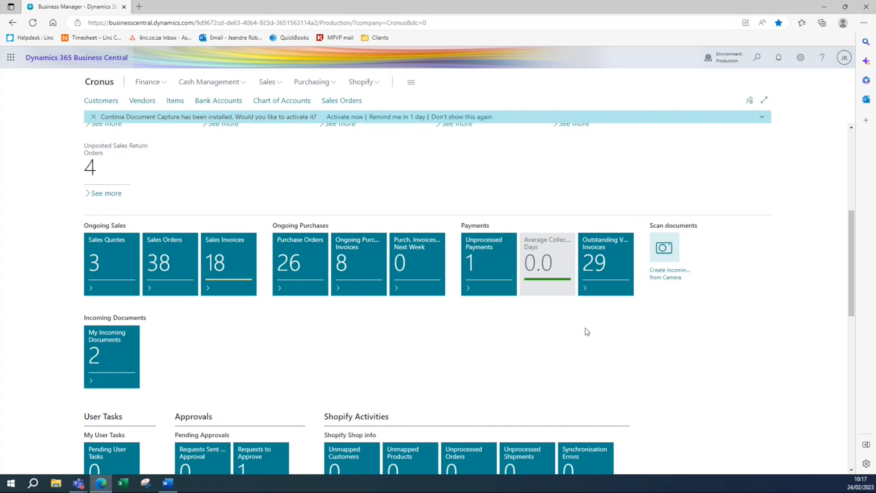
Step: Start personalising the Business Manager home page and show its hidden Email Status part
{"action": "left_click", "coordinate": [801, 67]}
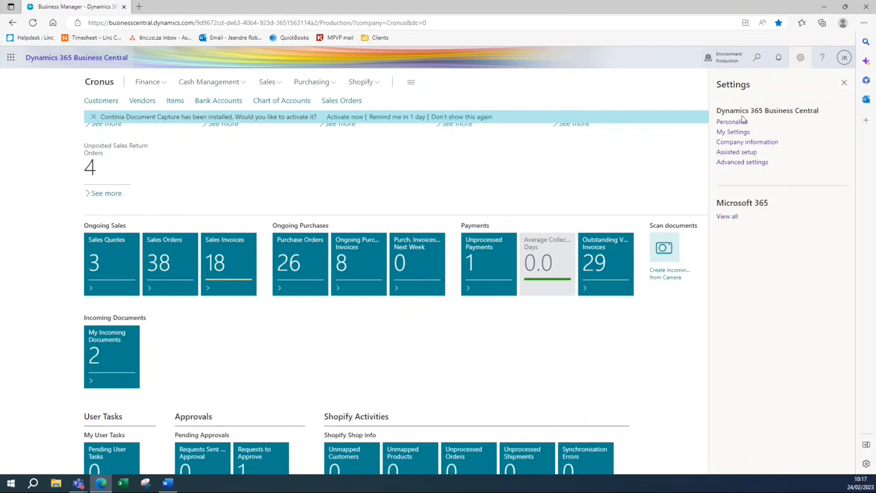
{"action": "left_click", "coordinate": [731, 122]}
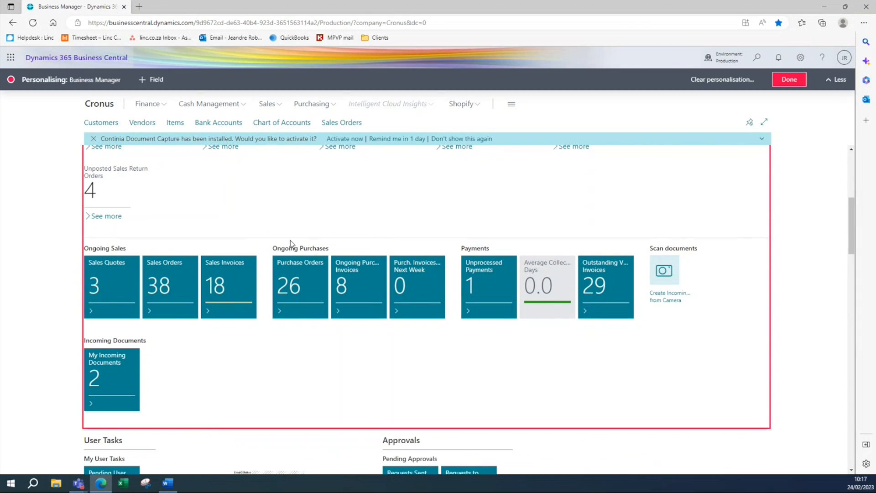
{"action": "scroll", "coordinate": [290, 240], "scroll_direction": "down", "scroll_amount": 5}
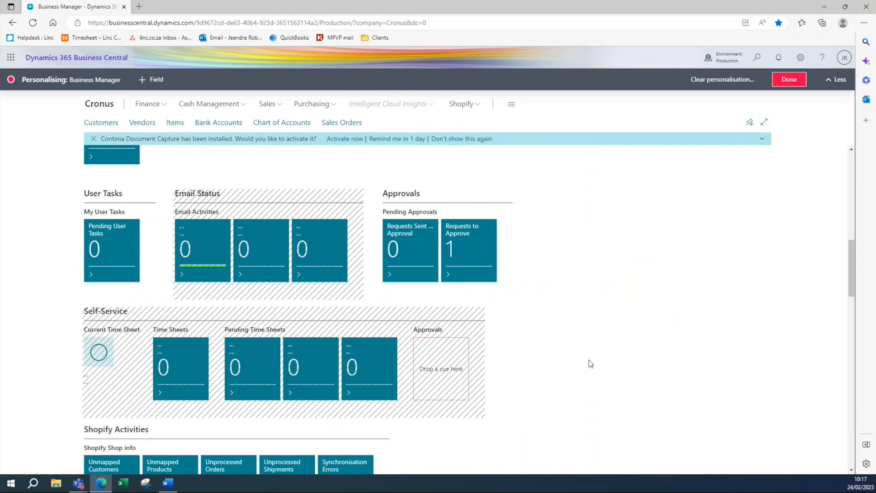
{"action": "scroll", "coordinate": [274, 354], "scroll_direction": "down", "scroll_amount": 1}
{"action": "scroll", "coordinate": [275, 354], "scroll_direction": "up", "scroll_amount": 7}
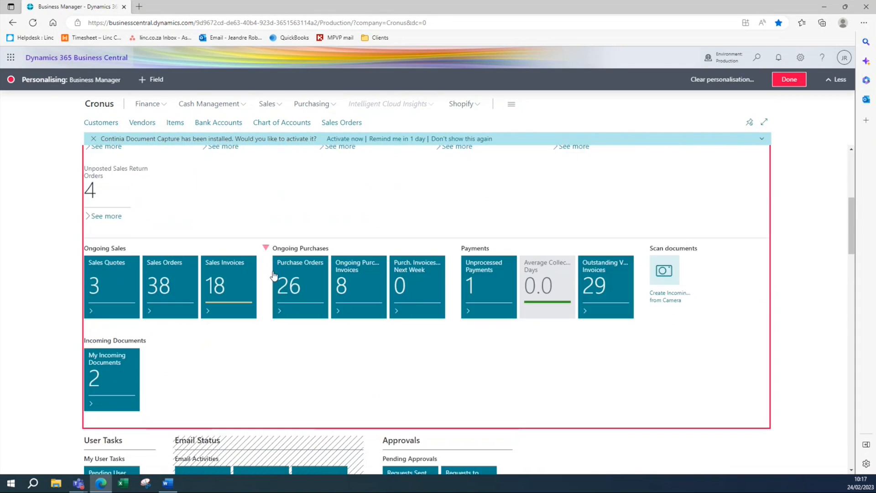
{"action": "scroll", "coordinate": [274, 256], "scroll_direction": "down", "scroll_amount": 5}
{"action": "scroll", "coordinate": [299, 310], "scroll_direction": "down", "scroll_amount": 1}
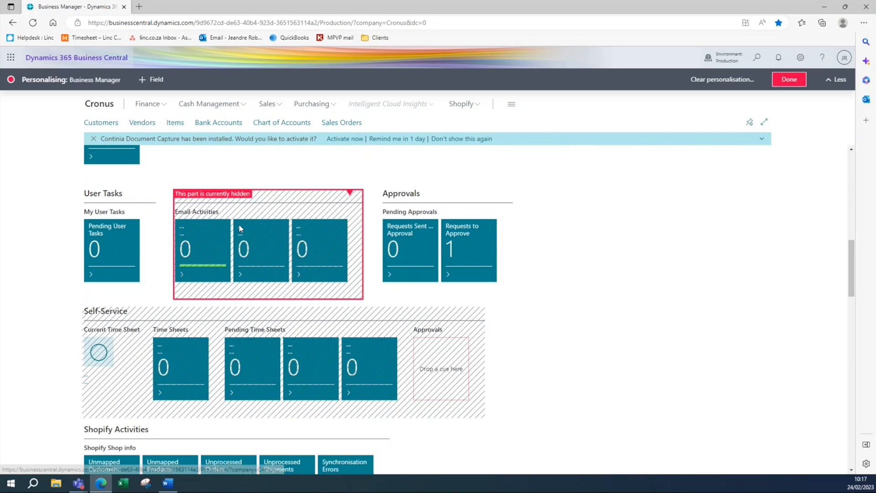
{"action": "left_click", "coordinate": [349, 192]}
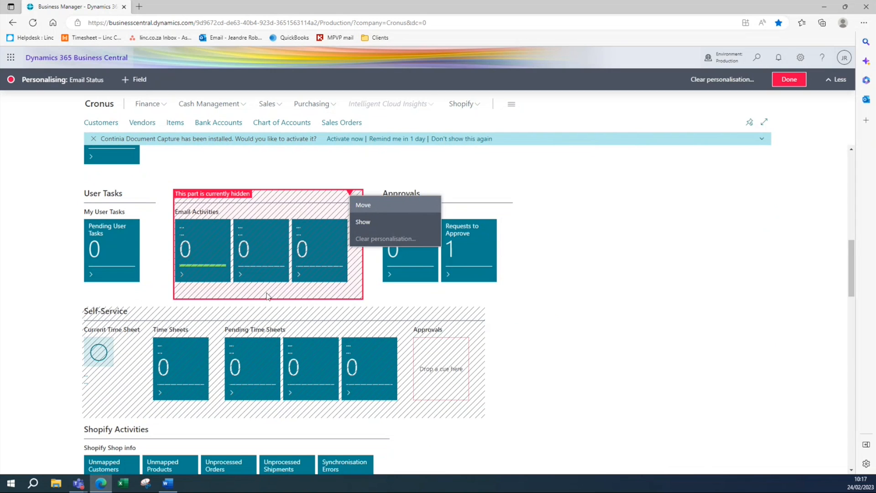
{"action": "left_click", "coordinate": [376, 228]}
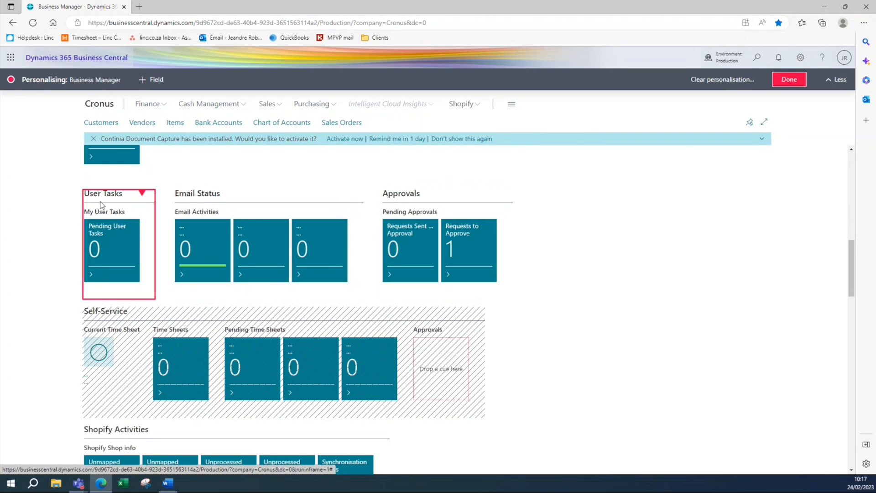
Step: Hide the User Tasks part on the Business Manager home page
{"action": "scroll", "coordinate": [231, 256], "scroll_direction": "up", "scroll_amount": 5}
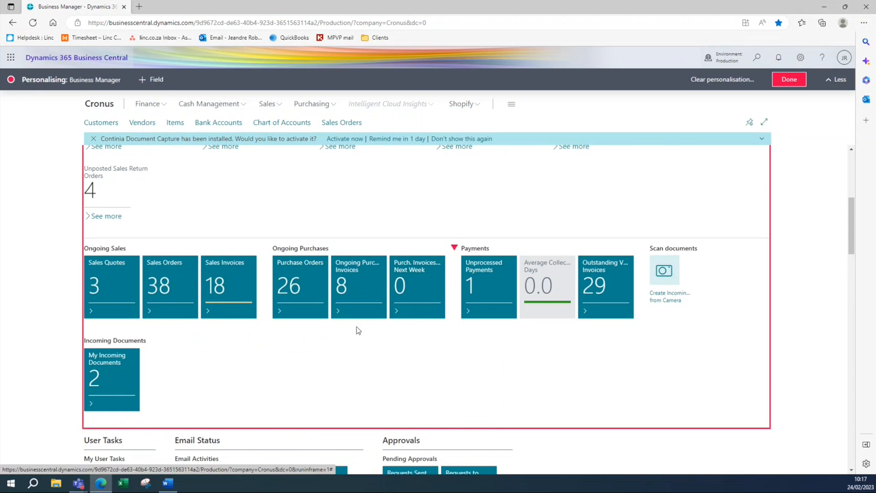
{"action": "scroll", "coordinate": [165, 230], "scroll_direction": "down", "scroll_amount": 5}
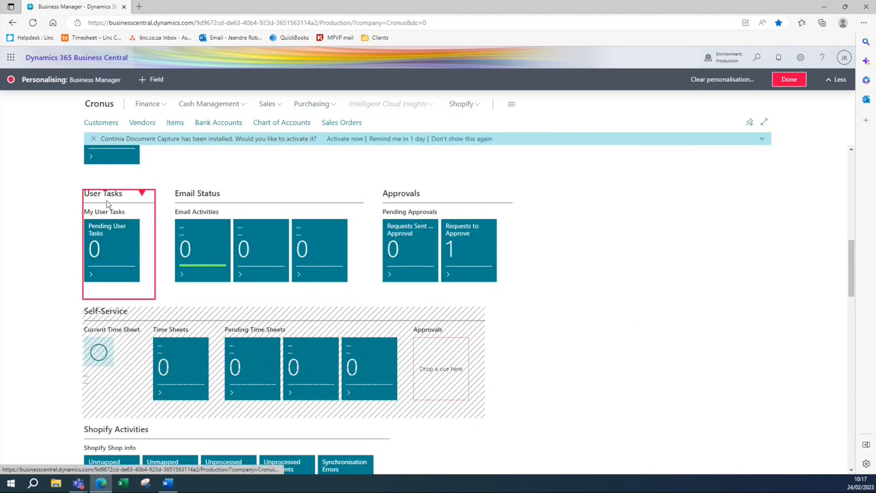
{"action": "left_click", "coordinate": [142, 196]}
{"action": "left_click", "coordinate": [169, 230]}
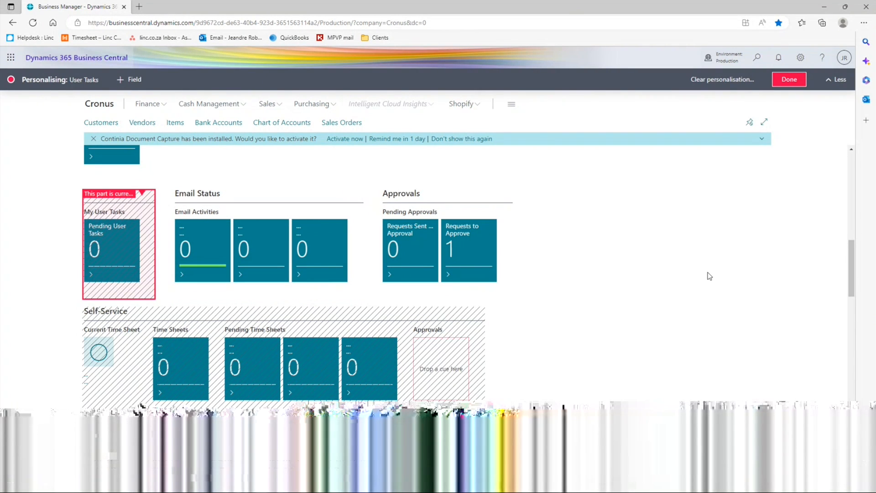
Step: Show the hidden Company Hub part under Insights on the Business Manager home page
{"action": "scroll", "coordinate": [550, 287], "scroll_direction": "down", "scroll_amount": 4}
{"action": "scroll", "coordinate": [549, 297], "scroll_direction": "down", "scroll_amount": 5}
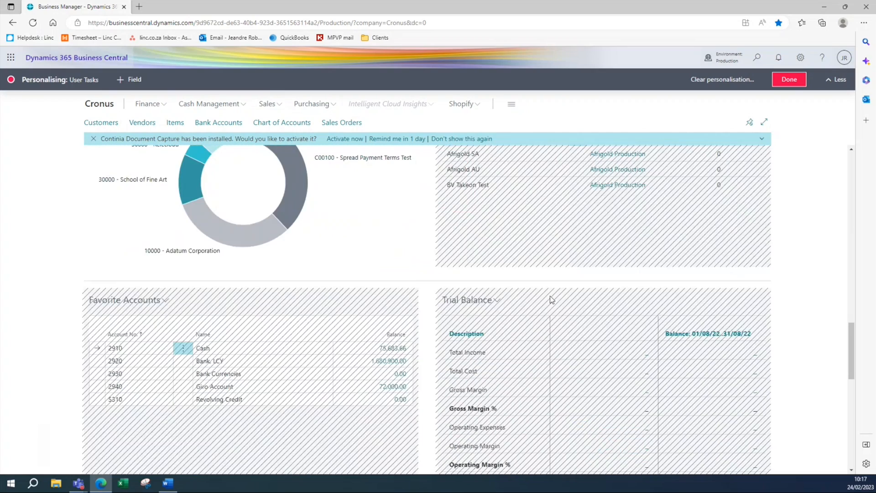
{"action": "scroll", "coordinate": [502, 278], "scroll_direction": "up", "scroll_amount": 4}
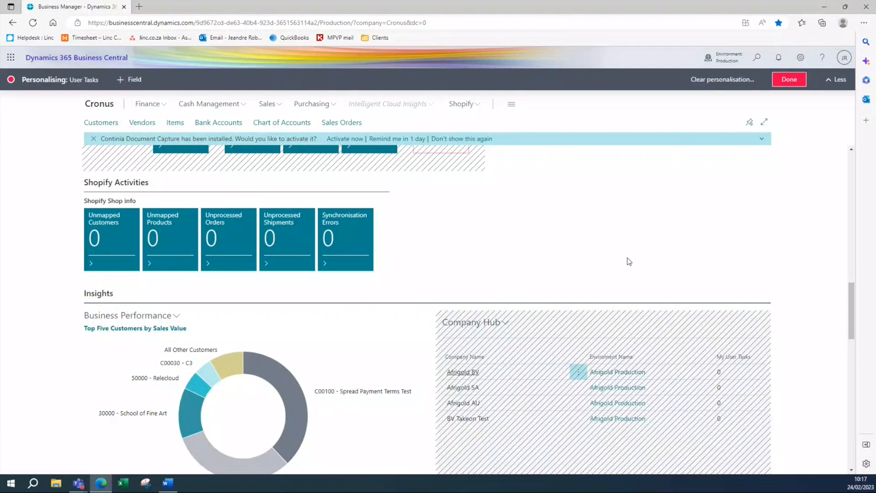
{"action": "scroll", "coordinate": [629, 267], "scroll_direction": "down", "scroll_amount": 7}
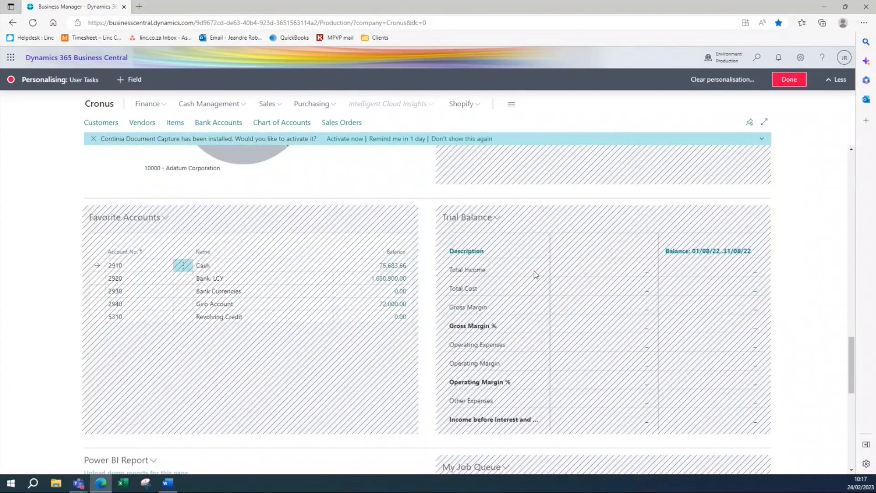
{"action": "scroll", "coordinate": [511, 292], "scroll_direction": "up", "scroll_amount": 2}
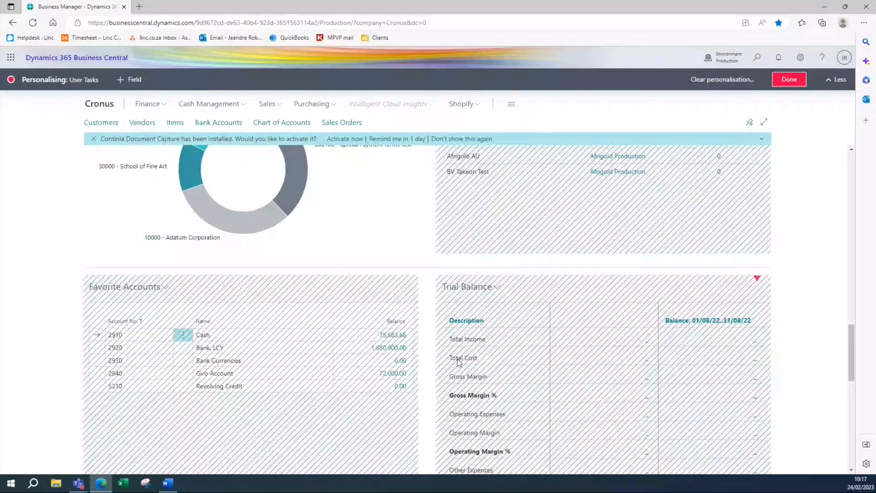
{"action": "scroll", "coordinate": [612, 315], "scroll_direction": "up", "scroll_amount": 5}
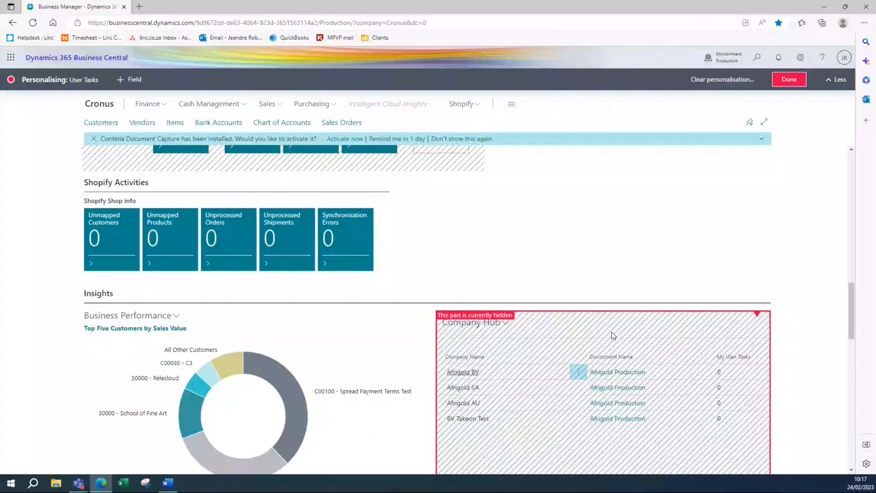
{"action": "scroll", "coordinate": [612, 335], "scroll_direction": "down", "scroll_amount": 5}
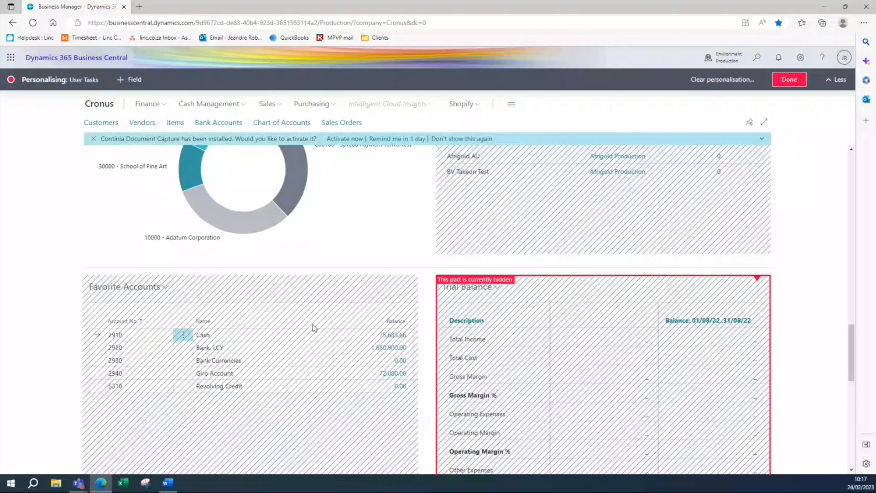
{"action": "scroll", "coordinate": [543, 307], "scroll_direction": "up", "scroll_amount": 5}
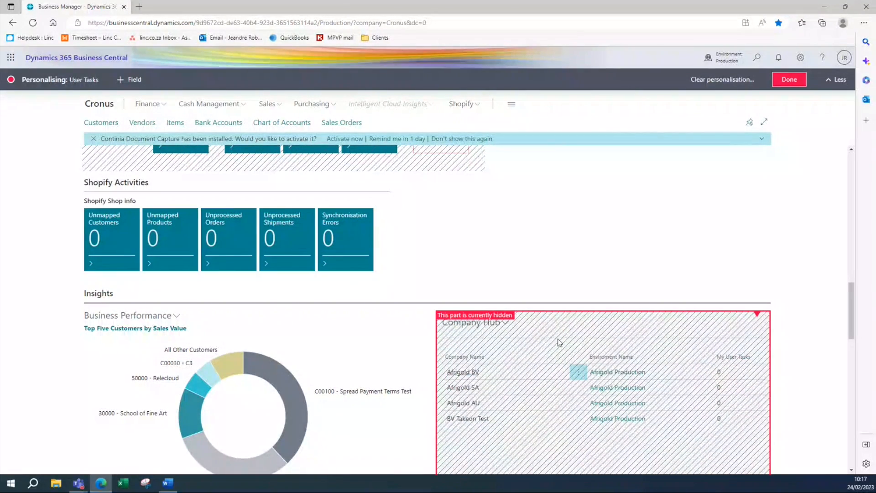
{"action": "left_click", "coordinate": [559, 342]}
{"action": "left_click", "coordinate": [786, 343]}
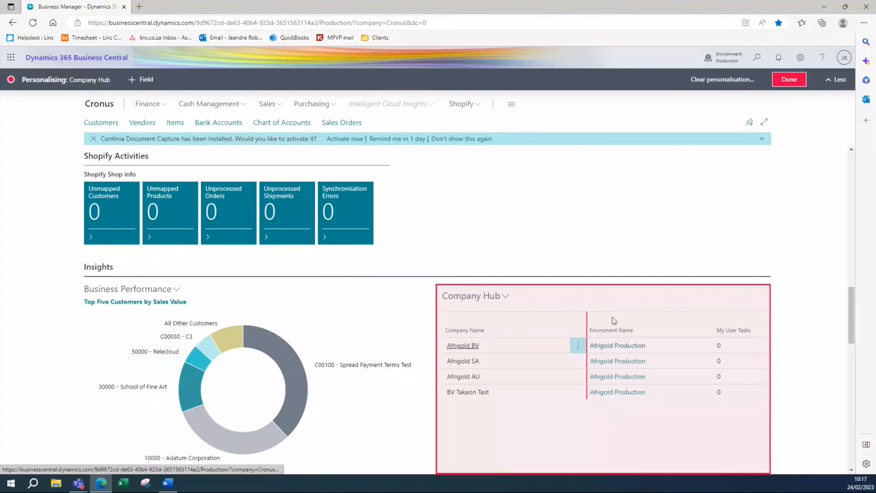
Step: Look through the Company Hub part's actions and the remaining home page parts, and finish personalising
{"action": "left_click", "coordinate": [505, 296]}
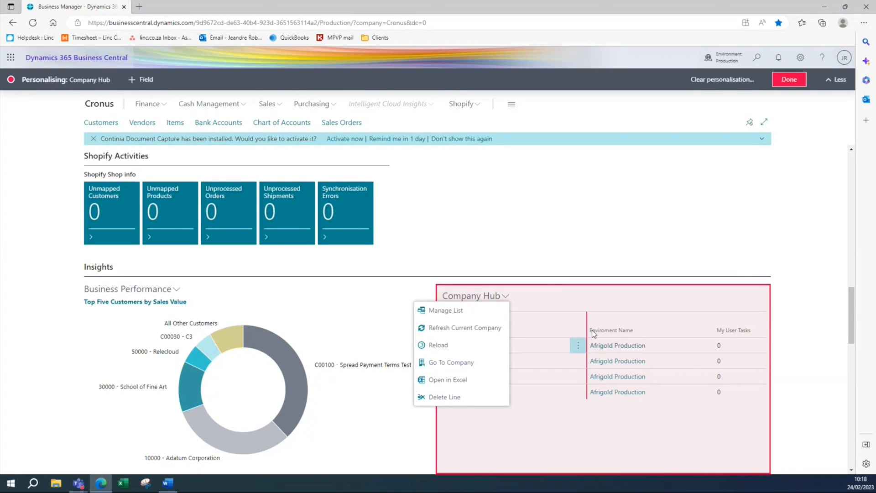
{"action": "left_click", "coordinate": [563, 236]}
{"action": "scroll", "coordinate": [568, 295], "scroll_direction": "down", "scroll_amount": 5}
{"action": "scroll", "coordinate": [568, 294], "scroll_direction": "down", "scroll_amount": 2}
{"action": "scroll", "coordinate": [353, 256], "scroll_direction": "up", "scroll_amount": 5}
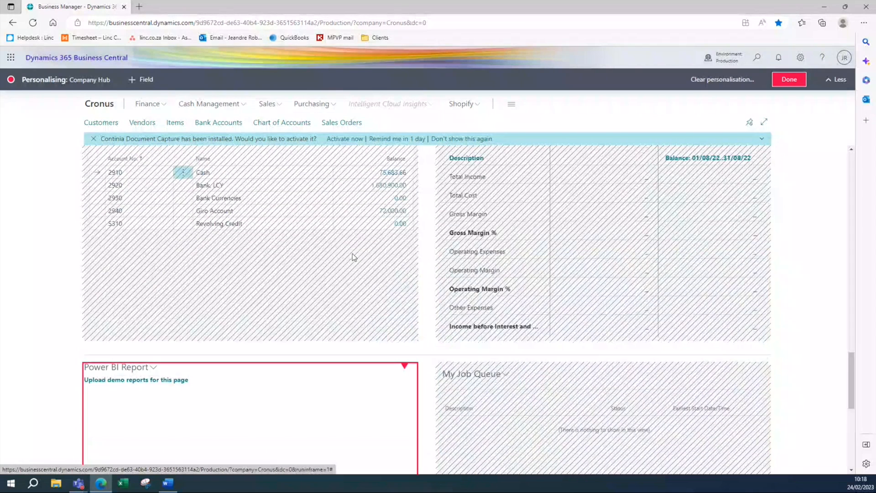
{"action": "scroll", "coordinate": [513, 304], "scroll_direction": "up", "scroll_amount": 10}
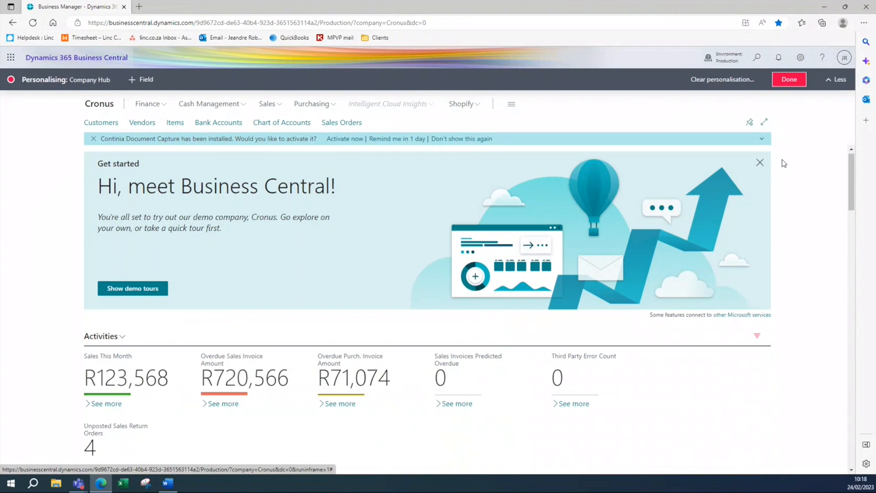
{"action": "left_click", "coordinate": [788, 79]}
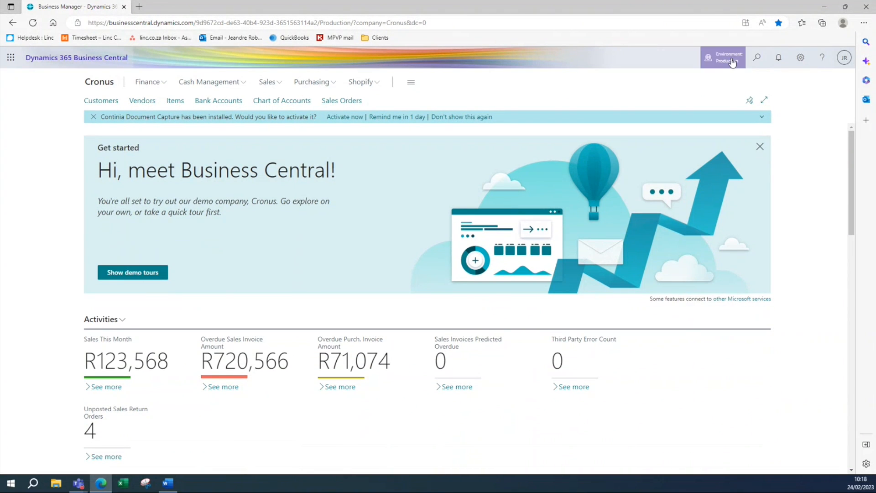
Step: Change the role to Sales Order Processor in My Settings and save the settings
{"action": "left_click", "coordinate": [747, 62]}
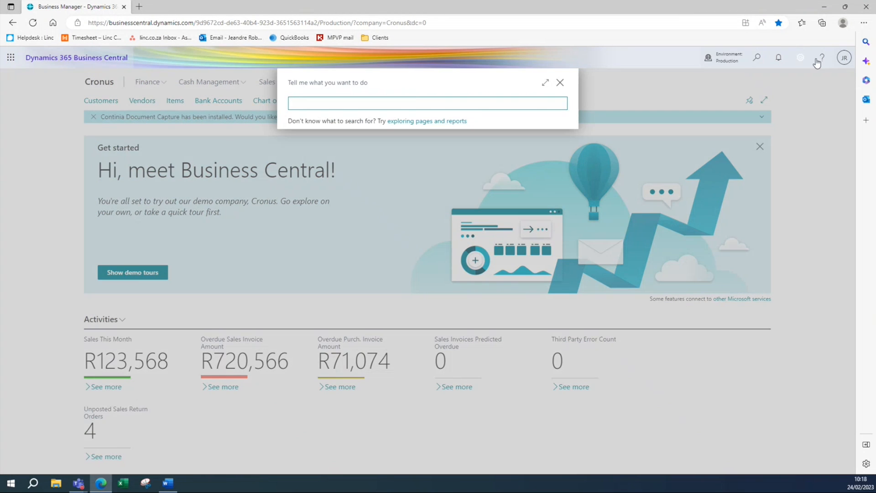
{"action": "left_click", "coordinate": [800, 57]}
{"action": "left_click", "coordinate": [744, 133]}
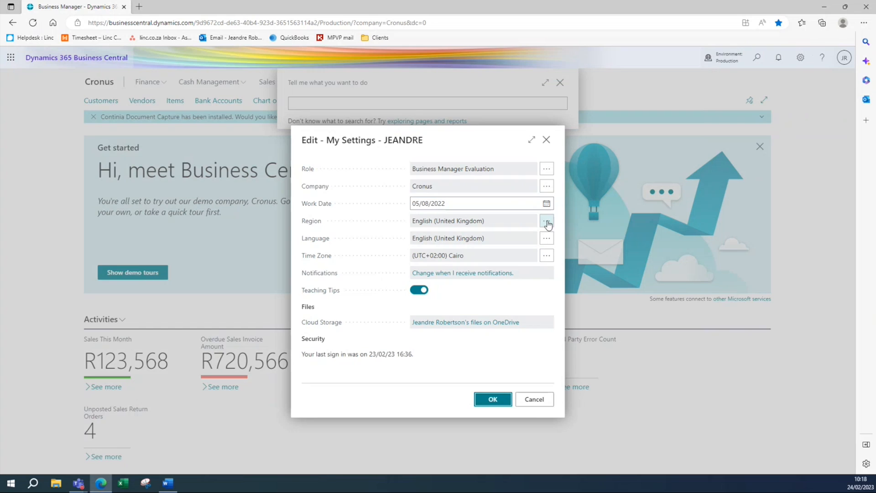
{"action": "left_click", "coordinate": [546, 169]}
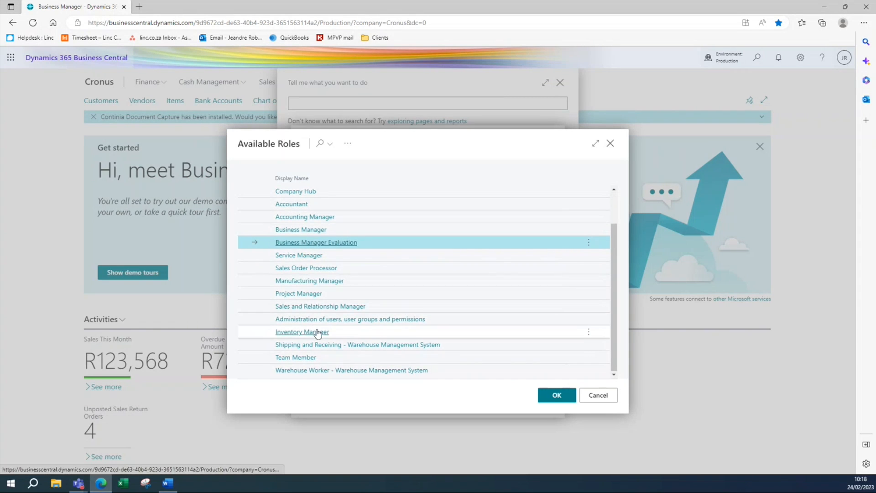
{"action": "left_click", "coordinate": [299, 268]}
{"action": "left_click", "coordinate": [299, 269]}
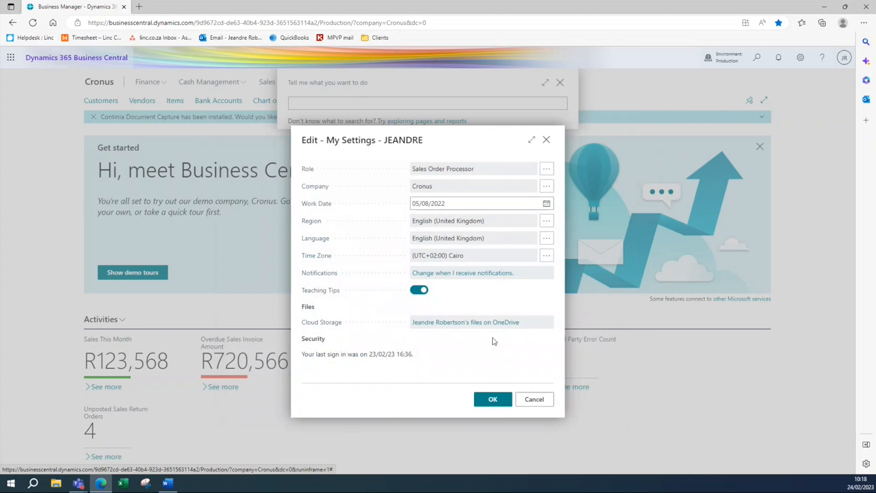
{"action": "left_click", "coordinate": [493, 401]}
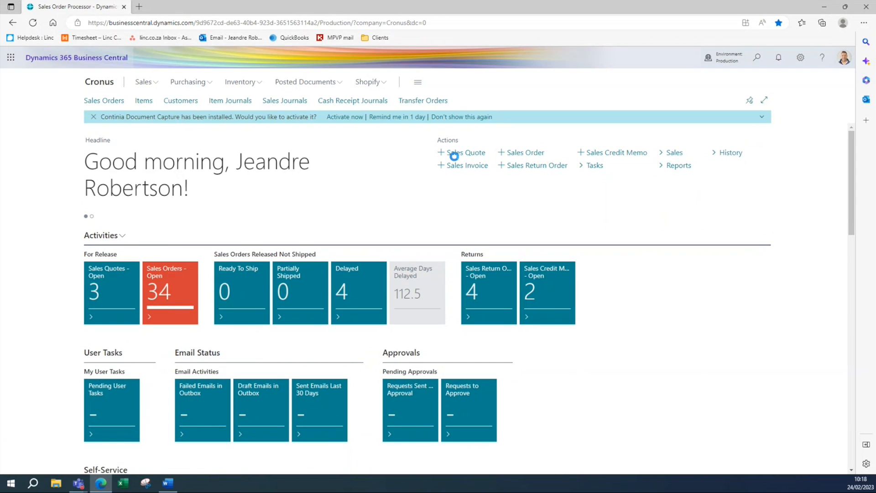
Step: View the Sales Orders list and a blank sales order started from the home page actions, returning home after each
{"action": "left_click", "coordinate": [502, 153]}
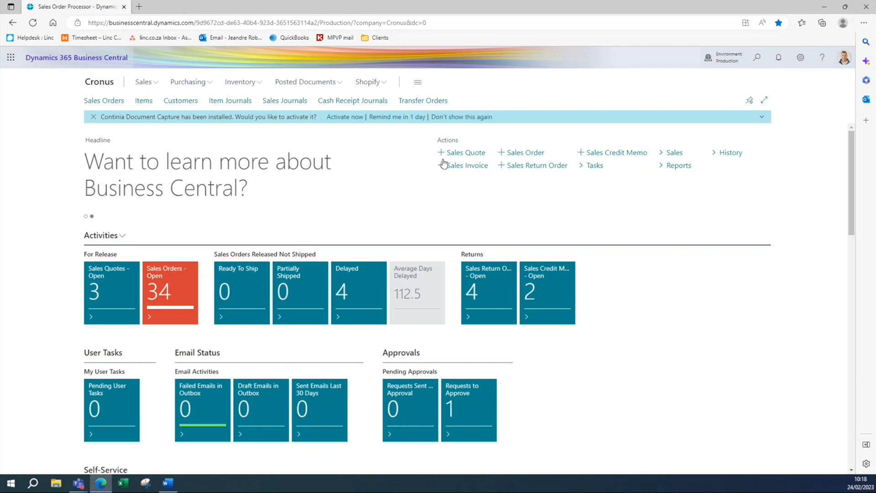
{"action": "left_click", "coordinate": [114, 101]}
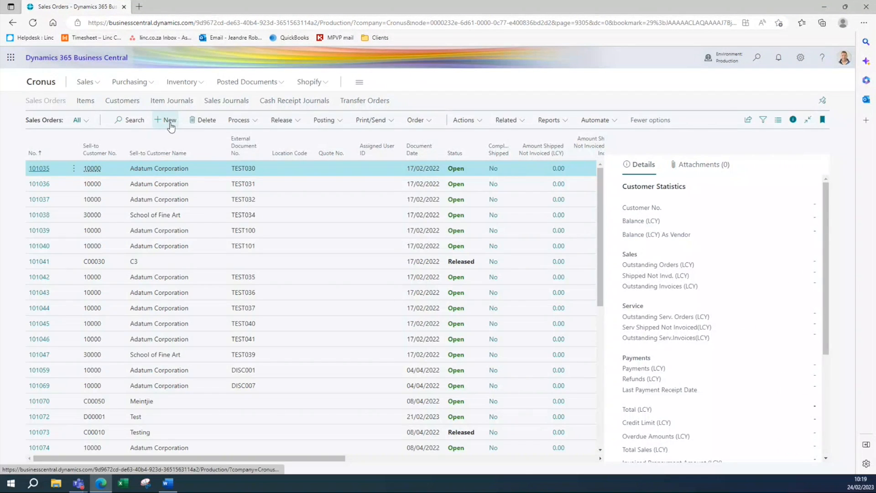
{"action": "key", "text": "Escape"}
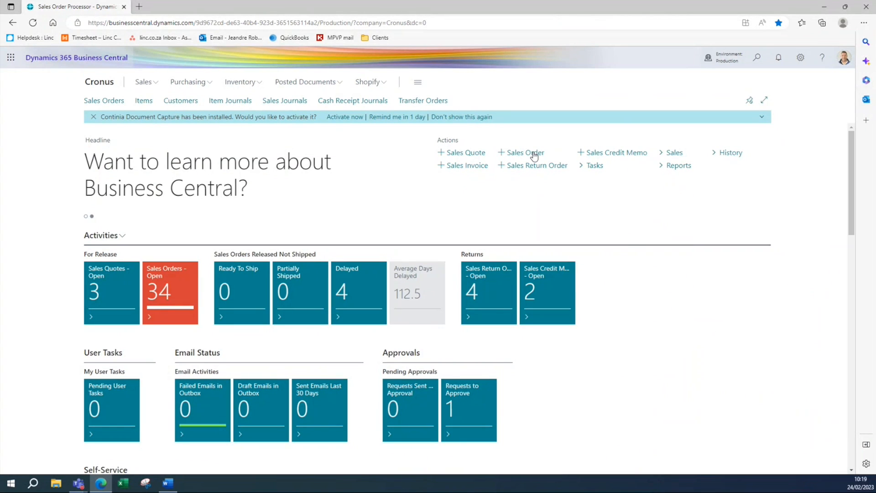
{"action": "left_click", "coordinate": [533, 153]}
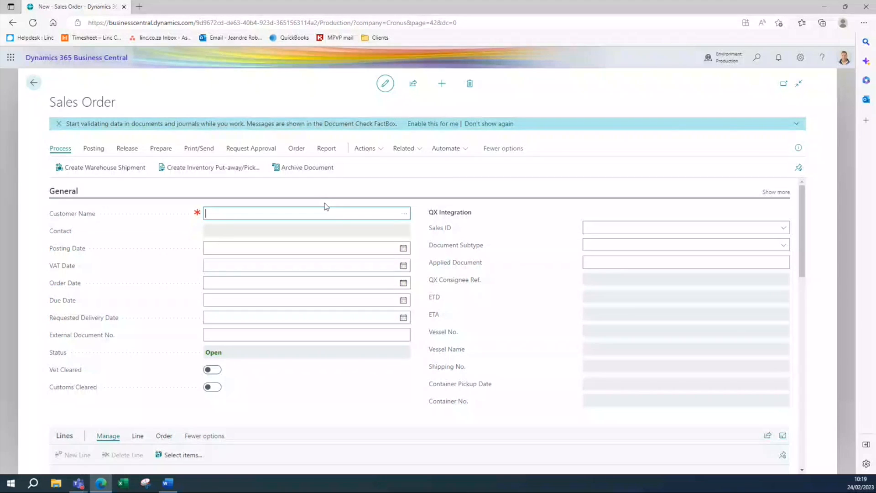
{"action": "key", "text": "Escape"}
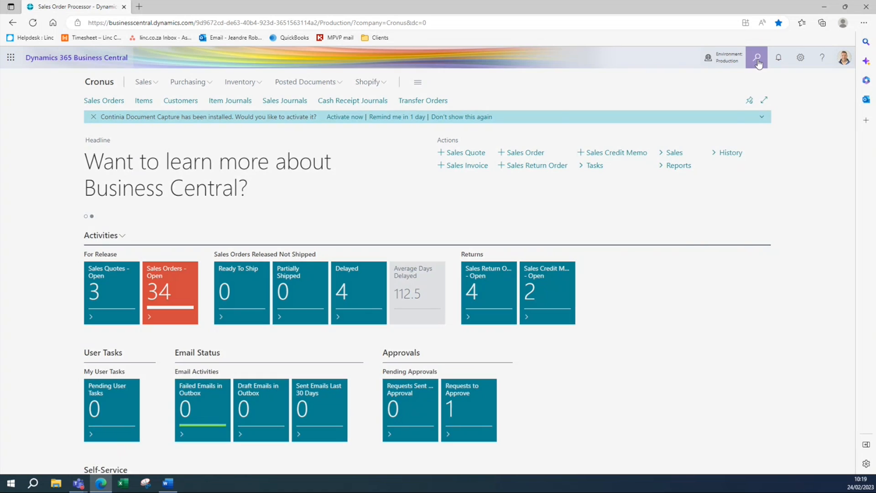
Step: Search for "chart of acc", open the Chart of Accounts, and hide and redisplay its filter pane
{"action": "left_click", "coordinate": [757, 63]}
{"action": "type", "text": "chart of acc"}
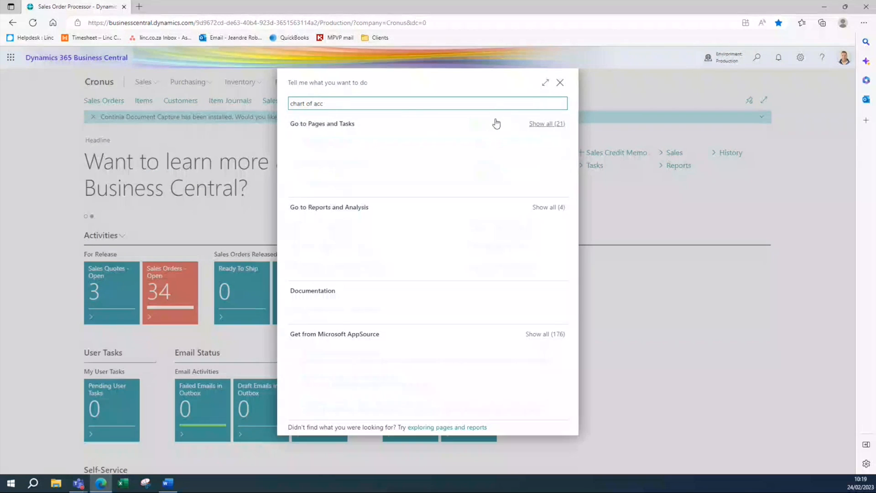
{"action": "left_click", "coordinate": [324, 142]}
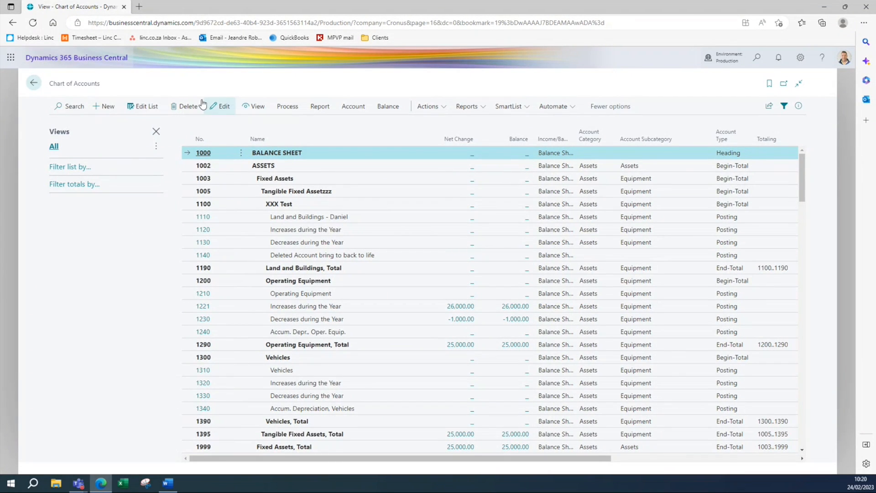
{"action": "left_click", "coordinate": [784, 108]}
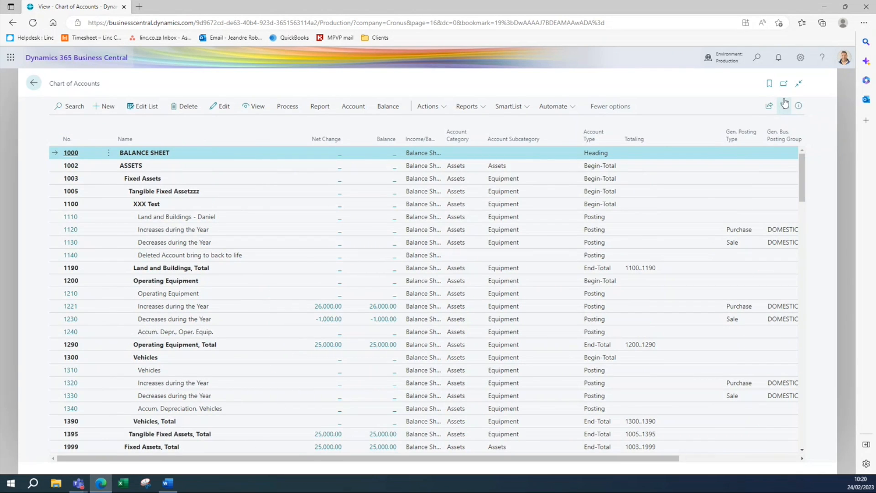
{"action": "left_click", "coordinate": [785, 105]}
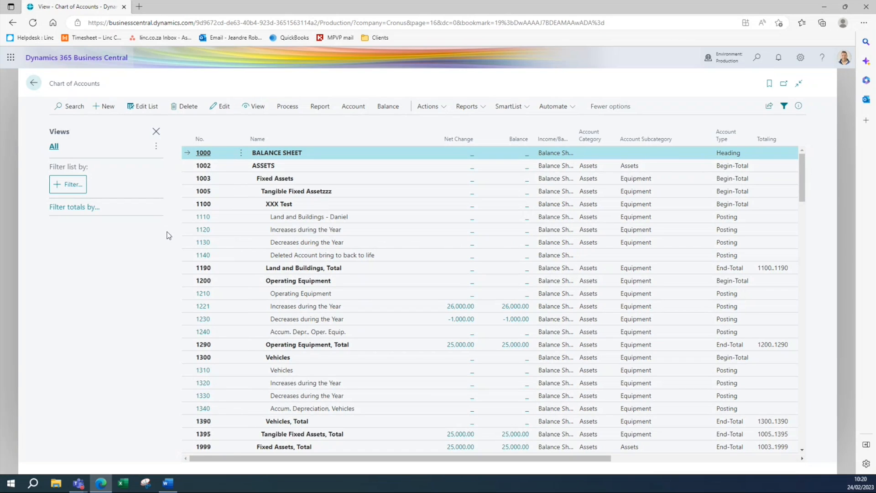
{"action": "left_click", "coordinate": [73, 188]}
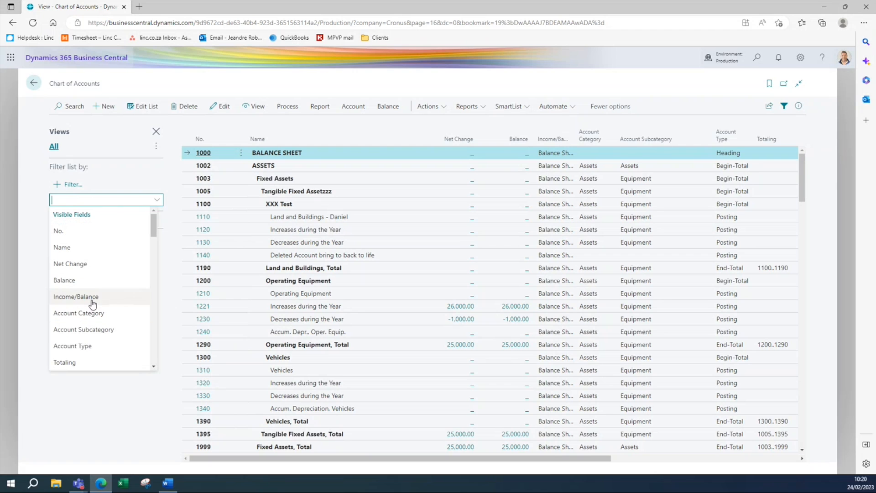
{"action": "scroll", "coordinate": [87, 328], "scroll_direction": "down", "scroll_amount": 5}
{"action": "scroll", "coordinate": [83, 301], "scroll_direction": "up", "scroll_amount": 5}
{"action": "scroll", "coordinate": [83, 283], "scroll_direction": "down", "scroll_amount": 2}
{"action": "type", "text": "Date"}
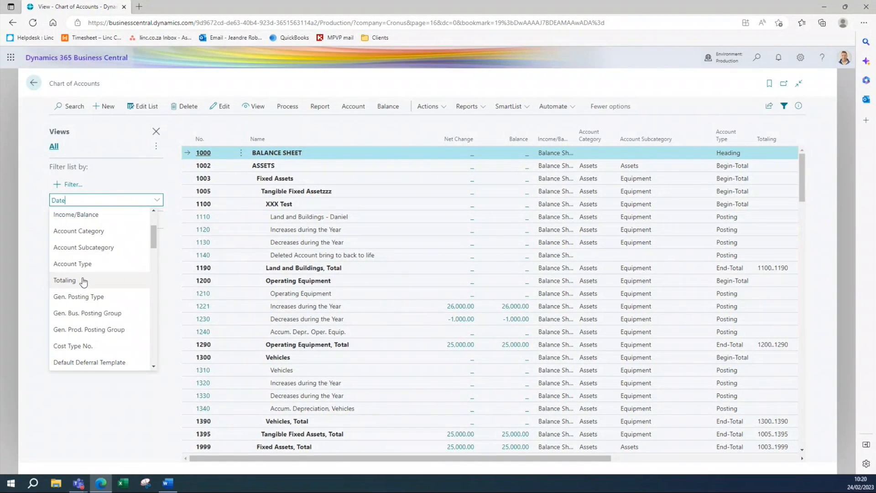
{"action": "key", "text": "BackSpace"}
{"action": "key", "text": "BackSpace"}
{"action": "key", "text": "BackSpace"}
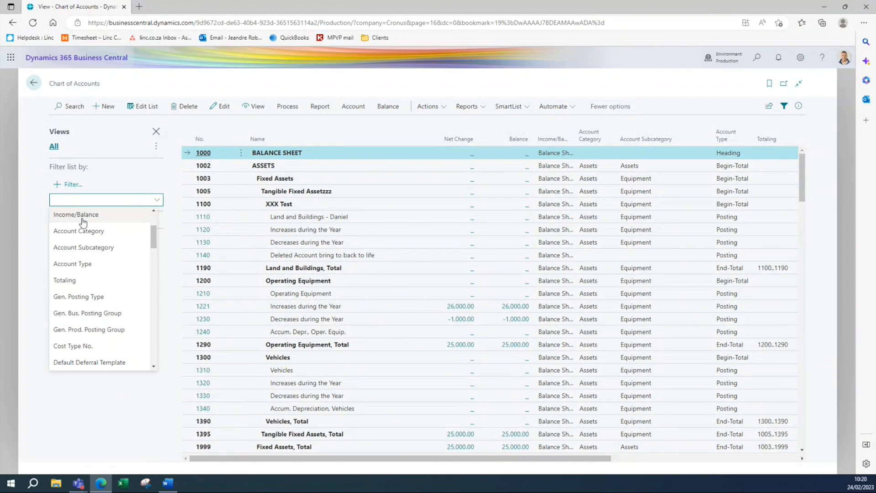
{"action": "type", "text": "po"}
{"action": "key", "text": "BackSpace"}
{"action": "key", "text": "BackSpace"}
{"action": "key", "text": "Escape"}
Step: Filter the Chart of Accounts totals with a Date Filter of 01/01/2023..t and reselect the entered range
{"action": "left_click", "coordinate": [82, 203]}
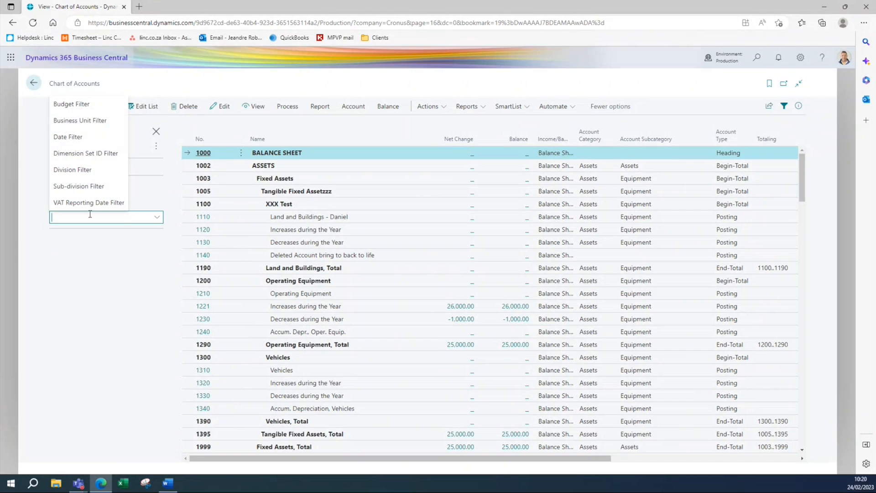
{"action": "left_click", "coordinate": [89, 145]}
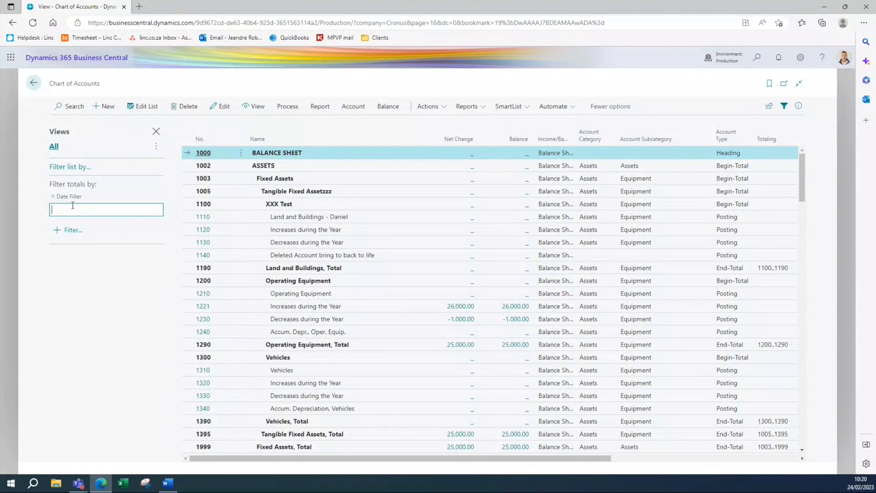
{"action": "type", "text": "01/01/20223..t"}
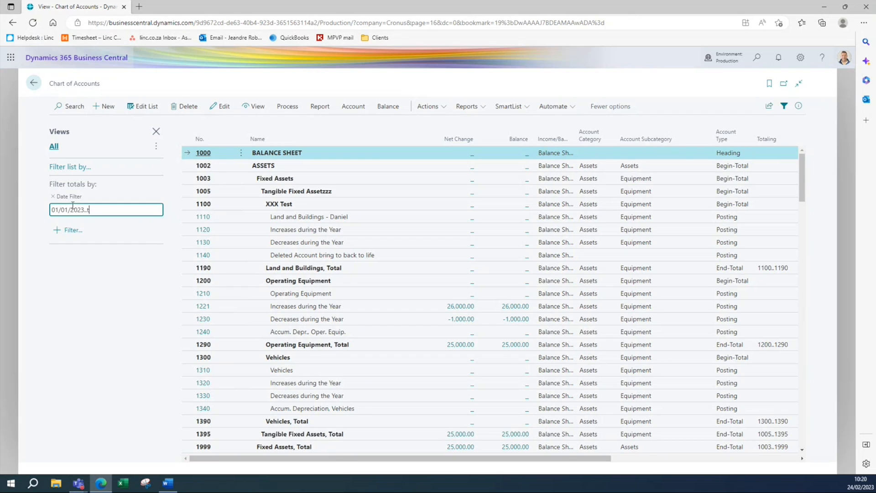
{"action": "key", "text": "Return"}
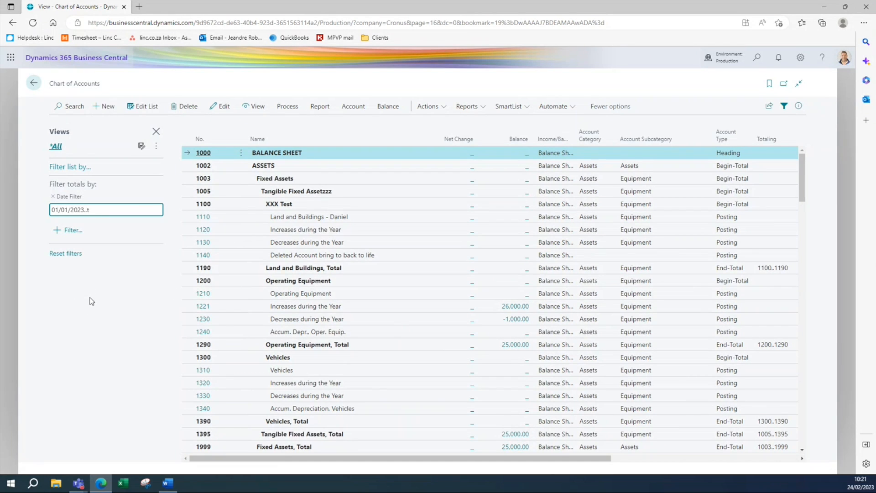
{"action": "key", "text": "Tab"}
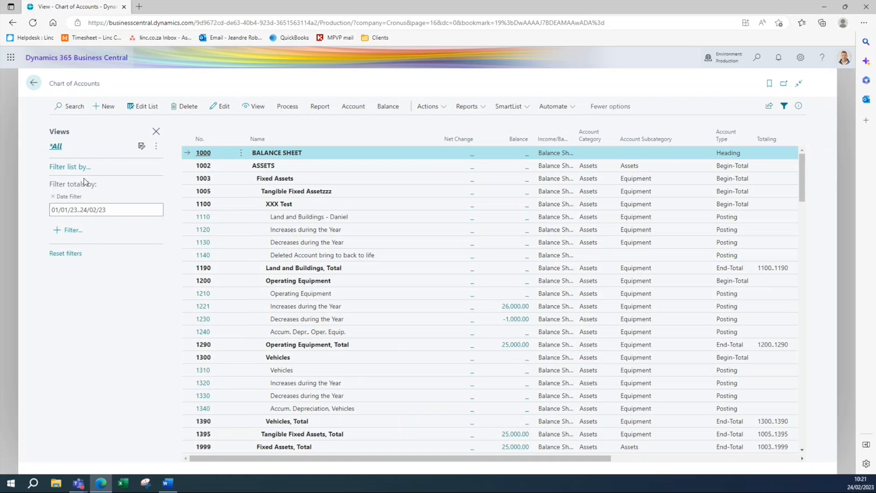
{"action": "left_click", "coordinate": [95, 208]}
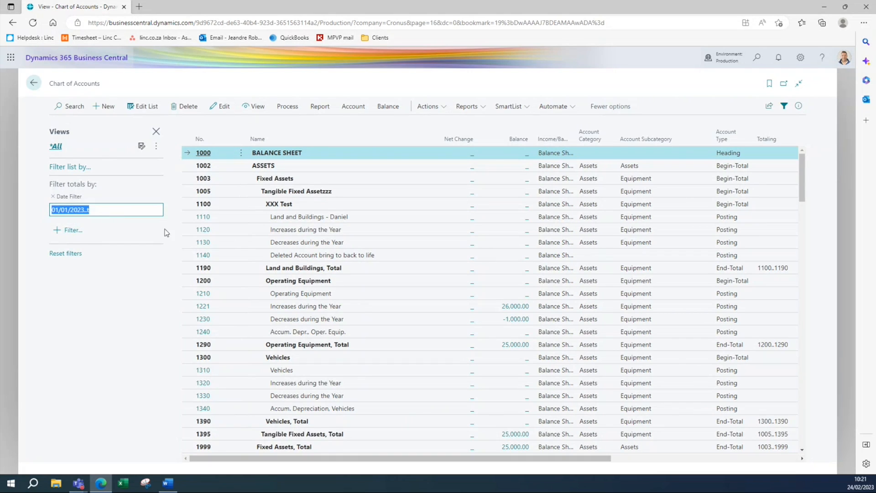
Step: Set the Date Filter on the Chart of Accounts totals to 01/01/2023..31/12/2023
{"action": "left_click", "coordinate": [95, 208]}
{"action": "key", "text": "BackSpace"}
{"action": "type", "text": "31/12/2023"}
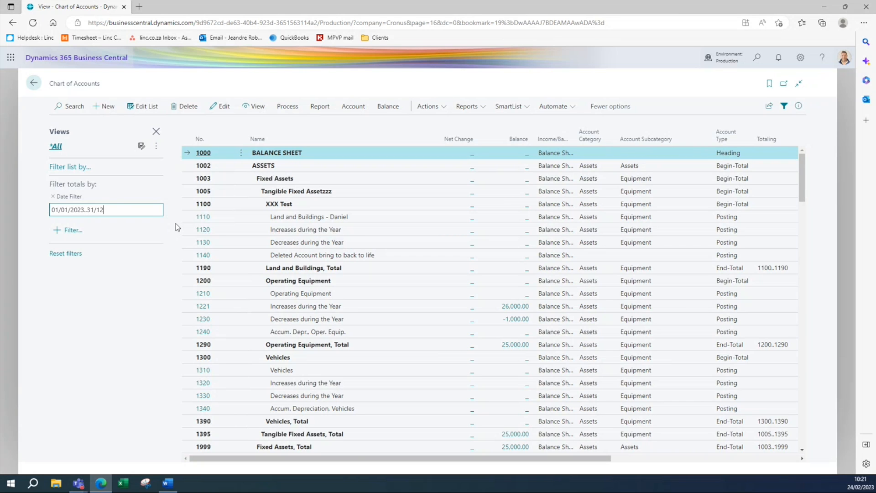
{"action": "key", "text": "Tab"}
{"action": "key", "text": "Tab"}
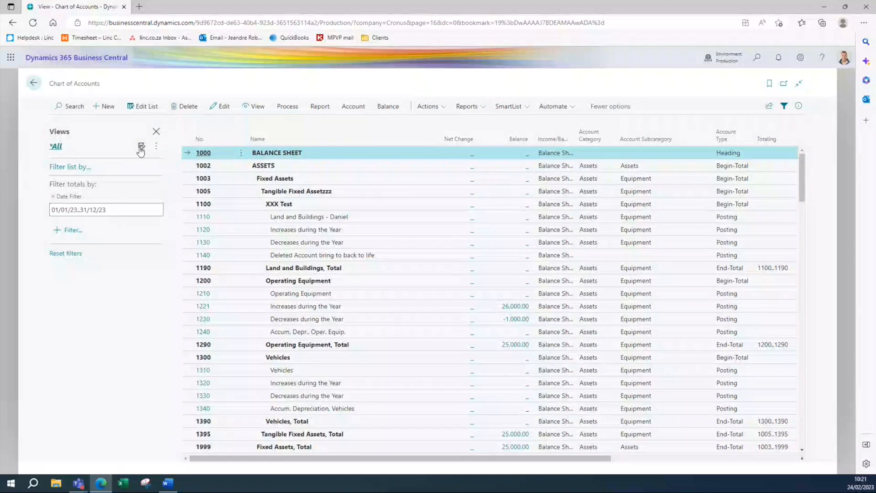
Step: Save the date-filtered Chart of Accounts as a new view named FY2023
{"action": "left_click", "coordinate": [141, 146]}
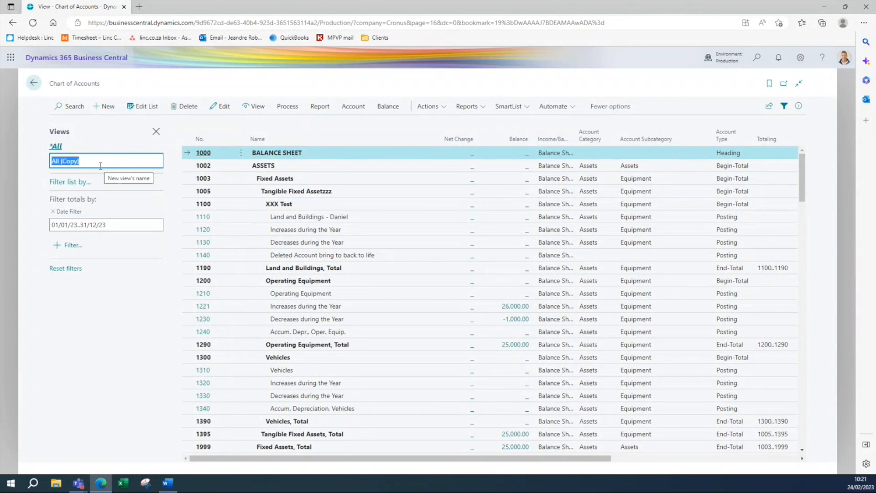
{"action": "type", "text": "FY"}
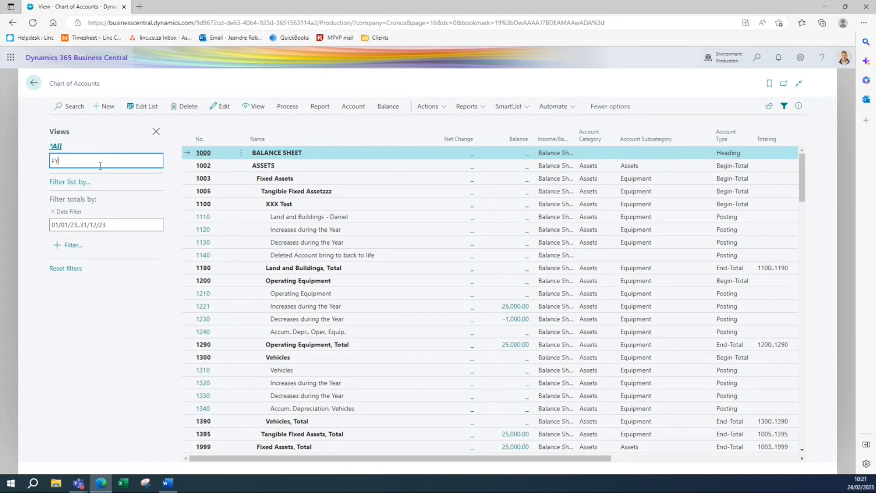
{"action": "type", "text": "2023"}
{"action": "key", "text": "Return"}
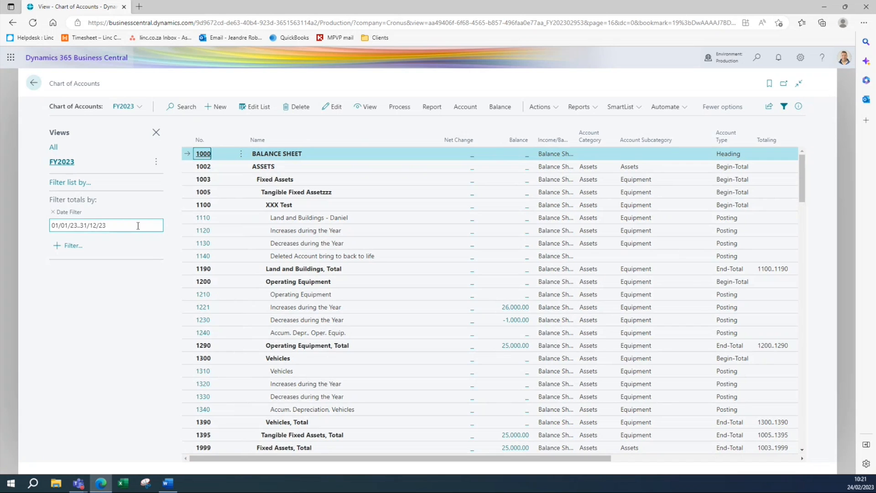
Step: Compare the All and FY2023 views of the Chart of Accounts and look through the fields available for filtering totals
{"action": "left_click", "coordinate": [54, 147]}
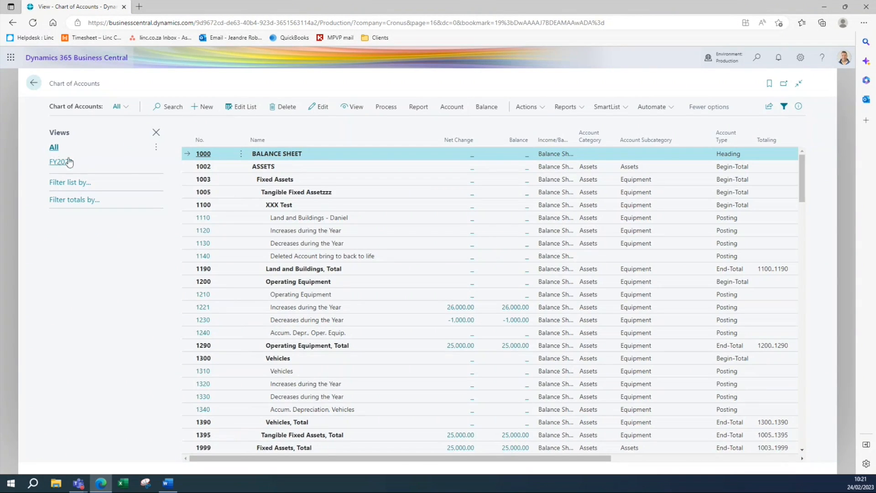
{"action": "left_click", "coordinate": [68, 162]}
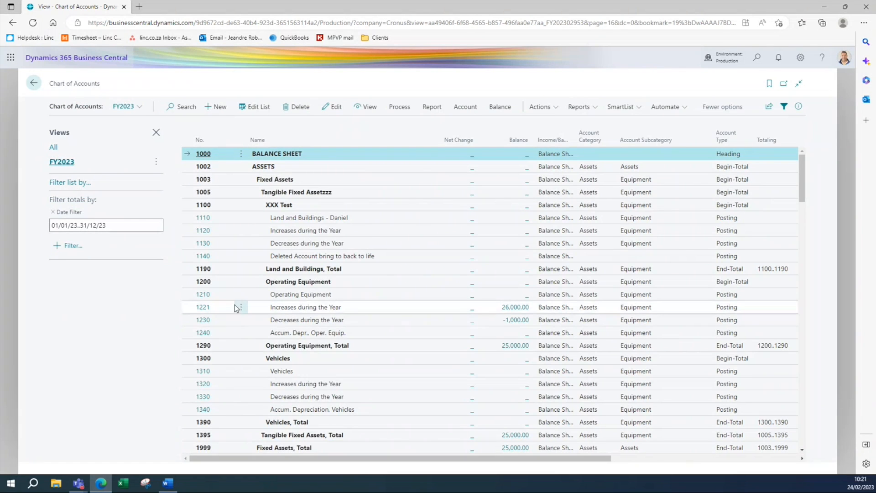
{"action": "left_click", "coordinate": [69, 246]}
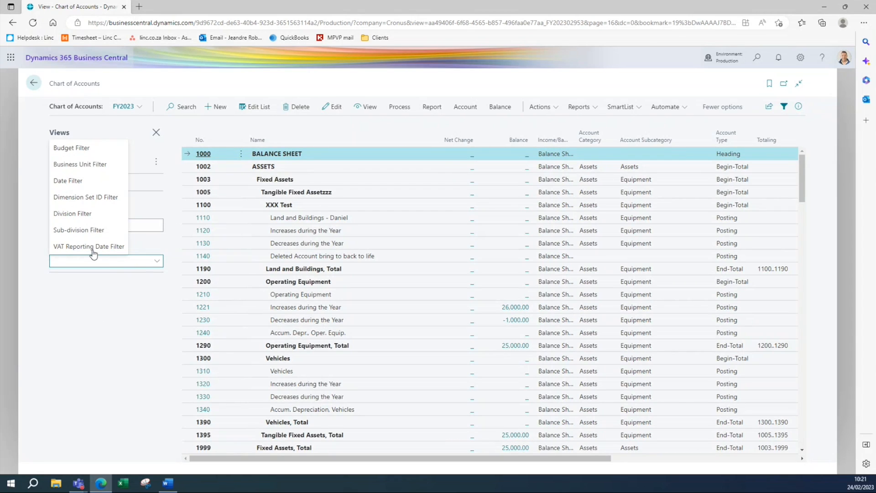
{"action": "key", "text": "Escape"}
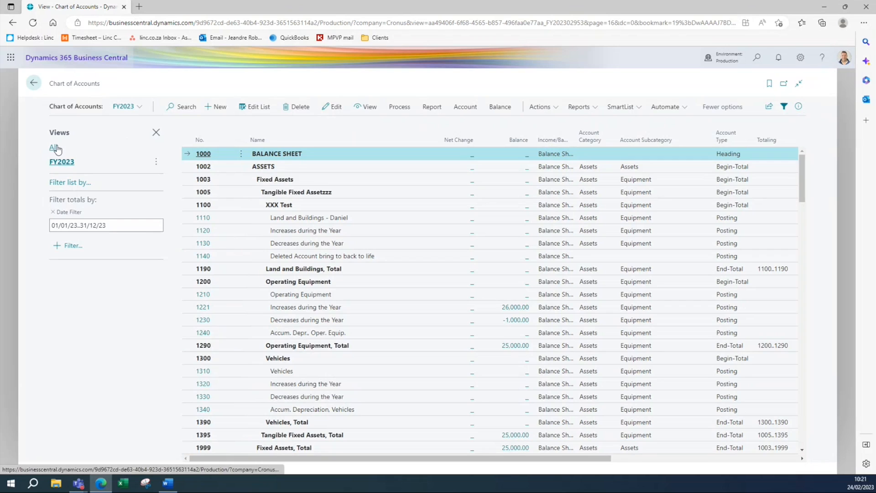
Step: From the All view, filter the Chart of Accounts list by Income/Balance set to Income Statement
{"action": "left_click", "coordinate": [54, 147]}
{"action": "left_click", "coordinate": [84, 184]}
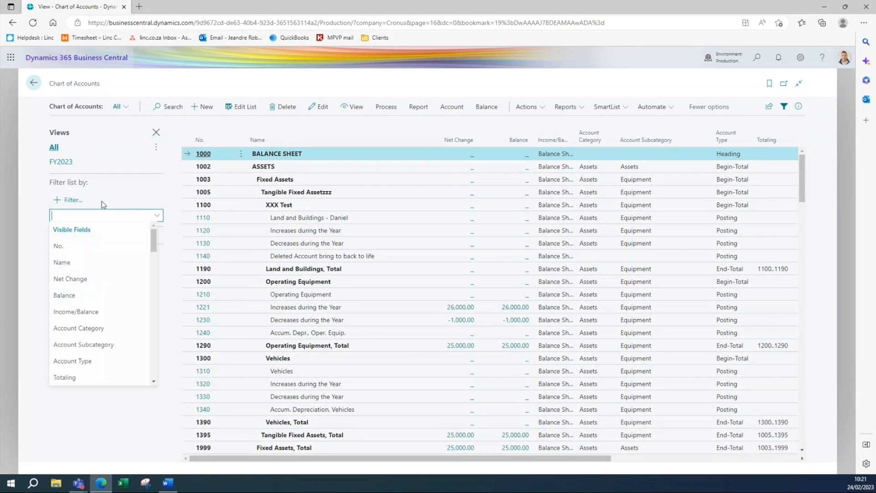
{"action": "left_click", "coordinate": [86, 311]}
{"action": "left_click", "coordinate": [80, 208]}
{"action": "left_click", "coordinate": [60, 226]}
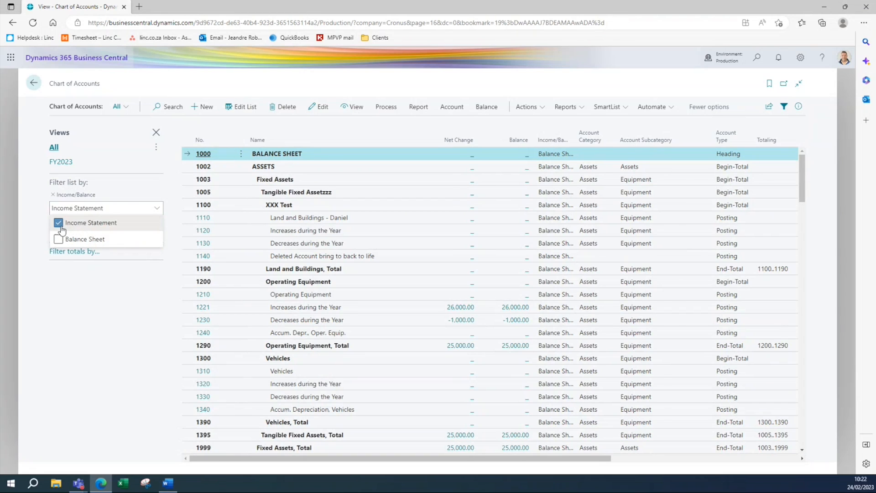
{"action": "left_click", "coordinate": [73, 311]}
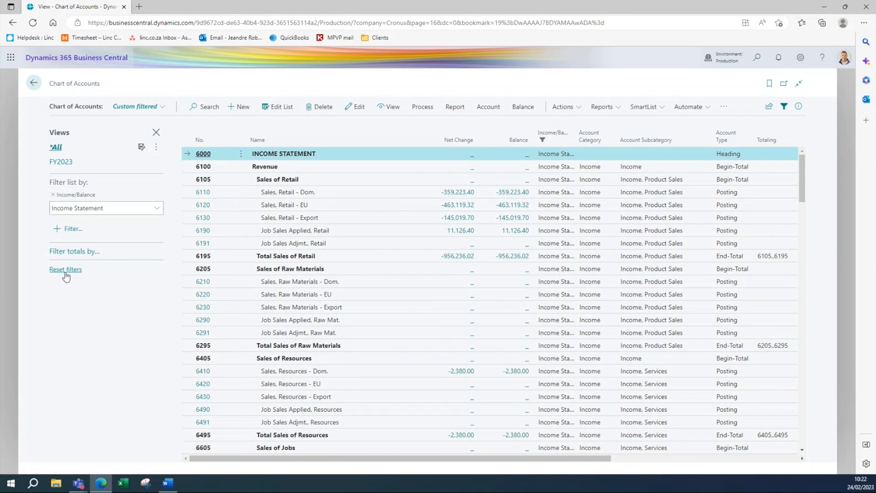
Step: Save the Income Statement filter as a new view named "Income statemen"
{"action": "left_click", "coordinate": [147, 148]}
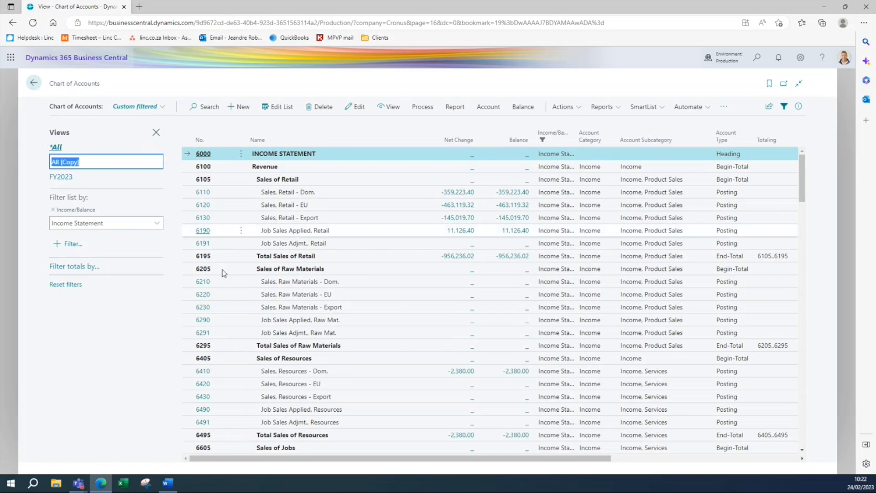
{"action": "type", "text": "Income statemen"}
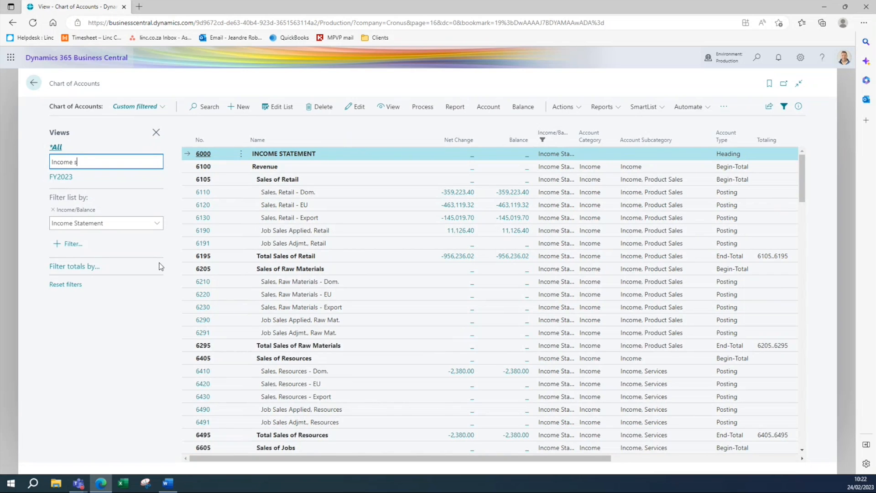
{"action": "key", "text": "Return"}
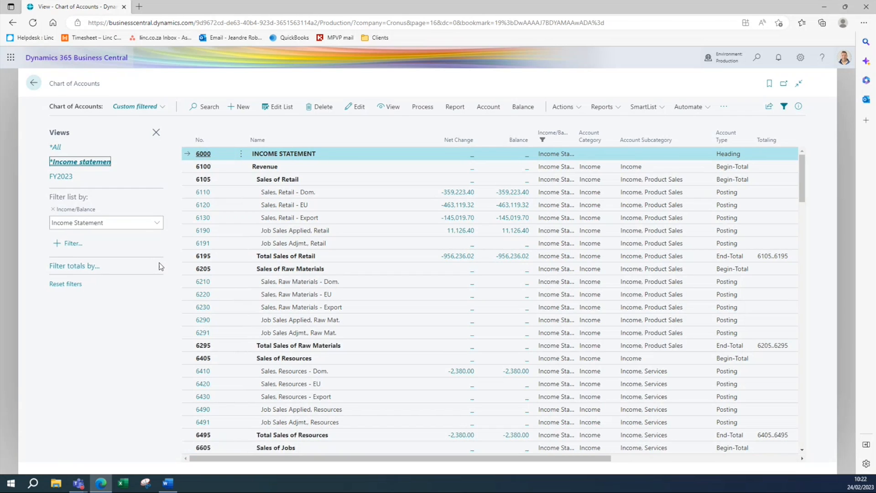
Step: Rename the newly saved Chart of Accounts view to "Income statement"
{"action": "left_click", "coordinate": [152, 162]}
{"action": "left_click", "coordinate": [170, 191]}
{"action": "left_click", "coordinate": [114, 159]}
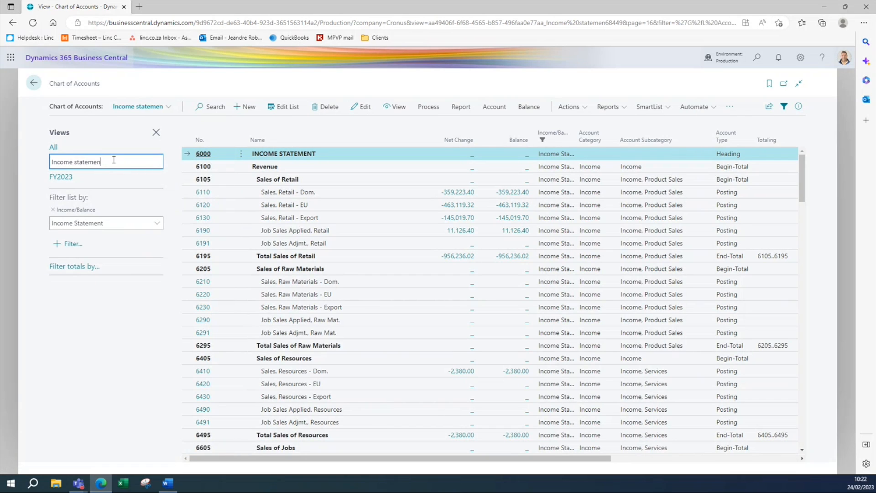
{"action": "type", "text": "t"}
{"action": "key", "text": "Return"}
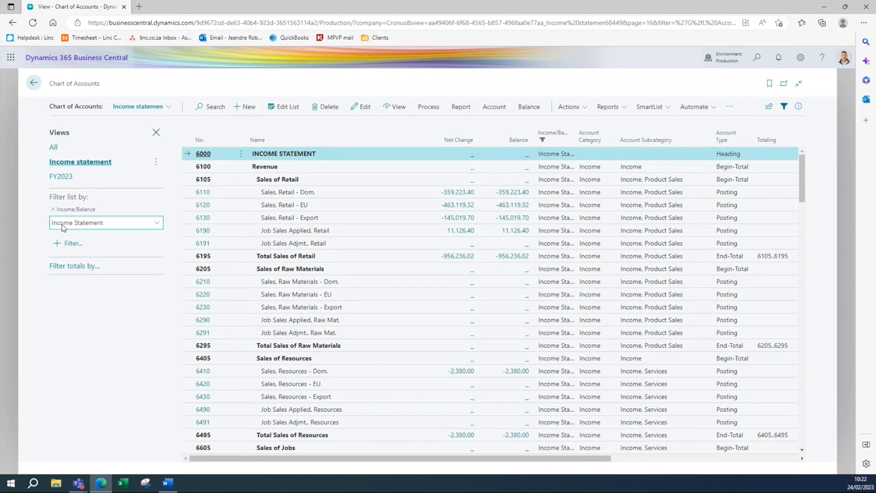
Step: Display the FY2023 view once more, leave the Chart of Accounts and open the Customers list from the home page
{"action": "left_click", "coordinate": [64, 177]}
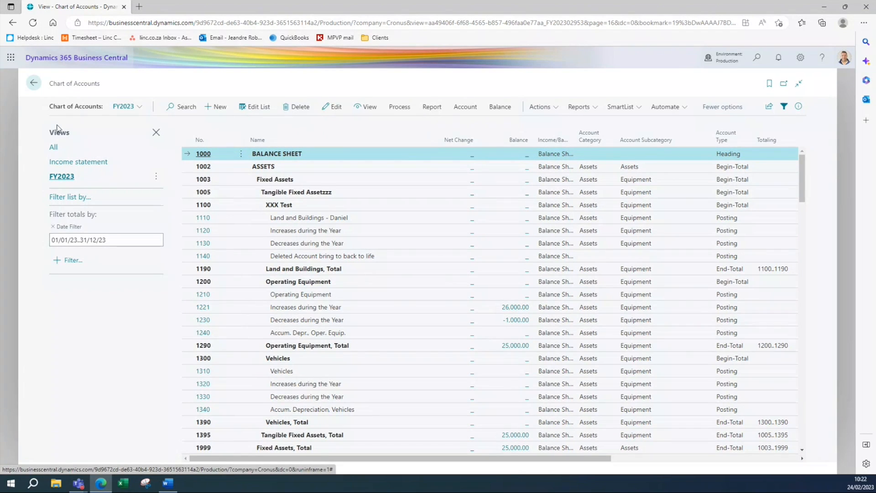
{"action": "left_click", "coordinate": [32, 82]}
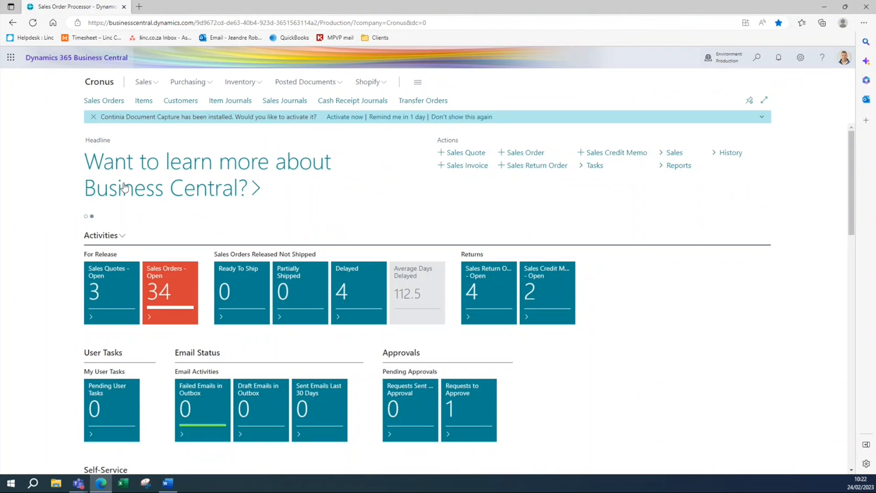
{"action": "left_click", "coordinate": [181, 102]}
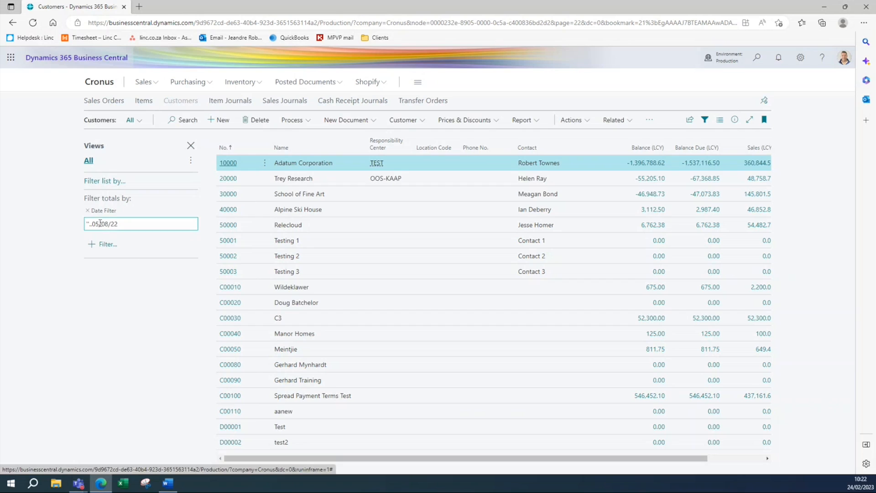
Step: Remove and restore the default Date Filter on the Customers list, and filter the list by Balance (LCY) >0
{"action": "left_click", "coordinate": [88, 211]}
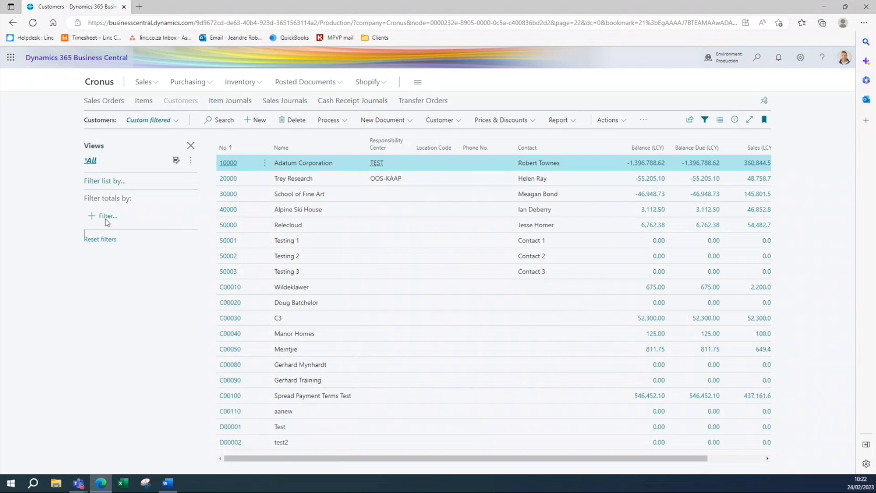
{"action": "left_click", "coordinate": [97, 240]}
{"action": "left_click", "coordinate": [108, 197]}
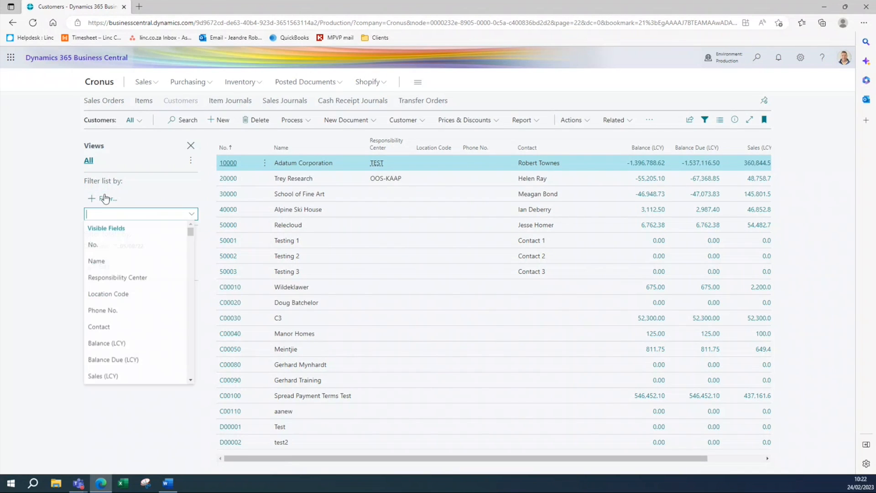
{"action": "left_click", "coordinate": [112, 343]}
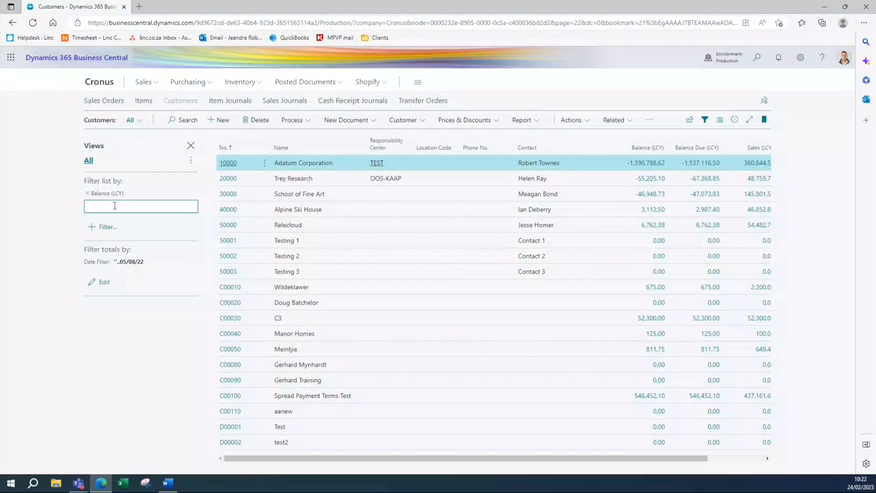
{"action": "type", "text": ">0"}
{"action": "key", "text": "Return"}
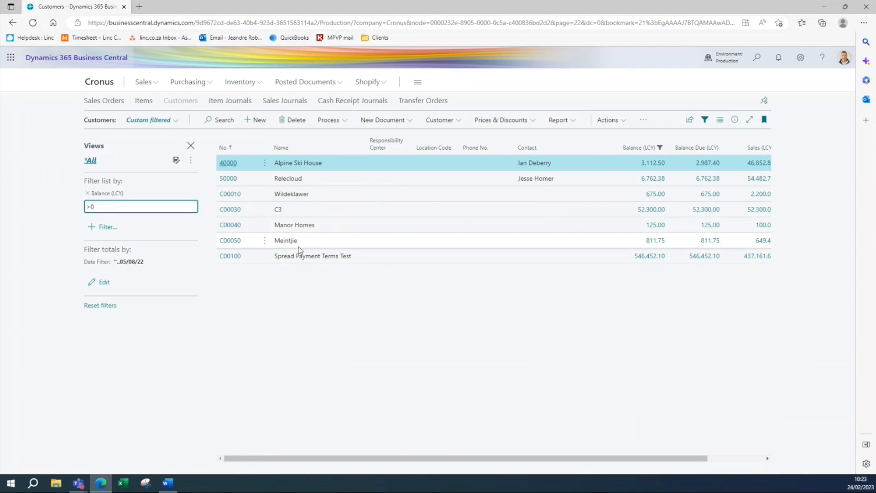
Step: Save the filtered Customers list as a new view named "Balance outstanding"
{"action": "left_click", "coordinate": [176, 164]}
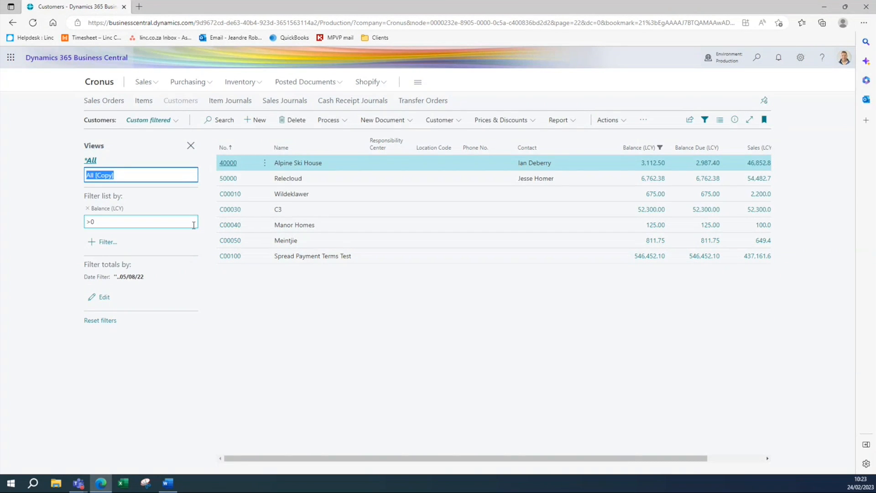
{"action": "type", "text": "Balance d"}
{"action": "type", "text": "utstanding"}
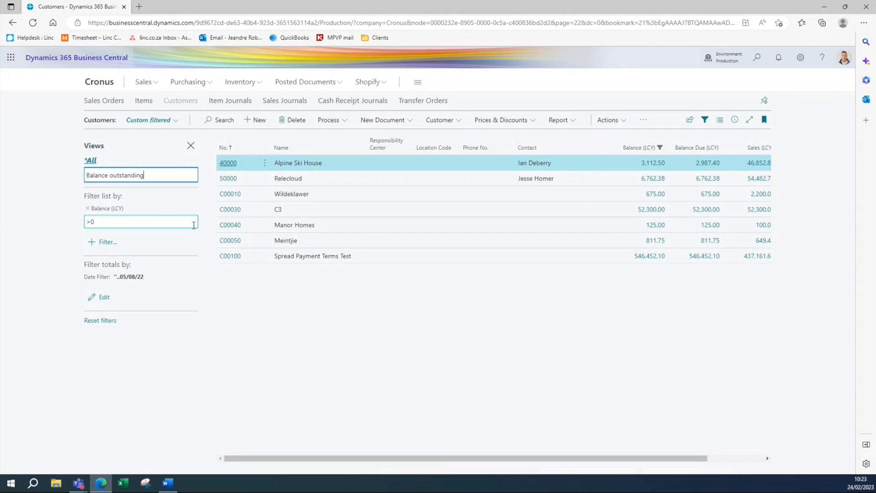
{"action": "key", "text": "Return"}
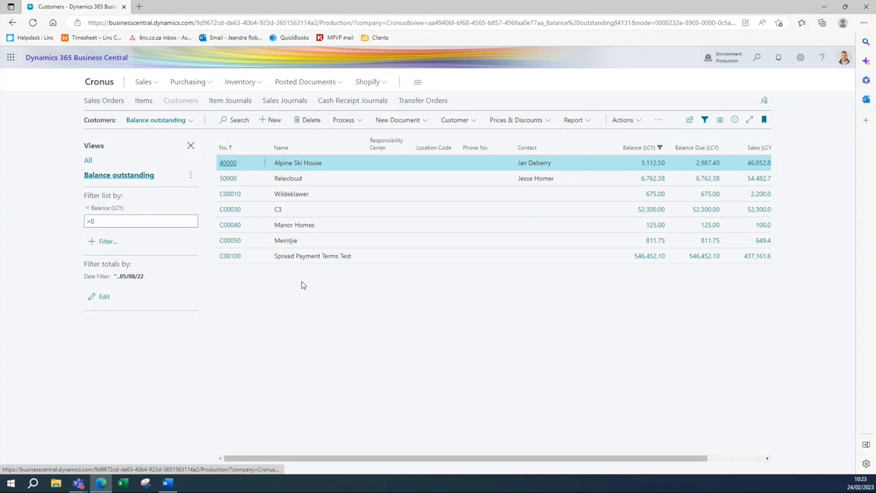
Step: Return to the All view of Customers and filter the list by Balance (LCY) <0
{"action": "left_click", "coordinate": [88, 160]}
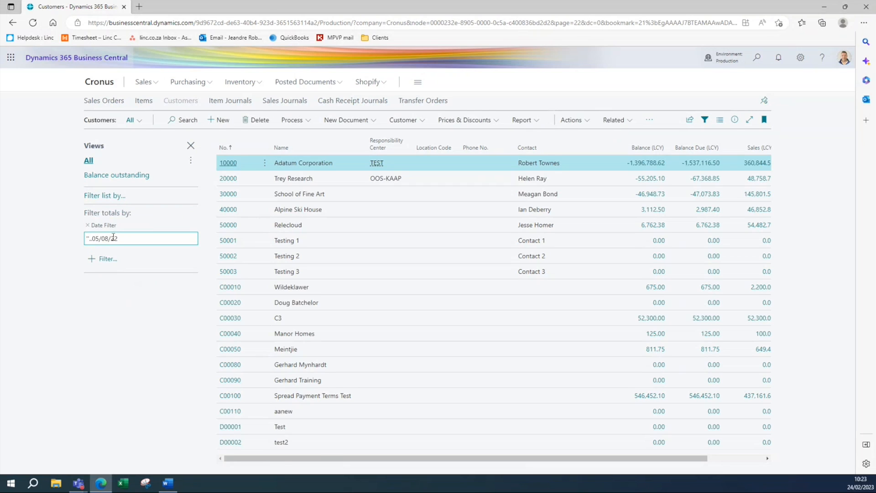
{"action": "left_click", "coordinate": [103, 197]}
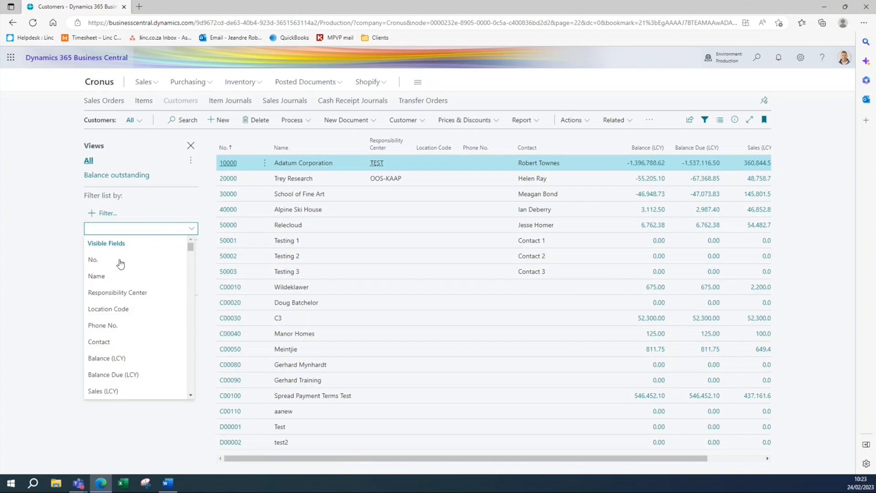
{"action": "left_click", "coordinate": [109, 359]}
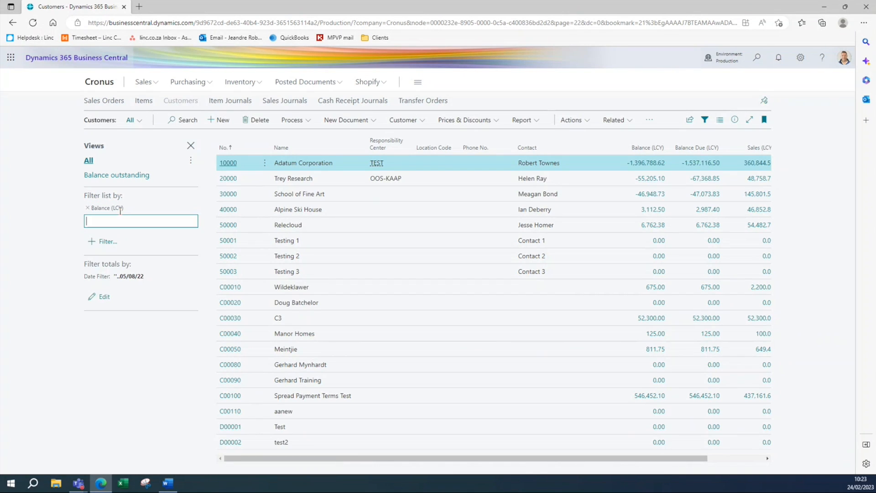
{"action": "type", "text": "<0"}
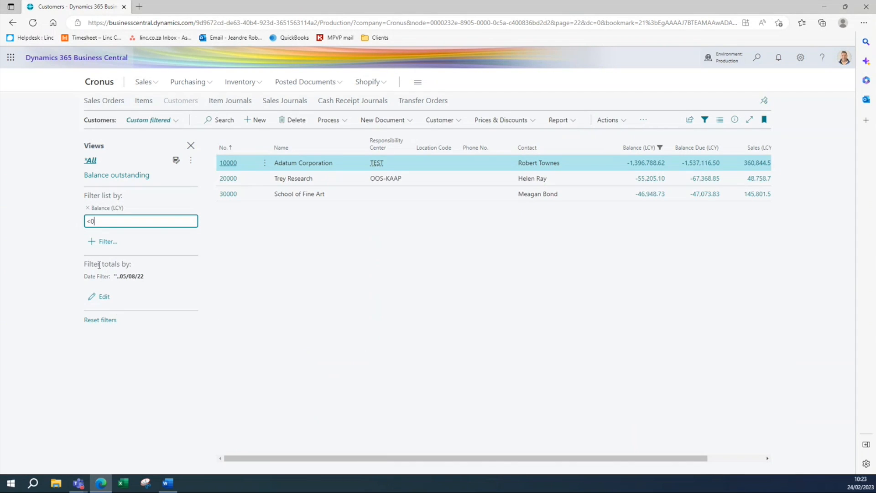
Step: Save the customers with negative balances as a new view named "Negative debtors"
{"action": "left_click", "coordinate": [174, 162]}
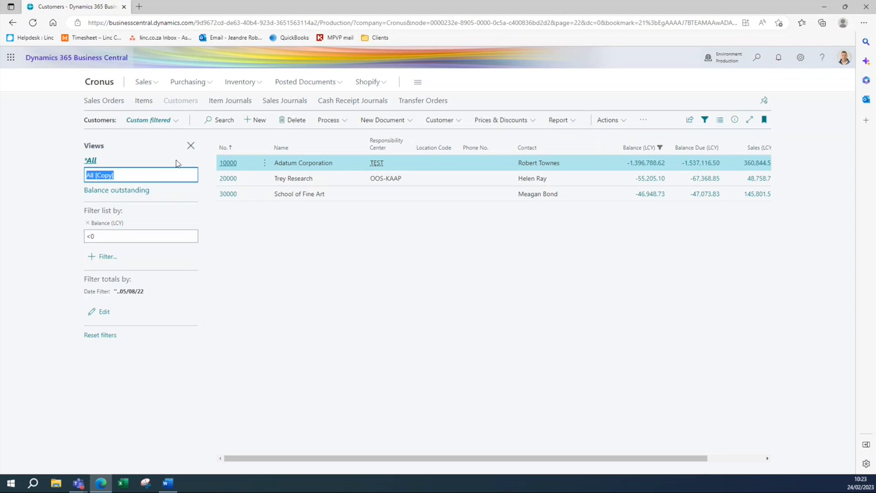
{"action": "type", "text": "Negative debot"}
{"action": "type", "text": "rs"}
{"action": "key", "text": "Return"}
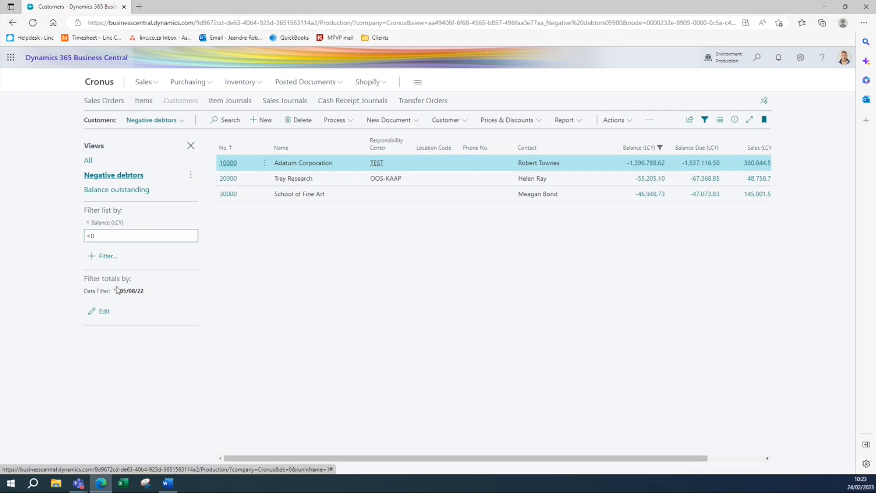
Step: Remove the Date Filter on totals from the Negative debtors view and save the change to the view
{"action": "left_click", "coordinate": [103, 310]}
{"action": "left_click", "coordinate": [88, 278]}
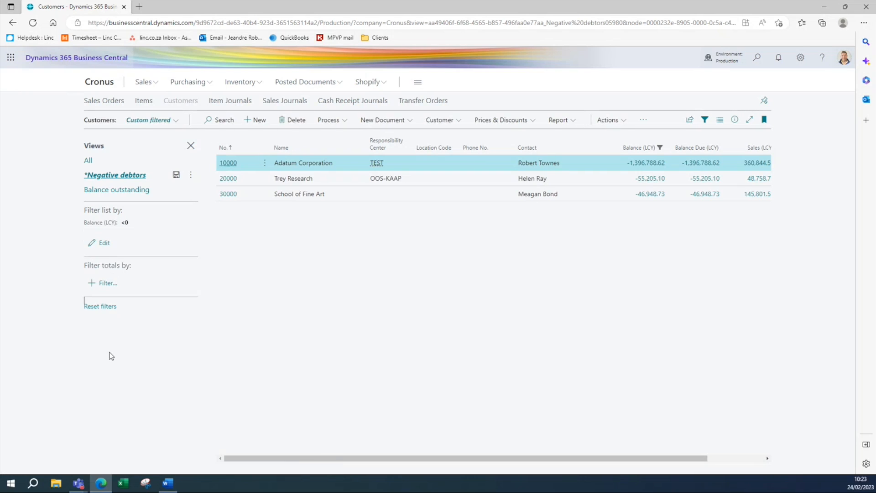
{"action": "left_click", "coordinate": [146, 301]}
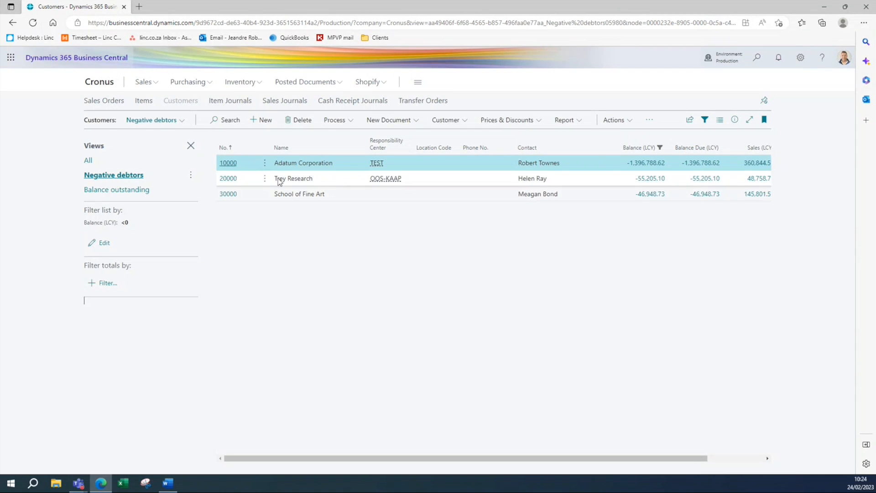
Step: Open the Items list and filter it by Type Service
{"action": "left_click", "coordinate": [142, 105]}
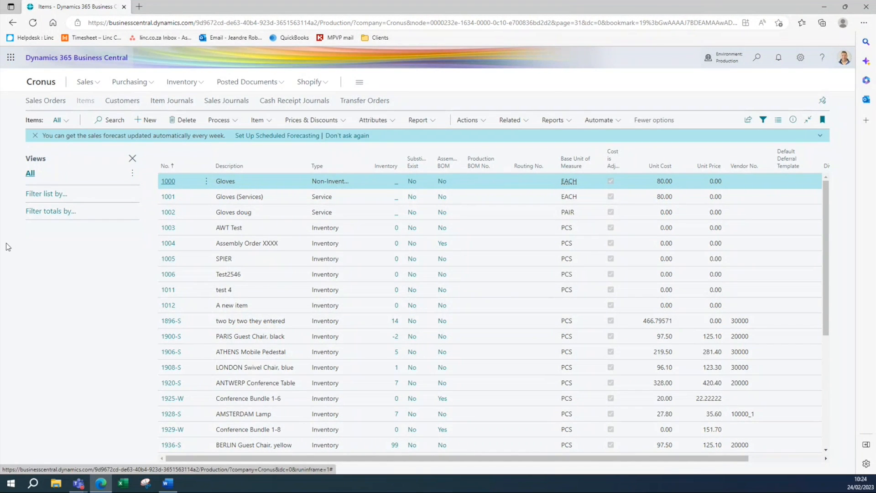
{"action": "left_click", "coordinate": [44, 196]}
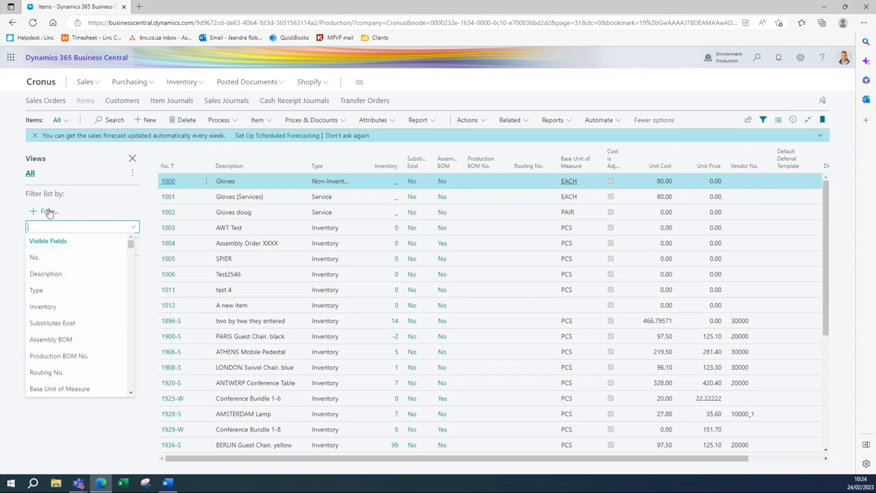
{"action": "scroll", "coordinate": [72, 314], "scroll_direction": "down", "scroll_amount": 3}
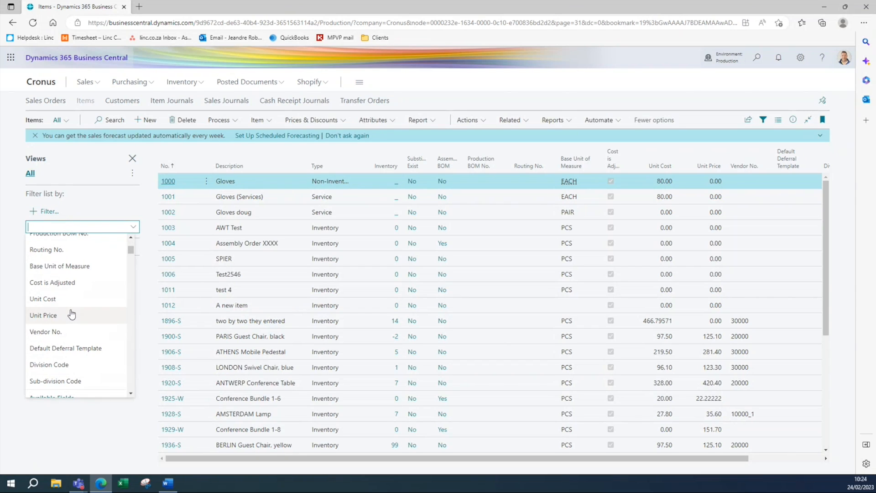
{"action": "scroll", "coordinate": [72, 314], "scroll_direction": "up", "scroll_amount": 3}
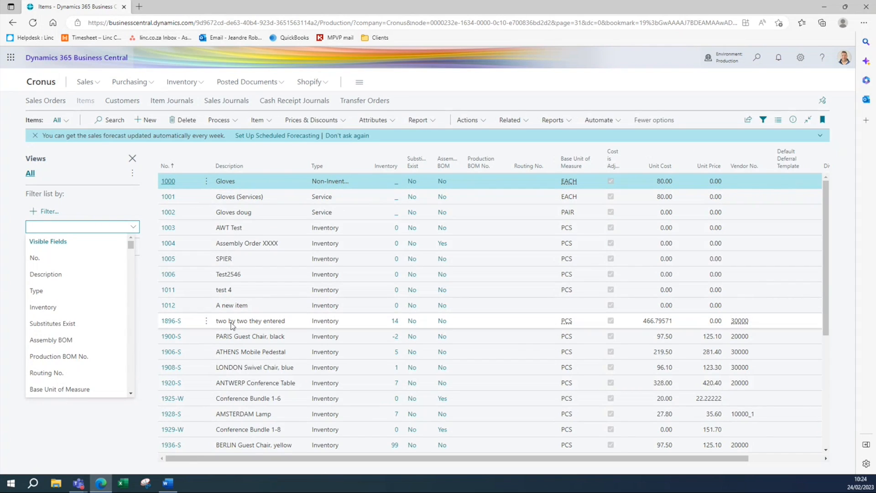
{"action": "left_click", "coordinate": [37, 291]}
{"action": "left_click", "coordinate": [67, 220]}
{"action": "left_click", "coordinate": [34, 251]}
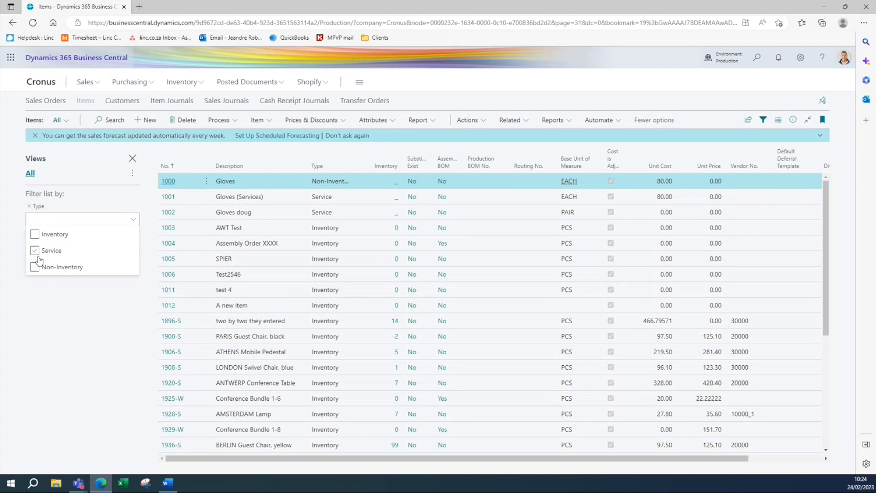
{"action": "left_click", "coordinate": [67, 346]}
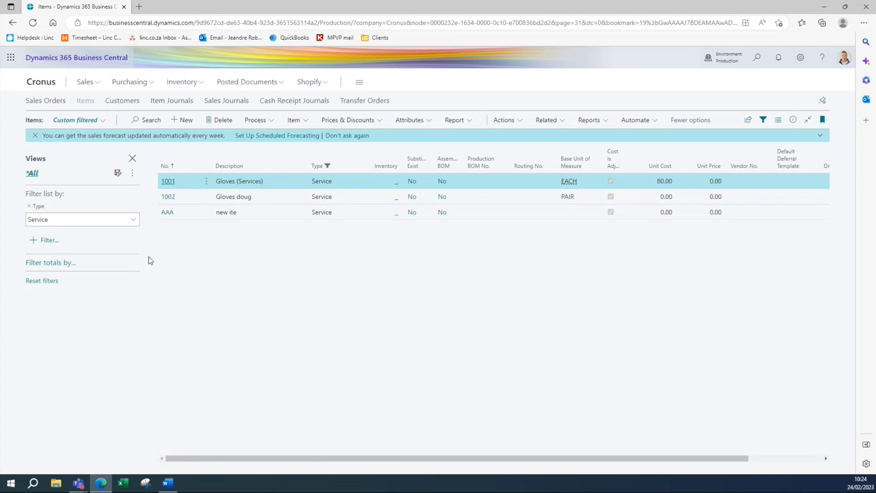
Step: Save the filtered Items list as a new view named "Service items"
{"action": "left_click", "coordinate": [118, 172]}
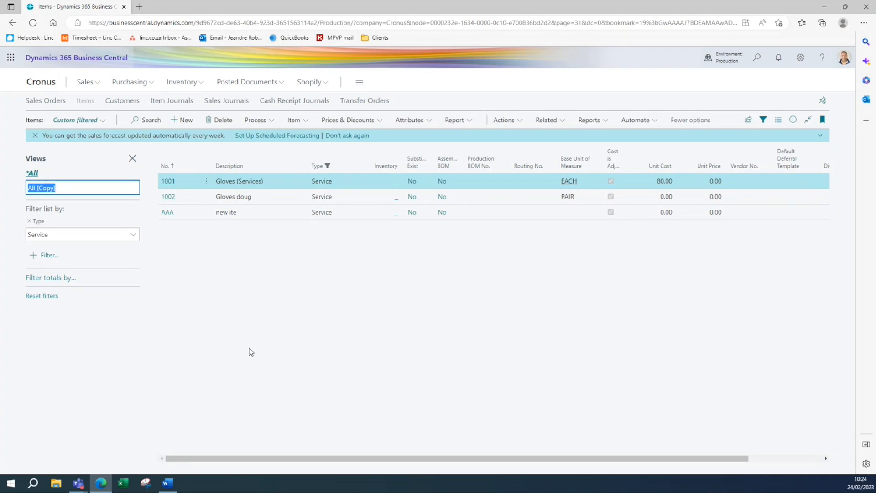
{"action": "type", "text": "Service items"}
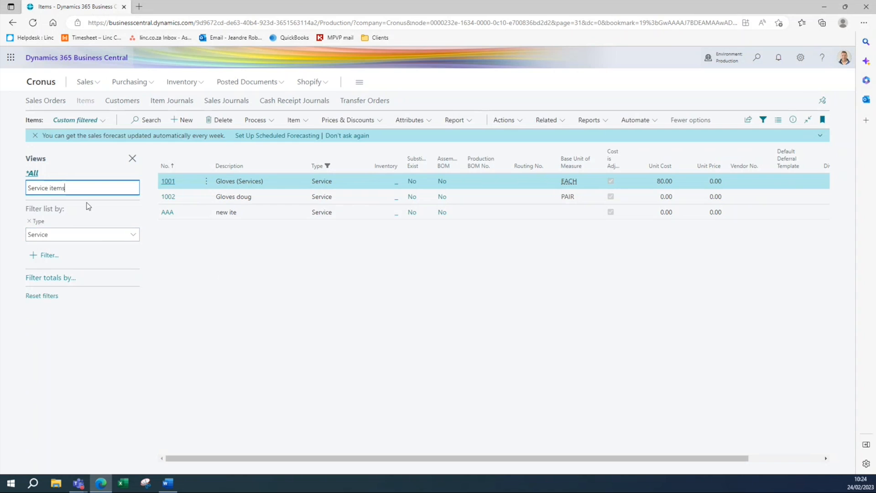
{"action": "key", "text": "Return"}
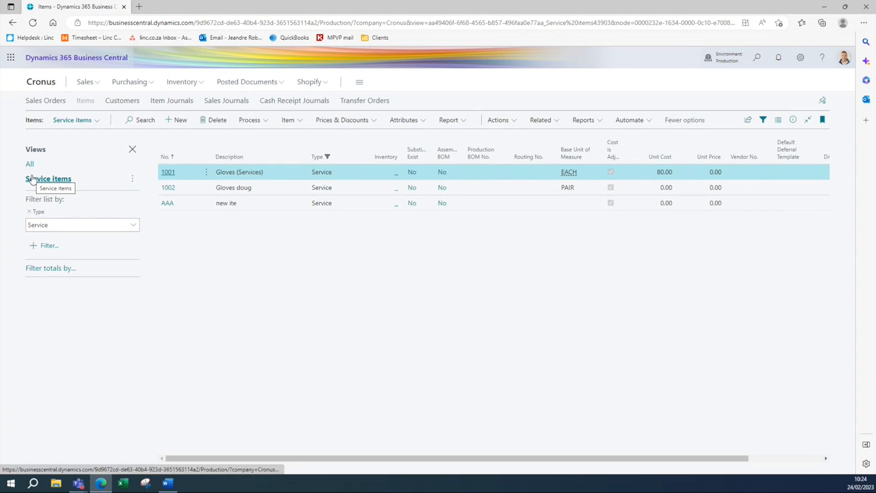
Step: Return to the All view of Items and filter the list by Type Inventory only
{"action": "left_click", "coordinate": [31, 173]}
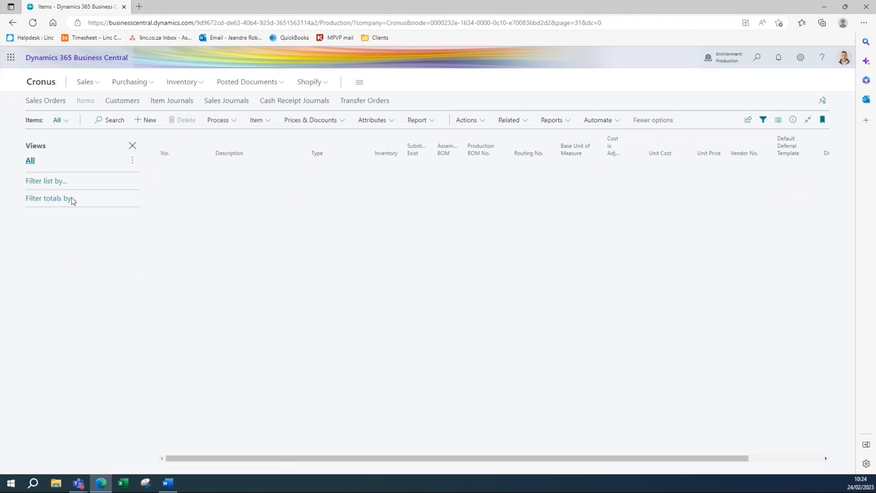
{"action": "left_click", "coordinate": [46, 207]}
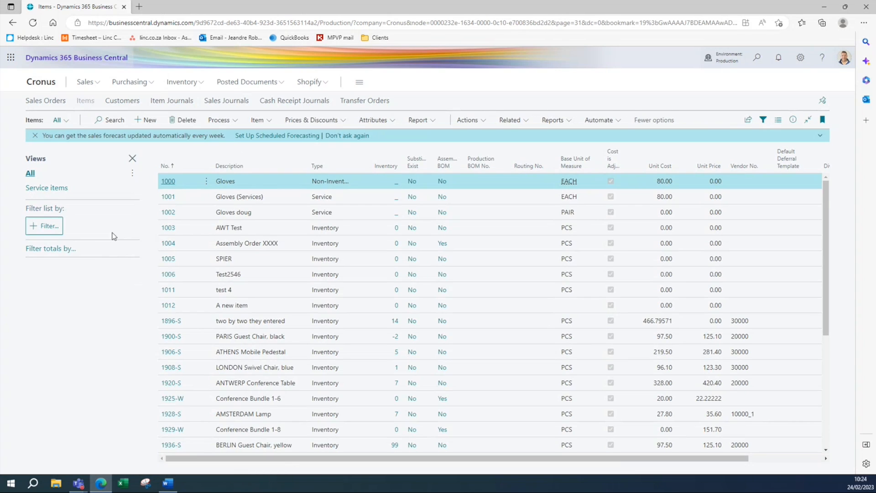
{"action": "left_click", "coordinate": [53, 232]}
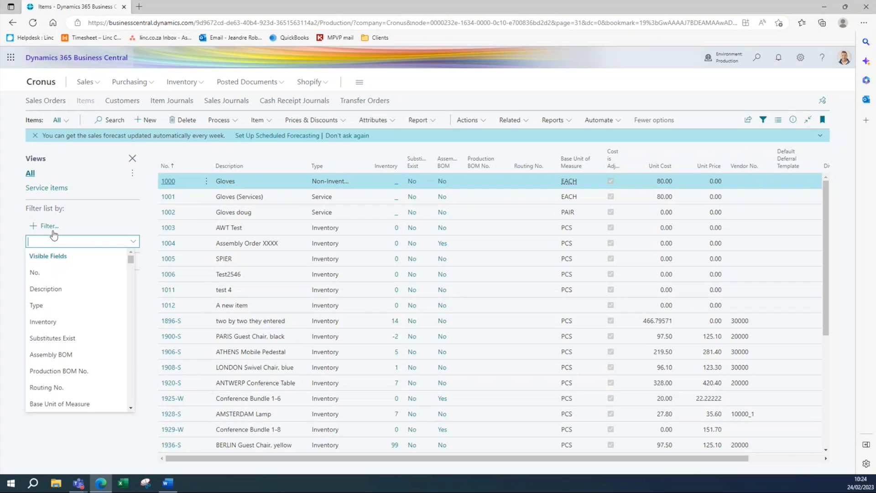
{"action": "left_click", "coordinate": [36, 304]}
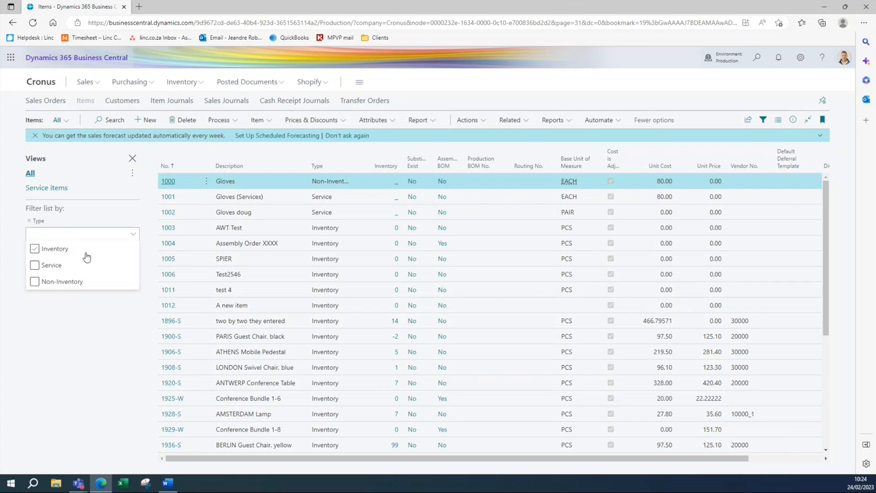
{"action": "left_click", "coordinate": [114, 279]}
{"action": "left_click", "coordinate": [47, 250]}
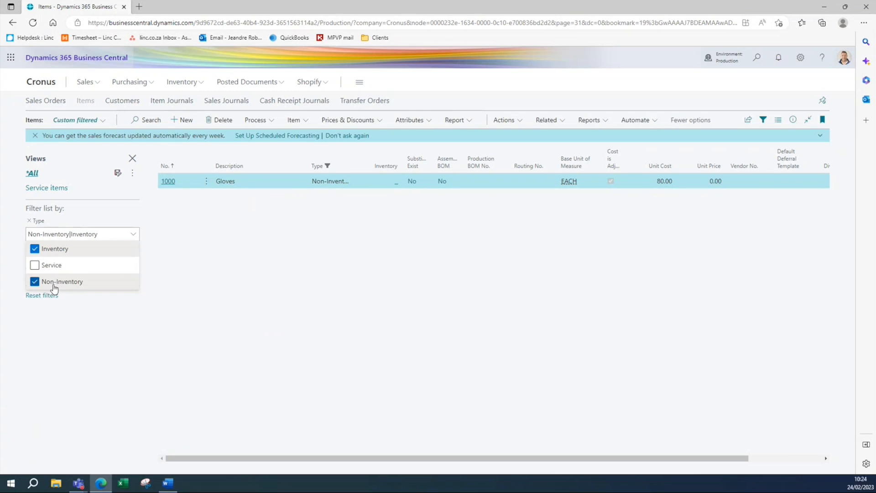
{"action": "left_click", "coordinate": [53, 285]}
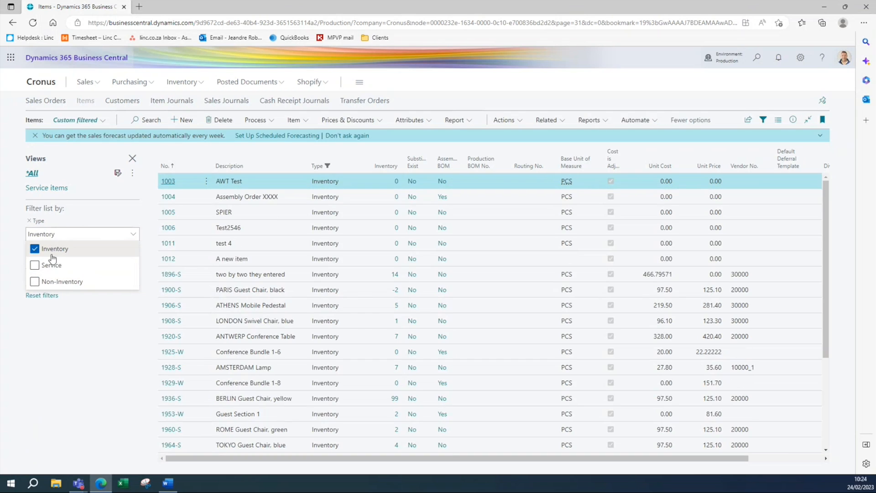
Step: Save the Items list filtered by type as a new view named "Inventory"
{"action": "left_click", "coordinate": [117, 173]}
{"action": "type", "text": "Invent"}
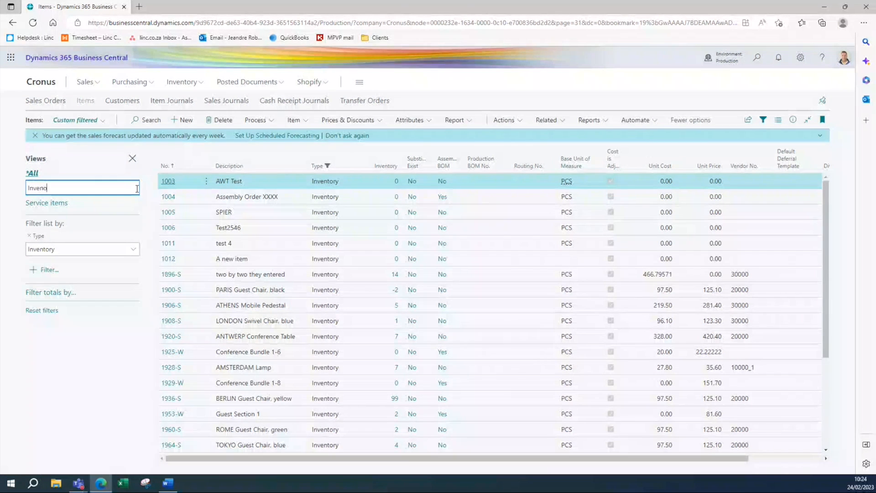
{"action": "type", "text": "oruyy"}
{"action": "key", "text": "Return"}
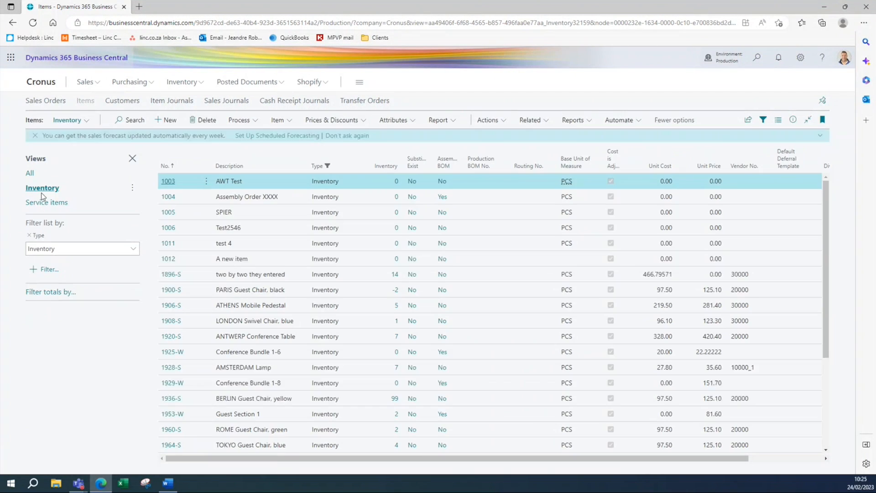
Step: Go back to the All view of Items and examine which fields are available for filtering, without adding a filter
{"action": "left_click", "coordinate": [31, 174]}
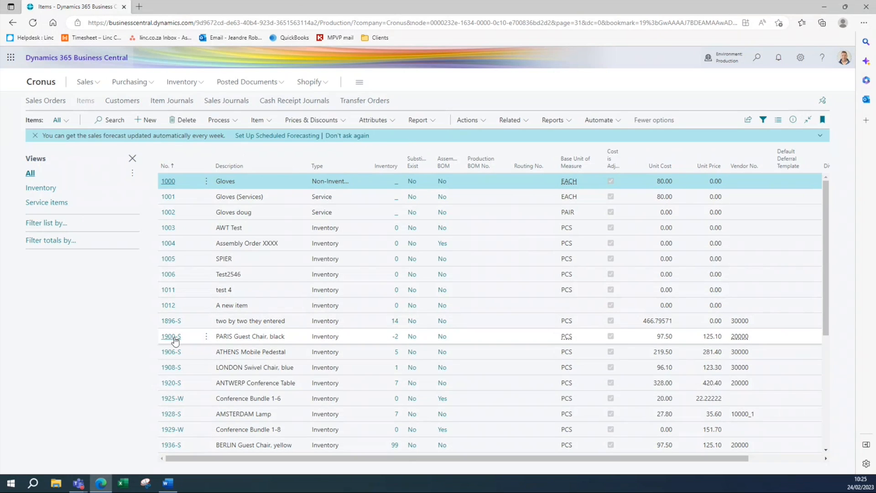
{"action": "left_click", "coordinate": [48, 223]}
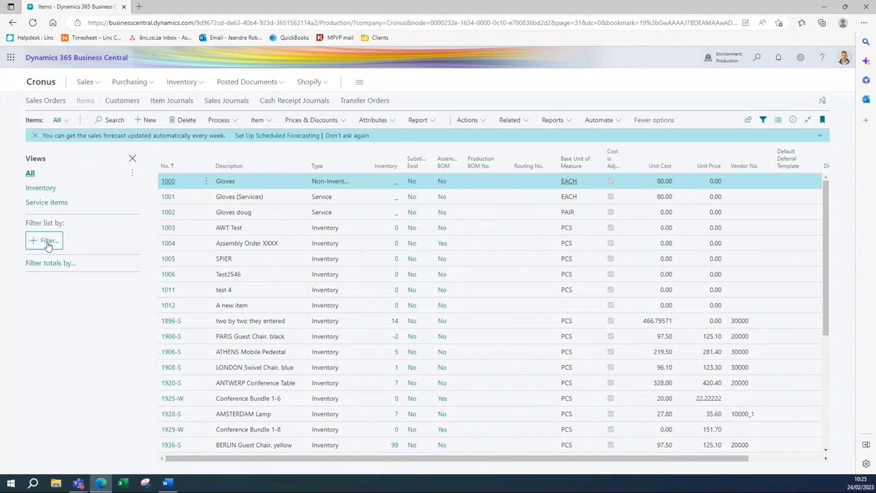
{"action": "left_click", "coordinate": [47, 241]}
{"action": "scroll", "coordinate": [68, 209], "scroll_direction": "down", "scroll_amount": 5}
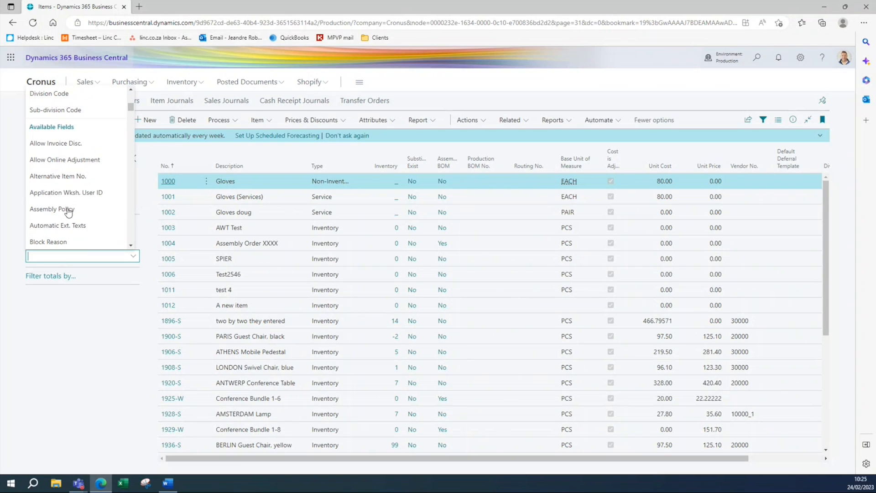
{"action": "scroll", "coordinate": [70, 190], "scroll_direction": "down", "scroll_amount": 5}
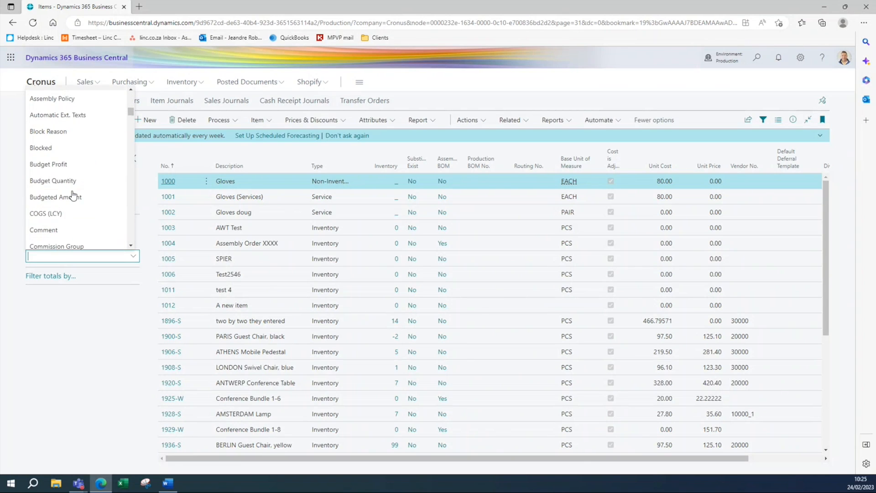
{"action": "scroll", "coordinate": [67, 221], "scroll_direction": "down", "scroll_amount": 3}
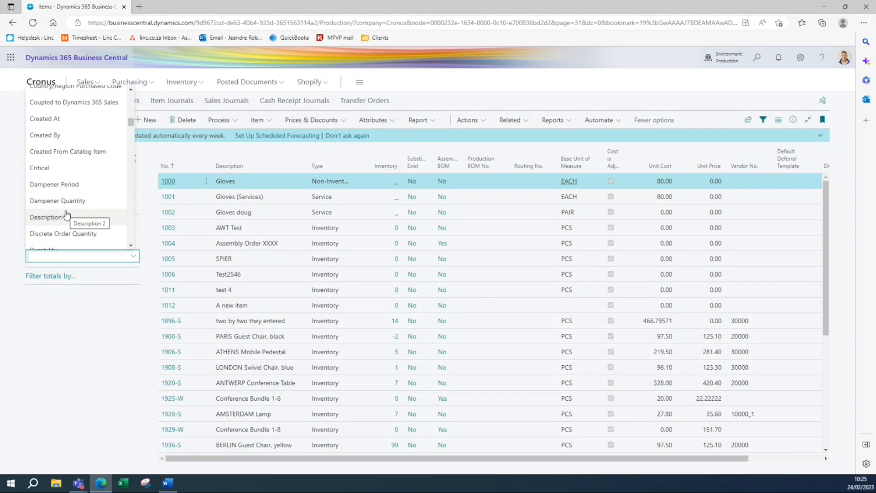
{"action": "scroll", "coordinate": [69, 212], "scroll_direction": "down", "scroll_amount": 5}
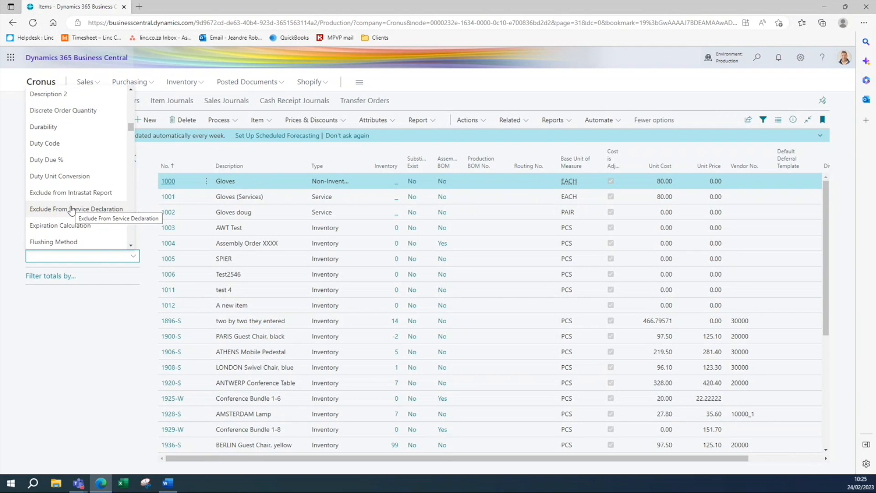
{"action": "scroll", "coordinate": [70, 209], "scroll_direction": "down", "scroll_amount": 8}
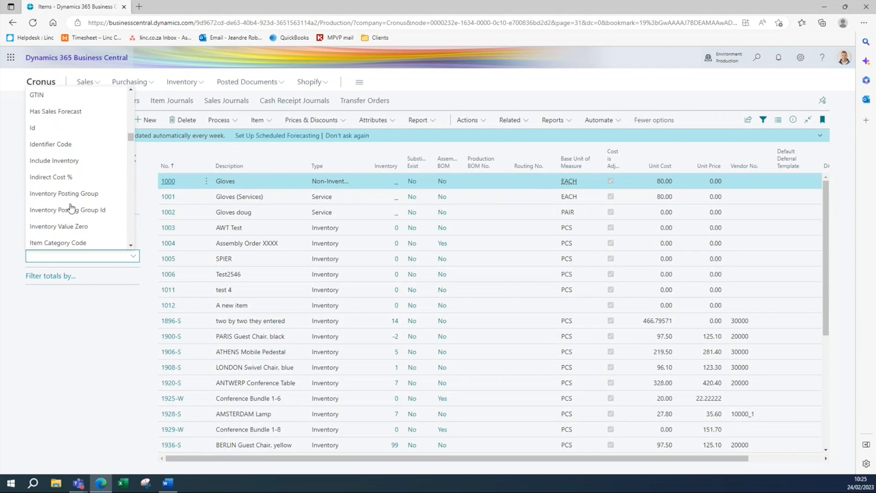
{"action": "scroll", "coordinate": [70, 209], "scroll_direction": "down", "scroll_amount": 10}
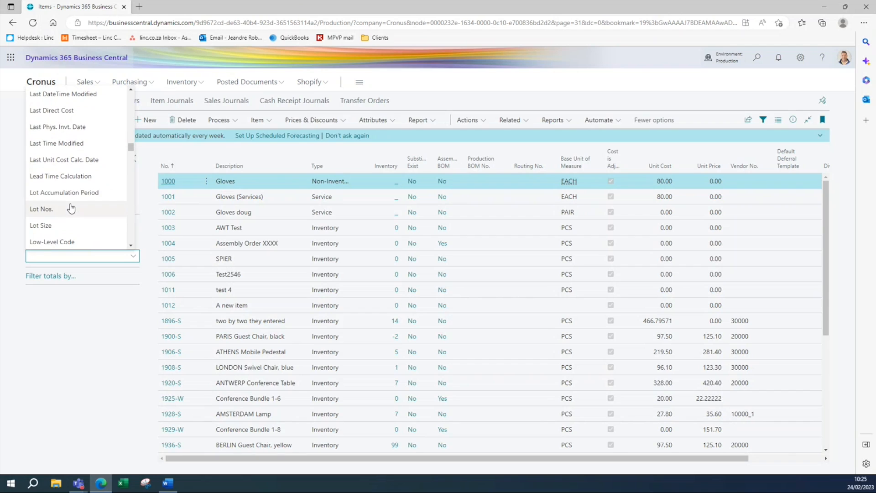
{"action": "left_click", "coordinate": [46, 347]}
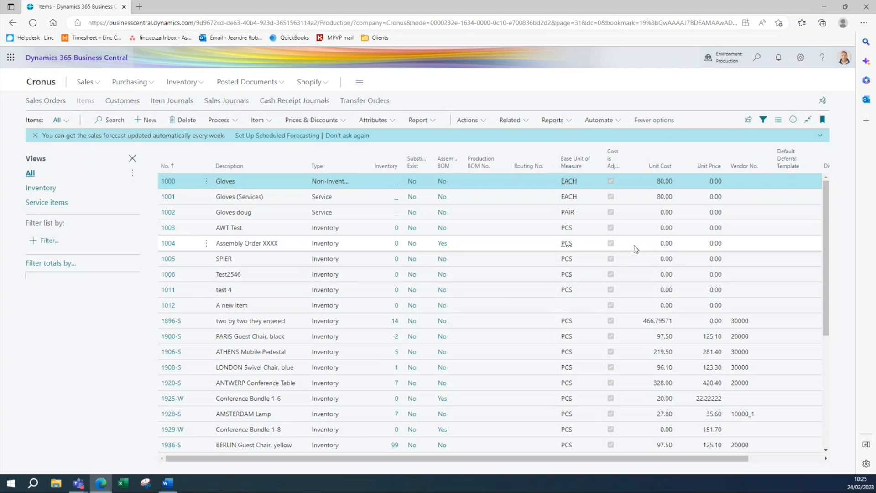
Step: Switch Items to the Inventory view and back to All, and look at the predefined Blocked Items view before returning to the list
{"action": "left_click", "coordinate": [40, 188]}
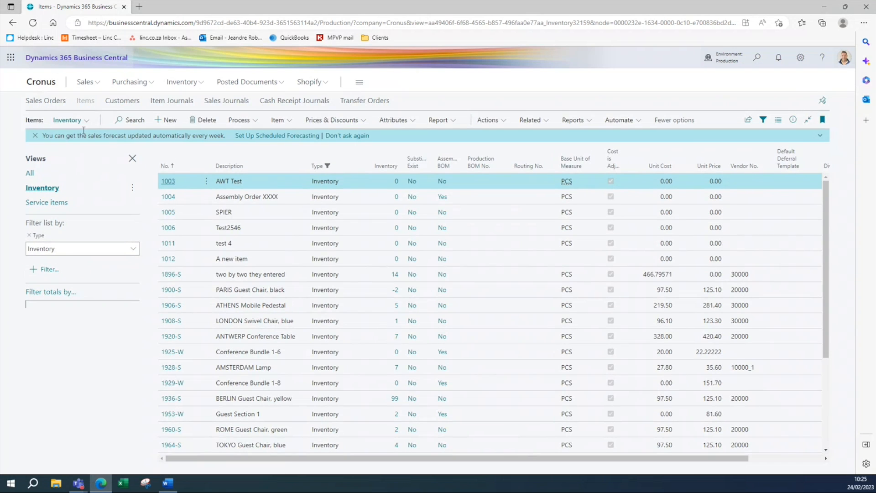
{"action": "left_click", "coordinate": [30, 173]}
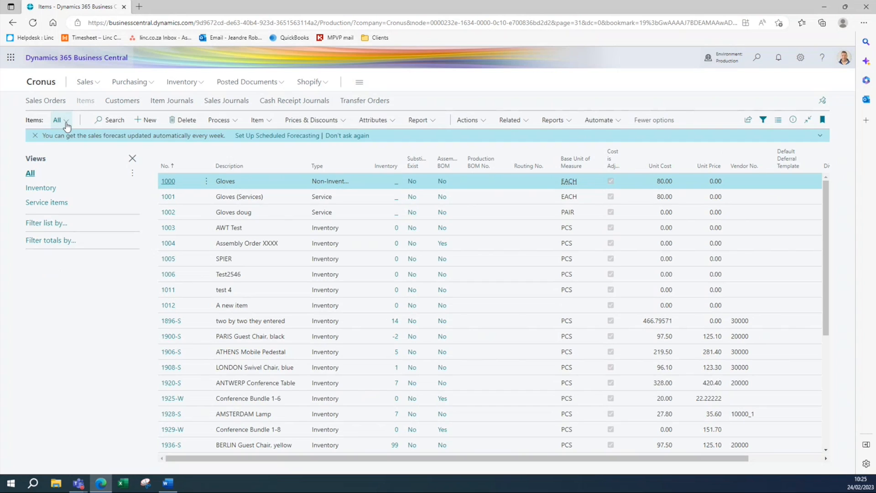
{"action": "left_click", "coordinate": [66, 122]}
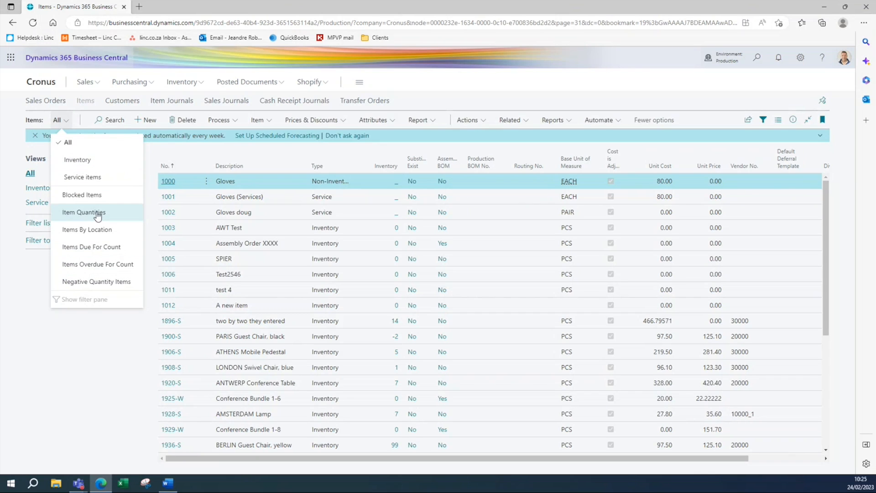
{"action": "left_click", "coordinate": [78, 195]}
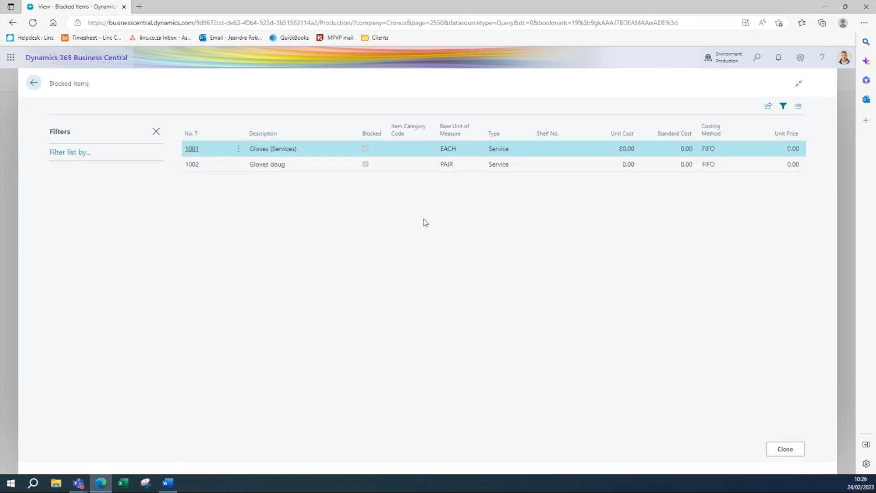
{"action": "left_click", "coordinate": [238, 150]}
{"action": "left_click", "coordinate": [765, 111]}
{"action": "left_click", "coordinate": [33, 83]}
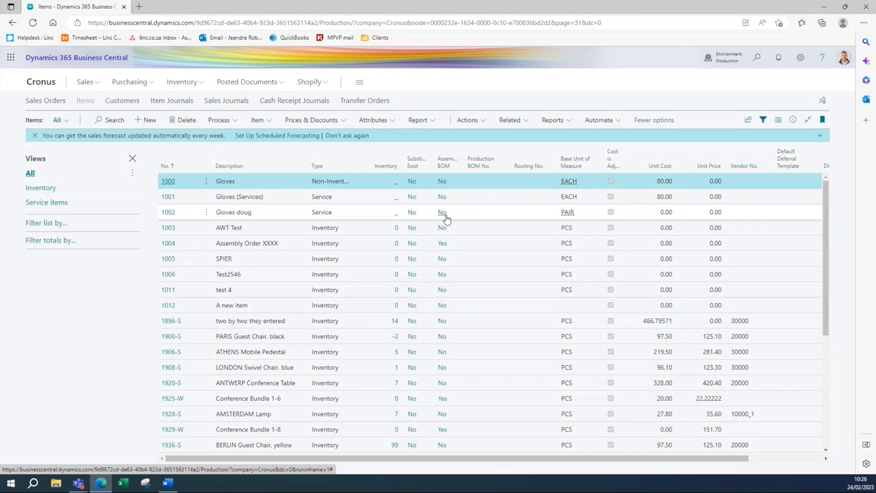
Step: Open the notification preferences from My Settings and examine the list of notifications and their conditions
{"action": "left_click", "coordinate": [800, 58]}
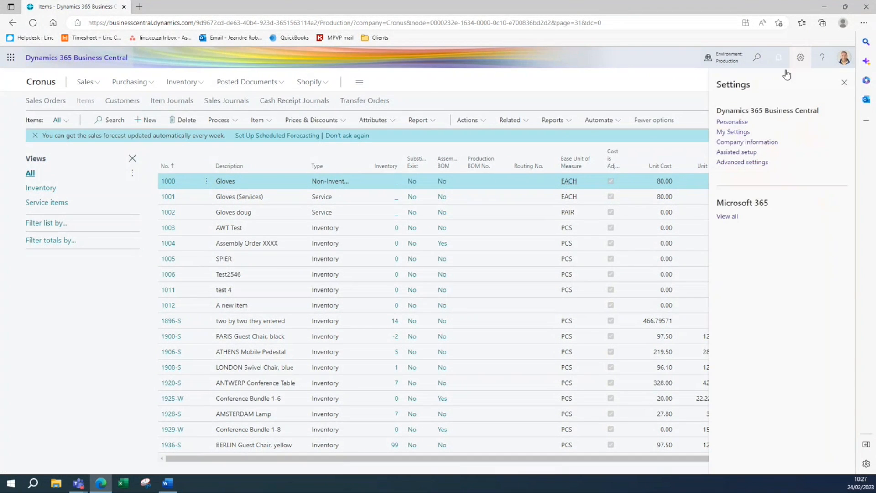
{"action": "left_click", "coordinate": [733, 131]}
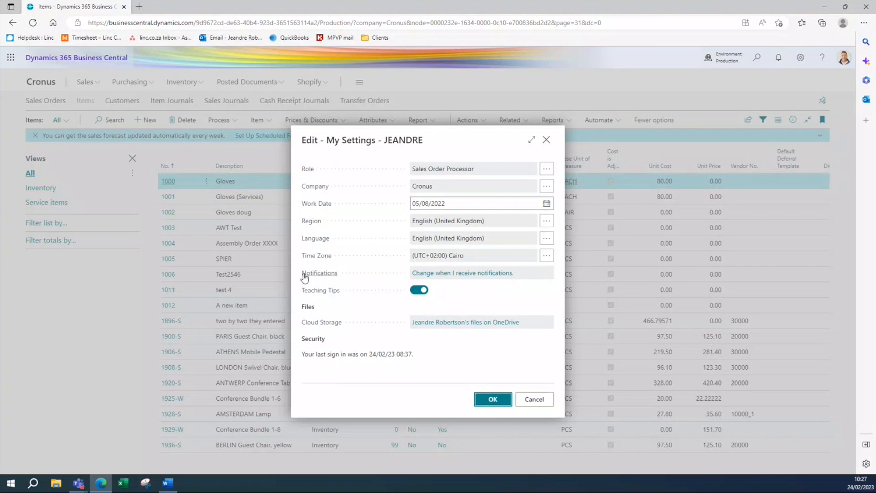
{"action": "left_click", "coordinate": [461, 279]}
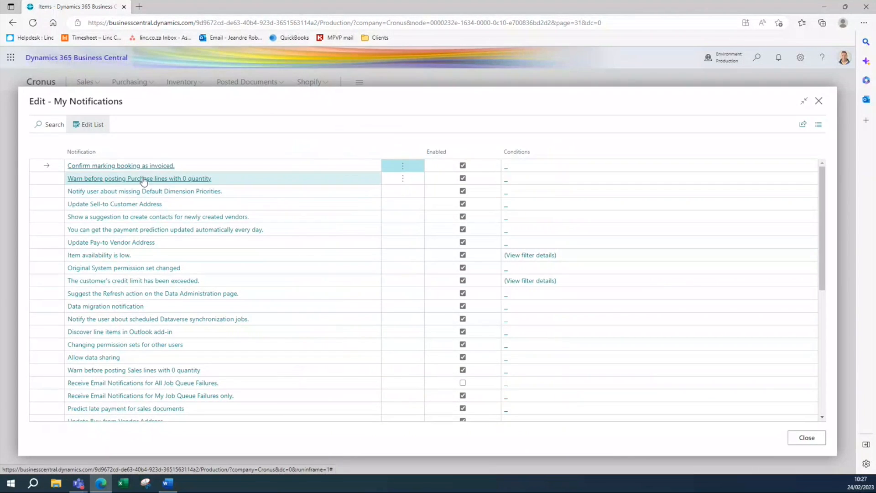
{"action": "scroll", "coordinate": [143, 181], "scroll_direction": "down", "scroll_amount": 6}
{"action": "scroll", "coordinate": [176, 289], "scroll_direction": "up", "scroll_amount": 4}
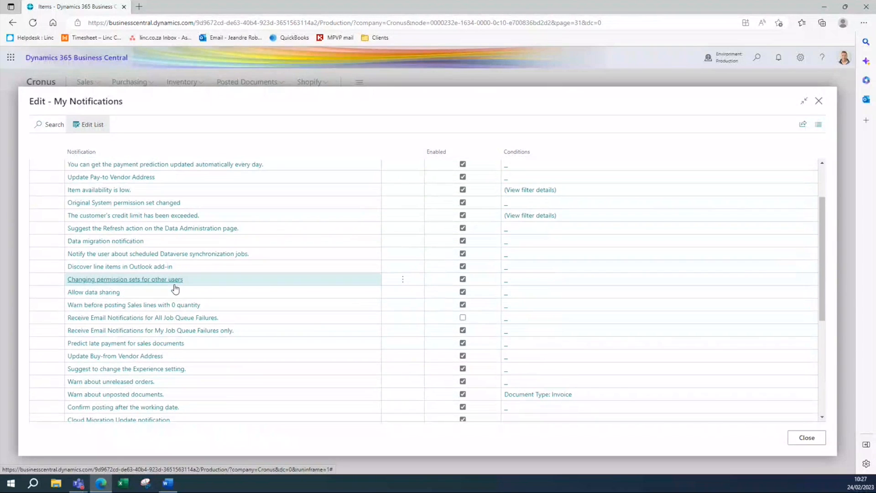
Step: Examine the notification list from start to end, including the posting confirmations, and close it without changes
{"action": "scroll", "coordinate": [176, 289], "scroll_direction": "up", "scroll_amount": 2}
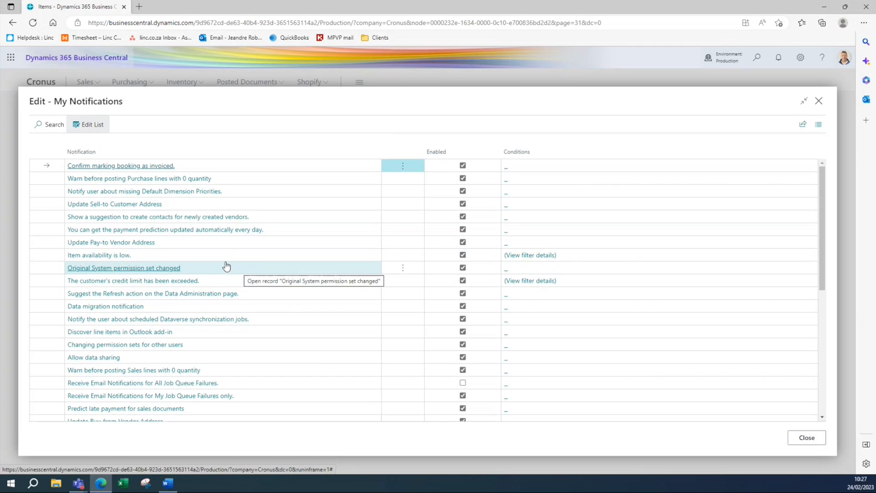
{"action": "scroll", "coordinate": [234, 295], "scroll_direction": "down", "scroll_amount": 6}
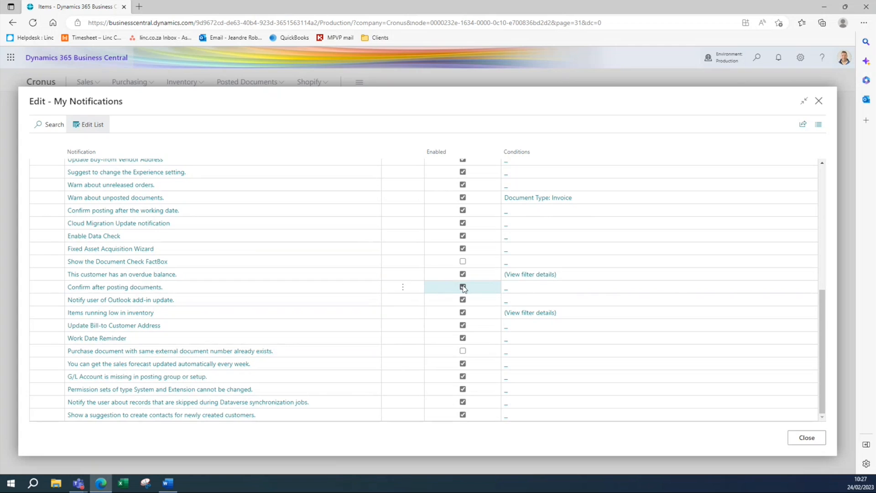
{"action": "left_click", "coordinate": [809, 441]}
Step: Leave the item card and open the Sales Orders list
{"action": "left_click", "coordinate": [174, 199]}
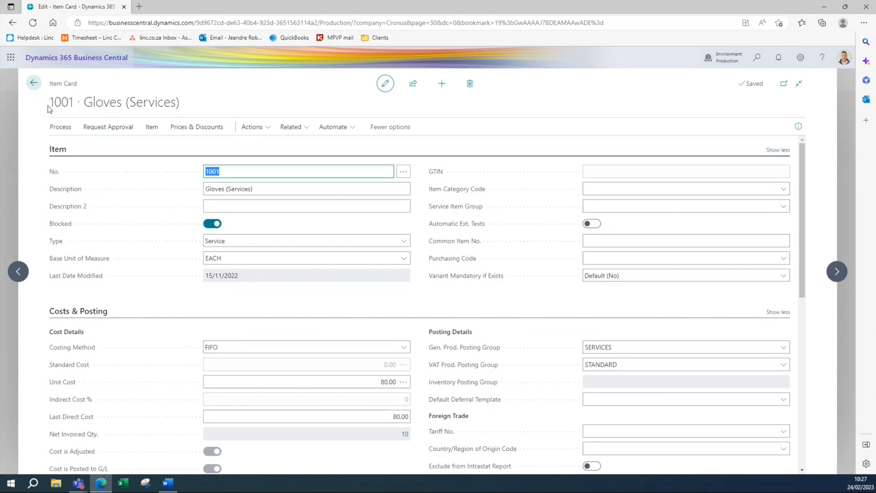
{"action": "key", "text": "Escape"}
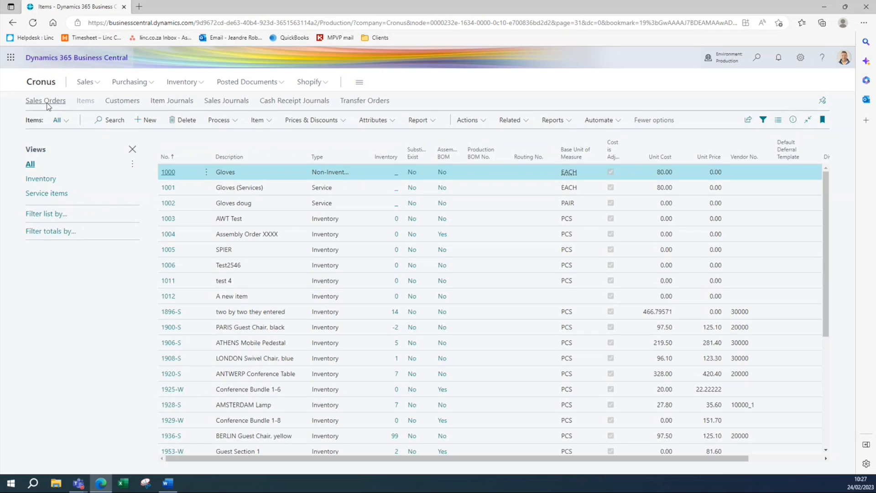
{"action": "left_click", "coordinate": [47, 104]}
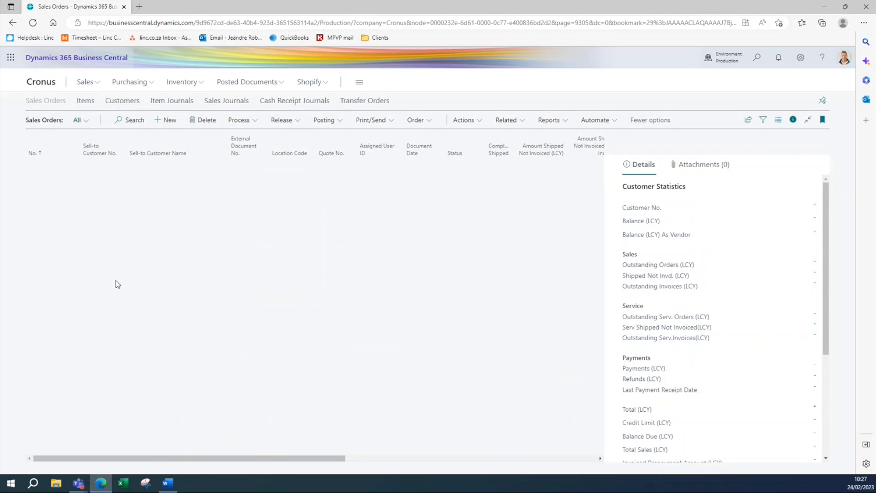
Step: Try to post the Adatum Corporation sales order with external document TEST101 using Ship and Invoice, and return to the list
{"action": "left_click", "coordinate": [53, 246]}
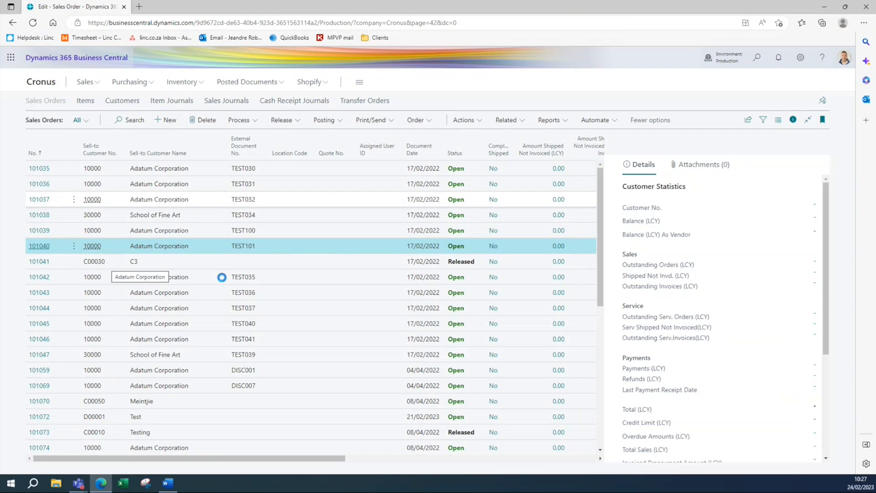
{"action": "scroll", "coordinate": [416, 281], "scroll_direction": "down", "scroll_amount": 10}
{"action": "scroll", "coordinate": [371, 289], "scroll_direction": "up", "scroll_amount": 5}
{"action": "scroll", "coordinate": [286, 281], "scroll_direction": "up", "scroll_amount": 3}
{"action": "key", "text": "F9"}
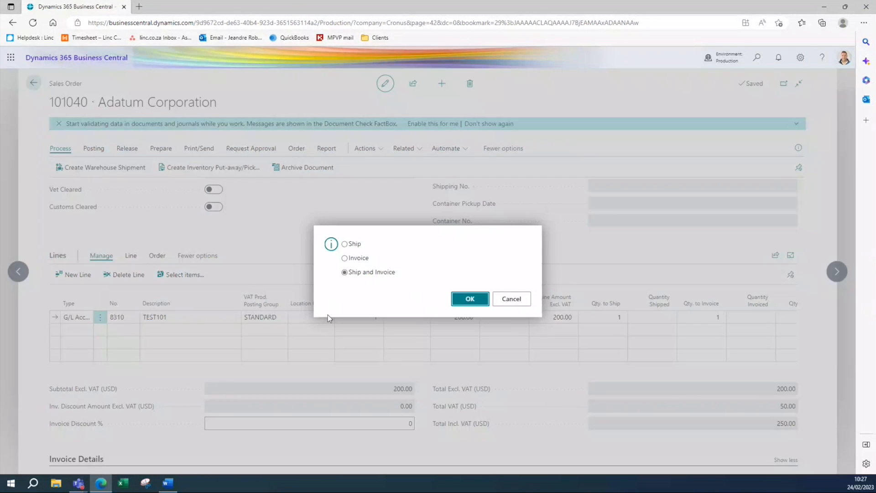
{"action": "left_click", "coordinate": [455, 297]}
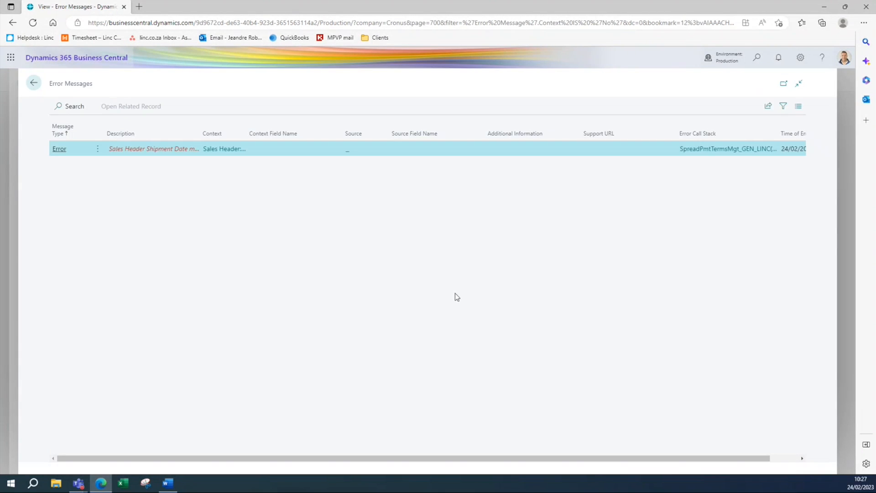
{"action": "key", "text": "Escape"}
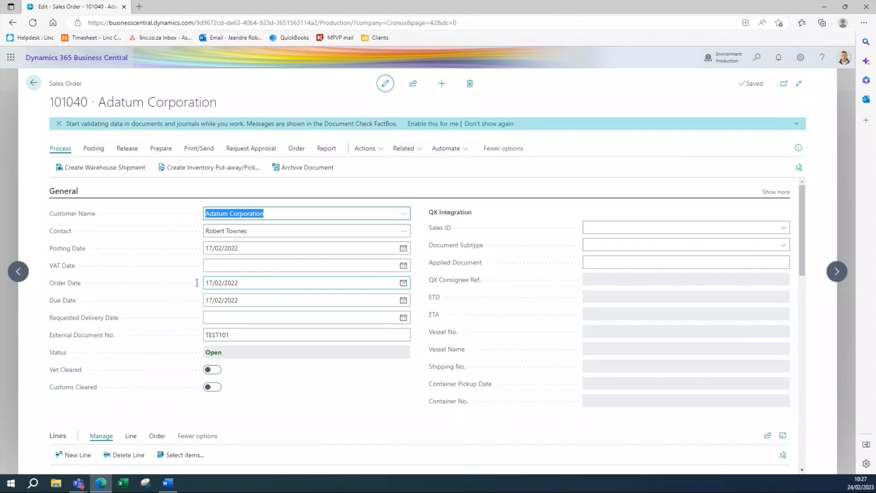
{"action": "key", "text": "Escape"}
Step: Try to post the last C3 sales order using Ship and Invoice despite its line having no quantity, and return to the list
{"action": "scroll", "coordinate": [197, 299], "scroll_direction": "down", "scroll_amount": 5}
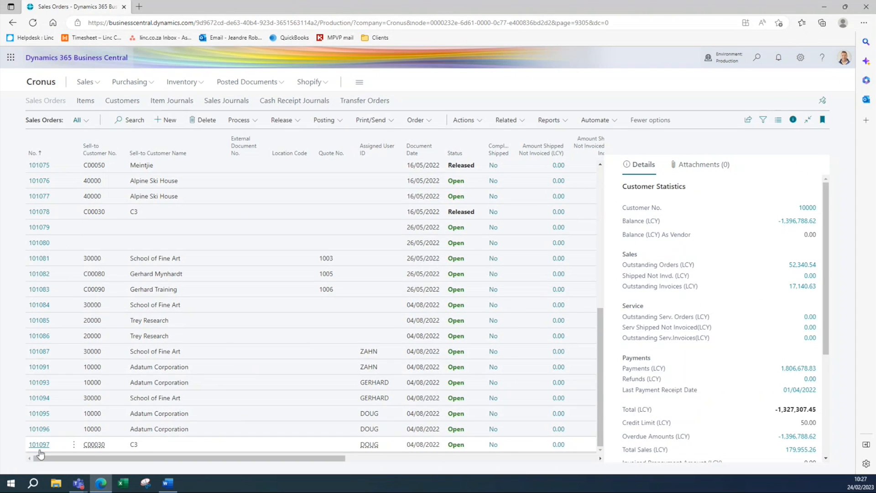
{"action": "left_click", "coordinate": [39, 446]}
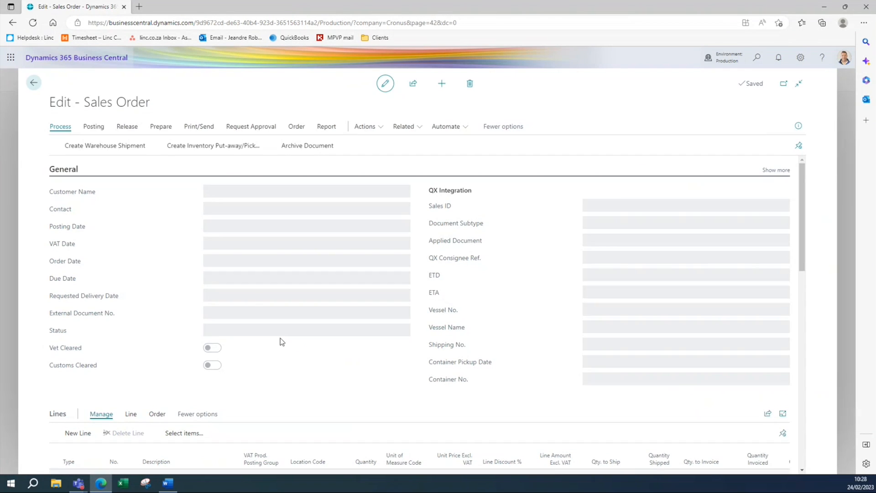
{"action": "scroll", "coordinate": [205, 283], "scroll_direction": "down", "scroll_amount": 5}
{"action": "left_click", "coordinate": [155, 272]}
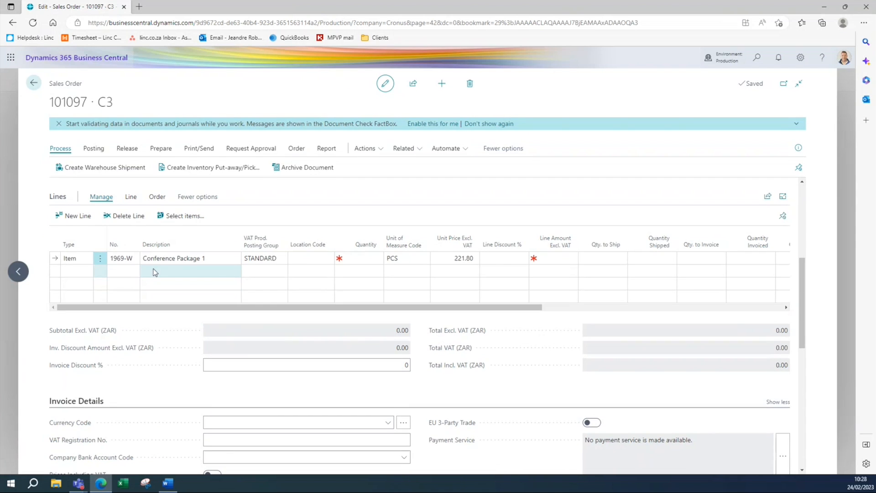
{"action": "left_click", "coordinate": [160, 259]}
{"action": "key", "text": "F9"}
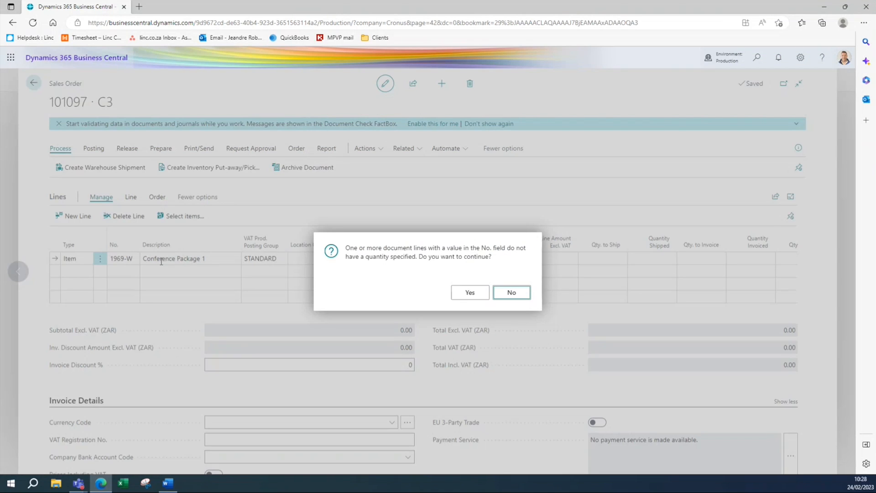
{"action": "key", "text": "Return"}
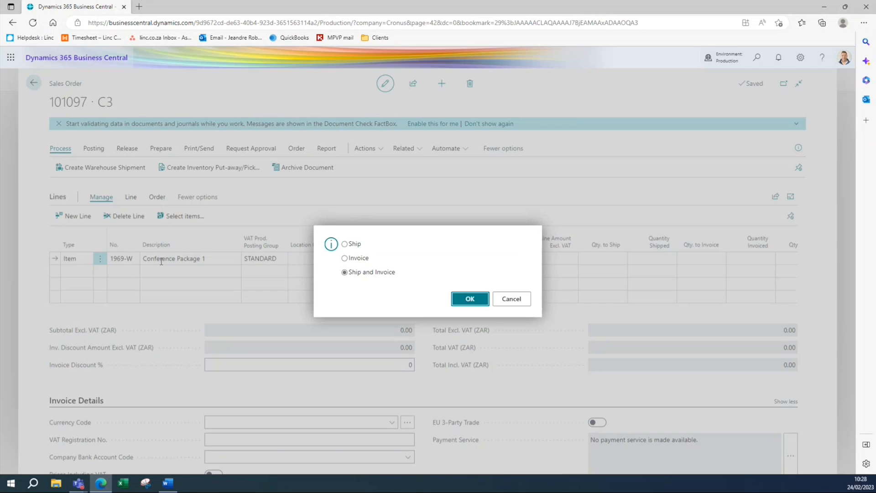
{"action": "key", "text": "Return"}
{"action": "key", "text": "Escape"}
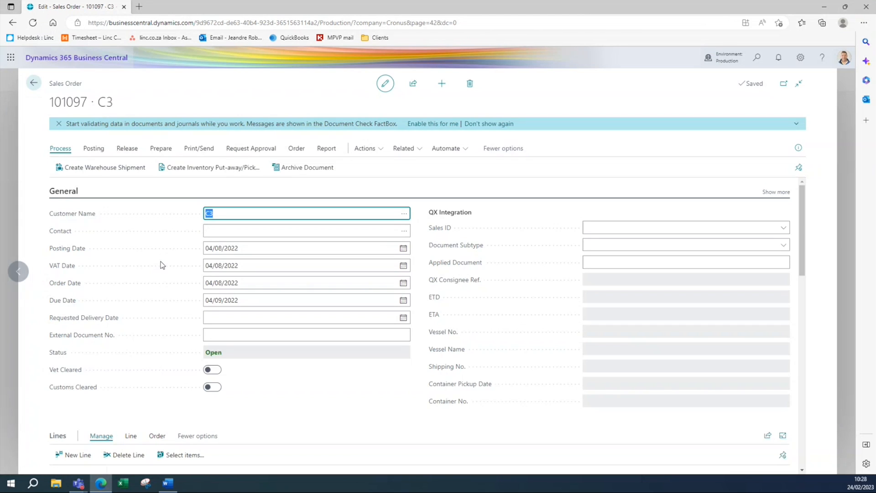
{"action": "key", "text": "Escape"}
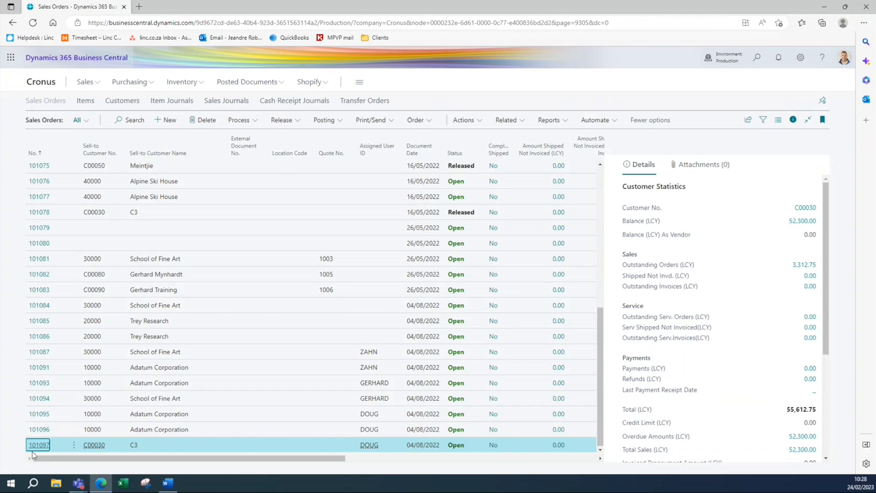
Step: Create a new sales order for the customer Trey Research
{"action": "key", "text": "alt+n"}
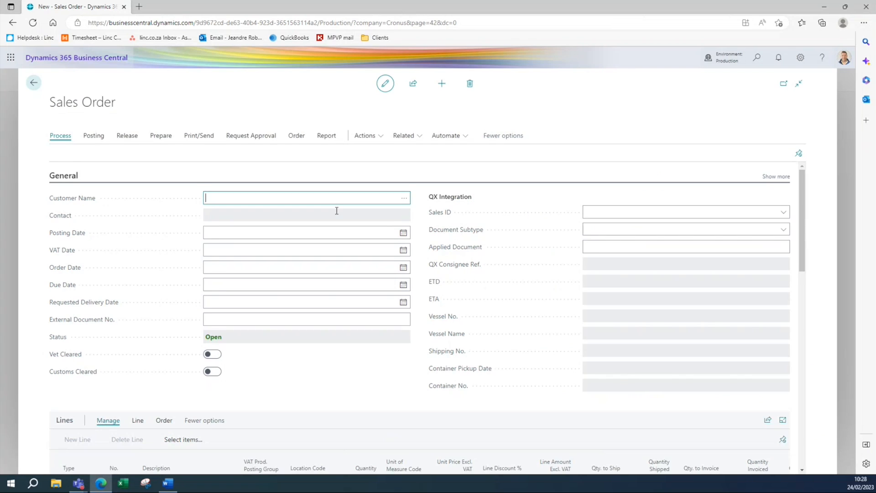
{"action": "left_click", "coordinate": [404, 214]}
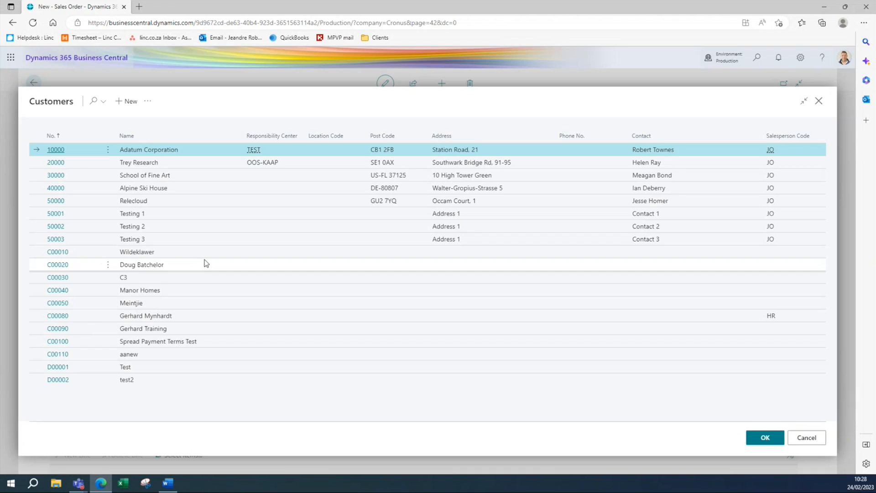
{"action": "left_click", "coordinate": [56, 163]}
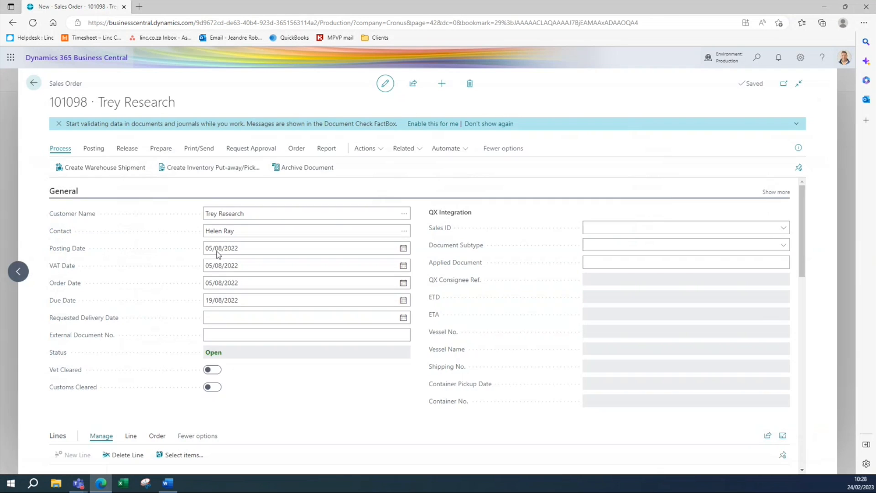
Step: Set the first order line's type to G/L Account and choose the Phone and Fax account
{"action": "scroll", "coordinate": [237, 280], "scroll_direction": "down", "scroll_amount": 10}
{"action": "scroll", "coordinate": [151, 295], "scroll_direction": "up", "scroll_amount": 5}
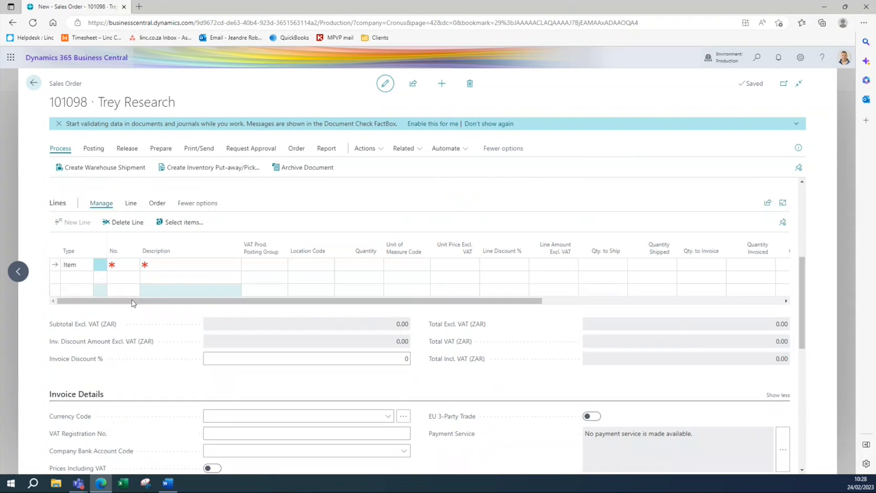
{"action": "left_click", "coordinate": [73, 274]}
{"action": "left_click", "coordinate": [84, 276]}
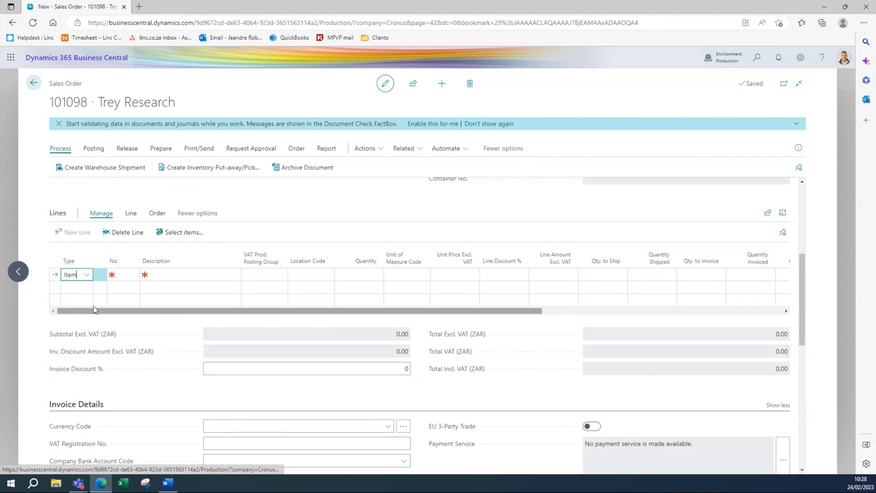
{"action": "left_click", "coordinate": [86, 274]}
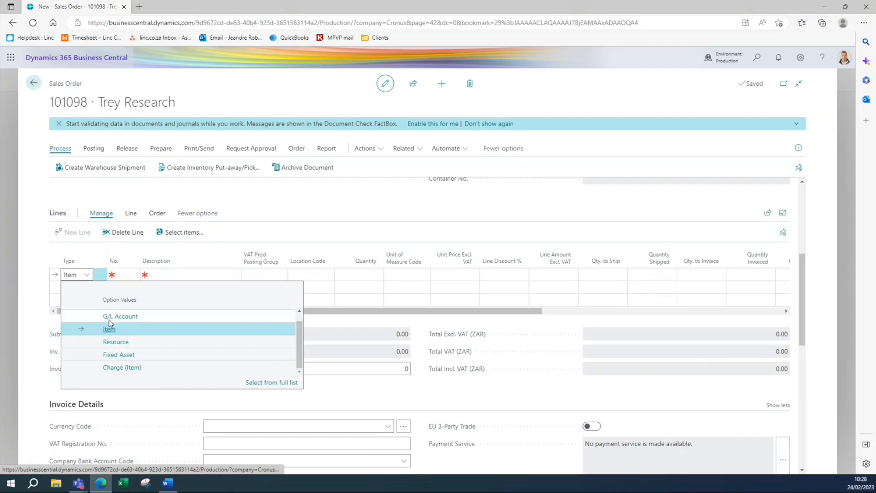
{"action": "left_click", "coordinate": [119, 315]}
{"action": "left_click", "coordinate": [133, 274]}
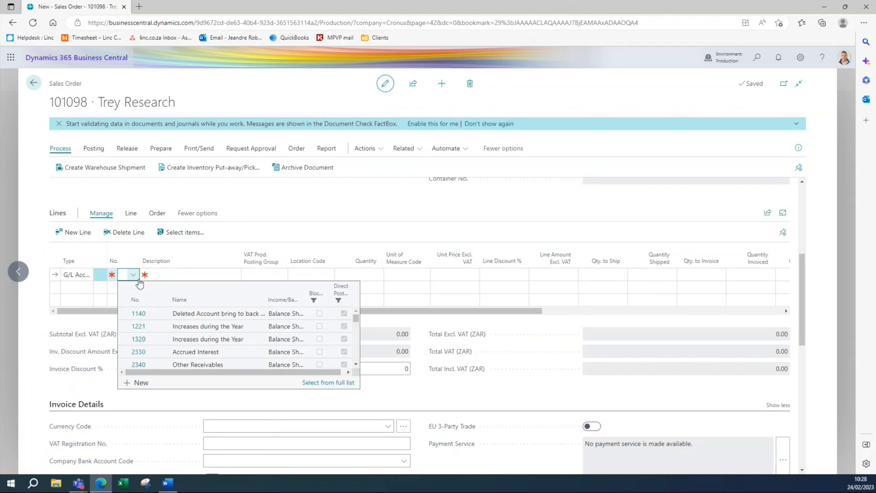
{"action": "scroll", "coordinate": [197, 342], "scroll_direction": "down", "scroll_amount": 15}
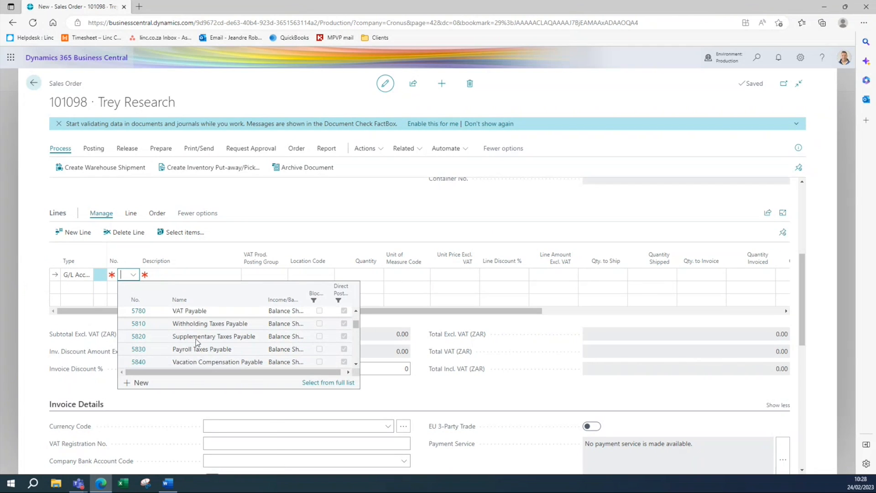
{"action": "scroll", "coordinate": [196, 342], "scroll_direction": "down", "scroll_amount": 10}
{"action": "left_click", "coordinate": [196, 337]}
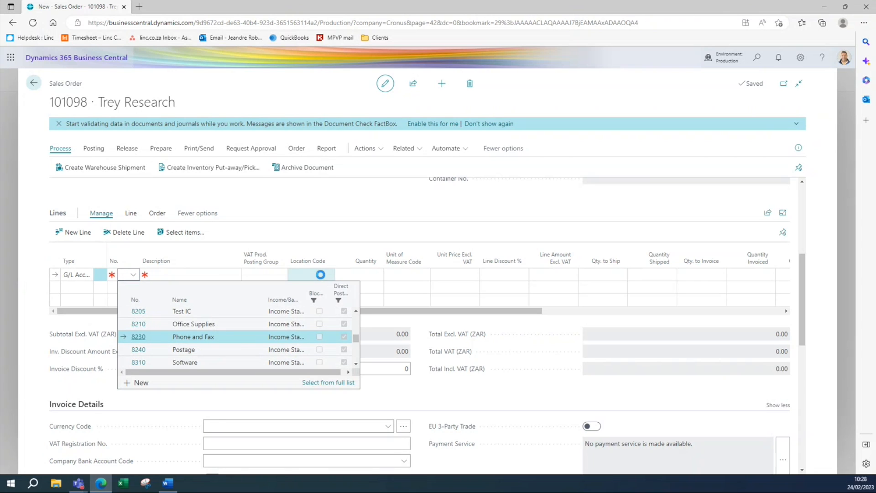
Step: Give the Phone and Fax line a quantity of 1 and a unit price of 100 excluding VAT
{"action": "left_click", "coordinate": [370, 273]}
{"action": "key", "text": "Tab"}
{"action": "key", "text": "Tab"}
{"action": "type", "text": "100"}
{"action": "key", "text": "Tab"}
Step: Post the order with Ship and Invoice, copying attachments to the posted document and declining to open the posted invoice
{"action": "key", "text": "F9"}
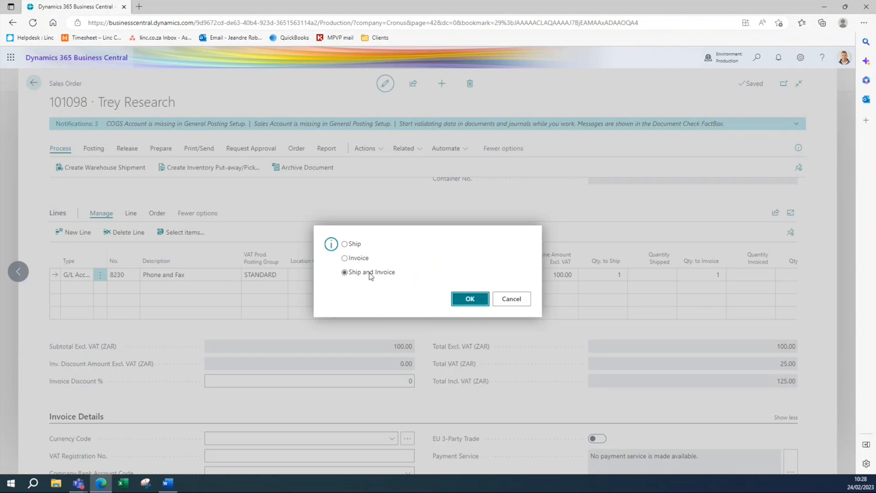
{"action": "key", "text": "Return"}
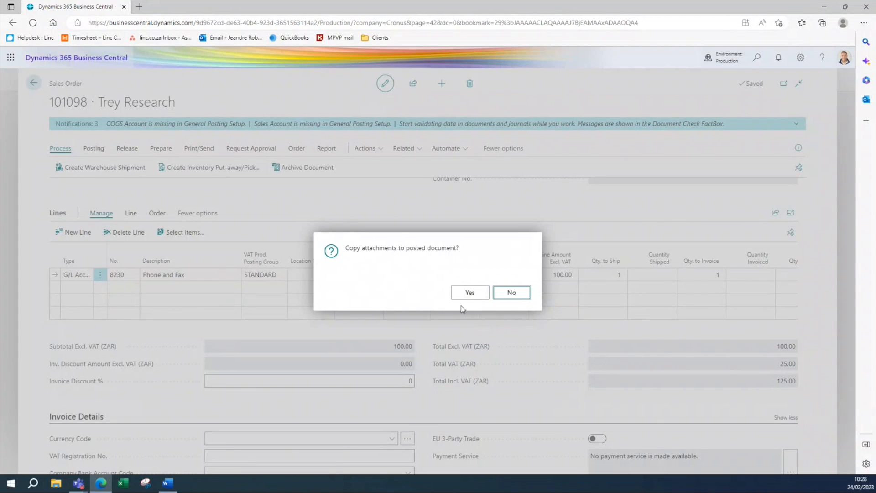
{"action": "left_click", "coordinate": [470, 293]}
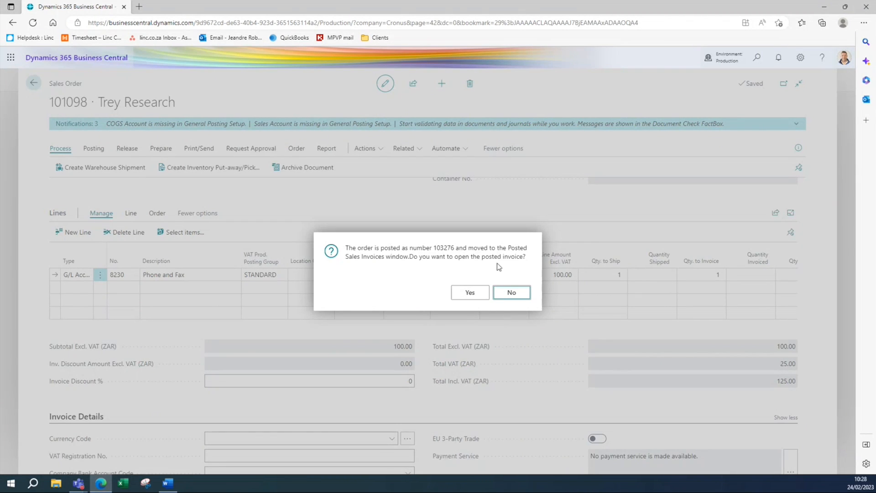
{"action": "left_click", "coordinate": [519, 292]}
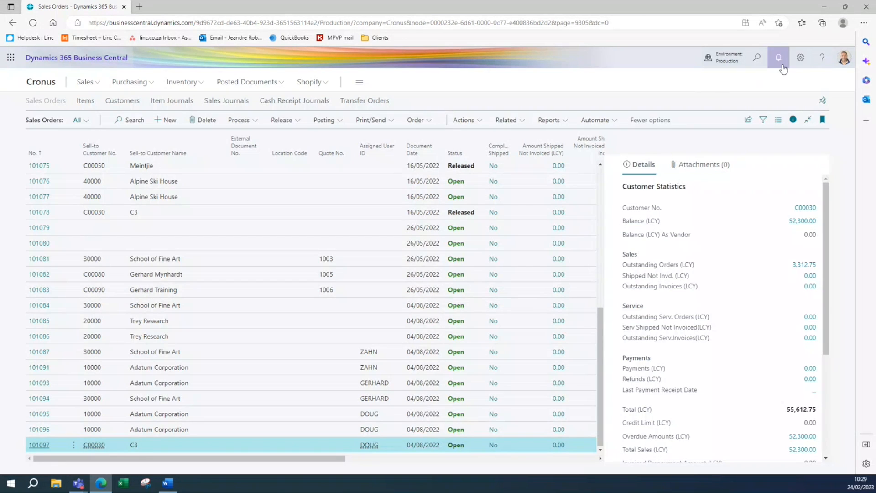
Step: Disable the "Confirm after posting documents." notification in My Notifications and look over the other notifications
{"action": "left_click", "coordinate": [800, 57]}
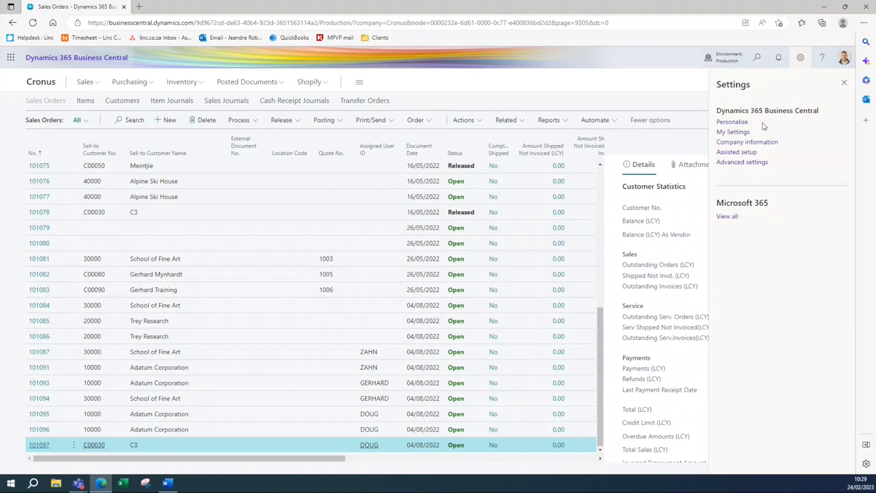
{"action": "left_click", "coordinate": [732, 132]}
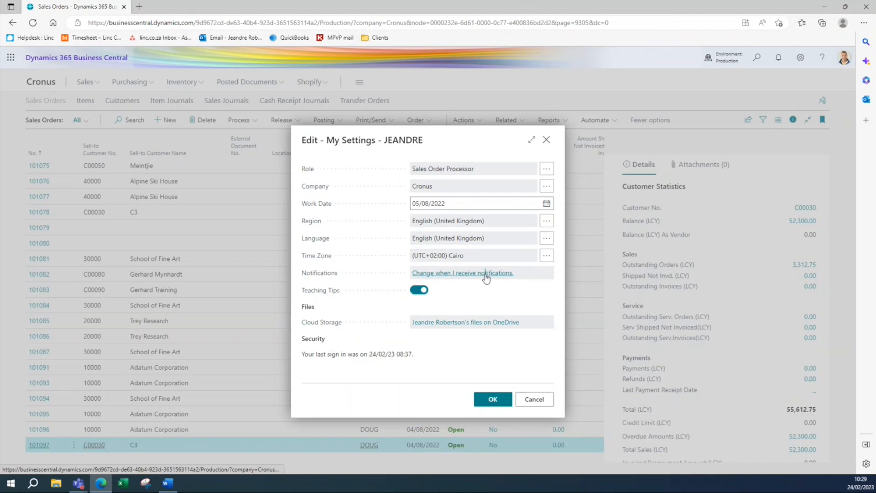
{"action": "left_click", "coordinate": [485, 273]}
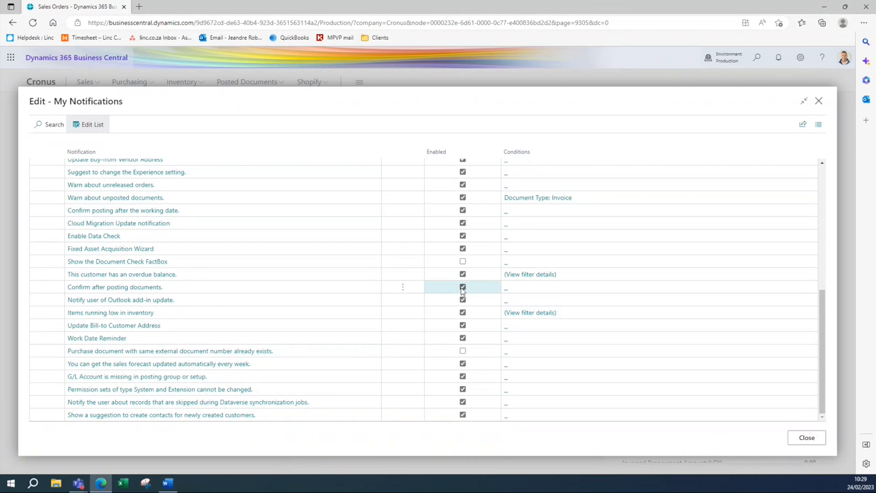
{"action": "left_click", "coordinate": [462, 288]}
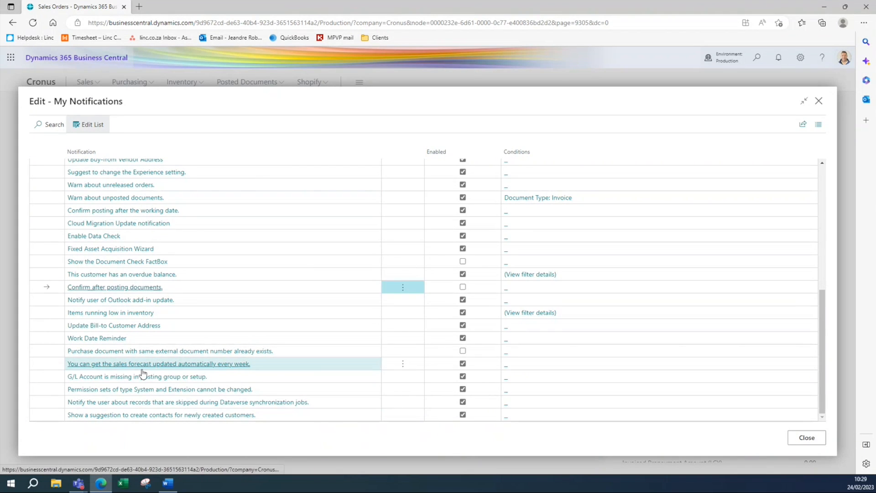
{"action": "scroll", "coordinate": [143, 373], "scroll_direction": "up", "scroll_amount": 6}
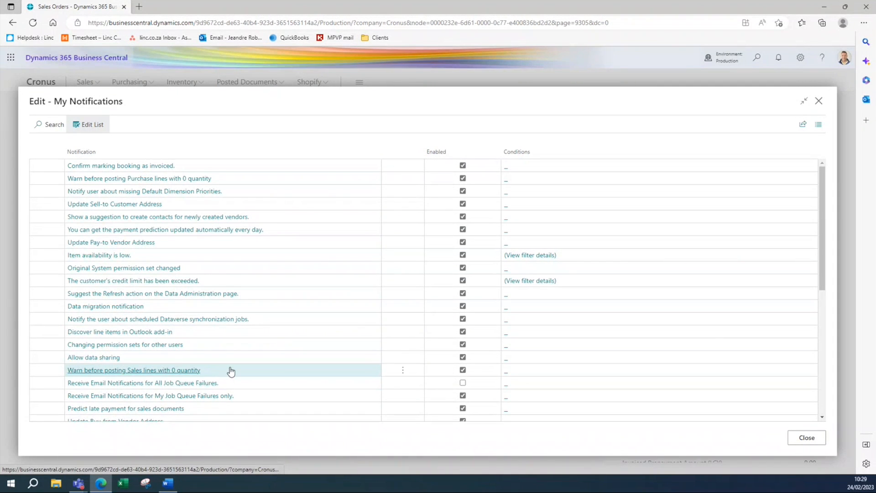
{"action": "scroll", "coordinate": [281, 350], "scroll_direction": "down", "scroll_amount": 5}
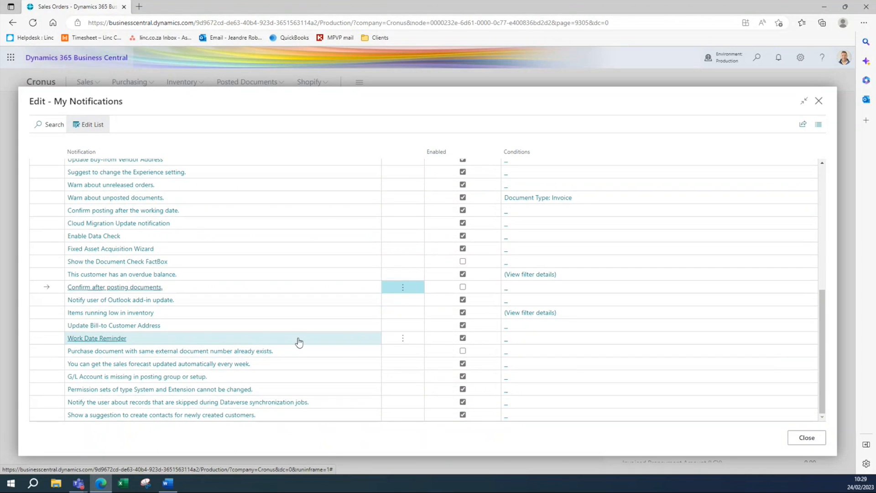
Step: Close My Notifications, switch off Teaching Tips in My Settings and save the settings
{"action": "key", "text": "Escape"}
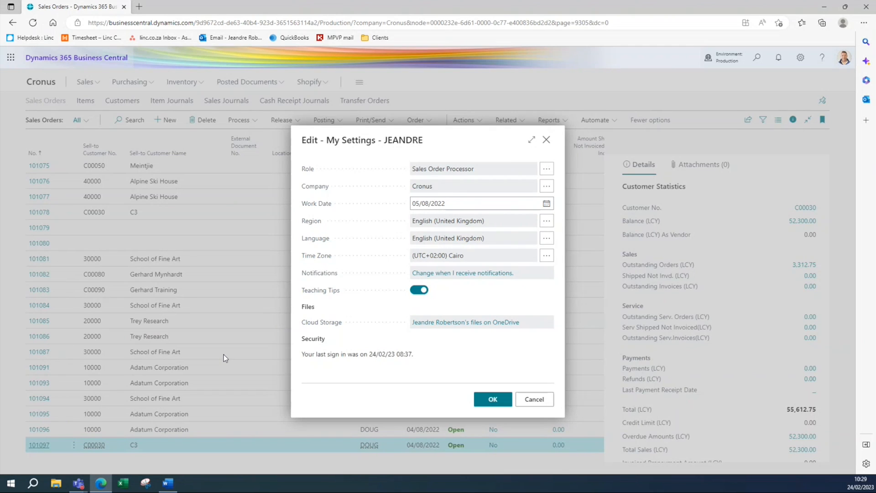
{"action": "left_click", "coordinate": [422, 292]}
{"action": "left_click", "coordinate": [492, 399]}
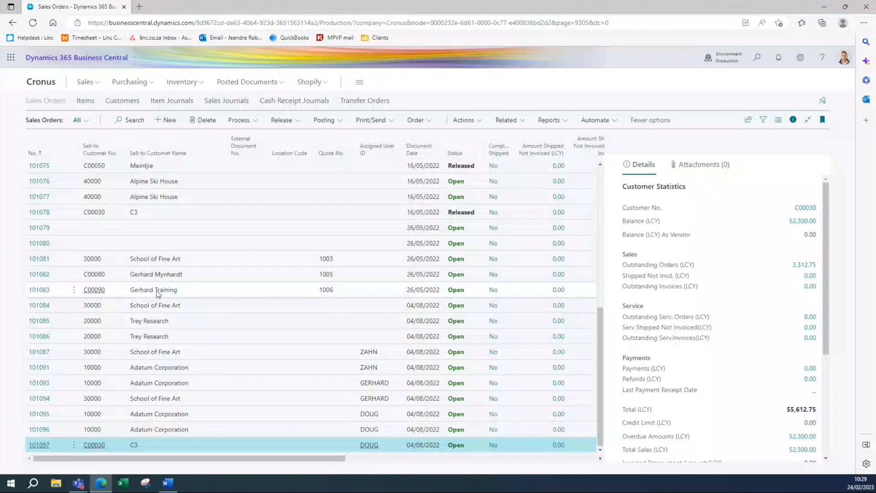
Step: Show the Items list in the Service items view and look over the Business Central Keyboard Shortcuts PDF before returning to Items
{"action": "left_click", "coordinate": [270, 305]}
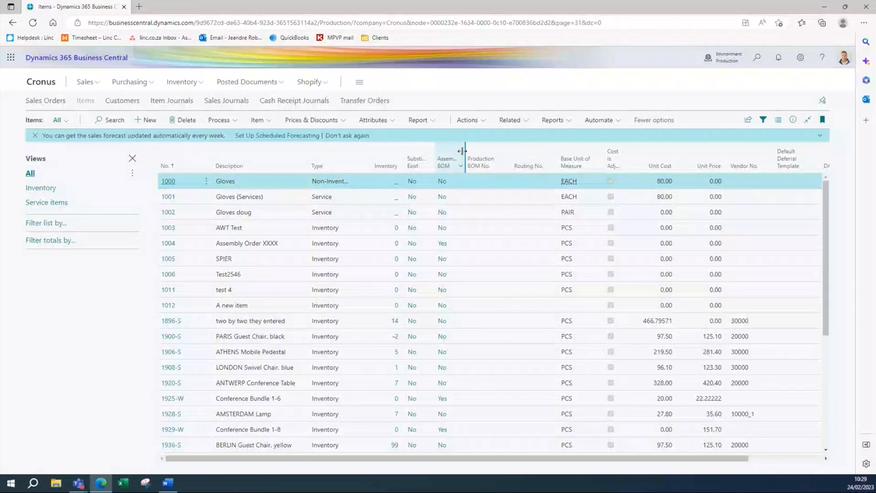
{"action": "left_click", "coordinate": [278, 132]}
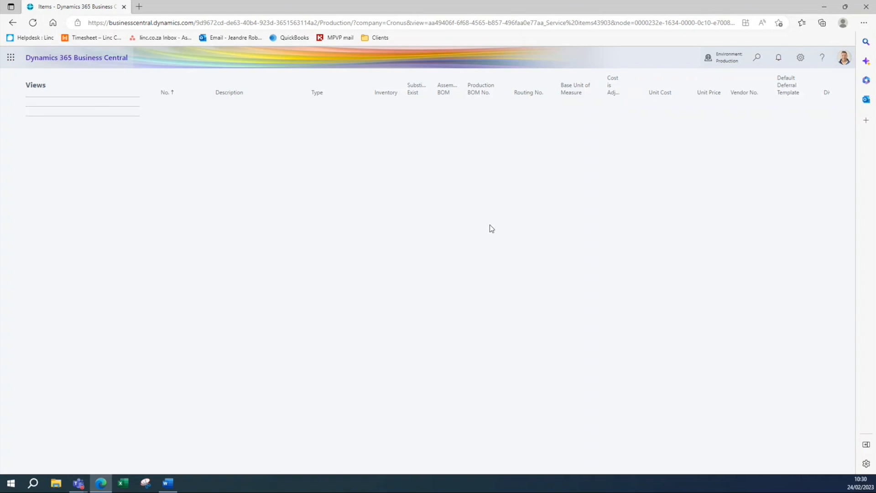
{"action": "left_click", "coordinate": [33, 22]}
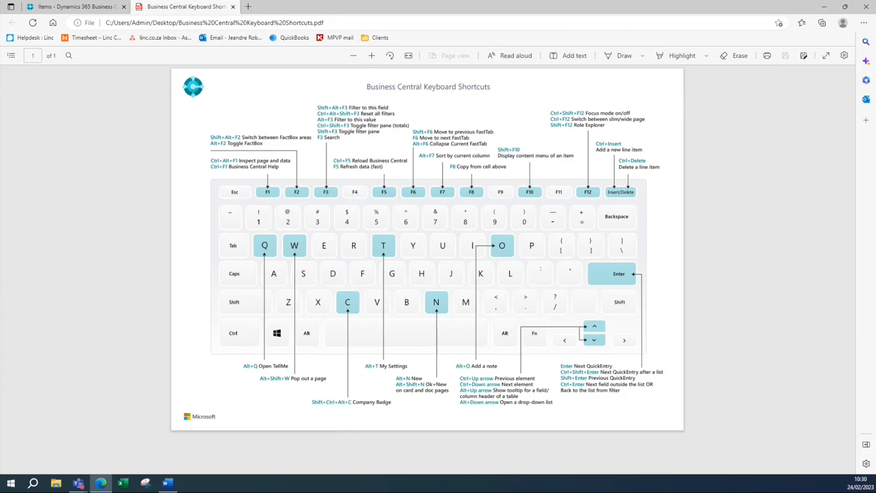
{"action": "left_click", "coordinate": [72, 10]}
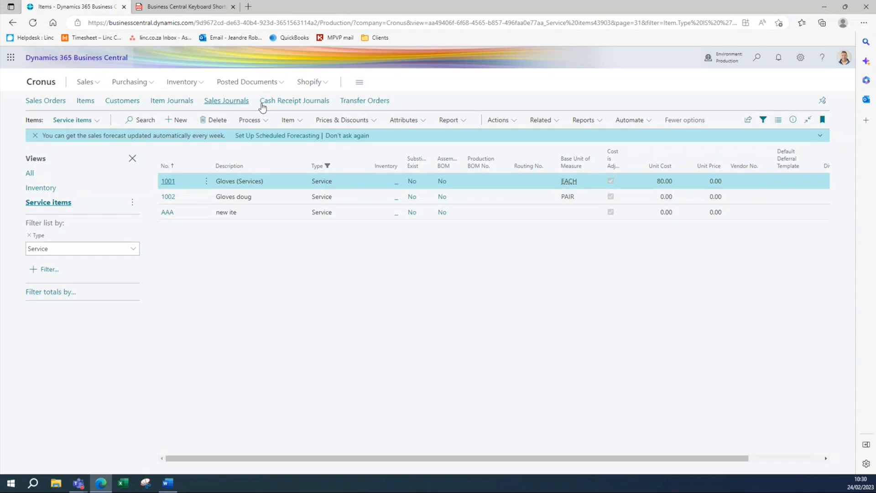
Step: Search for the Chart of Accounts and open it
{"action": "left_click", "coordinate": [749, 63]}
{"action": "type", "text": "chart of "}
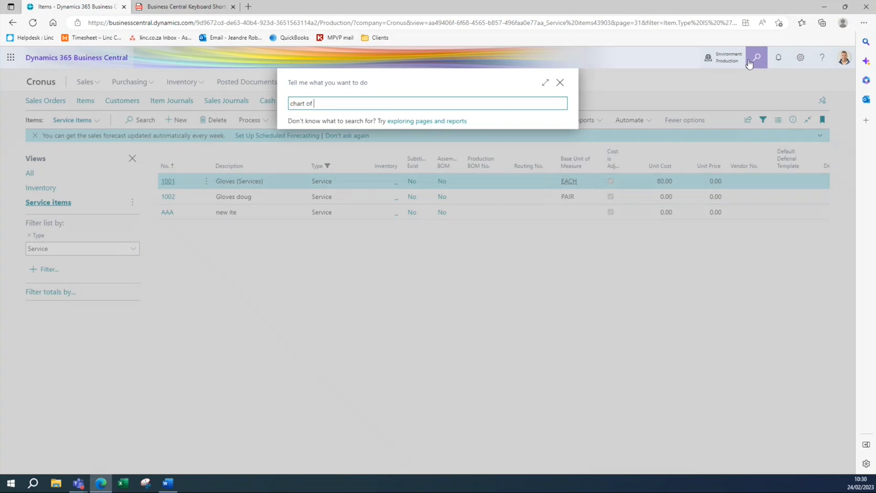
{"action": "type", "text": "accoun"}
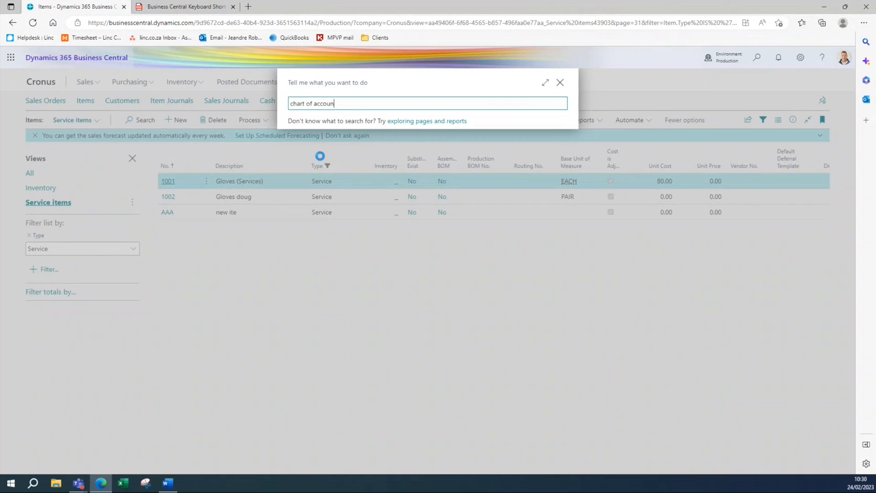
{"action": "left_click", "coordinate": [321, 141]}
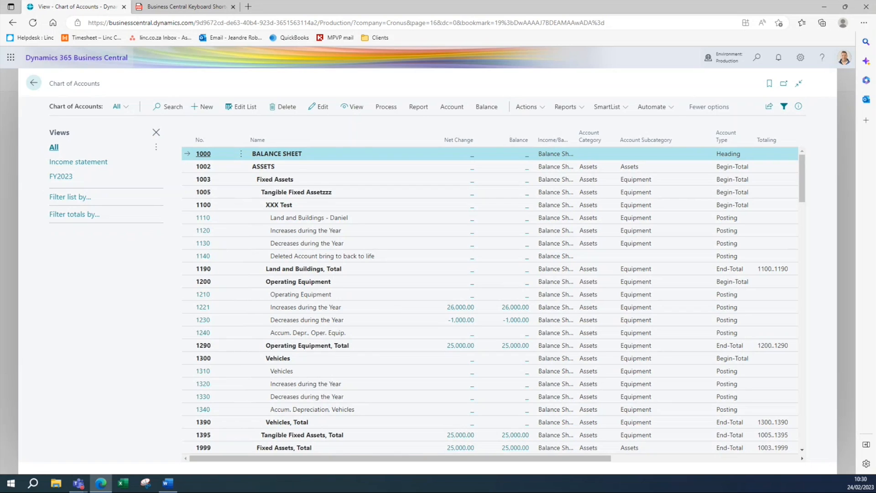
Step: Add a Date Filter to the Chart of Accounts totals and set it to today using the shorthand t
{"action": "left_click", "coordinate": [79, 217]}
{"action": "left_click", "coordinate": [72, 234]}
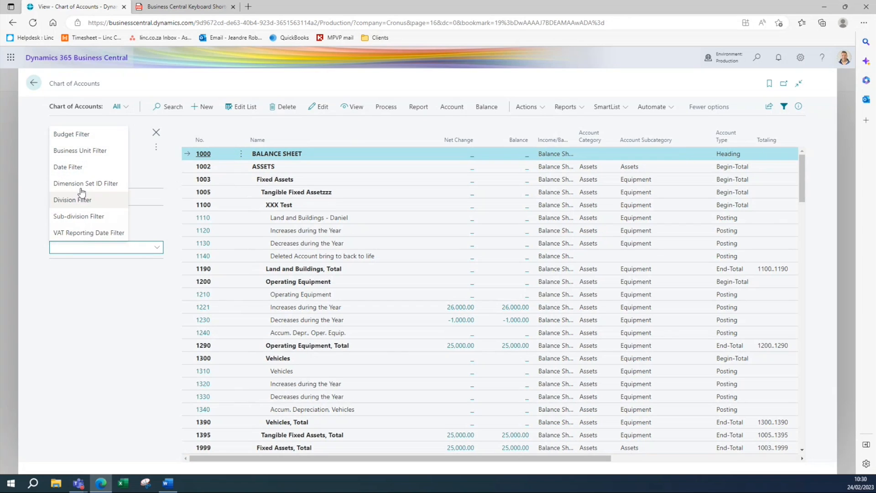
{"action": "left_click", "coordinate": [77, 170]}
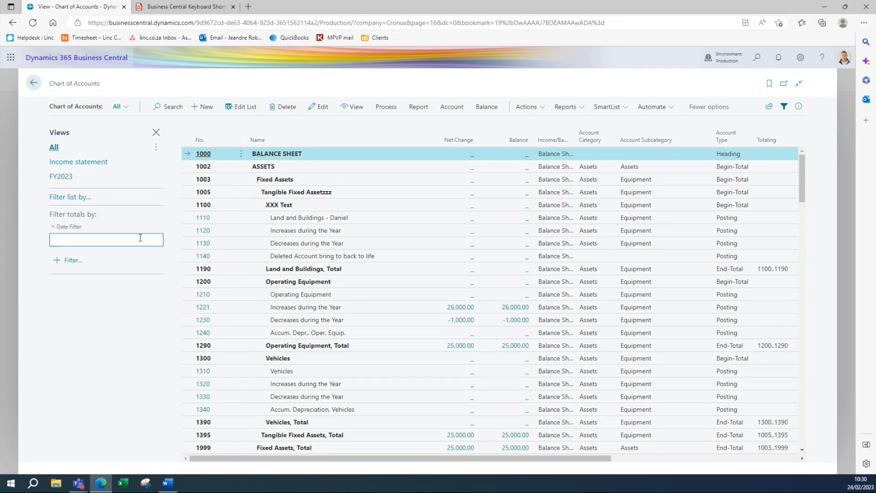
{"action": "type", "text": "t"}
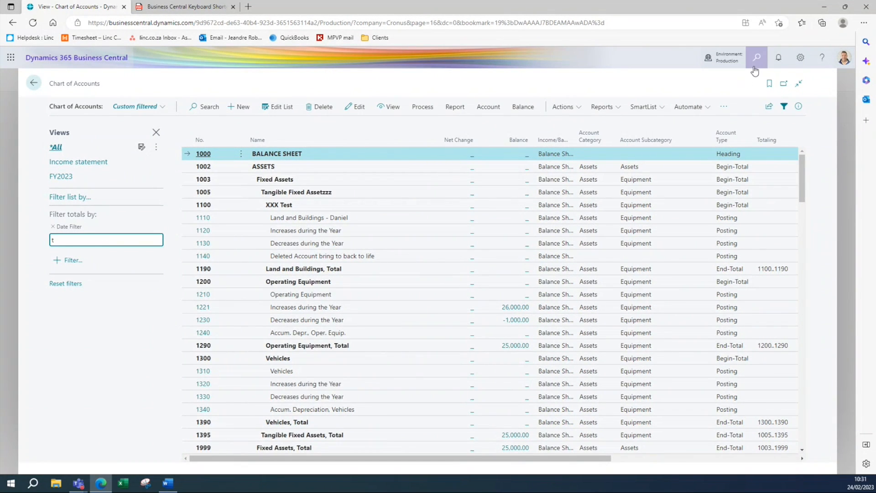
Step: Find the Trial Balance report, set its date filter to 01/01/23..24/02/23 and preview it
{"action": "left_click", "coordinate": [756, 57]}
{"action": "type", "text": "trial b"}
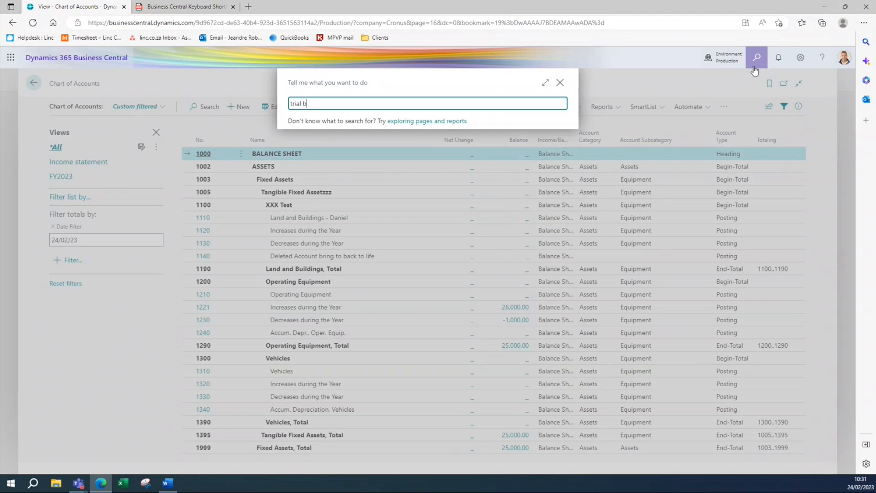
{"action": "type", "text": "al"}
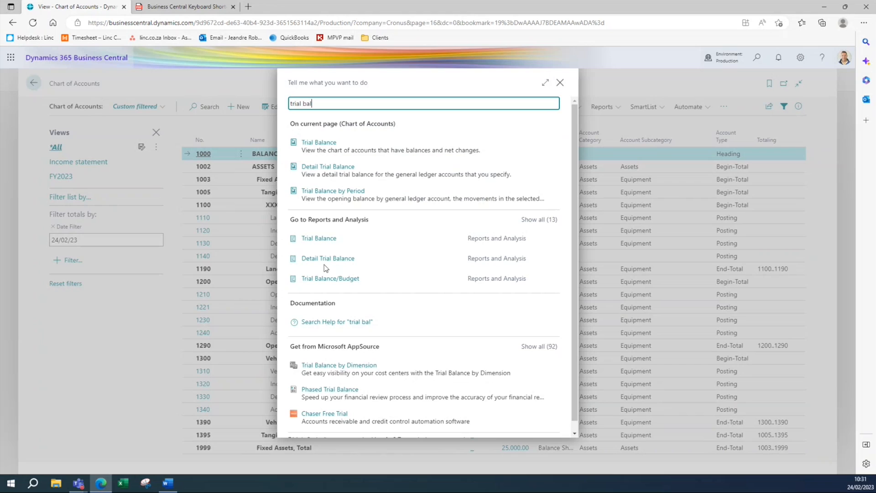
{"action": "left_click", "coordinate": [319, 238]}
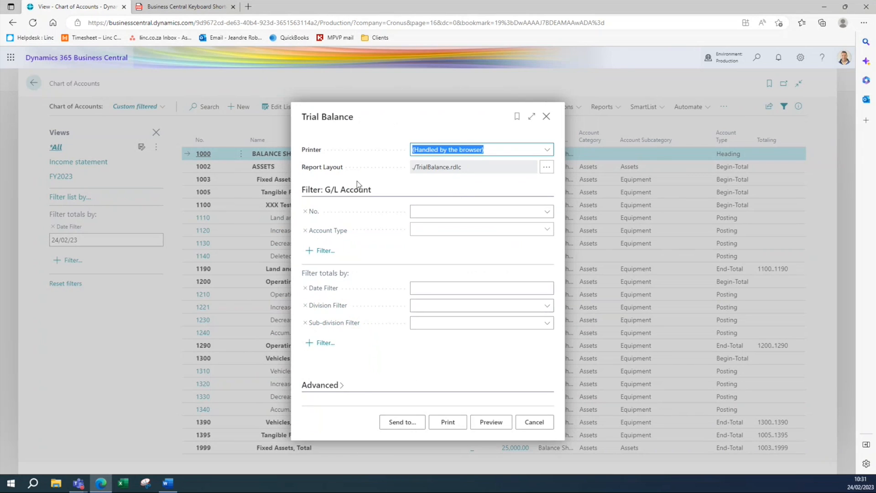
{"action": "left_click", "coordinate": [428, 283]}
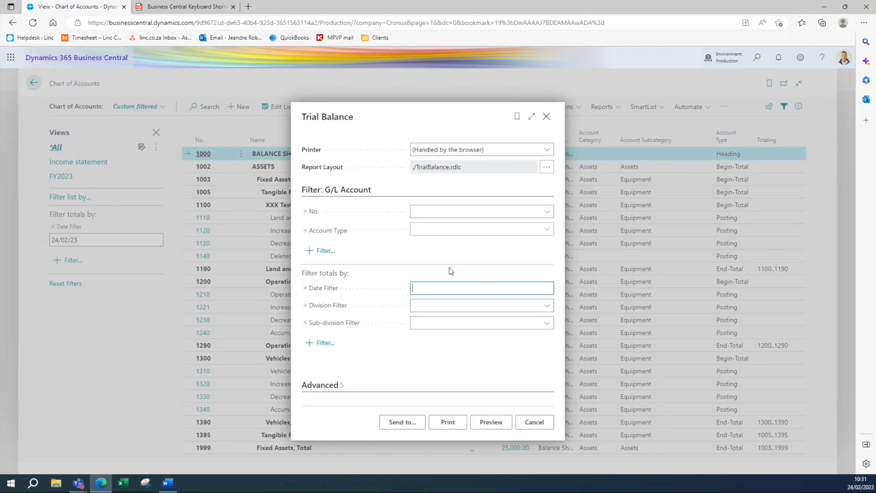
{"action": "type", "text": "01/01/2023.."}
{"action": "left_click", "coordinate": [492, 422]}
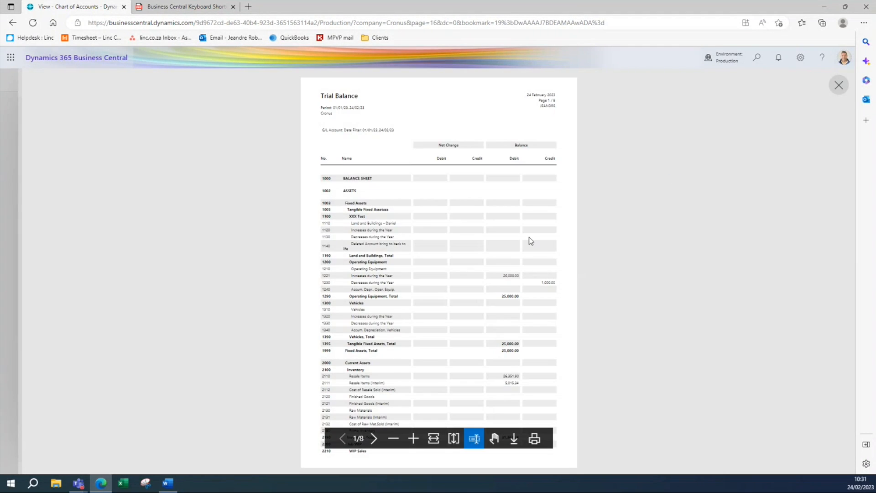
Step: Look through the Trial Balance preview, close it and cancel the report request
{"action": "scroll", "coordinate": [470, 272], "scroll_direction": "down", "scroll_amount": 8}
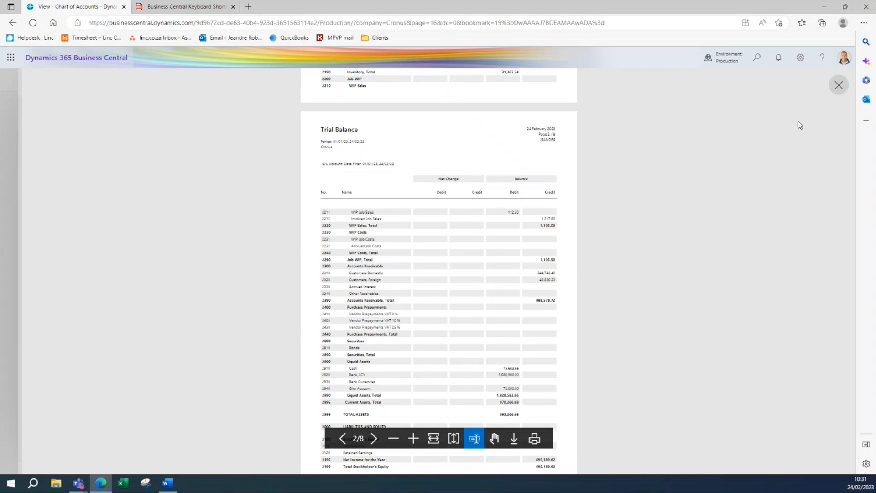
{"action": "left_click", "coordinate": [839, 85]}
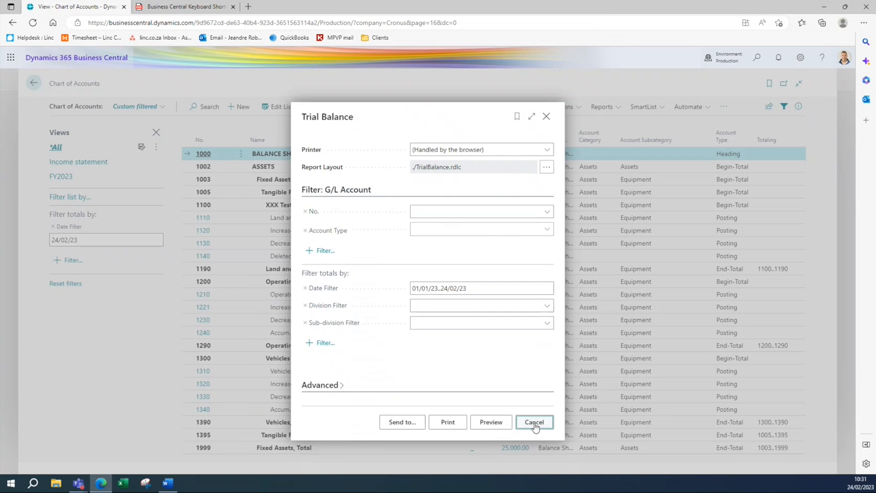
{"action": "left_click", "coordinate": [535, 424]}
Step: Set the Chart of Accounts totals Date Filter to 01/01/2023..t and look through the accounts' net changes and balances
{"action": "type", "text": "0.1"}
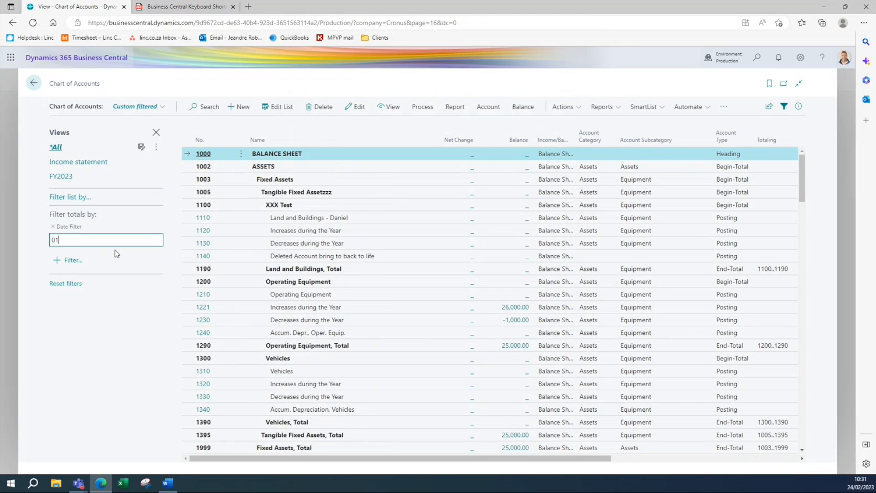
{"action": "type", "text": "/01/2023..t"}
{"action": "key", "text": "Return"}
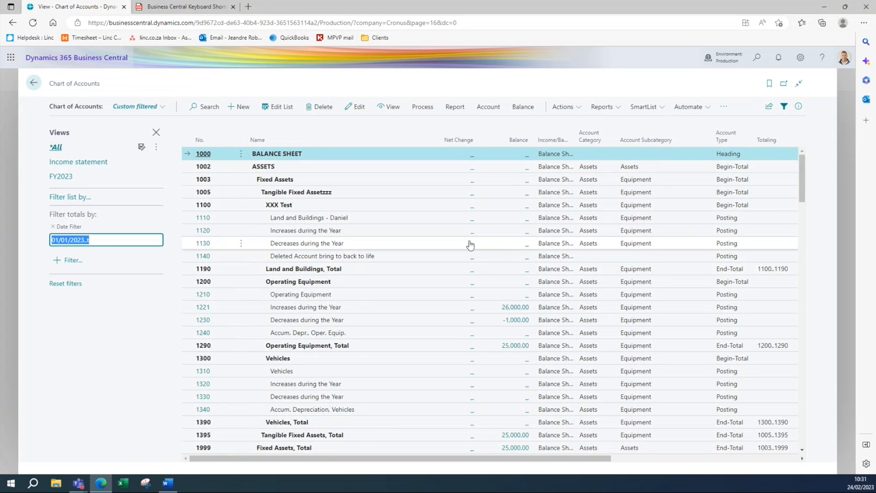
{"action": "scroll", "coordinate": [469, 245], "scroll_direction": "down", "scroll_amount": 15}
{"action": "scroll", "coordinate": [470, 245], "scroll_direction": "down", "scroll_amount": 5}
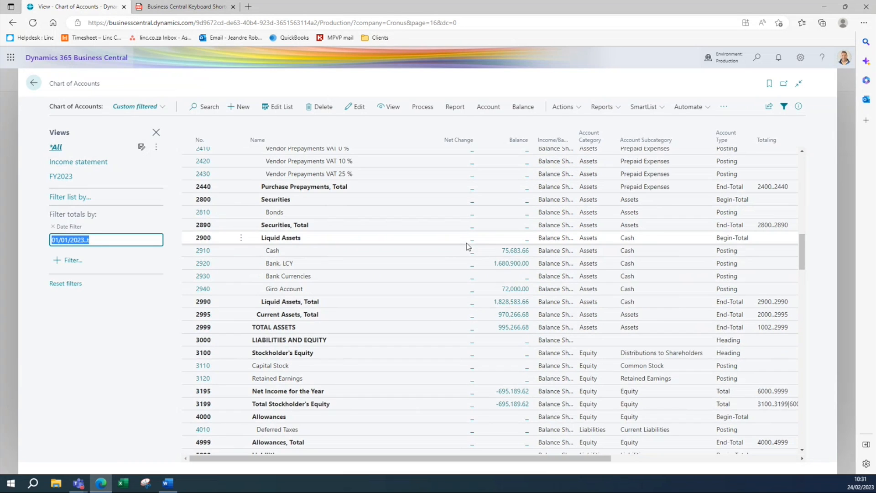
{"action": "scroll", "coordinate": [469, 245], "scroll_direction": "down", "scroll_amount": 15}
{"action": "scroll", "coordinate": [468, 247], "scroll_direction": "down", "scroll_amount": 10}
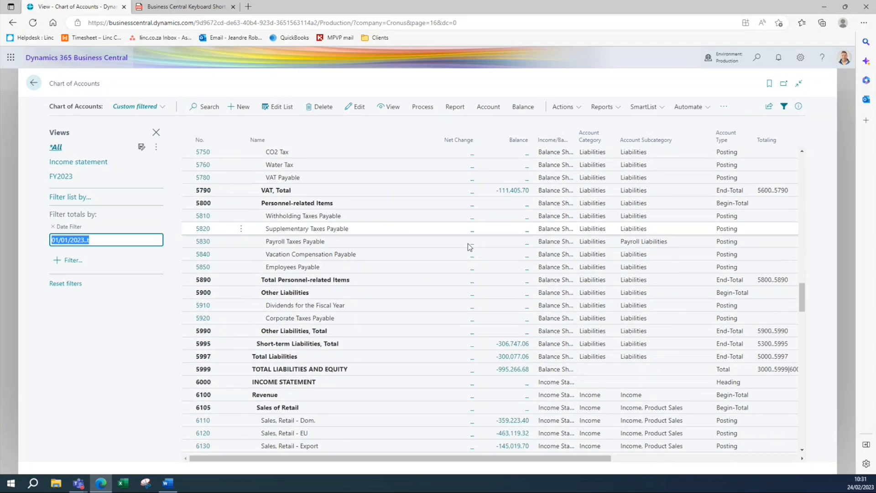
{"action": "scroll", "coordinate": [469, 247], "scroll_direction": "down", "scroll_amount": 20}
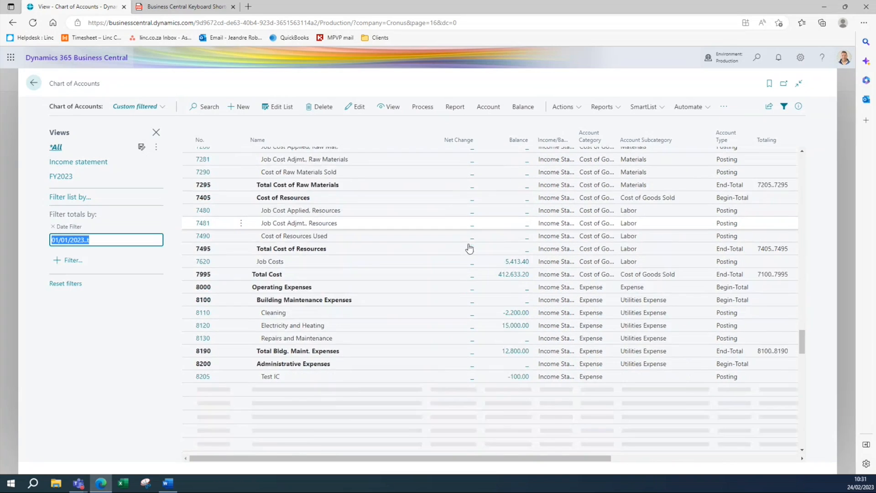
Step: Review the Net Change and Balance figures throughout the Chart of Accounts with the date filter 01/01/2023..t
{"action": "scroll", "coordinate": [469, 249], "scroll_direction": "down", "scroll_amount": 15}
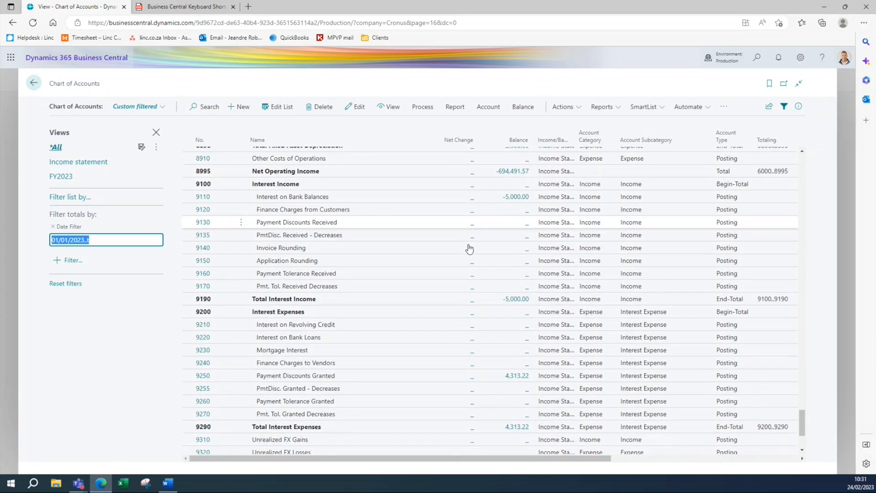
{"action": "scroll", "coordinate": [468, 248], "scroll_direction": "up", "scroll_amount": 7}
{"action": "scroll", "coordinate": [466, 274], "scroll_direction": "down", "scroll_amount": 7}
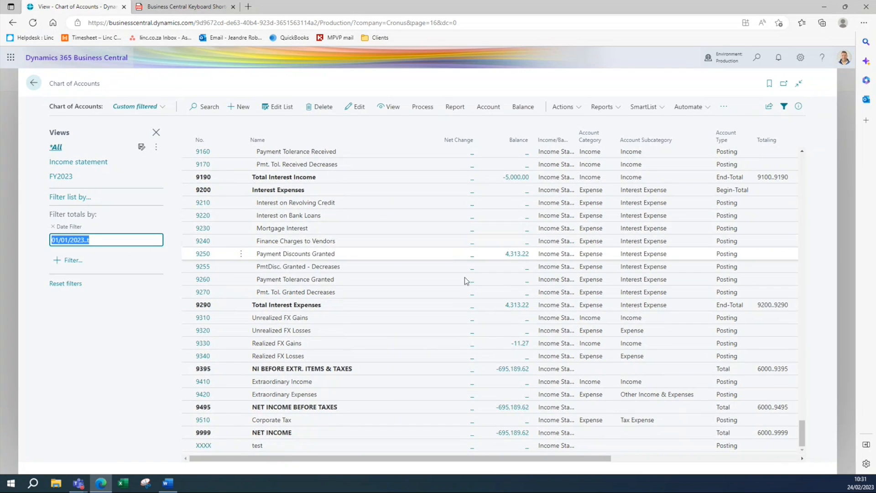
{"action": "scroll", "coordinate": [466, 279], "scroll_direction": "up", "scroll_amount": 8}
{"action": "scroll", "coordinate": [476, 280], "scroll_direction": "up", "scroll_amount": 20}
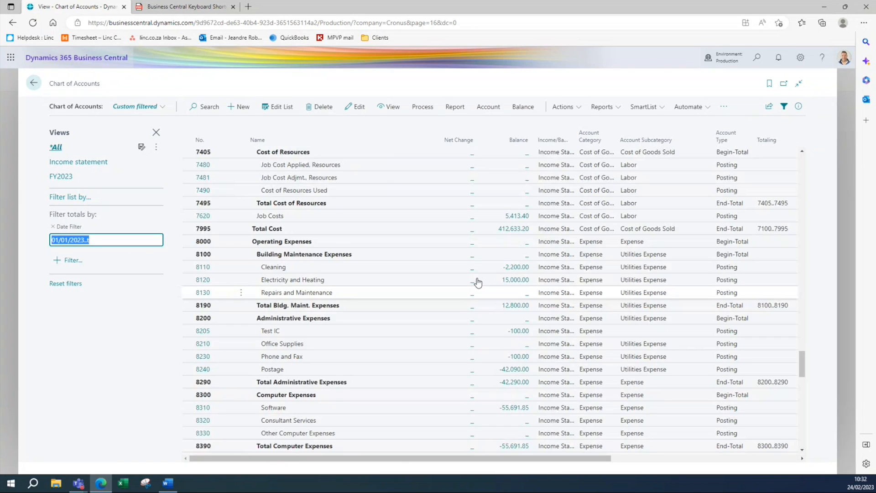
{"action": "left_click", "coordinate": [99, 244]}
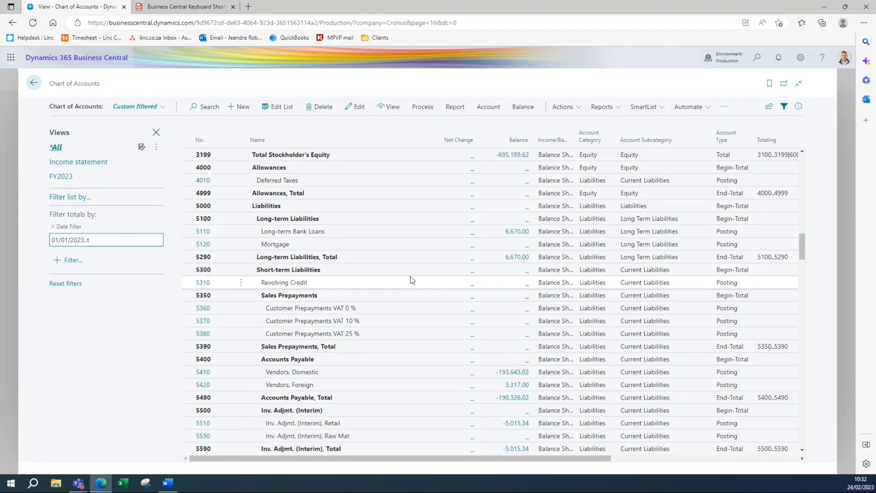
{"action": "scroll", "coordinate": [410, 277], "scroll_direction": "up", "scroll_amount": 15}
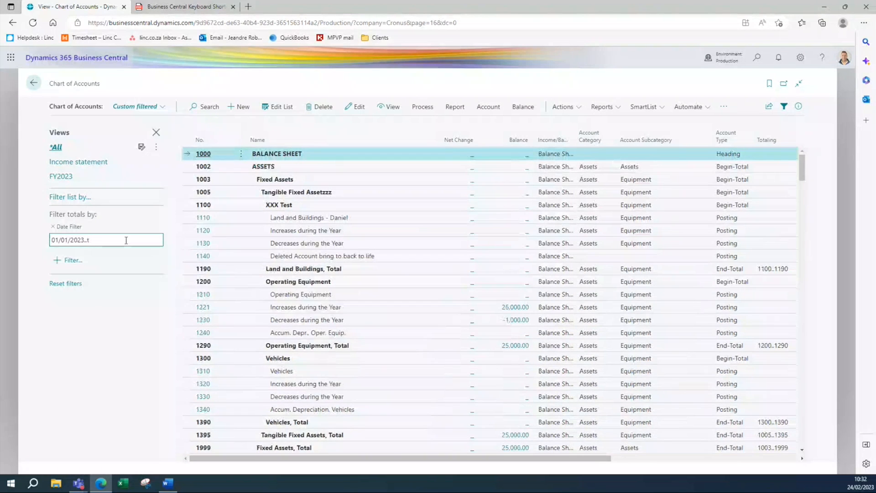
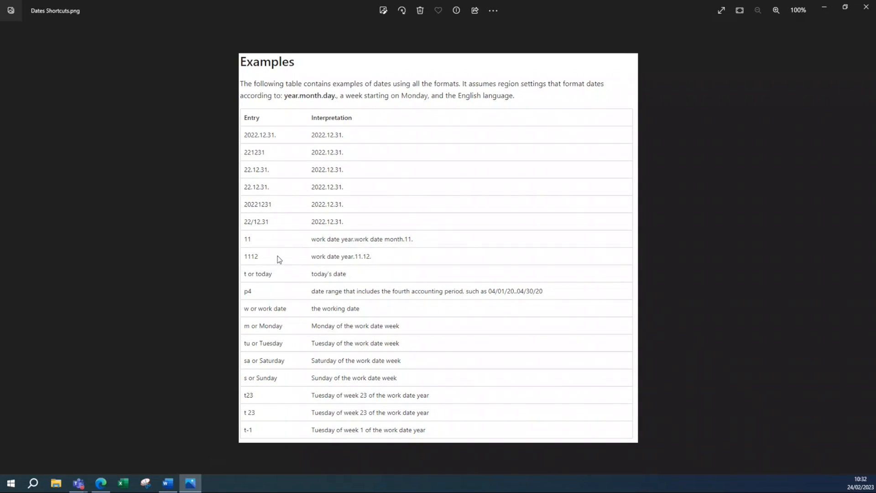
Step: Switch from the date shortcuts image back to Business Central and leave the Chart of Accounts date filter at 01/01/2023..t
{"action": "mouse_move", "coordinate": [101, 485]}
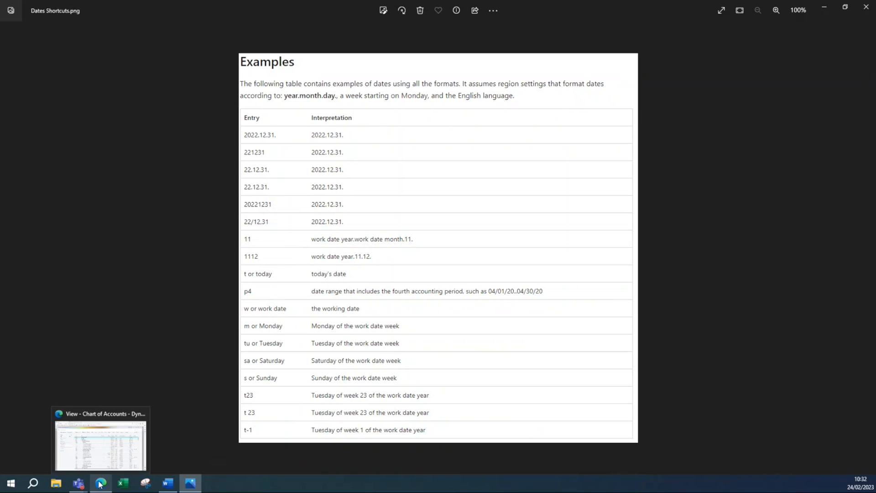
{"action": "left_click", "coordinate": [102, 452]}
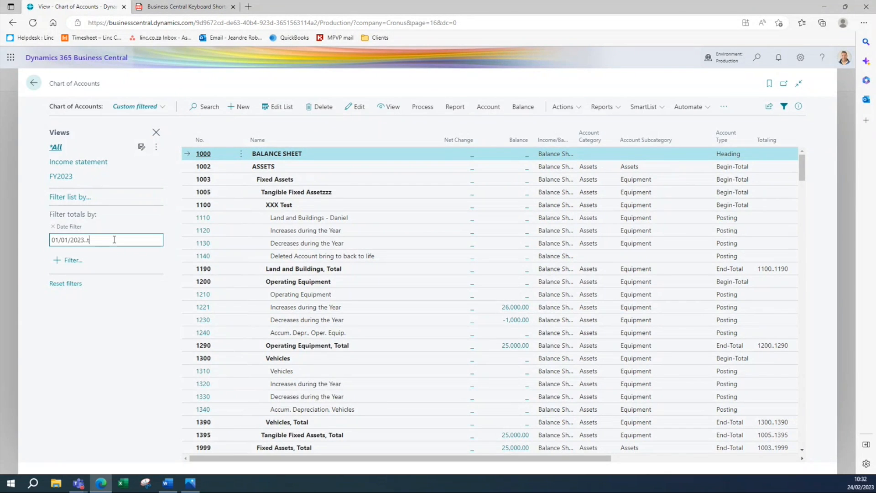
{"action": "key", "text": "Tab"}
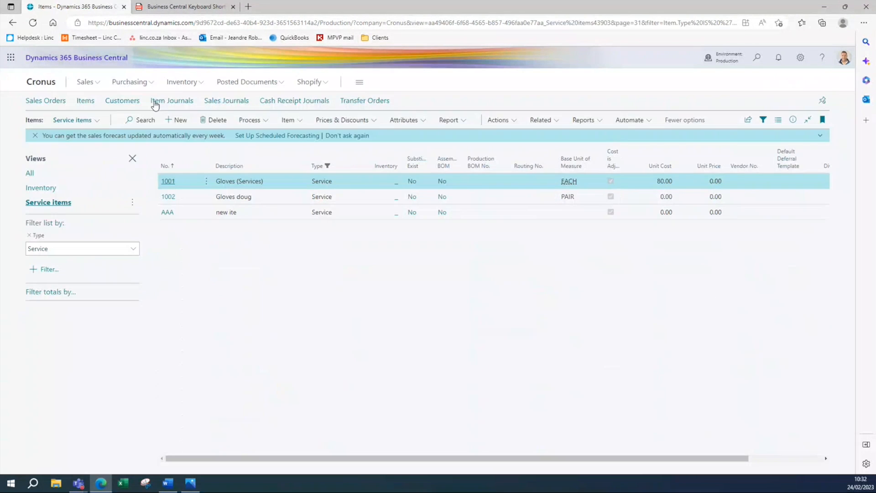
Step: Create a new sales order from the Sales Orders list for the customer Trey Research
{"action": "left_click", "coordinate": [169, 184]}
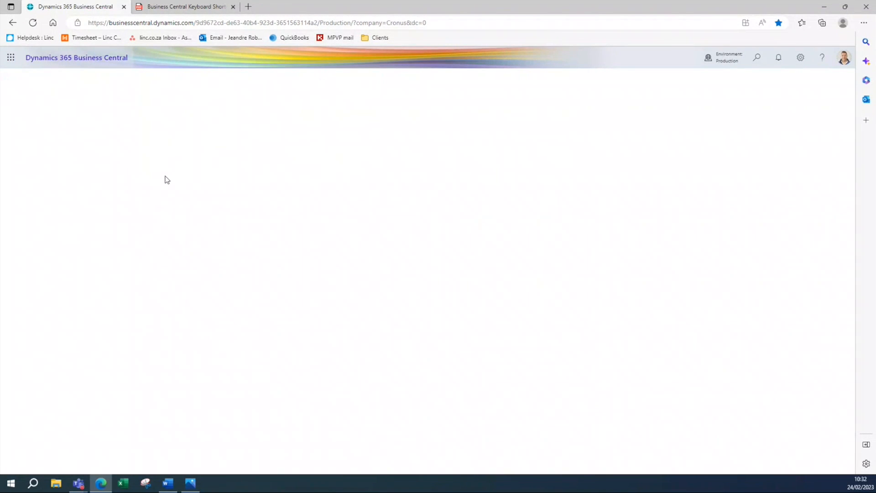
{"action": "left_click", "coordinate": [120, 109]}
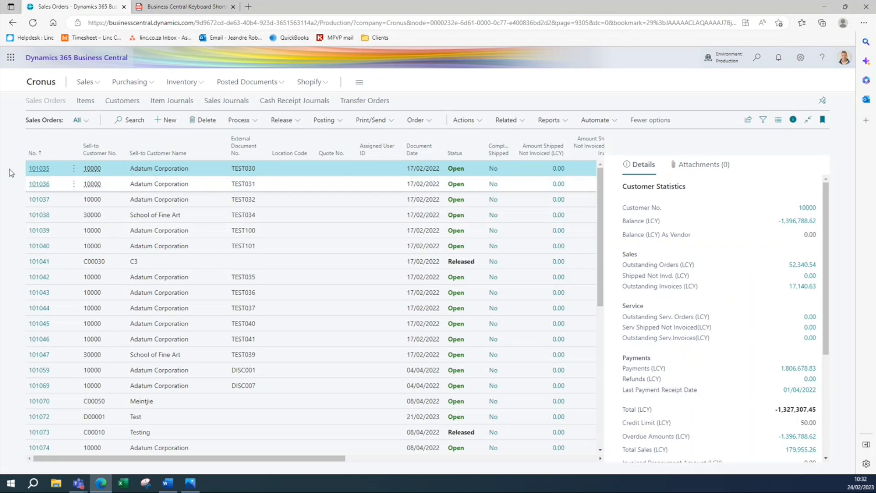
{"action": "left_click", "coordinate": [174, 126]}
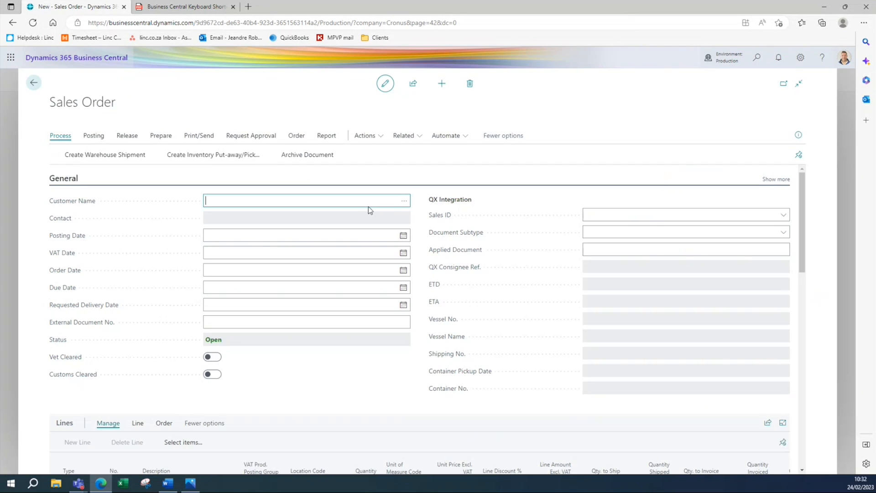
{"action": "left_click", "coordinate": [404, 214]}
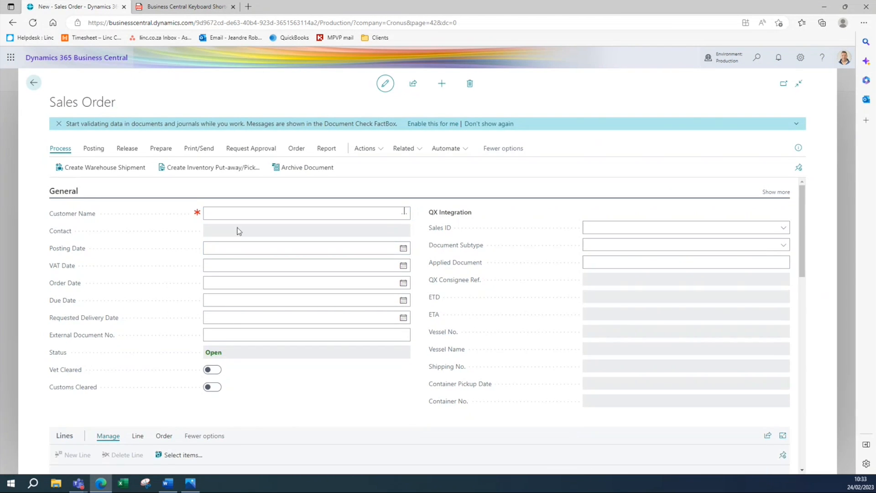
{"action": "left_click", "coordinate": [56, 167]}
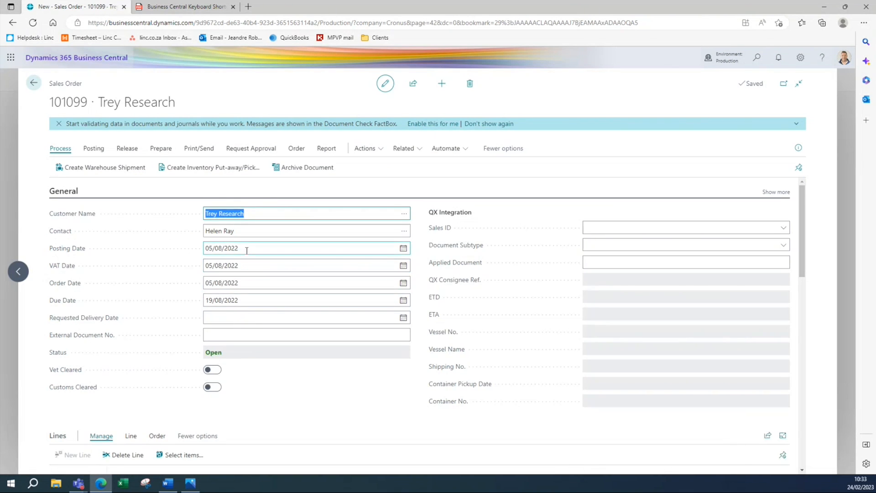
Step: Set the sales order's posting date to today's date with the shortcut t
{"action": "left_click", "coordinate": [250, 248]}
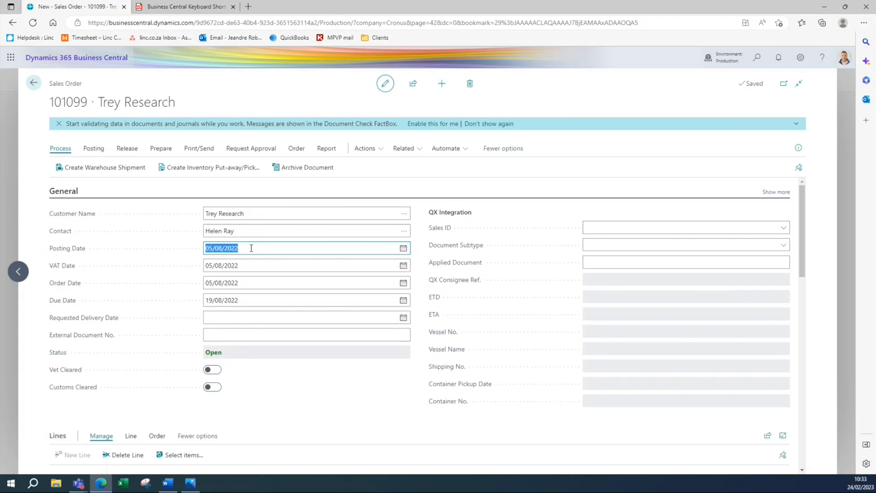
{"action": "type", "text": "t"}
{"action": "key", "text": "Tab"}
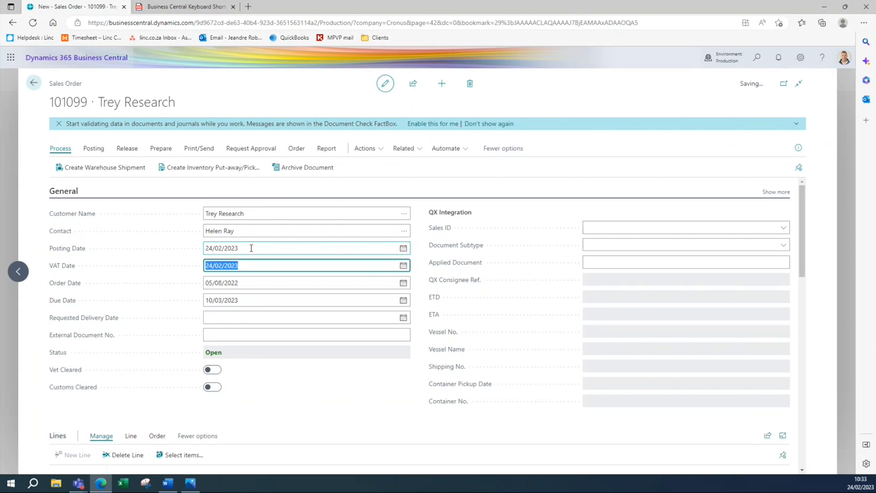
Step: Set the posting date to 19/08/2022 with the day-only entry 19
{"action": "left_click", "coordinate": [257, 249]}
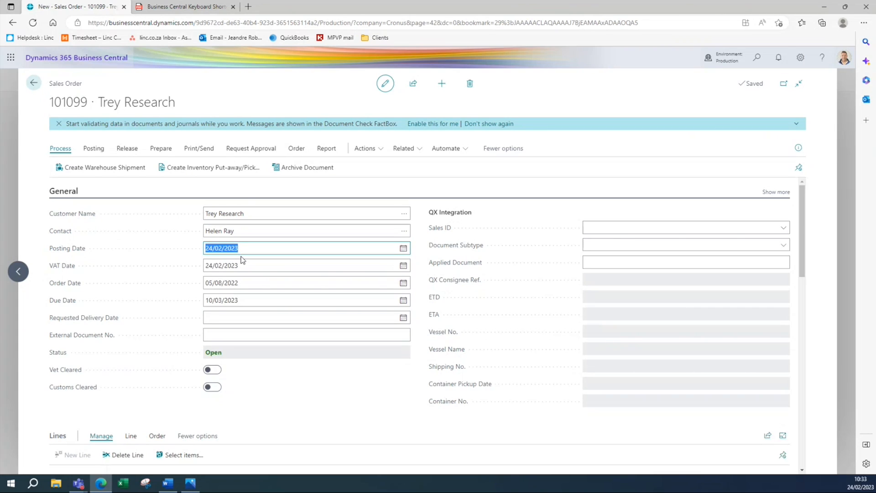
{"action": "type", "text": "19/02"}
{"action": "key", "text": "BackSpace"}
{"action": "key", "text": "Tab"}
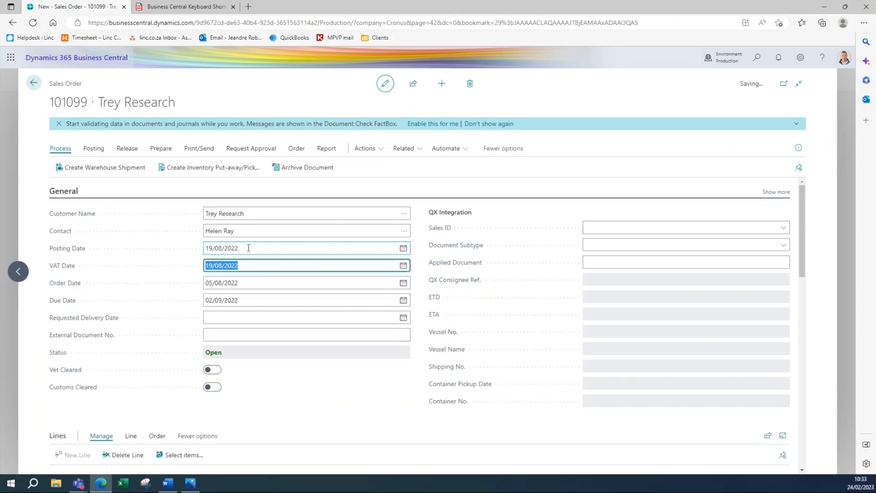
Step: Set the posting date to 19/02/2022 with the day-and-month entry 19/02
{"action": "left_click", "coordinate": [245, 247]}
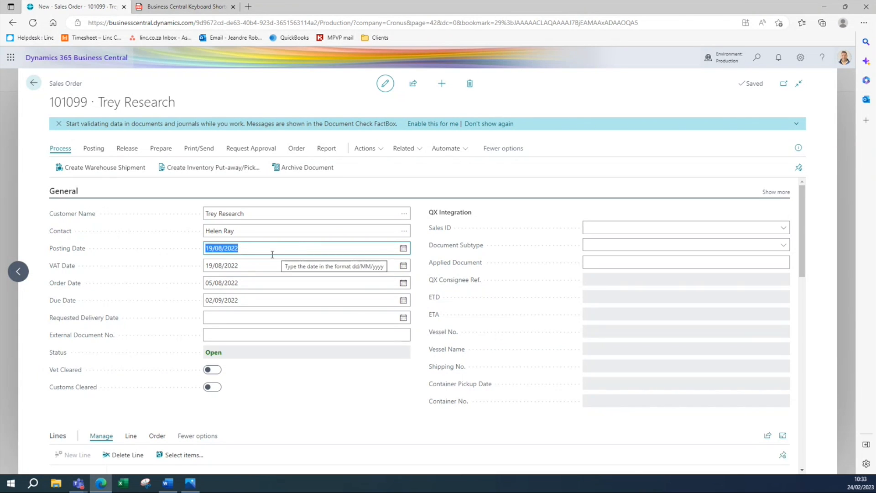
{"action": "type", "text": "19/02"}
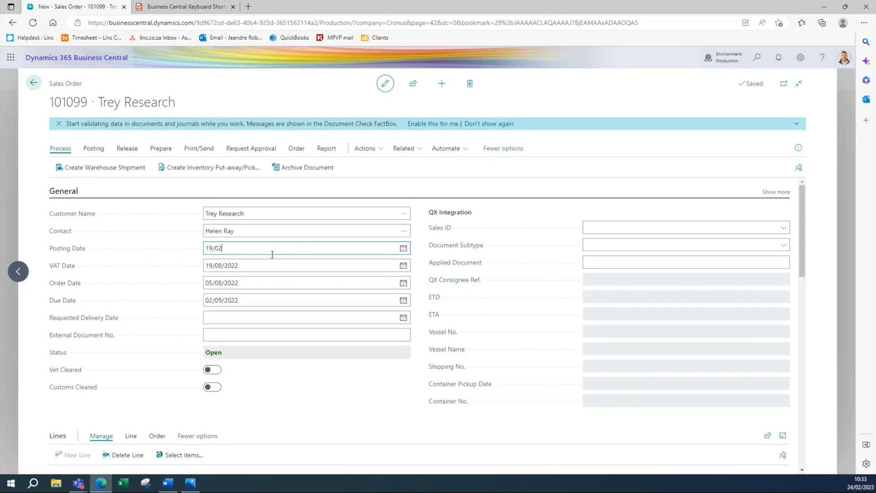
{"action": "key", "text": "Tab"}
{"action": "left_click", "coordinate": [270, 253]}
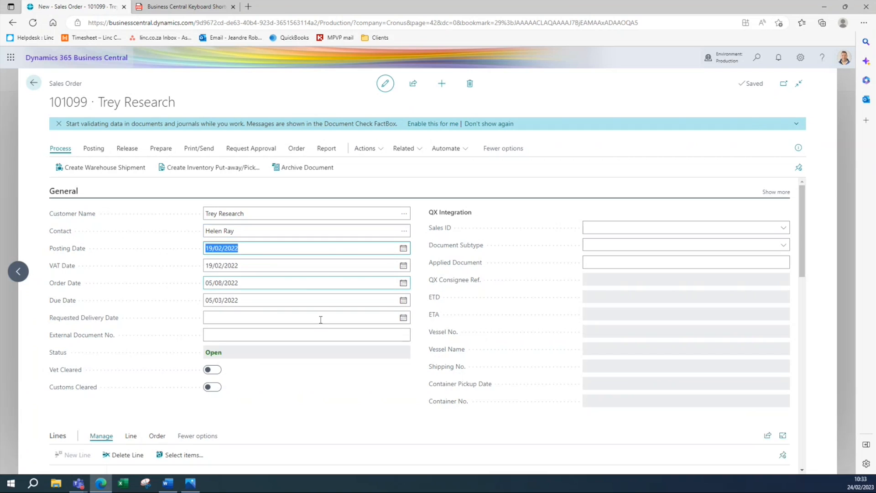
Step: Change the work date in My Settings to today's date, 24/02/2023
{"action": "left_click", "coordinate": [800, 61]}
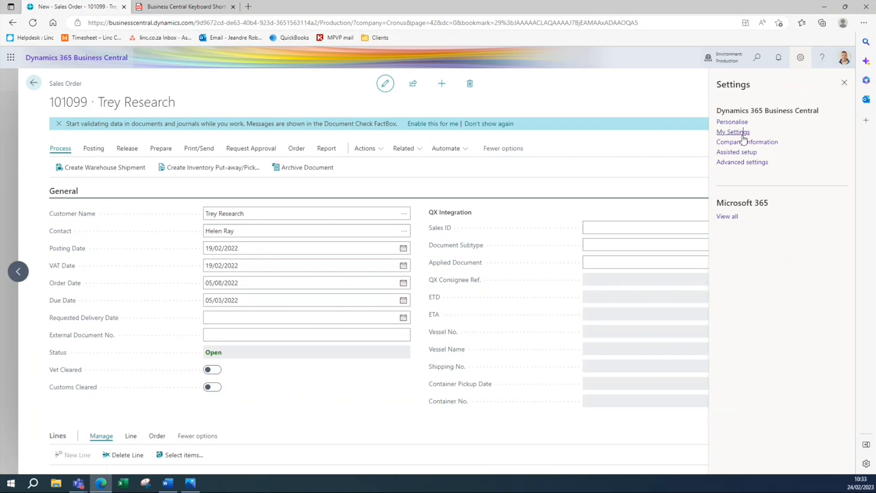
{"action": "left_click", "coordinate": [733, 132]}
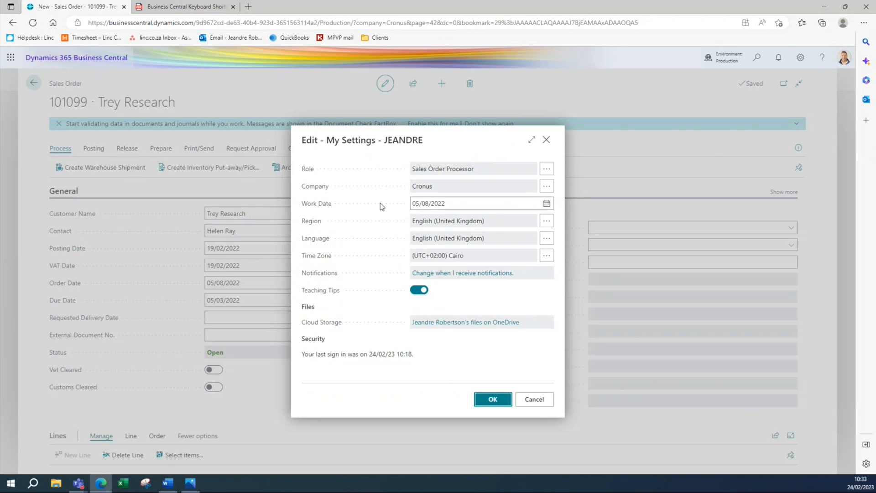
{"action": "left_click", "coordinate": [546, 204]}
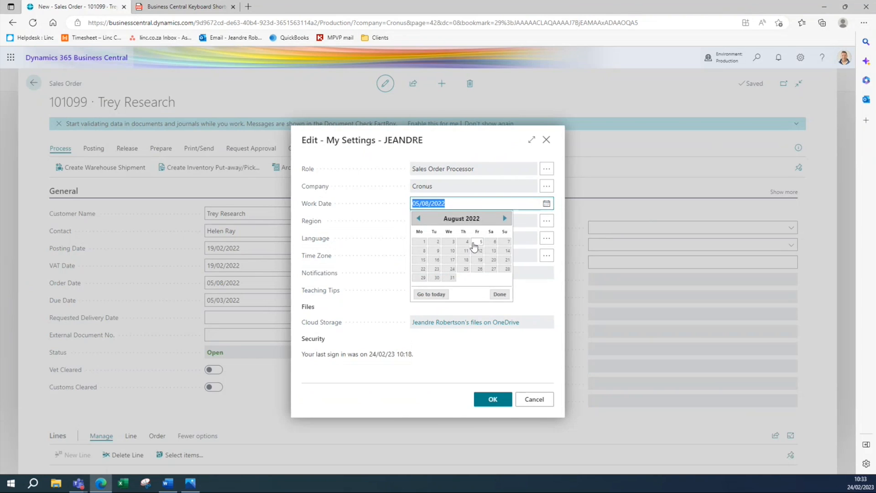
{"action": "left_click", "coordinate": [431, 294]}
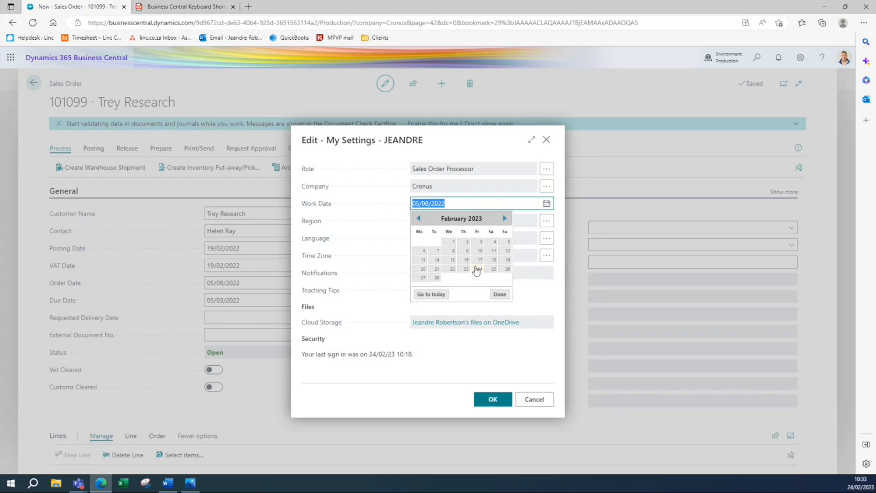
{"action": "left_click", "coordinate": [479, 269]}
{"action": "left_click", "coordinate": [490, 400]}
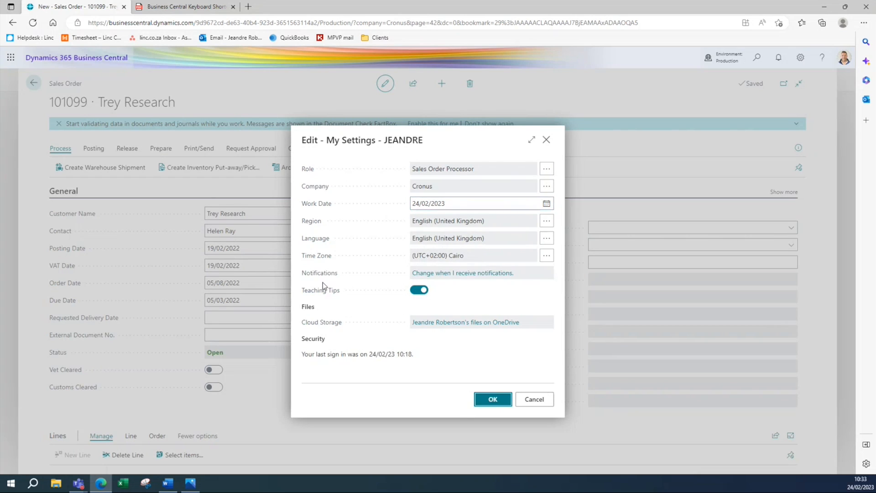
Step: Set the sales order's posting date to 20/02/2023 with the day-only entry 20
{"action": "left_click", "coordinate": [278, 248]}
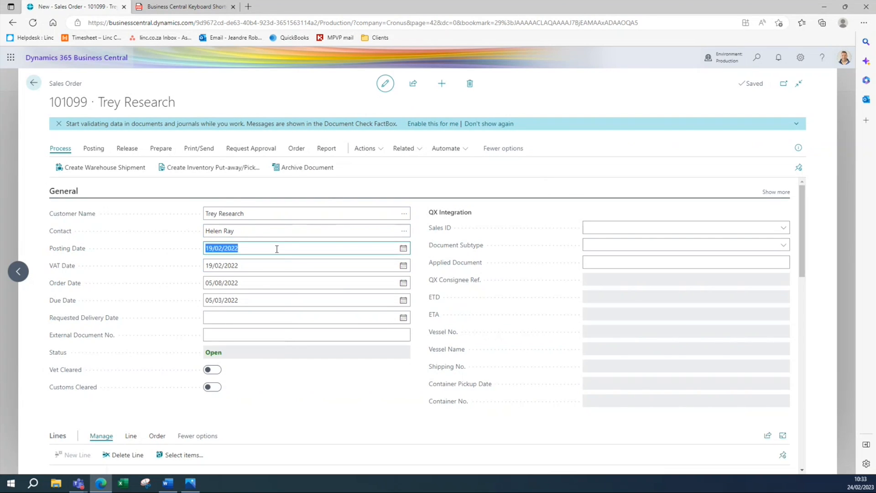
{"action": "type", "text": "20"}
{"action": "key", "text": "Tab"}
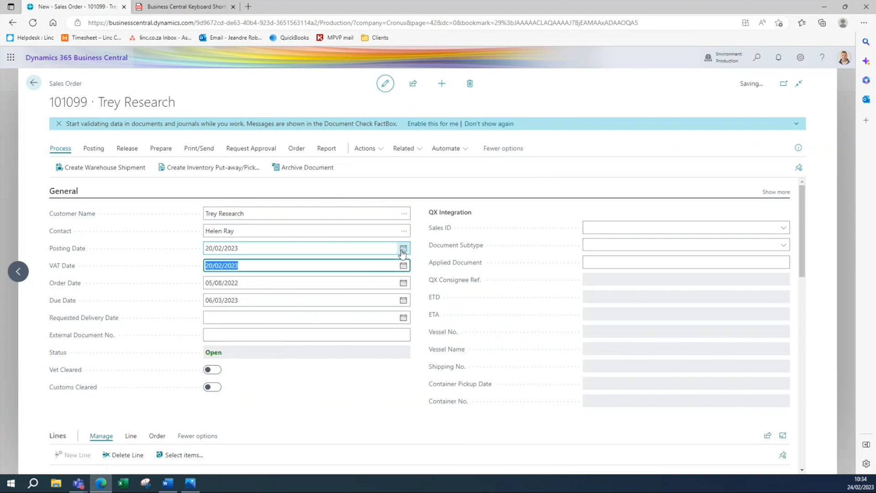
Step: Set the posting date to 03/02/2023 with the day-only entry 03
{"action": "left_click", "coordinate": [293, 253]}
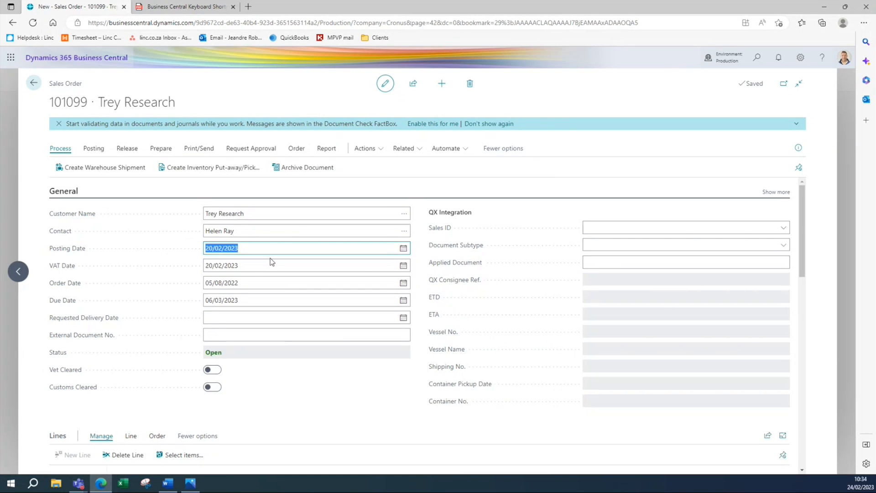
{"action": "type", "text": "03"}
{"action": "key", "text": "Tab"}
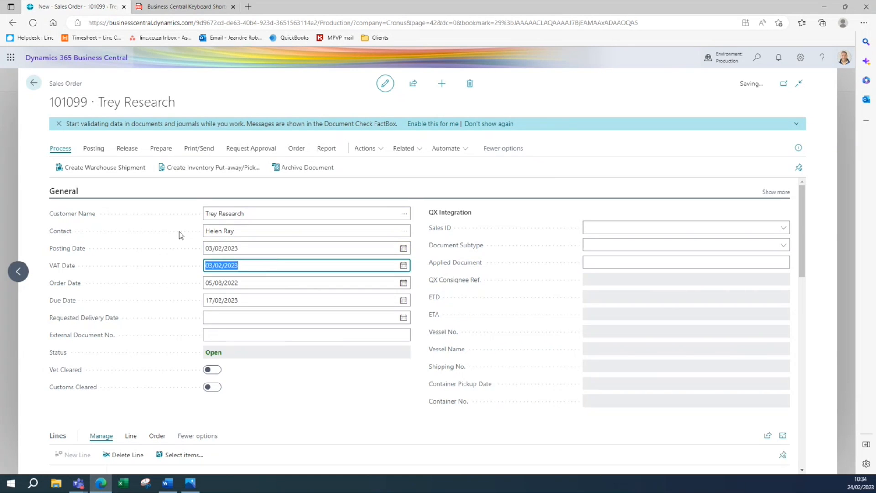
Step: Set the posting date to 29/01/2023 with the day-and-month entry 29/01, leaving out the year
{"action": "left_click", "coordinate": [282, 251]}
{"action": "left_click", "coordinate": [249, 269]}
{"action": "left_click", "coordinate": [278, 248]}
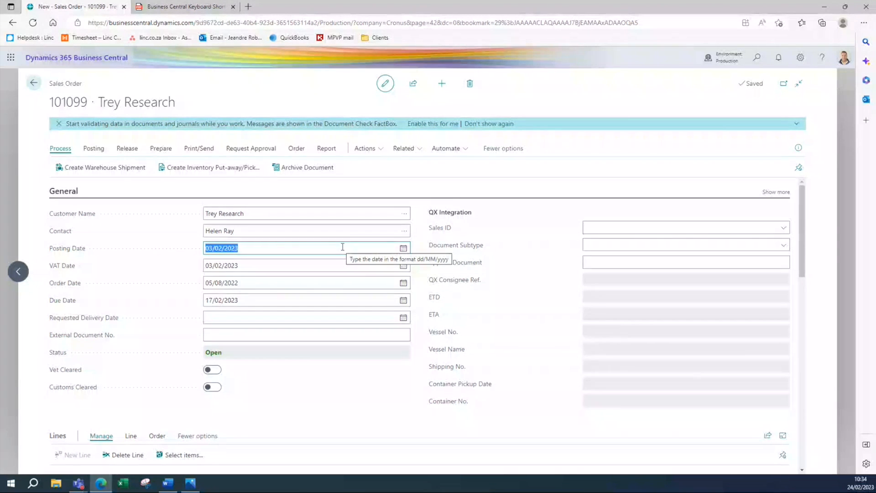
{"action": "type", "text": "29/01"}
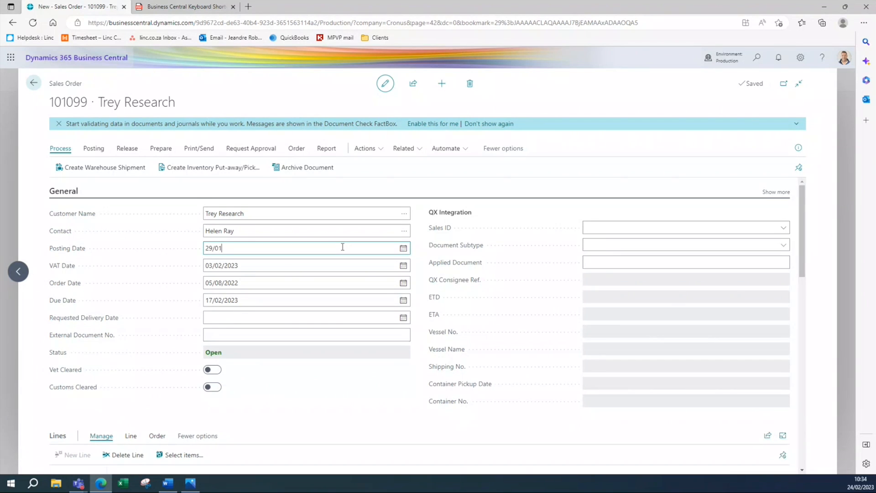
{"action": "type", "text": "/2023"}
{"action": "key", "text": "BackSpace"}
{"action": "key", "text": "BackSpace"}
{"action": "key", "text": "BackSpace"}
{"action": "key", "text": "BackSpace"}
{"action": "key", "text": "BackSpace"}
{"action": "key", "text": "Tab"}
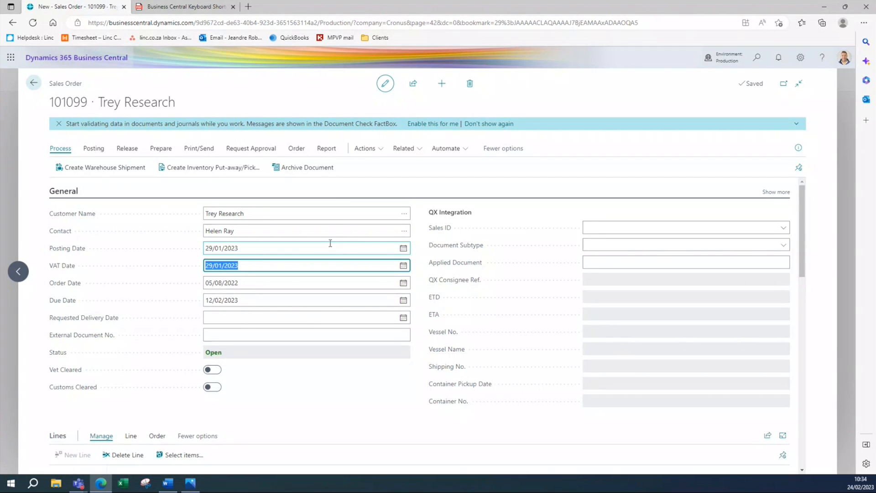
Step: Clear the sales order's posting date and set it to 20/02/2023 with the day-only entry 20
{"action": "left_click", "coordinate": [269, 250]}
{"action": "left_click", "coordinate": [269, 248]}
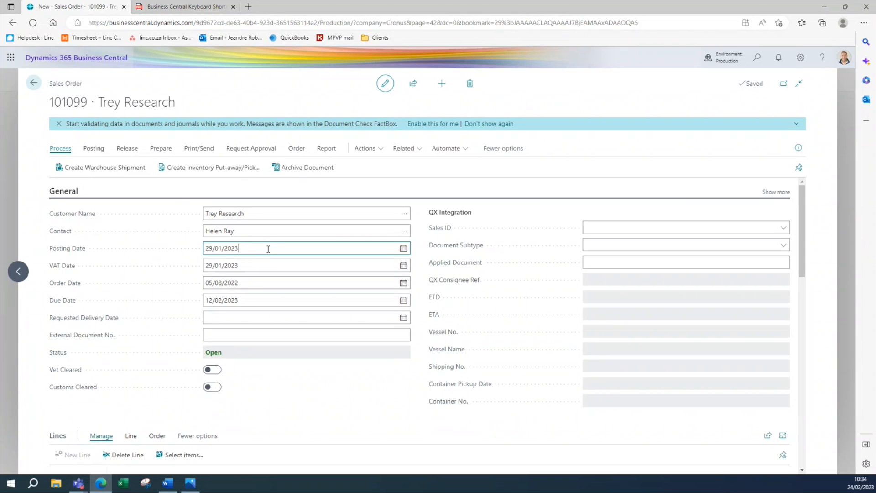
{"action": "key", "text": "BackSpace"}
{"action": "key", "text": "BackSpace"}
{"action": "key", "text": "BackSpace"}
{"action": "key", "text": "BackSpace"}
{"action": "key", "text": "BackSpace"}
{"action": "key", "text": "BackSpace"}
{"action": "key", "text": "BackSpace"}
{"action": "key", "text": "BackSpace"}
{"action": "key", "text": "BackSpace"}
{"action": "key", "text": "BackSpace"}
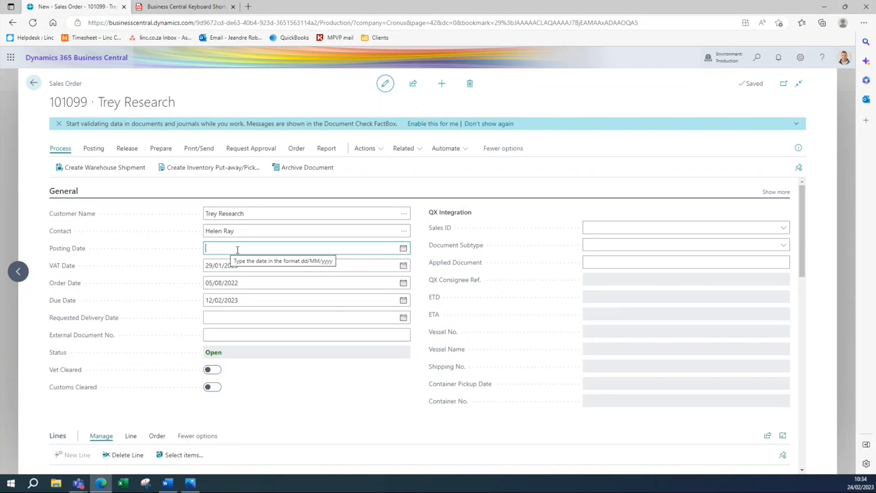
{"action": "type", "text": "20"}
{"action": "key", "text": "Tab"}
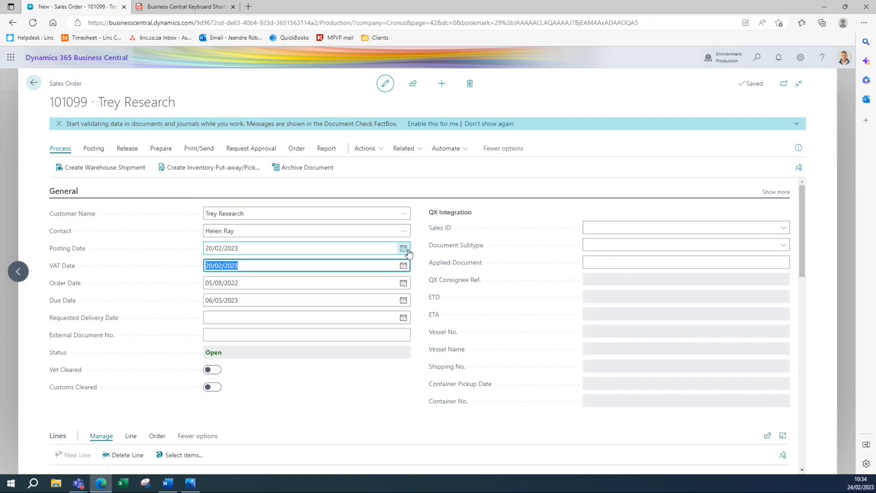
Step: Use the calendar picker to set the sales order's posting date to 14/09/2022
{"action": "left_click", "coordinate": [403, 248]}
{"action": "left_click", "coordinate": [211, 263]}
{"action": "left_click", "coordinate": [211, 263]}
{"action": "left_click", "coordinate": [211, 263]}
{"action": "left_click", "coordinate": [211, 263]}
{"action": "left_click", "coordinate": [211, 263]}
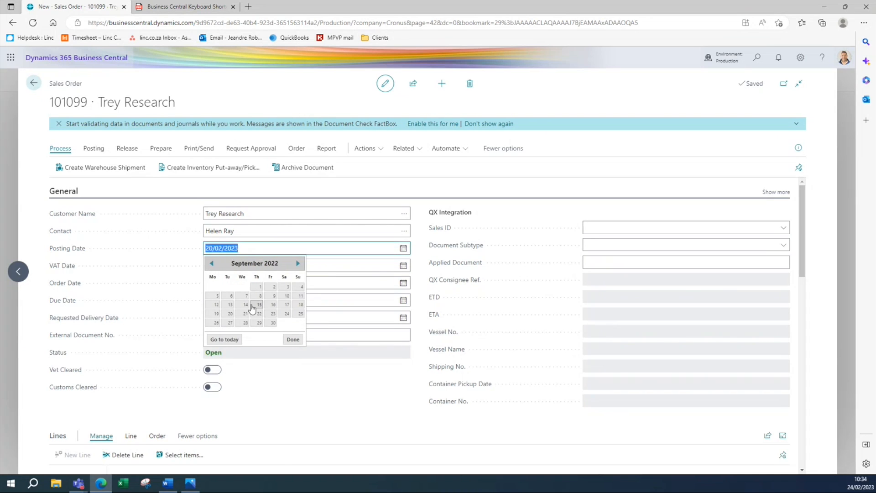
{"action": "left_click", "coordinate": [251, 305]}
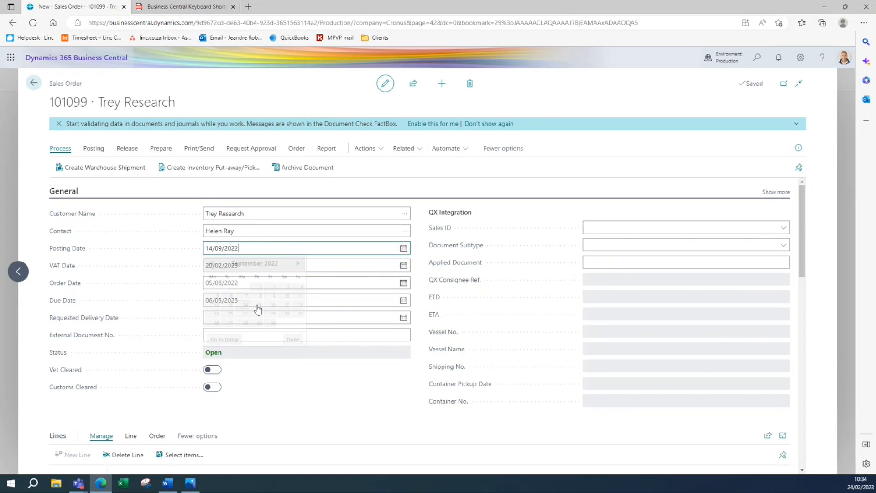
{"action": "triple_click", "coordinate": [261, 248]}
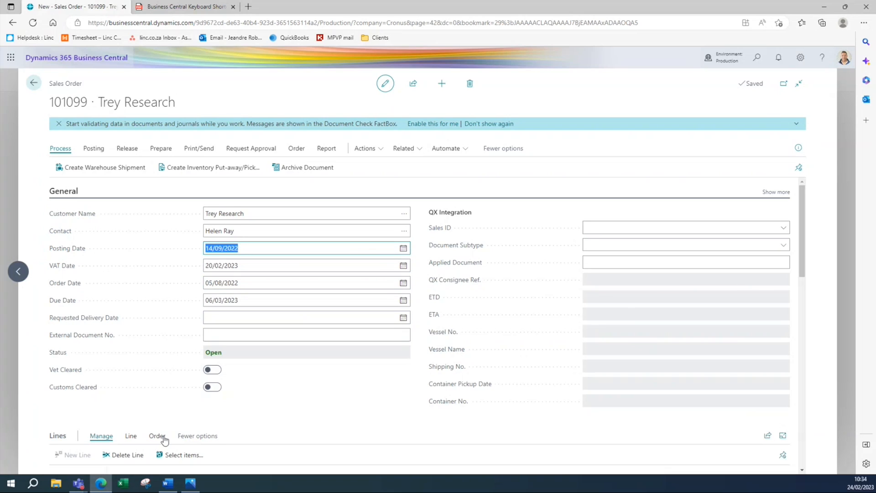
{"action": "left_click", "coordinate": [168, 482]}
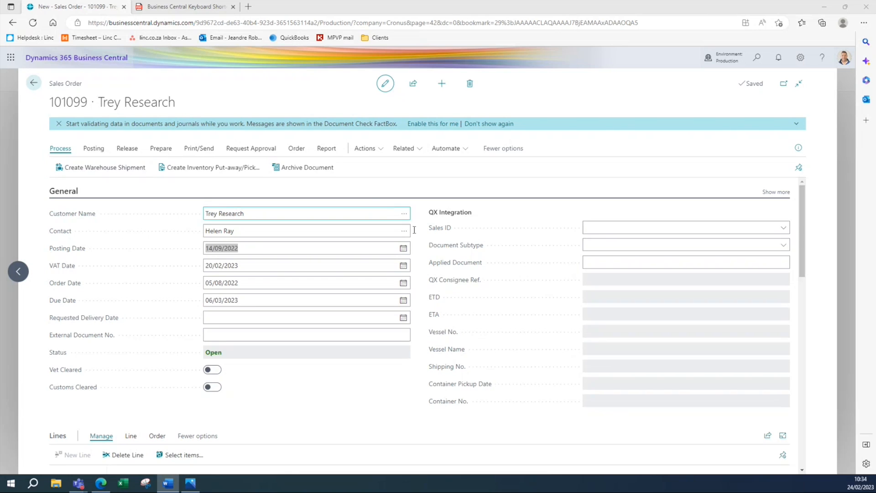
{"action": "left_click", "coordinate": [364, 219]}
{"action": "scroll", "coordinate": [298, 278], "scroll_direction": "down", "scroll_amount": 5}
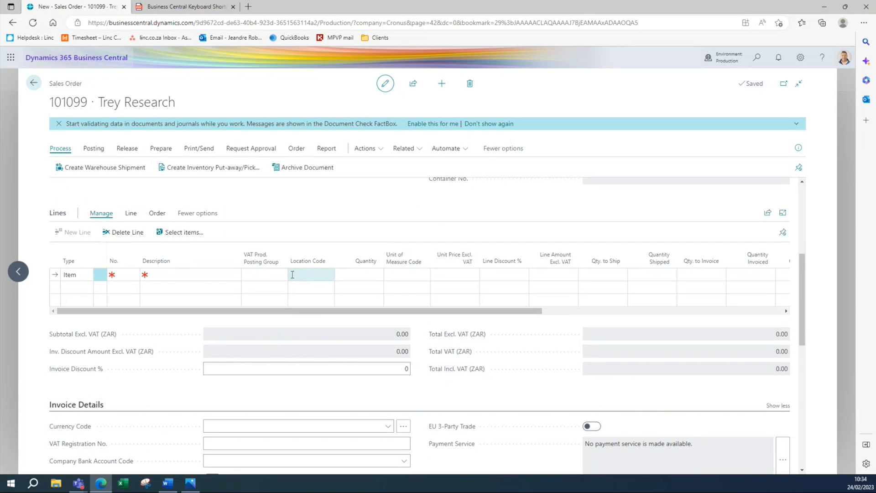
{"action": "scroll", "coordinate": [307, 210], "scroll_direction": "up", "scroll_amount": 5}
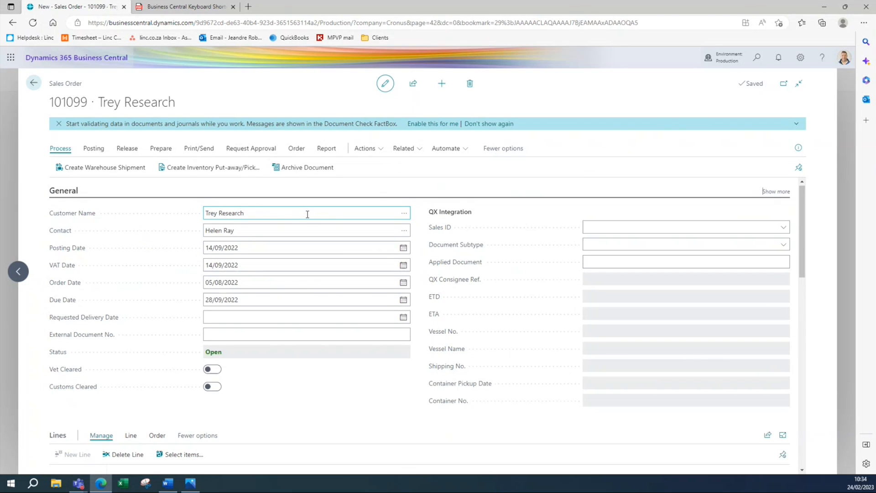
Step: Switch to the image viewer to consult the reference image
{"action": "mouse_move", "coordinate": [445, 230]}
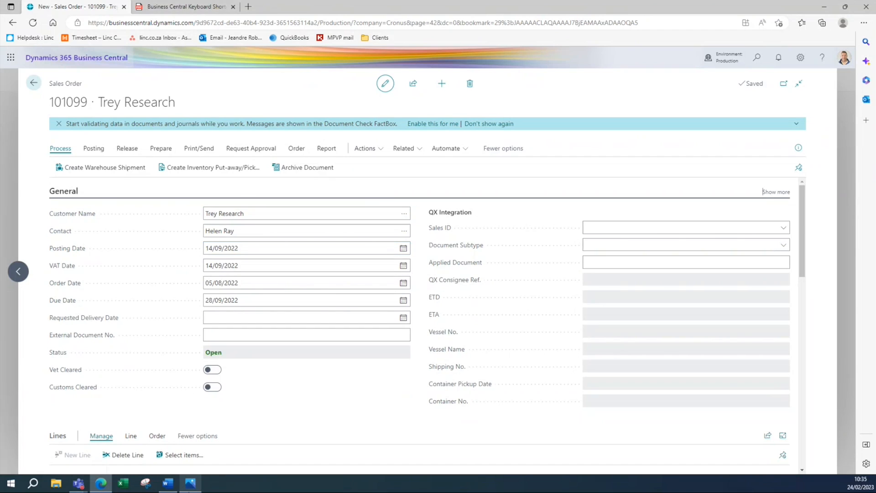
{"action": "left_click", "coordinate": [190, 482]}
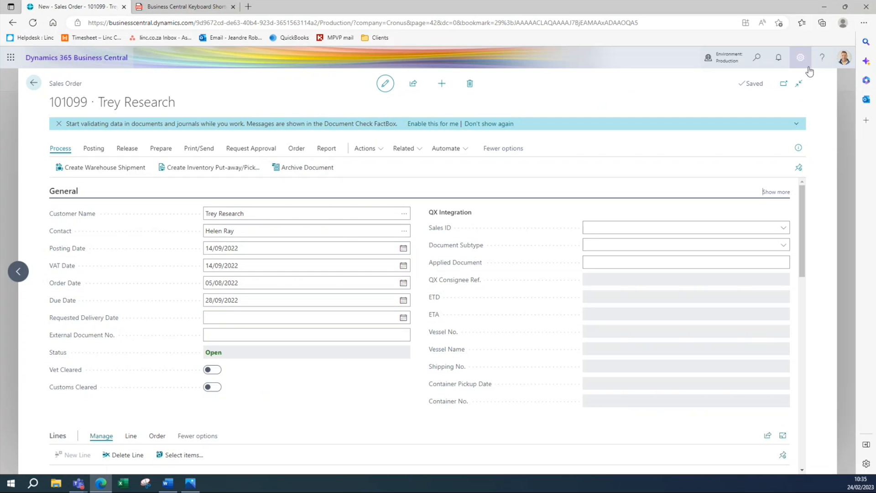
Step: Change the region in My Settings to English (South Africa), searching the available languages for "englis"
{"action": "left_click", "coordinate": [801, 57]}
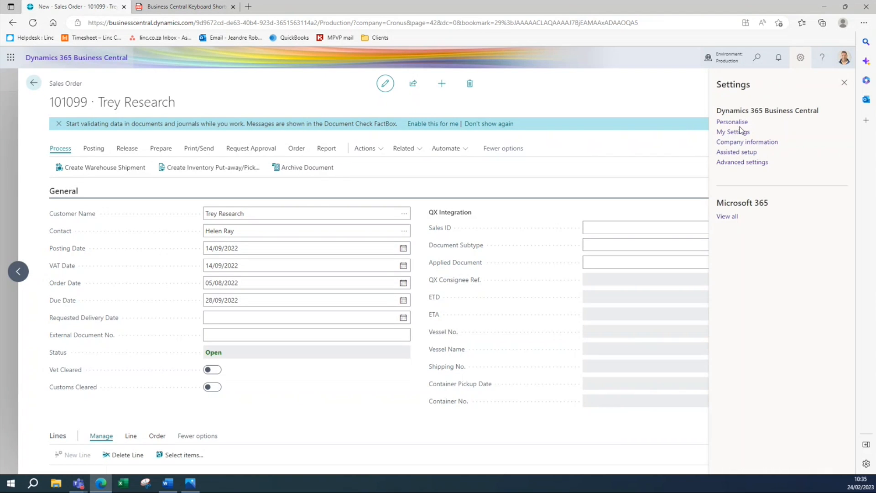
{"action": "left_click", "coordinate": [733, 132]}
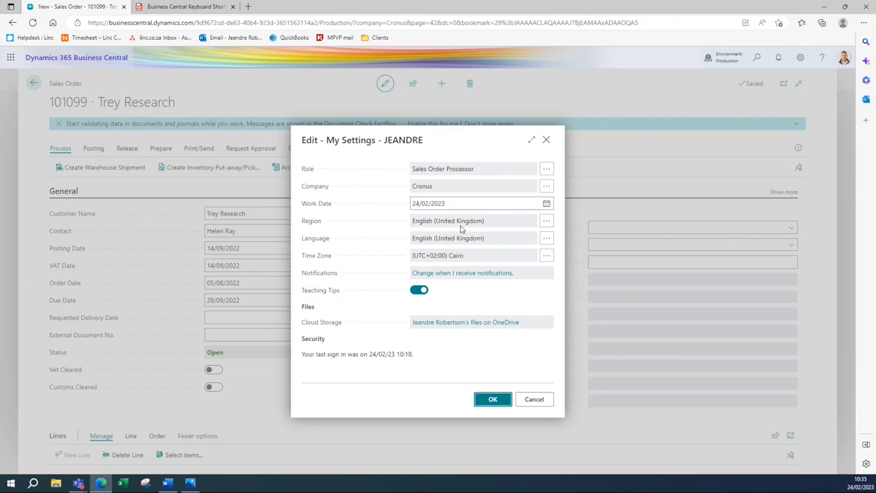
{"action": "left_click", "coordinate": [544, 221]}
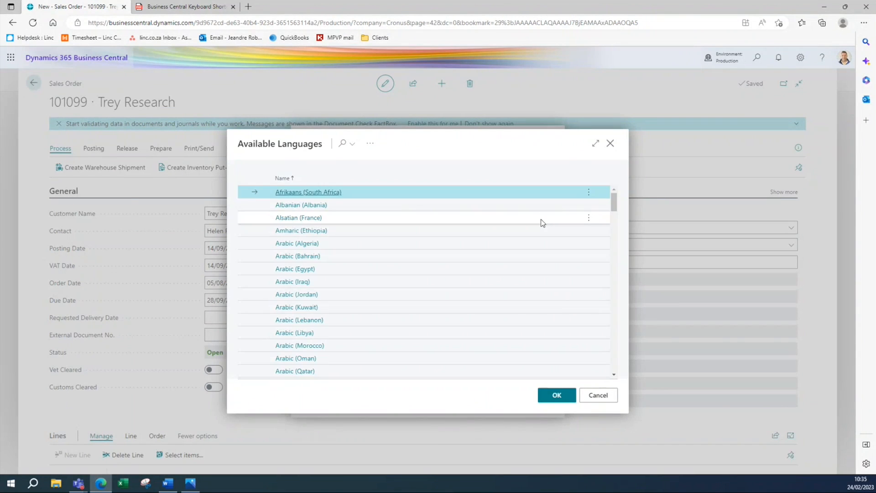
{"action": "left_click", "coordinate": [342, 144]}
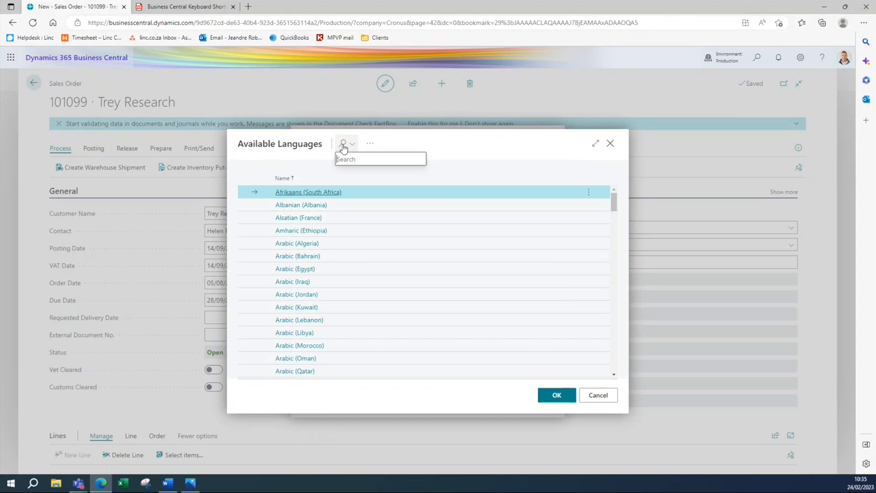
{"action": "type", "text": "englis"}
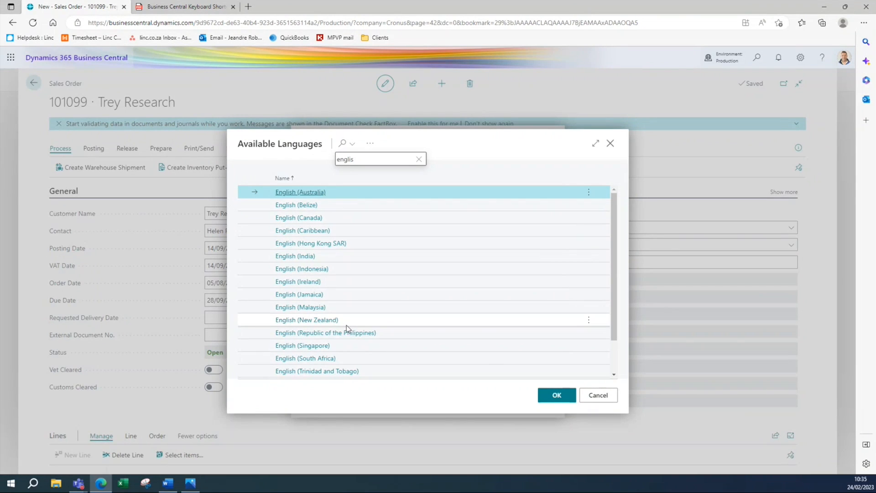
{"action": "left_click", "coordinate": [310, 358]}
{"action": "key", "text": "Return"}
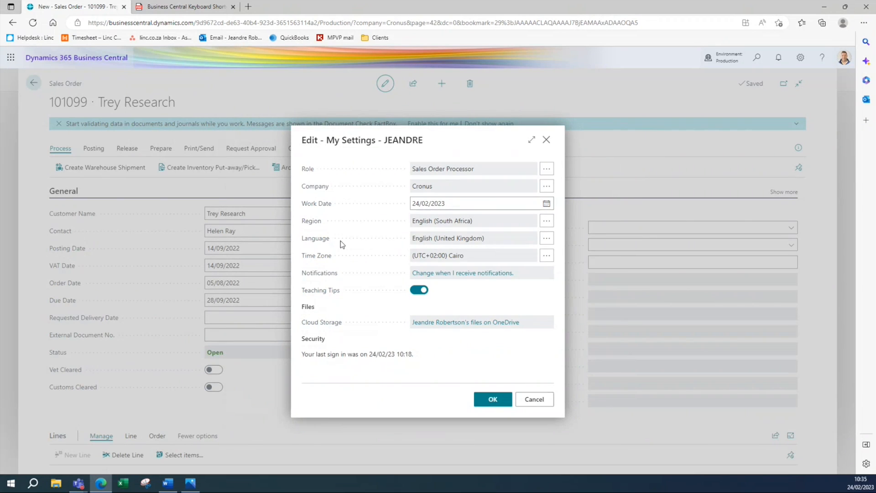
Step: Set the region in My Settings back to English (United Kingdom)
{"action": "left_click", "coordinate": [497, 225]}
{"action": "left_click", "coordinate": [343, 144]}
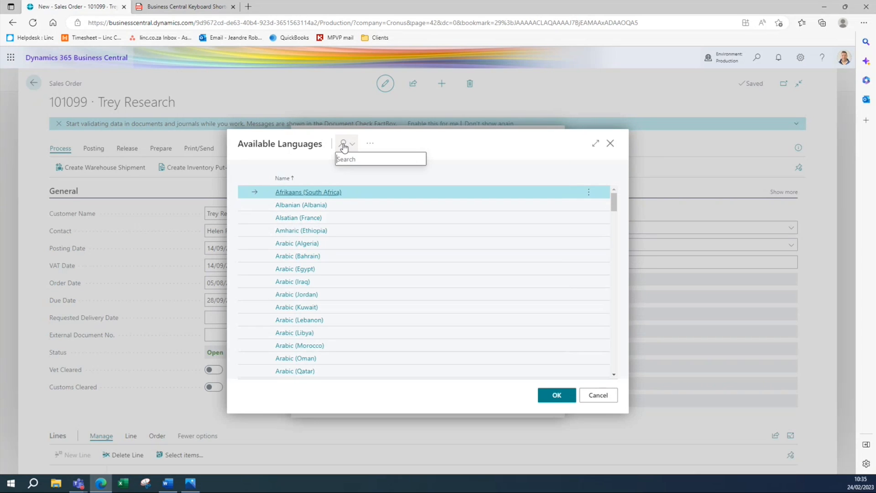
{"action": "type", "text": "englis"}
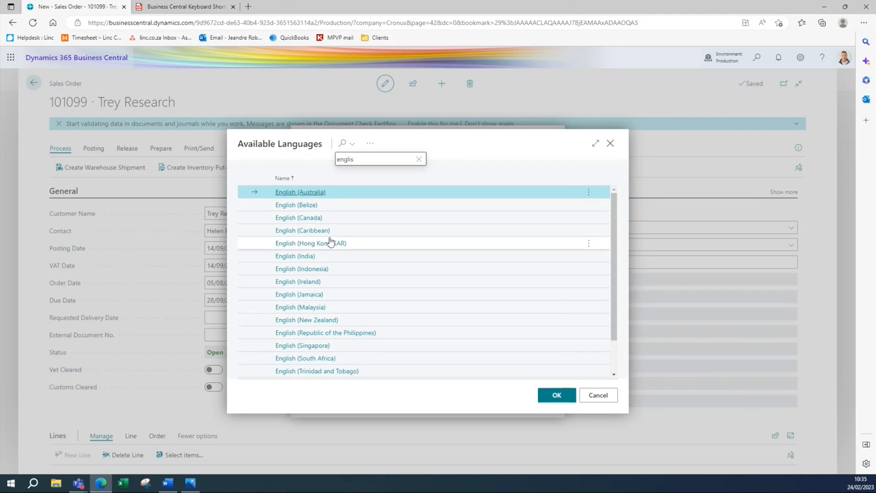
{"action": "scroll", "coordinate": [331, 320], "scroll_direction": "down", "scroll_amount": 3}
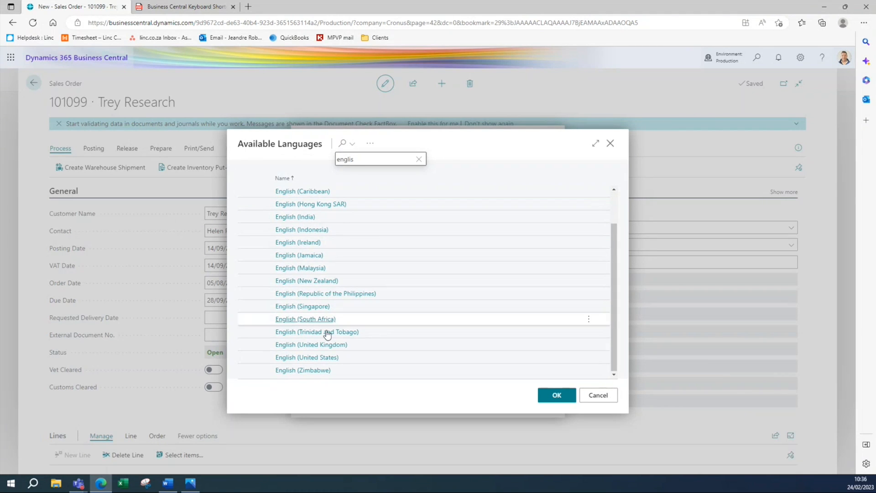
{"action": "left_click", "coordinate": [324, 344]}
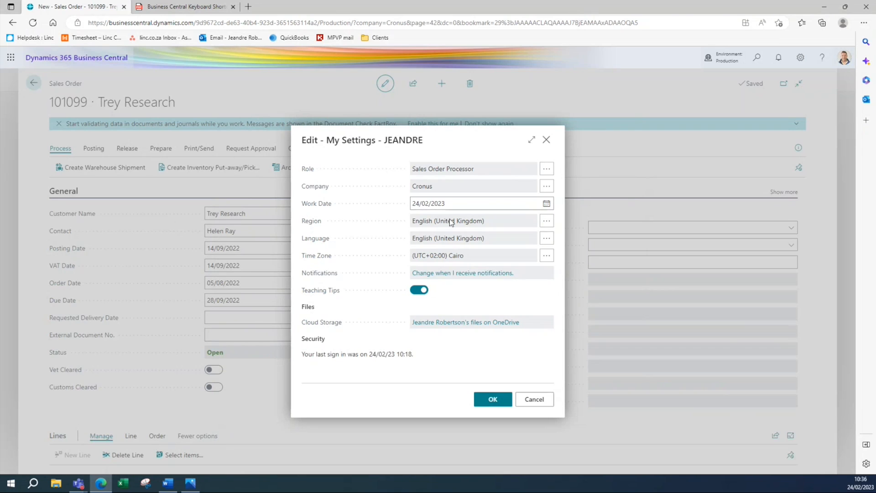
Step: Select English (South Africa) as the language in My Settings and close the dialog without applying the change
{"action": "left_click", "coordinate": [547, 238]}
{"action": "left_click", "coordinate": [340, 144]}
{"action": "type", "text": "english"}
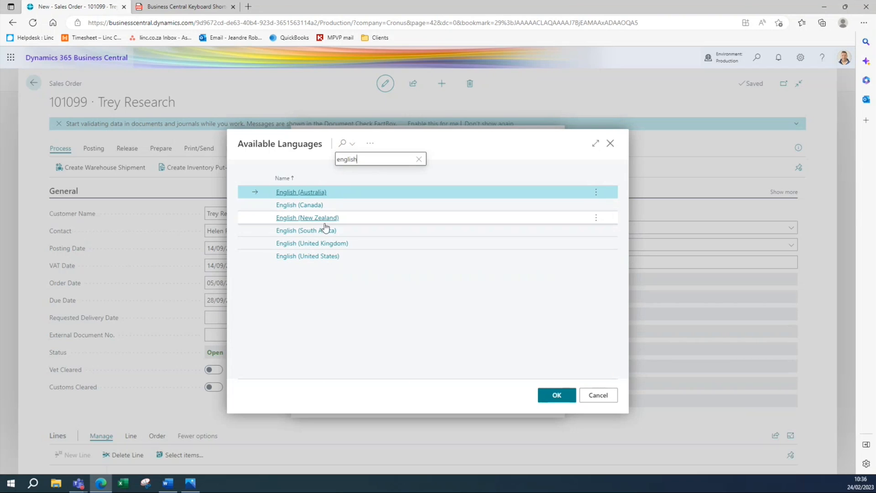
{"action": "left_click", "coordinate": [305, 232]}
{"action": "left_click", "coordinate": [305, 232]}
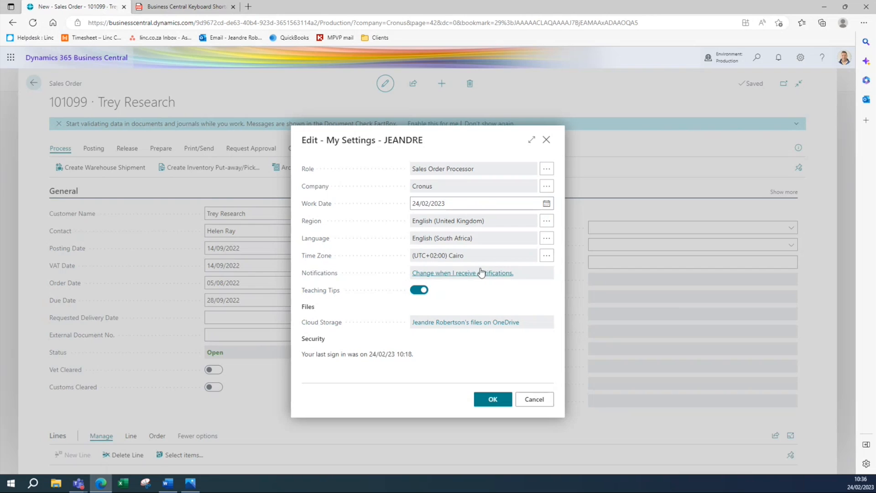
{"action": "key", "text": "Escape"}
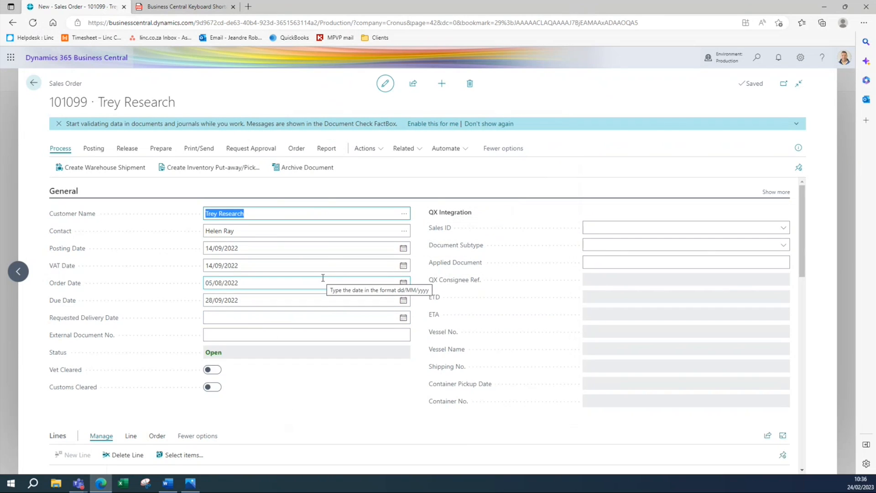
Step: Read the reference images Dates Shortcuts.png and Setting Ranges.png in the image viewer and close both
{"action": "left_click", "coordinate": [190, 482]}
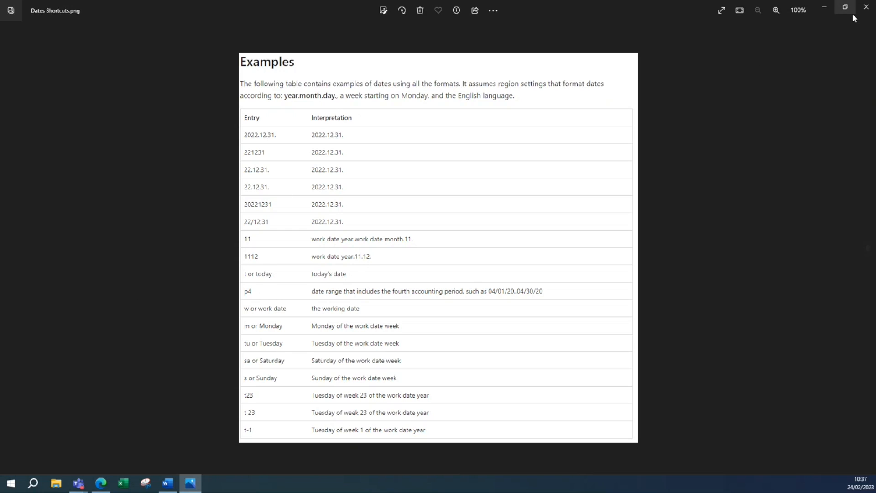
{"action": "left_click", "coordinate": [866, 6]}
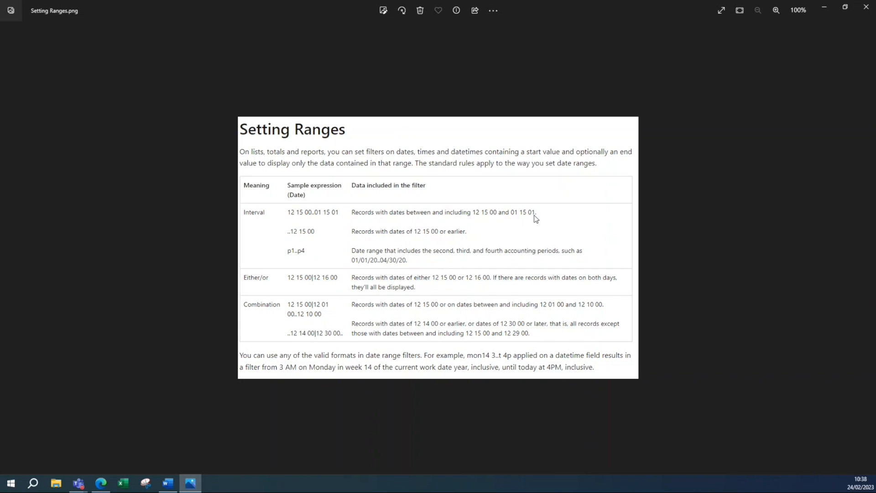
{"action": "left_click", "coordinate": [862, 13]}
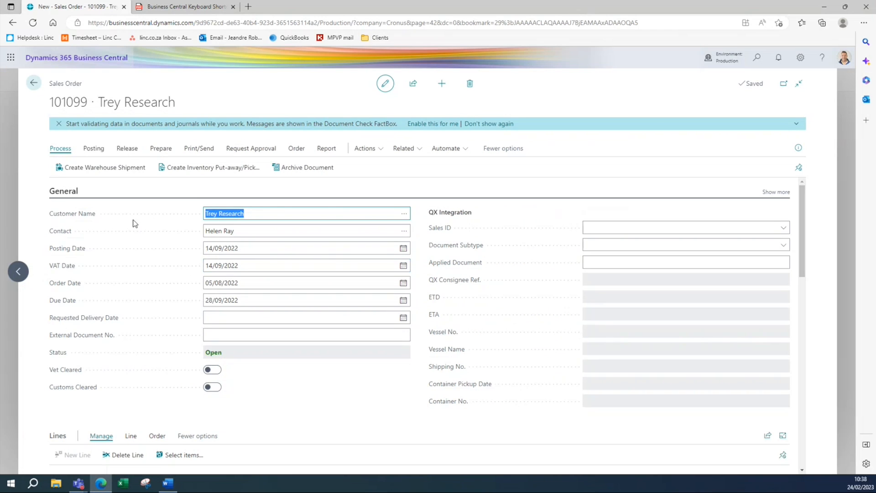
Step: Close the sales order and look up the copy-from-cell-above shortcut in the Business Central Keyboard Shortcuts PDF
{"action": "key", "text": "Escape"}
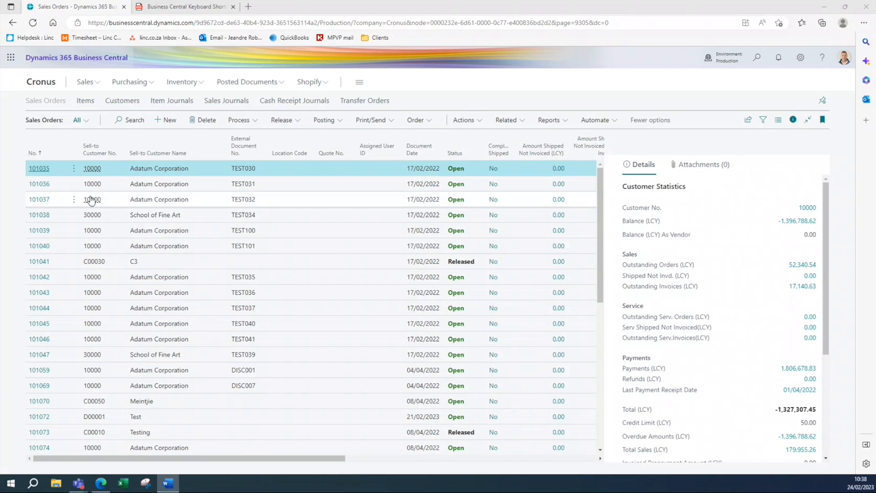
{"action": "left_click", "coordinate": [168, 7]}
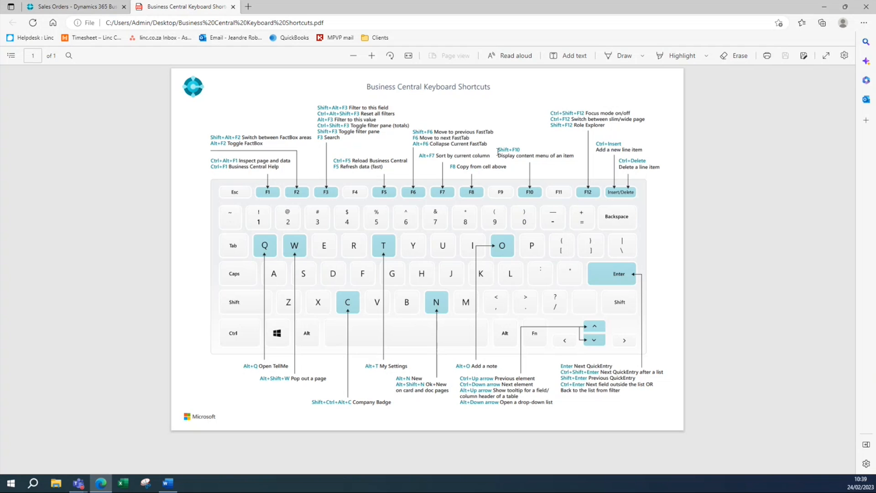
{"action": "left_click_drag", "start_coordinate": [451, 166], "coordinate": [506, 168]}
Step: Open the Adatum Corporation sales order with external document TEST101 and start a second line with the same G/L account as the first
{"action": "left_click", "coordinate": [82, 6]}
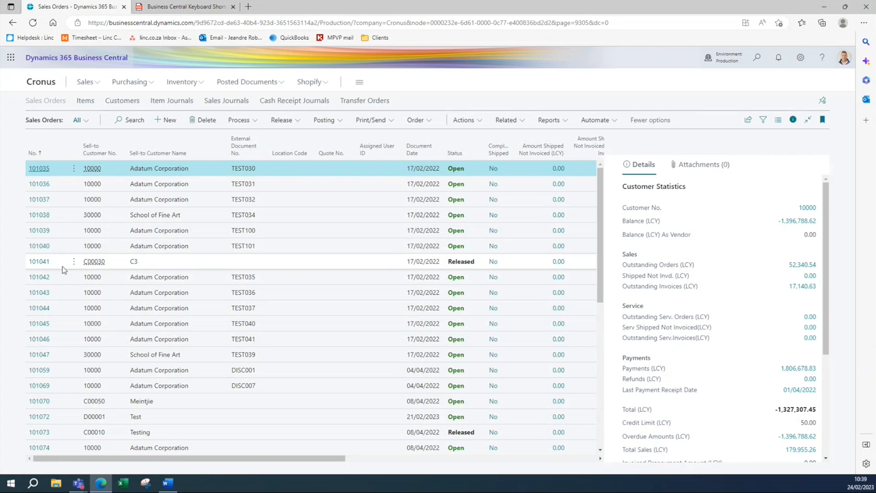
{"action": "left_click", "coordinate": [40, 247]}
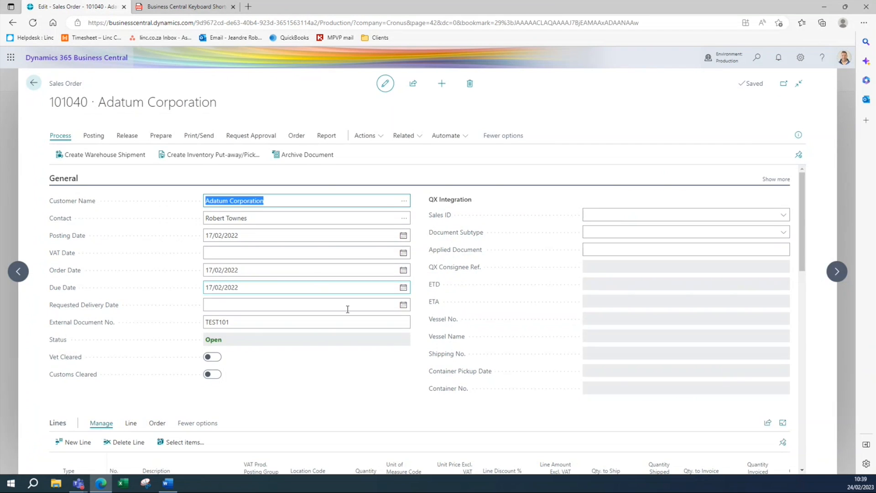
{"action": "scroll", "coordinate": [349, 315], "scroll_direction": "down", "scroll_amount": 5}
{"action": "left_click", "coordinate": [71, 301]}
{"action": "left_click", "coordinate": [71, 300]}
{"action": "key", "text": "Tab"}
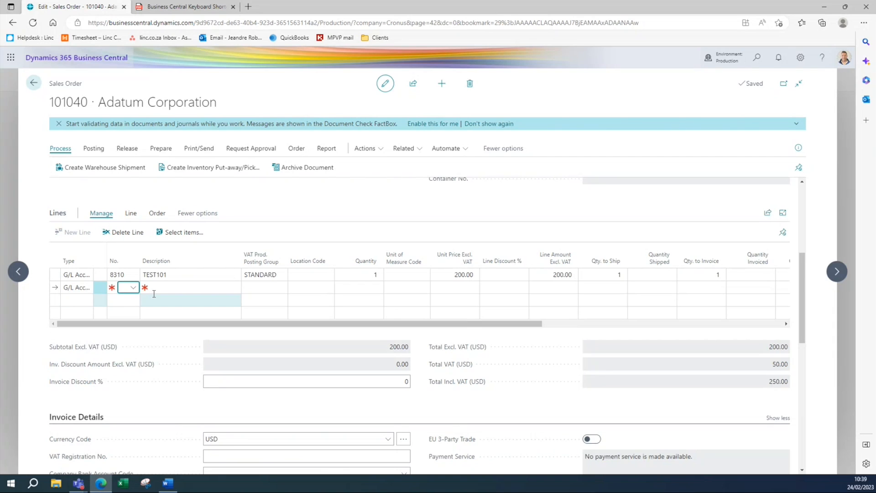
{"action": "type", "text": "8310"}
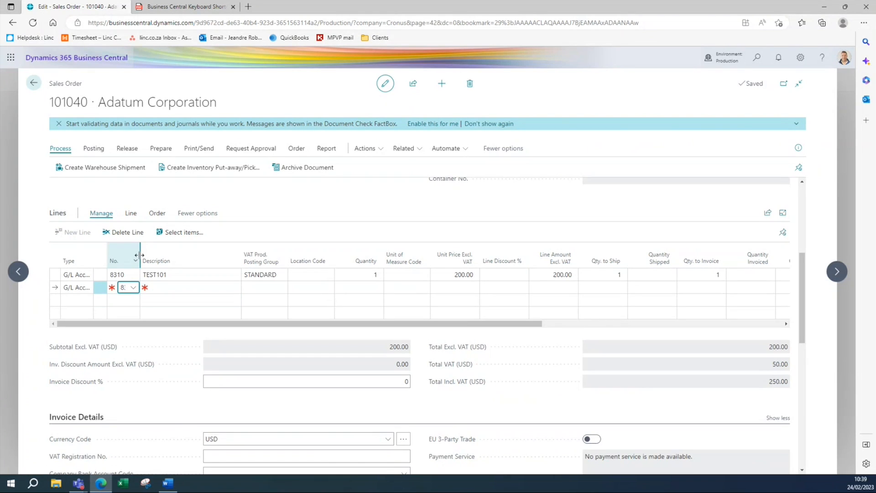
{"action": "left_click", "coordinate": [120, 290]}
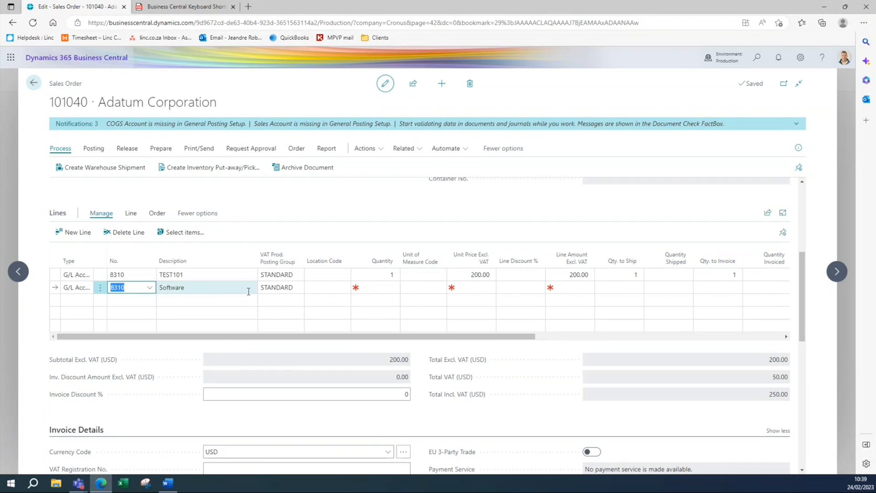
Step: Fill the second sales line by copying description TEST101, quantity 1 and unit price 200 from the line above
{"action": "left_click", "coordinate": [219, 291]}
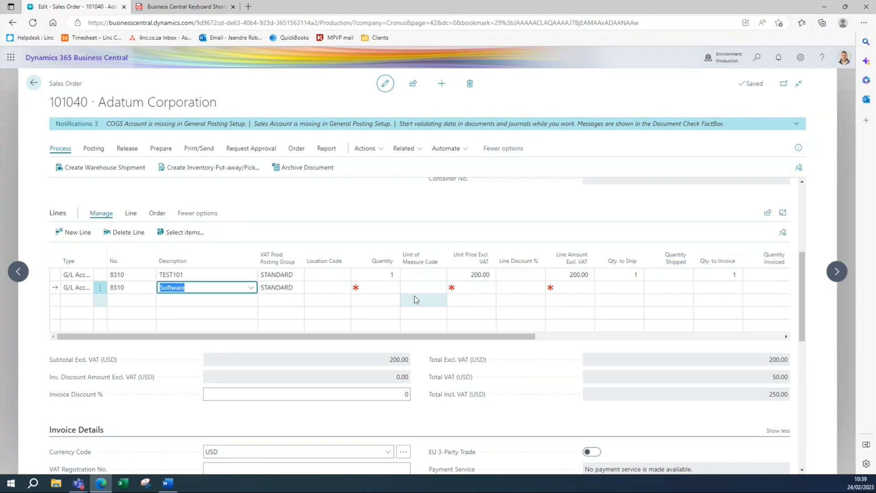
{"action": "key", "text": "F8"}
{"action": "key", "text": "Tab"}
{"action": "key", "text": "Tab"}
{"action": "key", "text": "Tab"}
{"action": "key", "text": "Tab"}
{"action": "key", "text": "Tab"}
{"action": "key", "text": "Tab"}
{"action": "key", "text": "Tab"}
{"action": "key", "text": "Tab"}
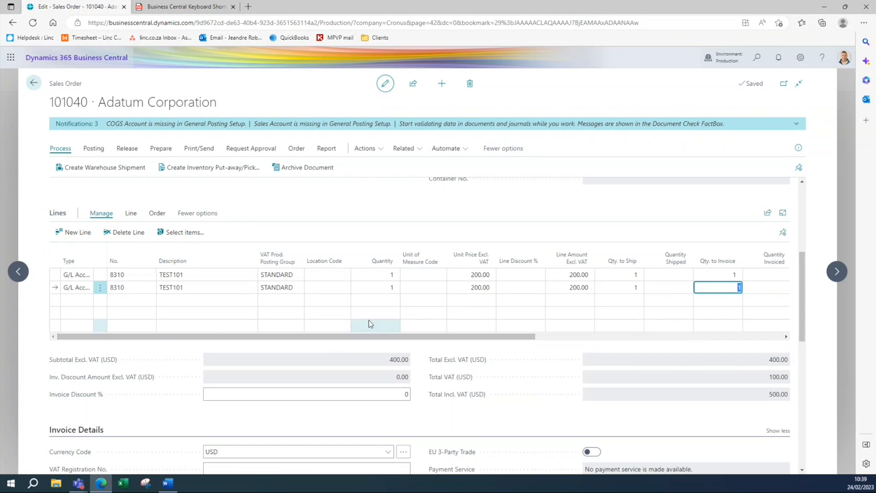
Step: Add a third sales line repeating the line above: same G/L account, description TEST101, quantity 1 and unit price 200
{"action": "left_click", "coordinate": [67, 301]}
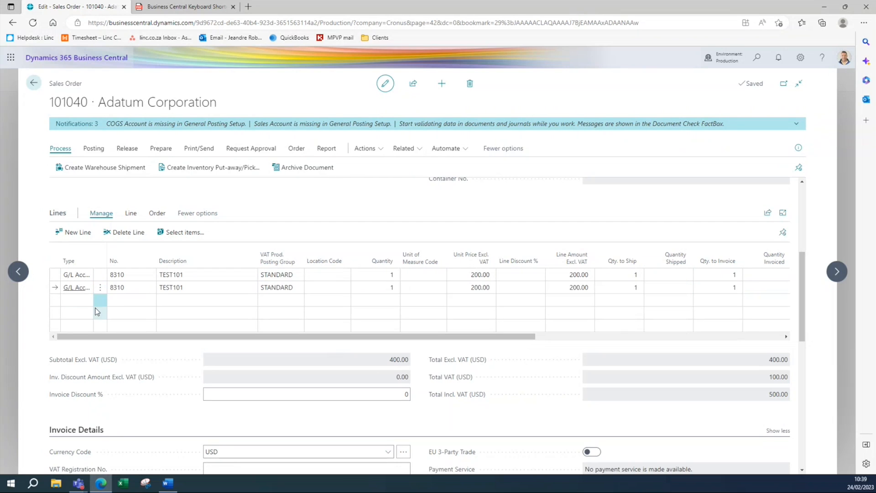
{"action": "left_click", "coordinate": [132, 301]}
{"action": "type", "text": "8310"}
{"action": "key", "text": "Tab"}
{"action": "key", "text": "Tab"}
{"action": "key", "text": "Tab"}
{"action": "key", "text": "Tab"}
{"action": "type", "text": "1"}
{"action": "key", "text": "Tab"}
{"action": "key", "text": "Tab"}
{"action": "type", "text": "200"}
{"action": "key", "text": "Tab"}
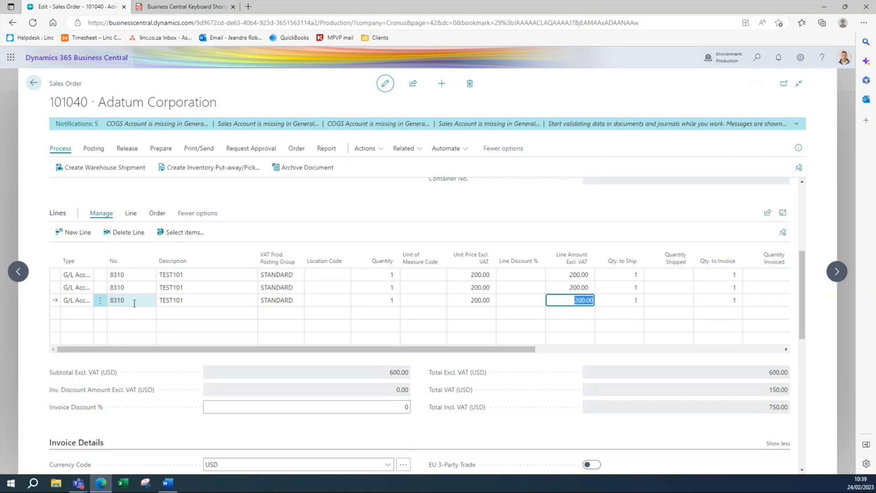
Step: Add a fourth G/L account line by copying each value from the third line, cell by cell, through the line amount
{"action": "key", "text": "Return"}
{"action": "key", "text": "shift+Tab"}
{"action": "key", "text": "shift+Tab"}
{"action": "type", "text": "g"}
{"action": "key", "text": "F8"}
{"action": "key", "text": "F8"}
{"action": "key", "text": "F8"}
{"action": "key", "text": "F8"}
{"action": "key", "text": "F8"}
{"action": "key", "text": "F8"}
{"action": "key", "text": "F8"}
{"action": "key", "text": "F8"}
{"action": "key", "text": "F8"}
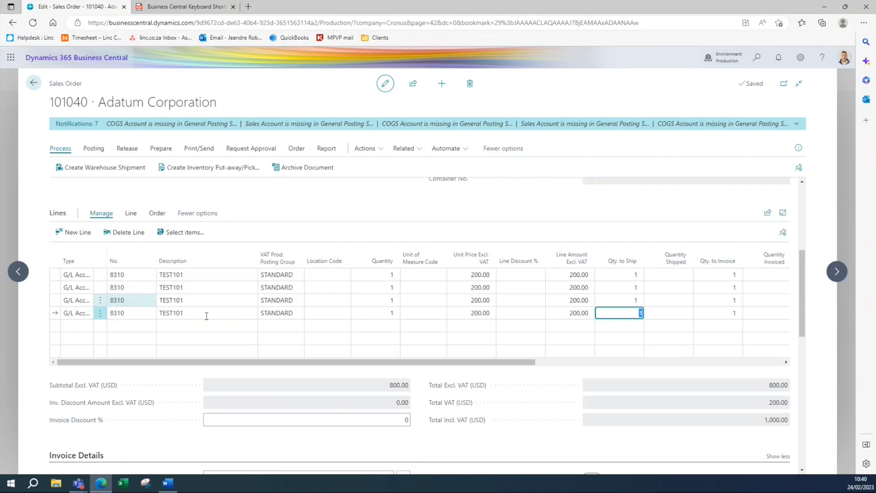
Step: Set the first line's location code to EAST and copy it down to the other three lines
{"action": "scroll", "coordinate": [470, 362], "scroll_direction": "right", "scroll_amount": 3}
{"action": "scroll", "coordinate": [470, 362], "scroll_direction": "left", "scroll_amount": 3}
{"action": "left_click", "coordinate": [326, 272]}
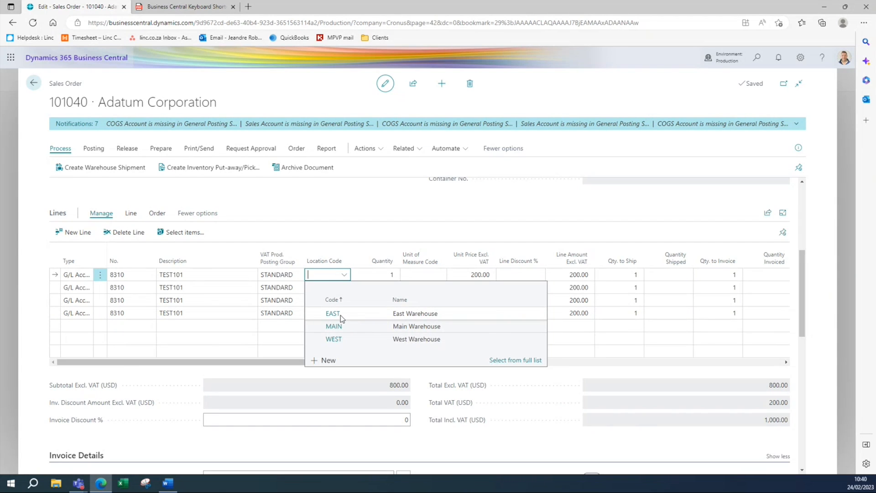
{"action": "left_click", "coordinate": [340, 315]}
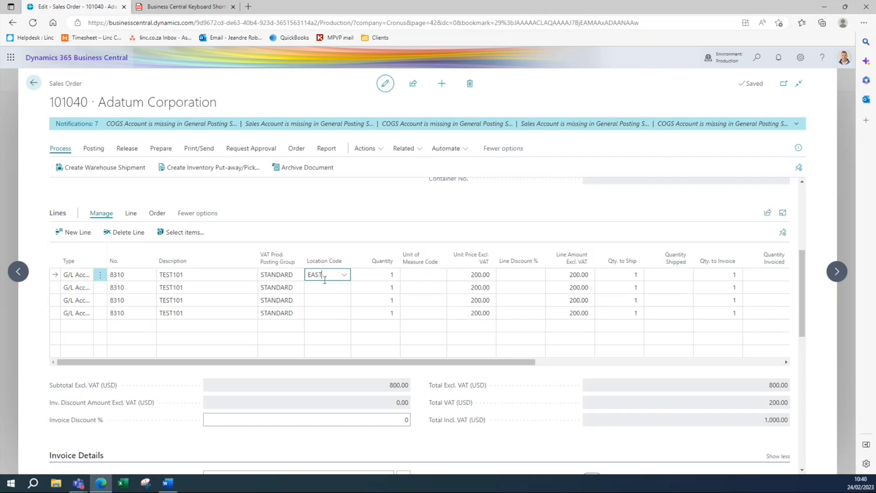
{"action": "key", "text": "Down"}
{"action": "key", "text": "F8"}
{"action": "key", "text": "Down"}
{"action": "key", "text": "F8"}
{"action": "key", "text": "Down"}
{"action": "key", "text": "F8"}
{"action": "key", "text": "Tab"}
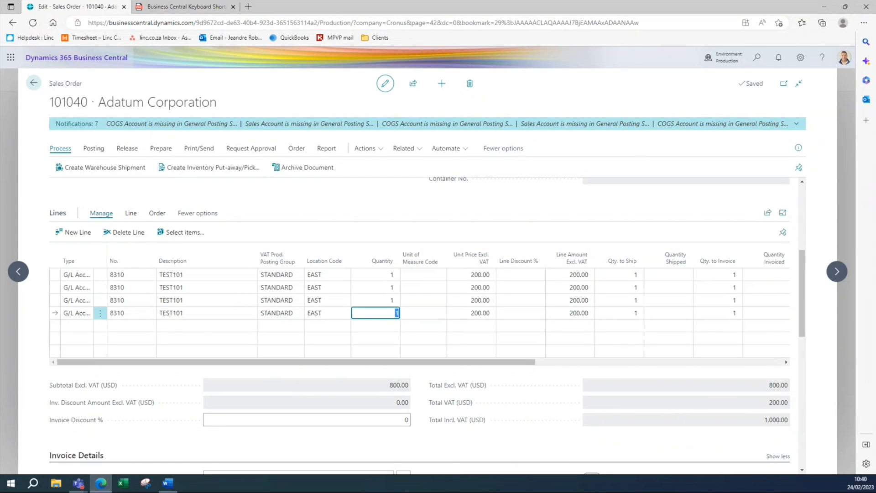
Step: Close the sales order and return to the Sales Orders list
{"action": "key", "text": "alt+Tab"}
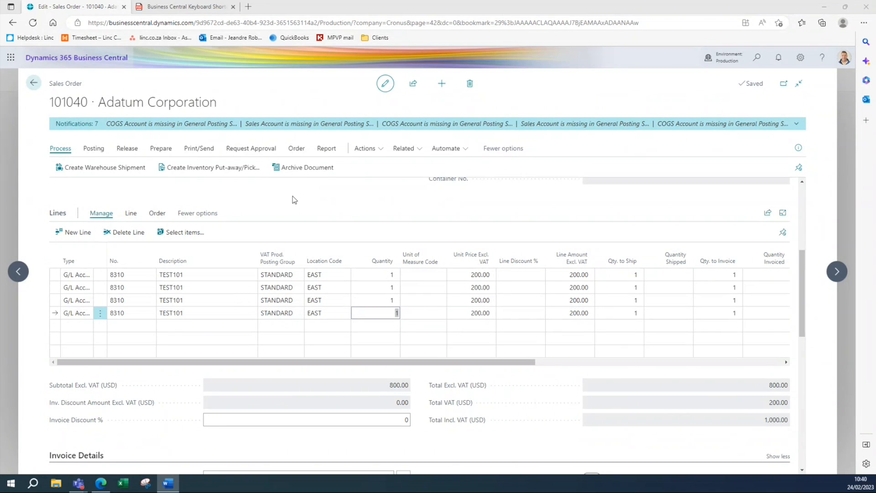
{"action": "key", "text": "alt+Tab"}
{"action": "left_click", "coordinate": [510, 273]}
{"action": "key", "text": "Escape"}
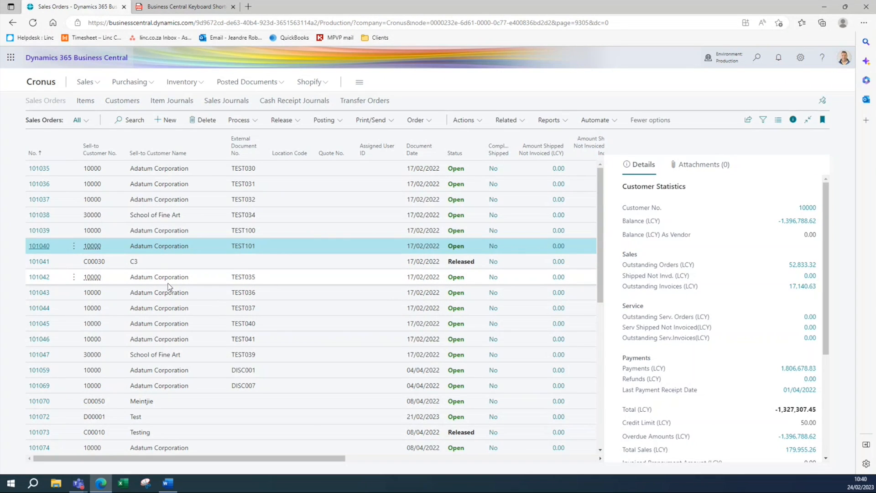
{"action": "key", "text": "Up"}
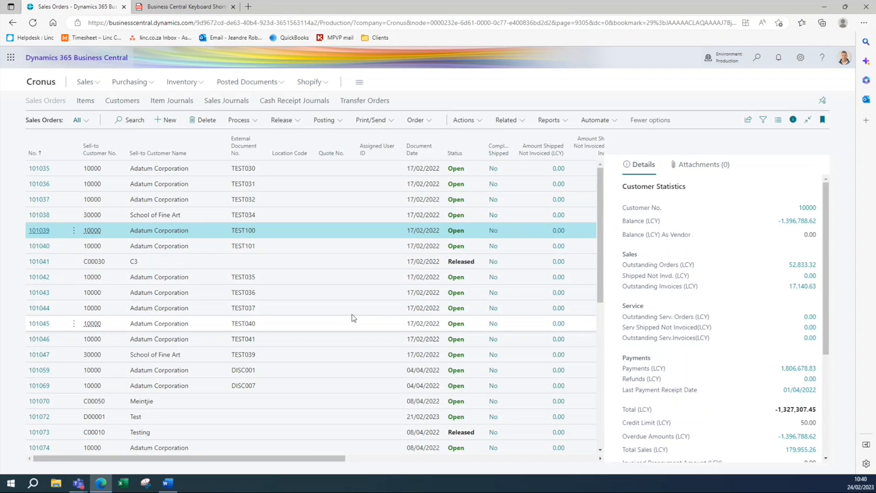
{"action": "left_click", "coordinate": [194, 280]}
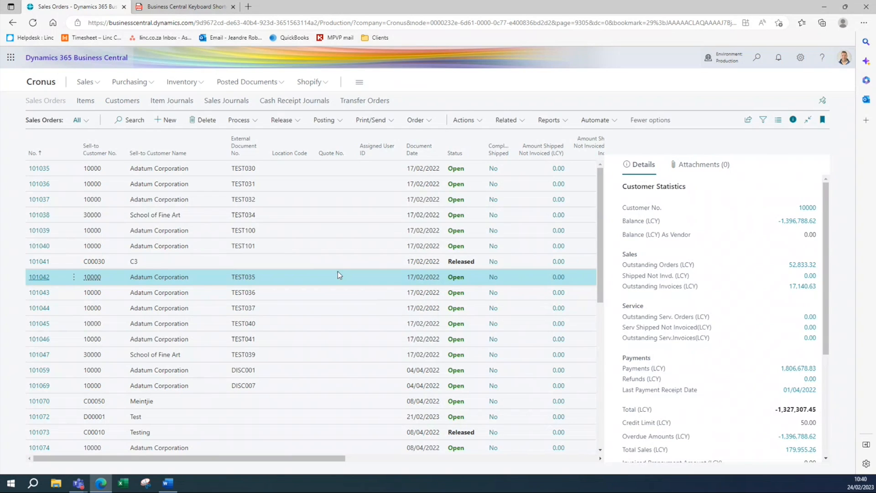
{"action": "left_click", "coordinate": [189, 235]}
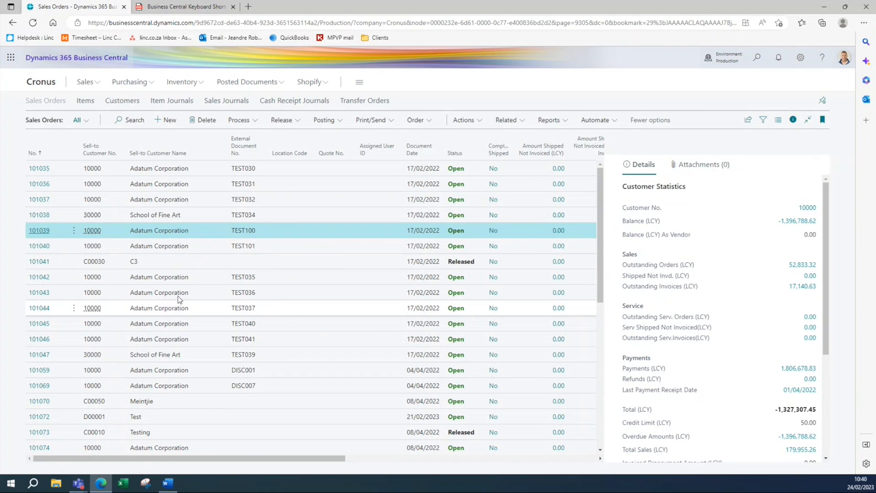
{"action": "key", "text": "Down"}
{"action": "key", "text": "Down"}
{"action": "left_click", "coordinate": [185, 333]}
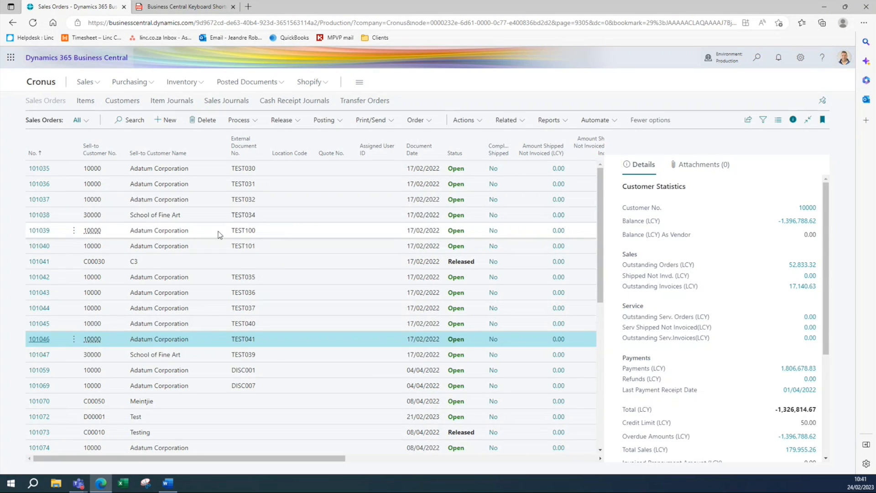
{"action": "left_click", "coordinate": [198, 229]}
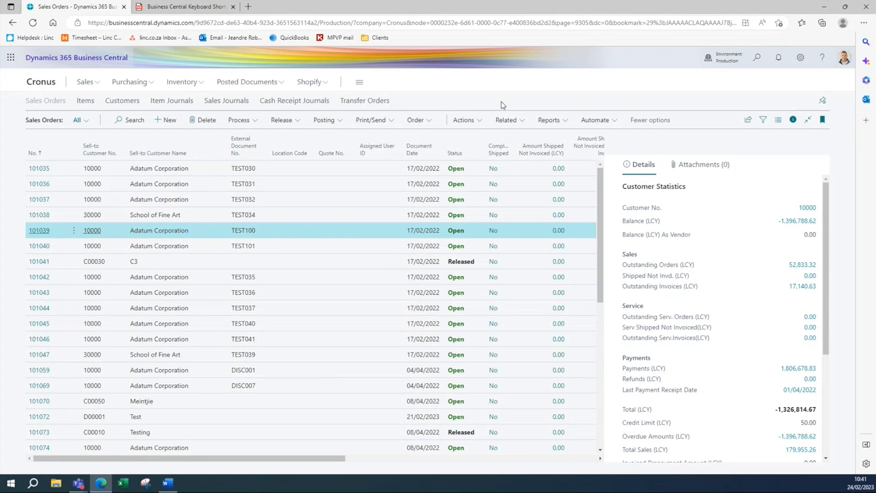
Step: Search for "poste purc inv" and open the Posted Purchase Invoices page
{"action": "left_click", "coordinate": [755, 62]}
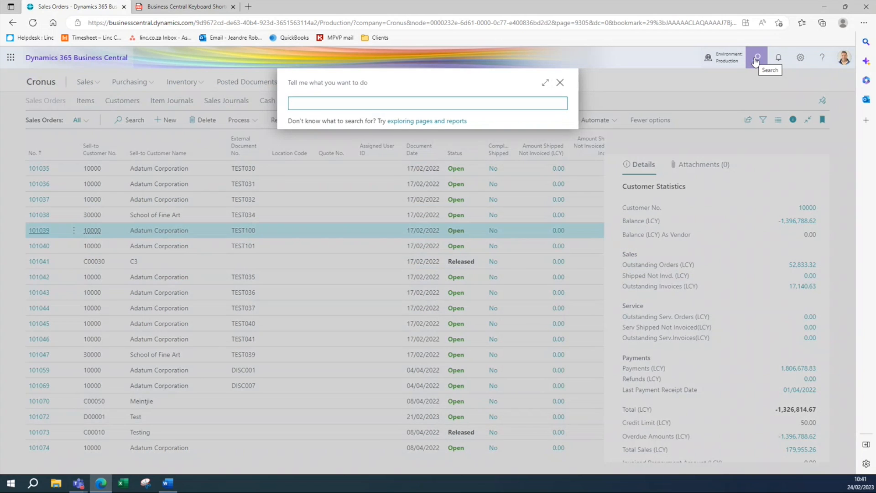
{"action": "type", "text": "poste purc inv"}
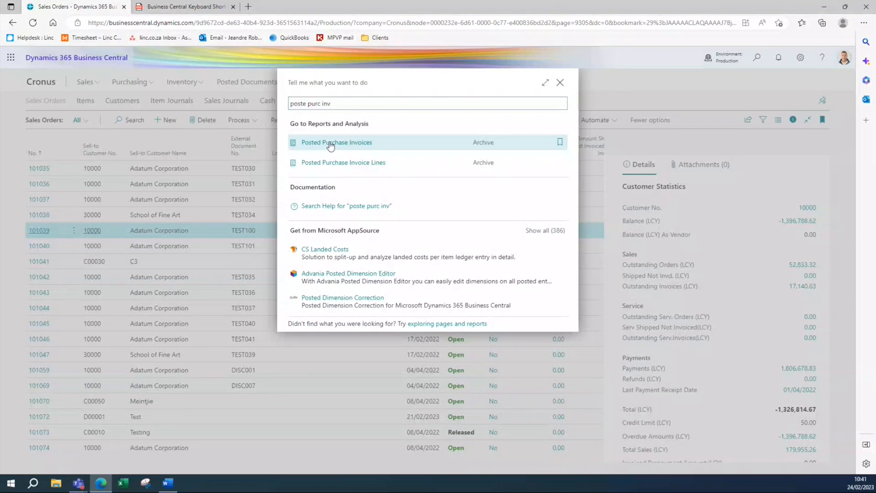
{"action": "left_click", "coordinate": [341, 142]}
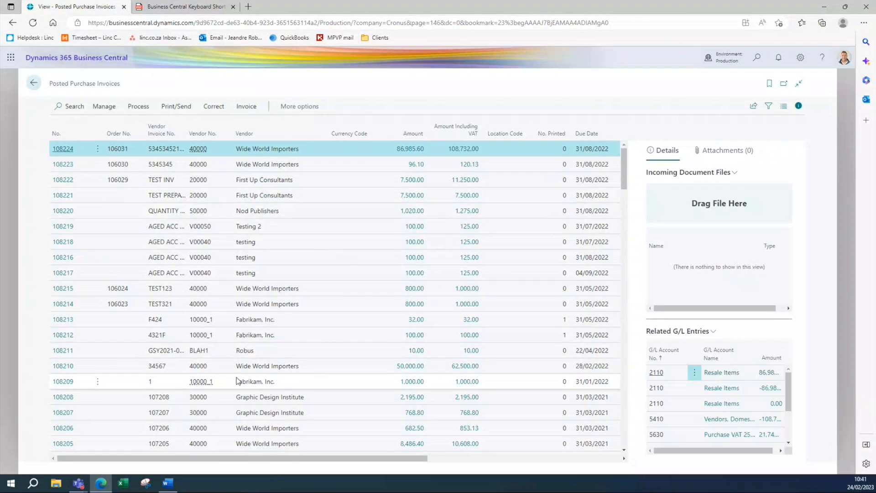
Step: Open the last posted purchase invoice in the list, from First Up Consultants
{"action": "left_click", "coordinate": [301, 381]}
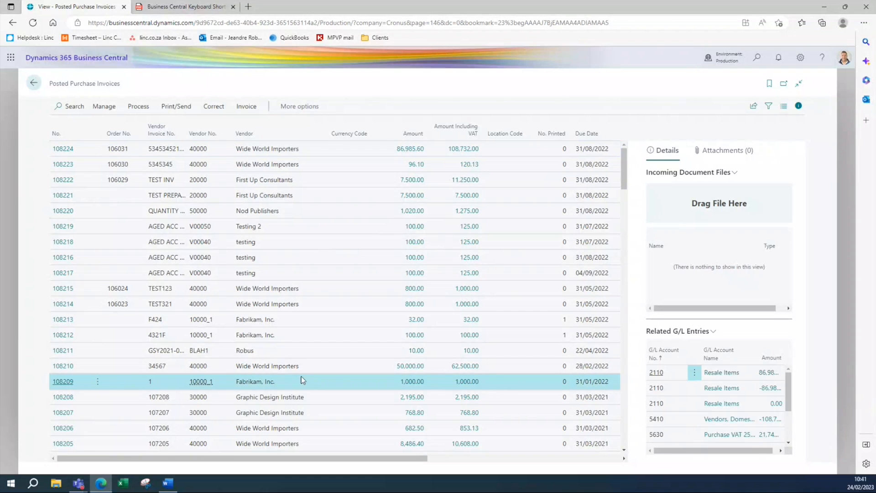
{"action": "scroll", "coordinate": [301, 381], "scroll_direction": "down", "scroll_amount": 10}
{"action": "scroll", "coordinate": [301, 381], "scroll_direction": "down", "scroll_amount": 15}
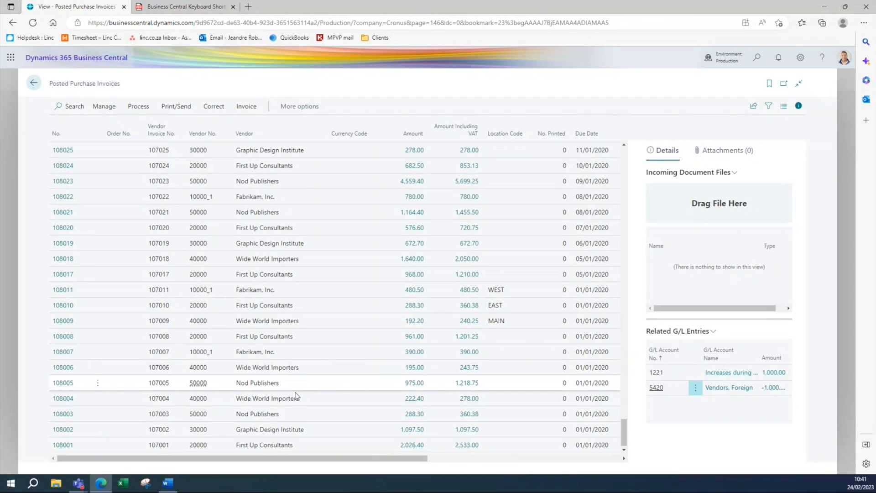
{"action": "left_click", "coordinate": [292, 444]}
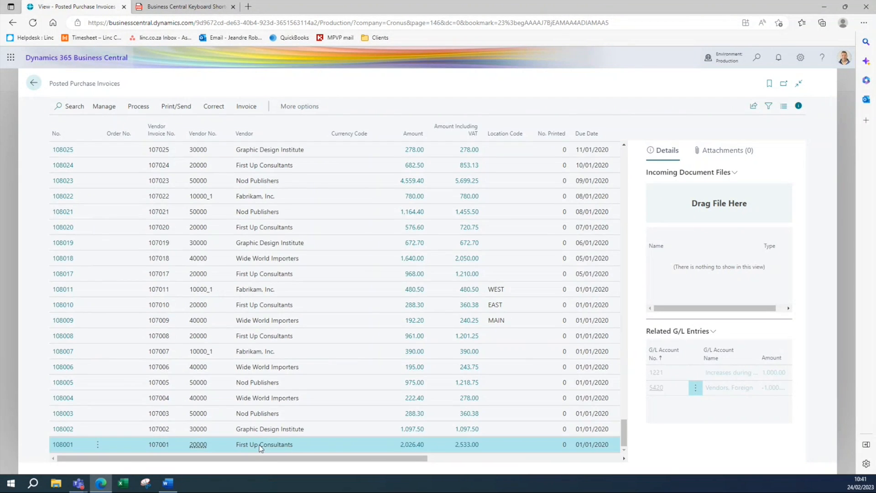
{"action": "left_click", "coordinate": [64, 445]}
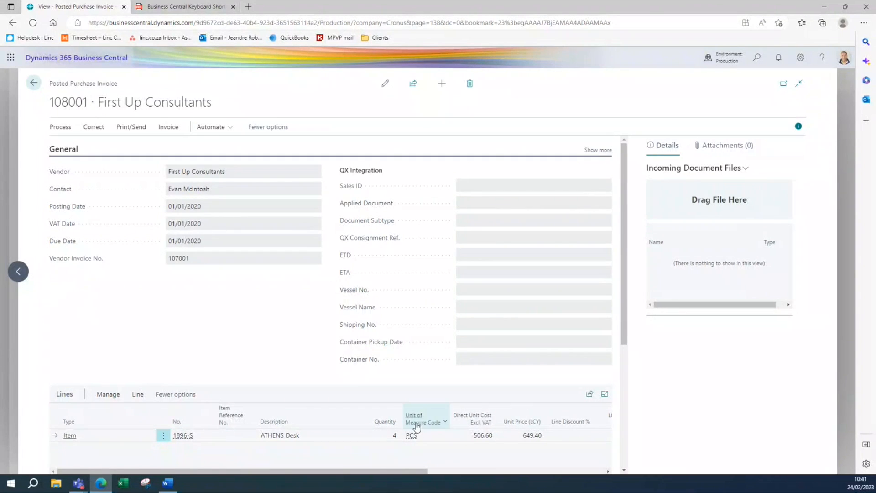
Step: Pin the invoice's Correct actions in view and try to correct the First Up Consultants posted purchase invoice
{"action": "left_click", "coordinate": [94, 130]}
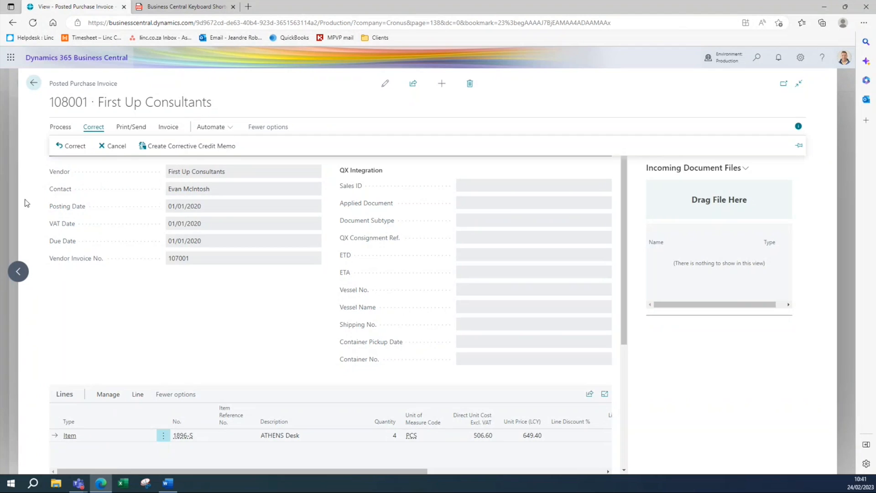
{"action": "left_click", "coordinate": [798, 146]}
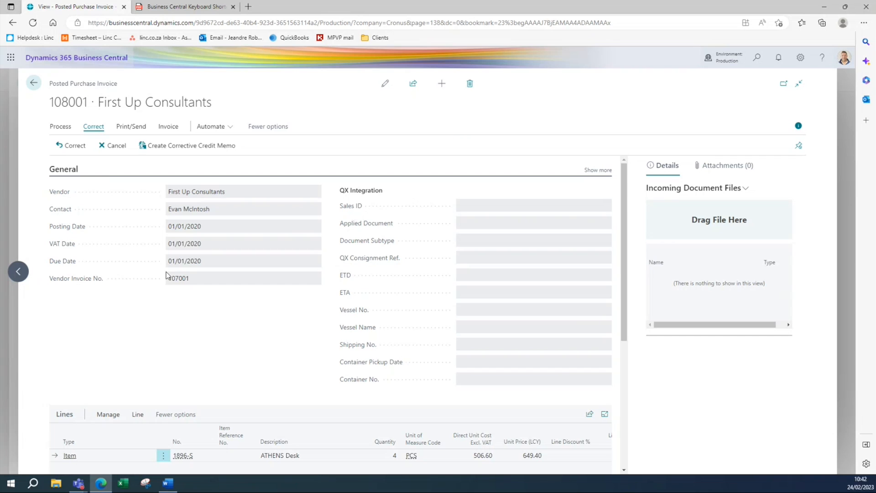
{"action": "left_click", "coordinate": [72, 146]}
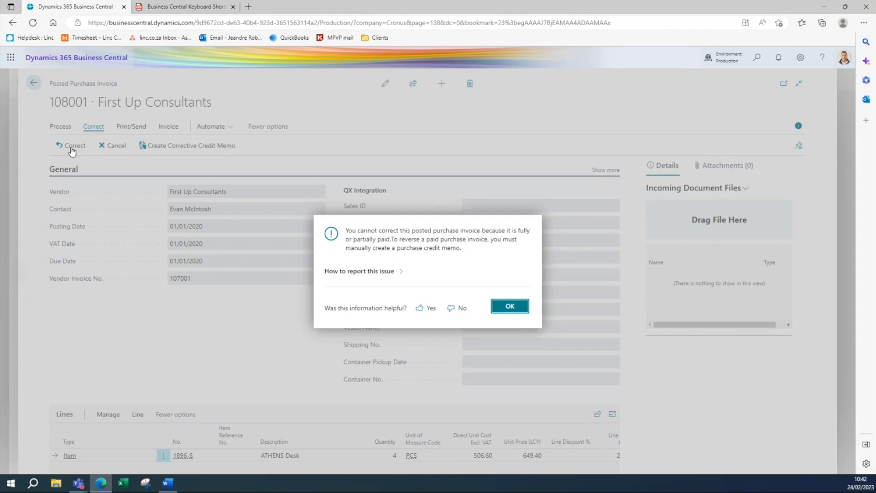
{"action": "left_click", "coordinate": [509, 306]}
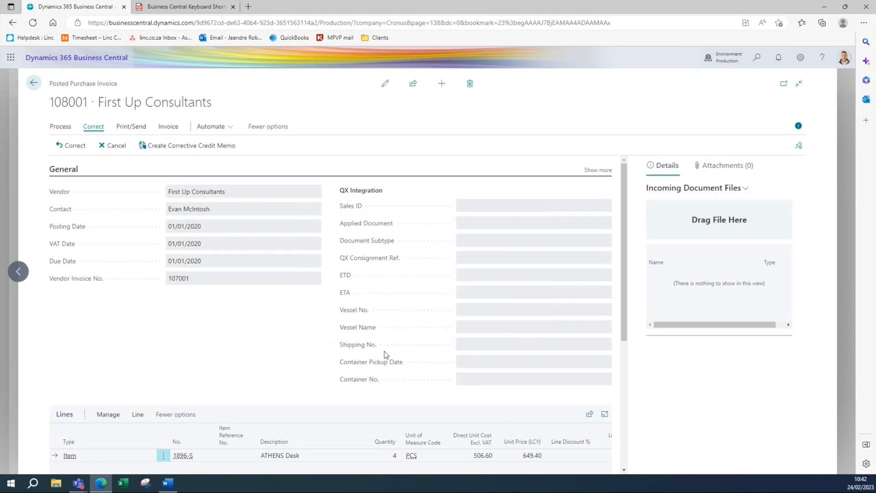
Step: Open the Testing 2 posted purchase invoice from the list and correct it, confirming its cancellation and replacement with a new version
{"action": "key", "text": "Escape"}
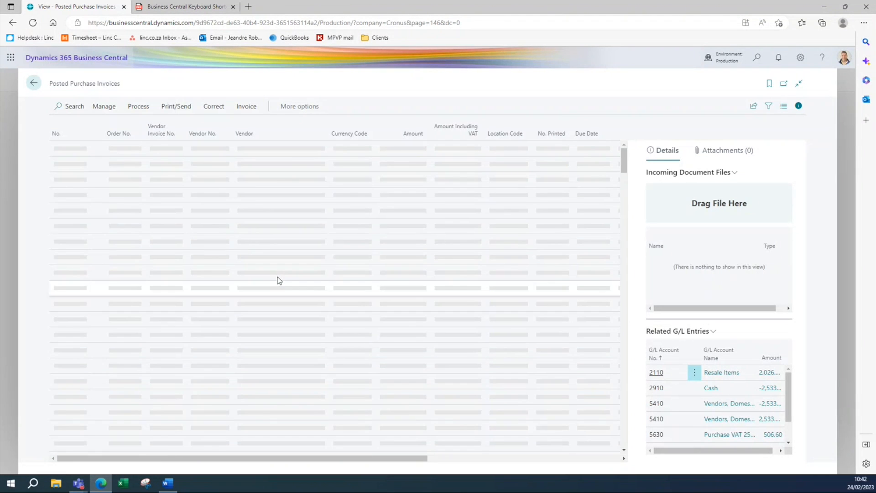
{"action": "left_click", "coordinate": [256, 222]}
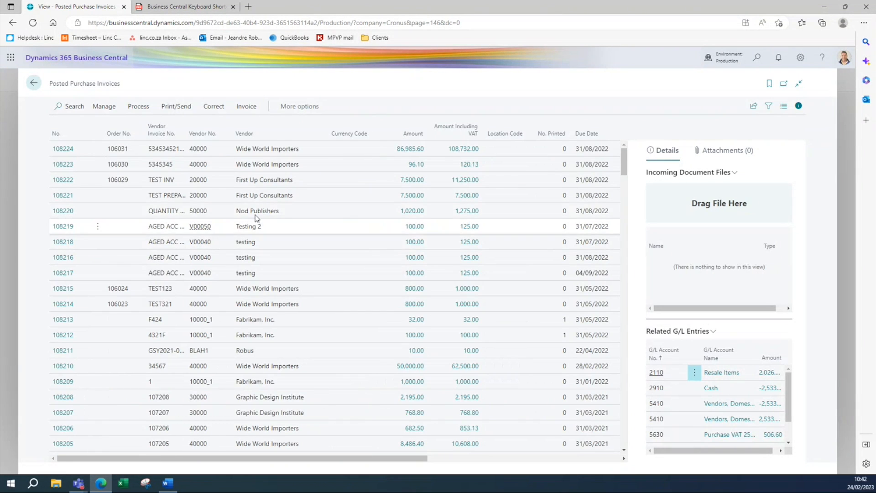
{"action": "left_click", "coordinate": [86, 226]}
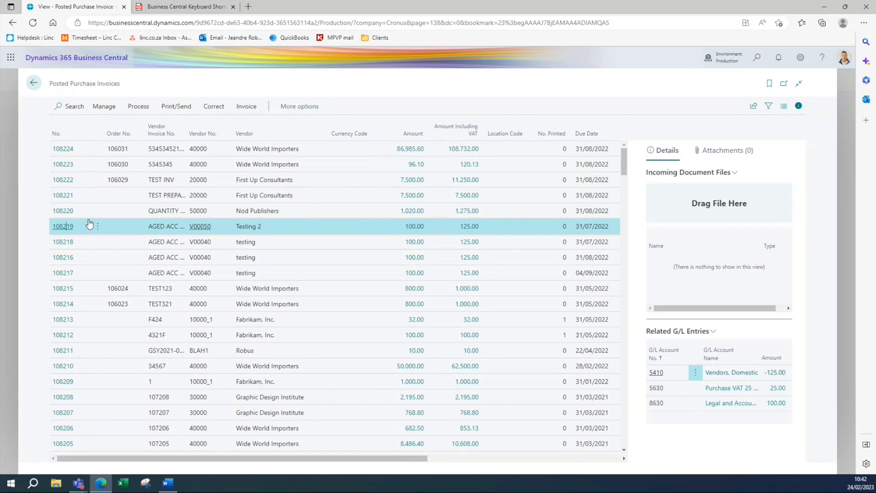
{"action": "left_click", "coordinate": [93, 127]}
{"action": "left_click", "coordinate": [64, 146]}
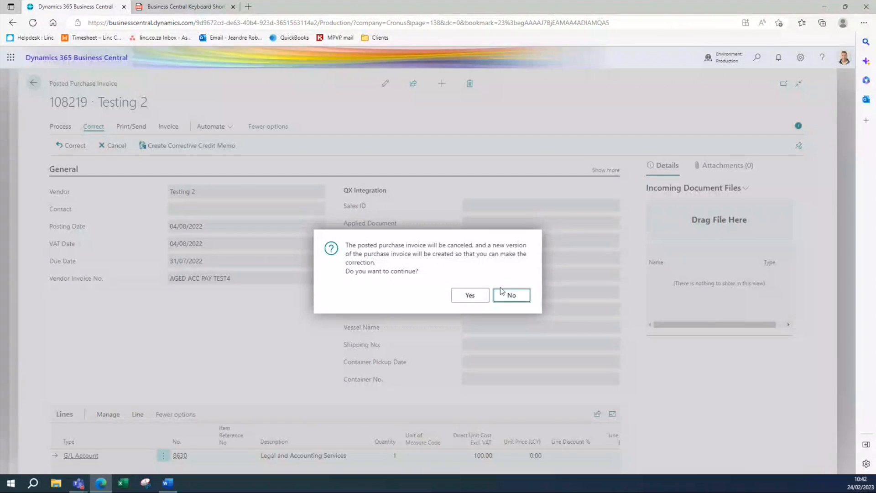
{"action": "left_click", "coordinate": [469, 296]}
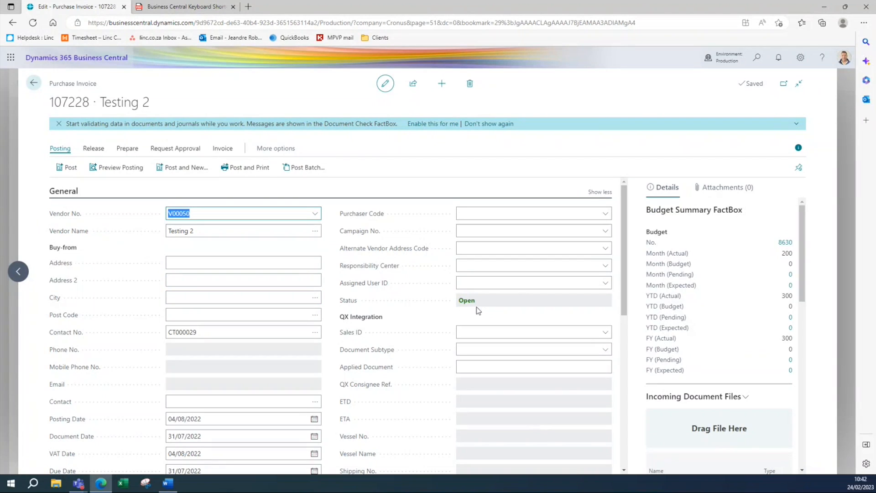
Step: Set the direct unit cost of the Legal and Accounting Services line to 120 and try to post the purchase invoice
{"action": "scroll", "coordinate": [477, 310], "scroll_direction": "down", "scroll_amount": 5}
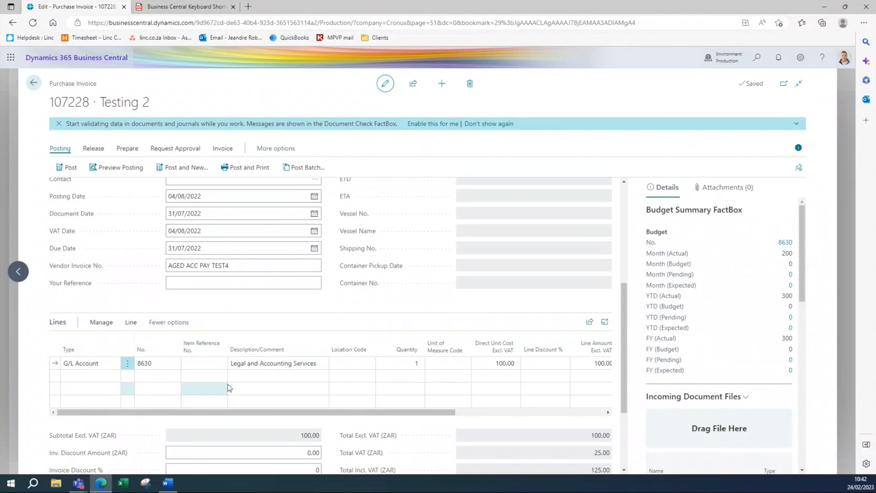
{"action": "left_click", "coordinate": [504, 363]}
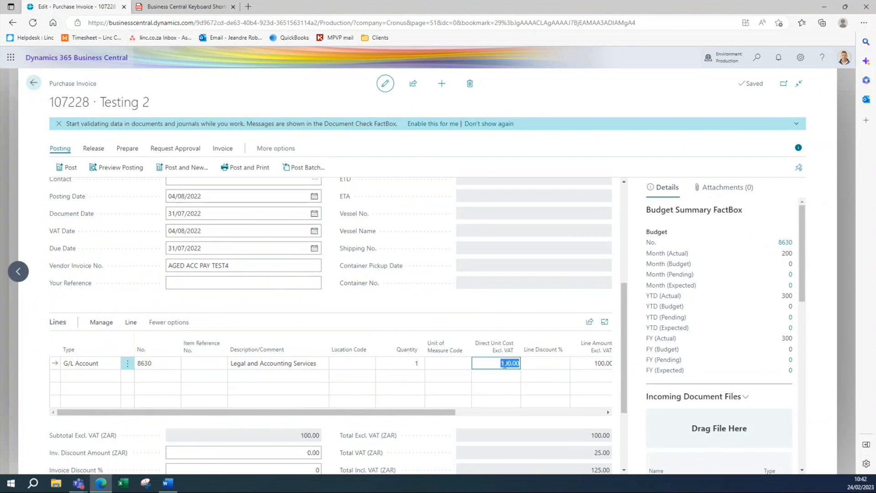
{"action": "type", "text": "120"}
{"action": "key", "text": "Tab"}
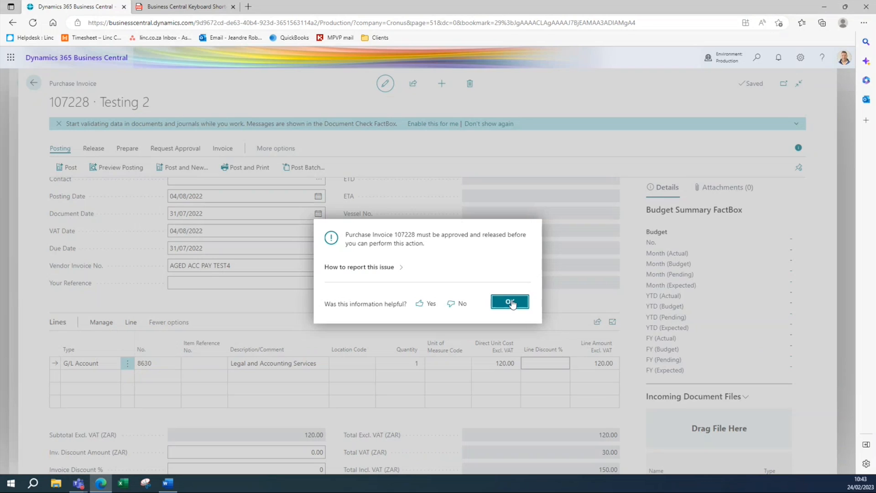
{"action": "key", "text": "Return"}
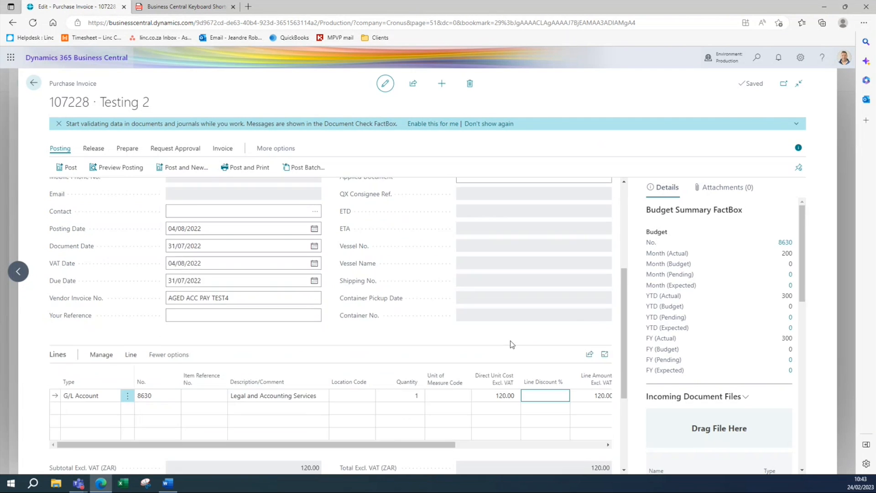
Step: Open the Testing 2 vendor card from the purchase invoice and examine the amounts in its vendor ledger entries
{"action": "scroll", "coordinate": [190, 338], "scroll_direction": "up", "scroll_amount": 5}
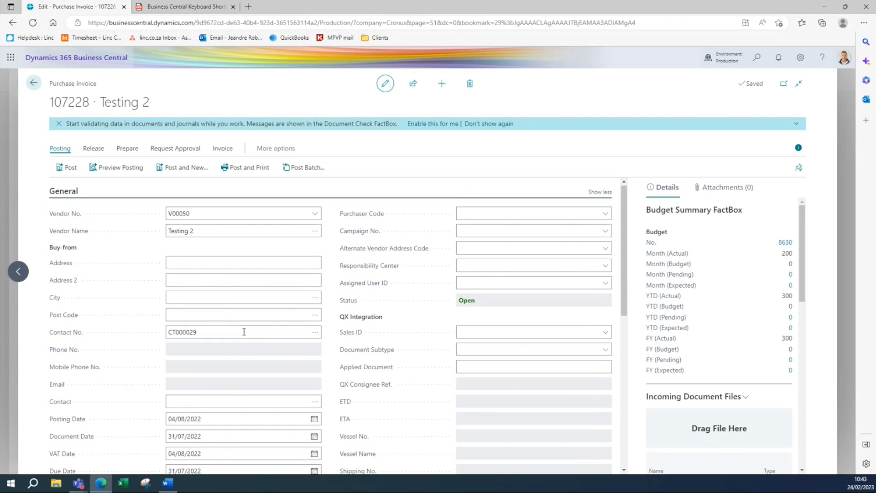
{"action": "left_click", "coordinate": [314, 231]}
{"action": "left_click", "coordinate": [346, 143]}
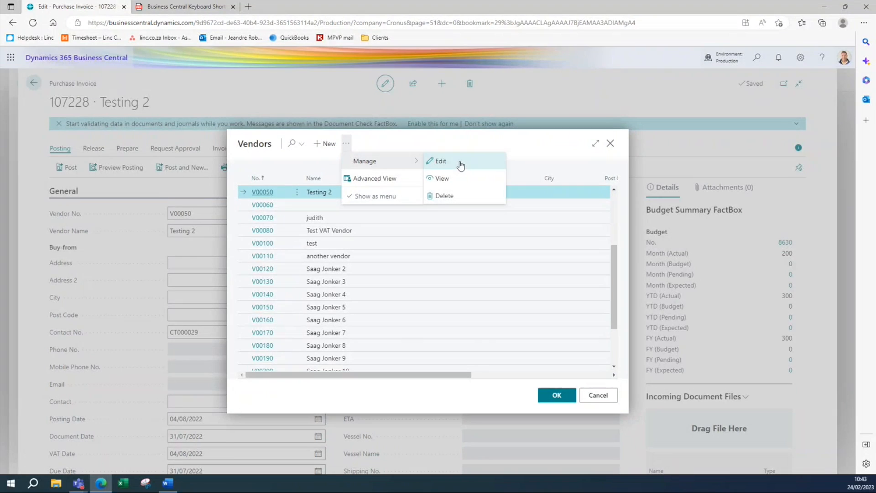
{"action": "left_click", "coordinate": [572, 230]}
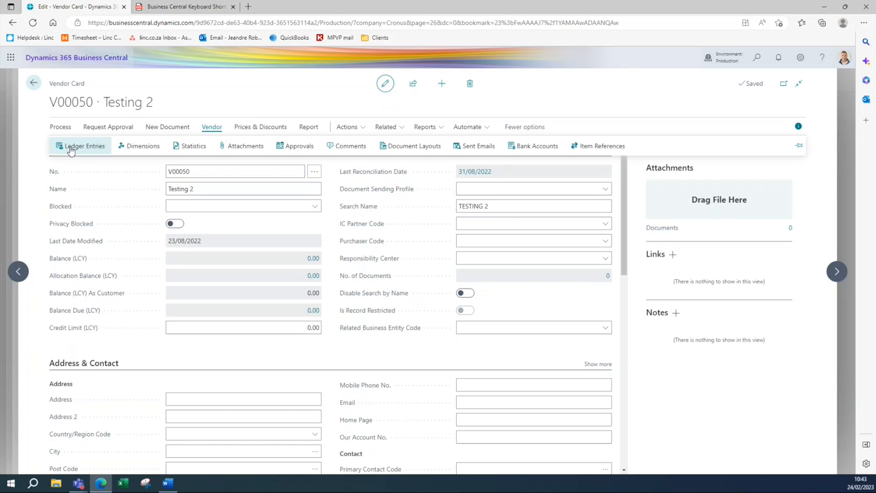
{"action": "key", "text": "ctrl+F7"}
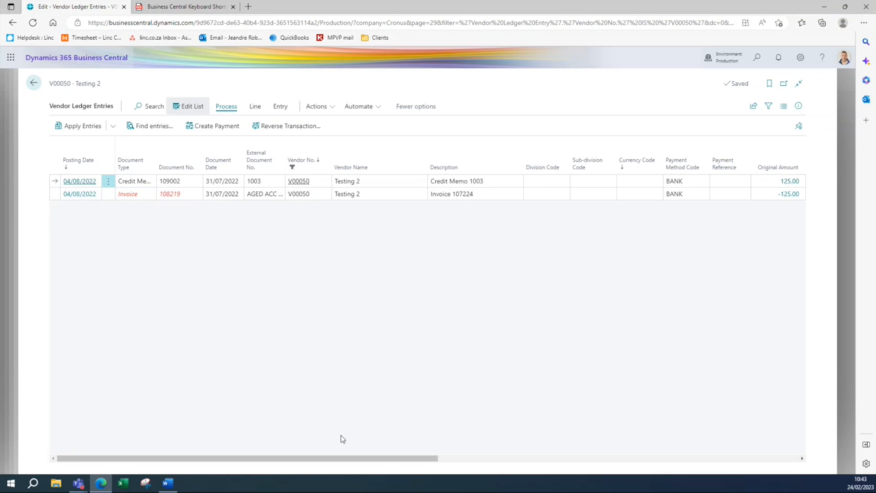
{"action": "left_click_drag", "start_coordinate": [441, 460], "coordinate": [691, 461]}
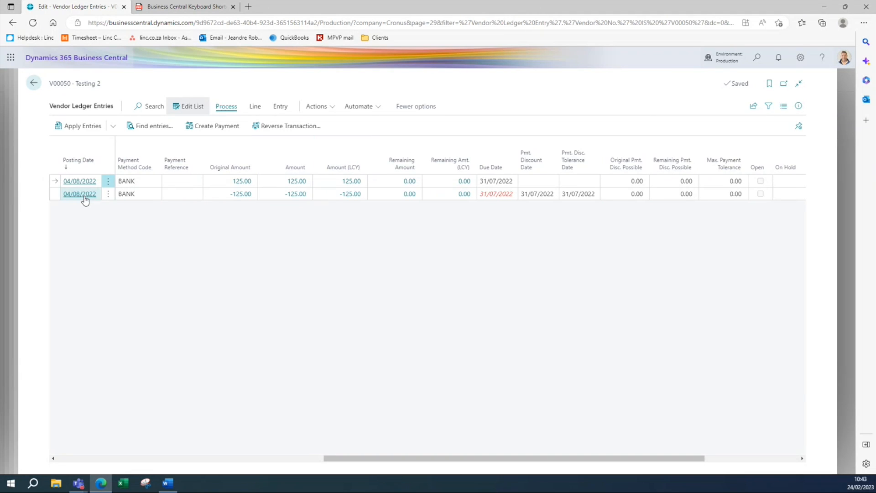
{"action": "left_click_drag", "start_coordinate": [436, 460], "coordinate": [141, 459]}
Step: Return to the Posted Purchase Invoices list, leaving the new invoice unposted, and check the Correct actions on the Testing 2 invoice
{"action": "key", "text": "Escape"}
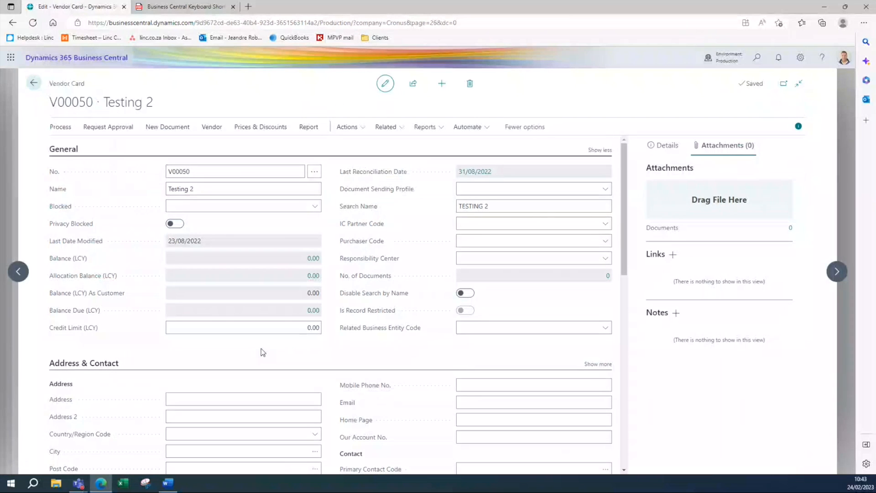
{"action": "key", "text": "Escape"}
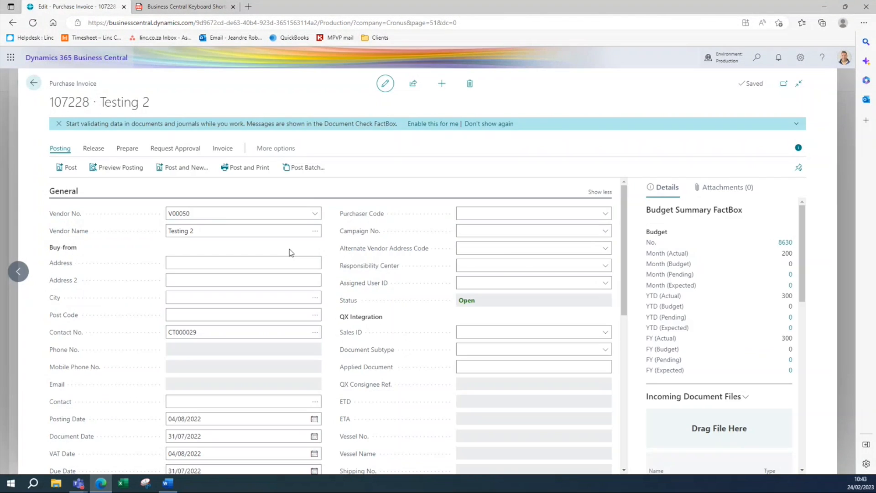
{"action": "key", "text": "Escape"}
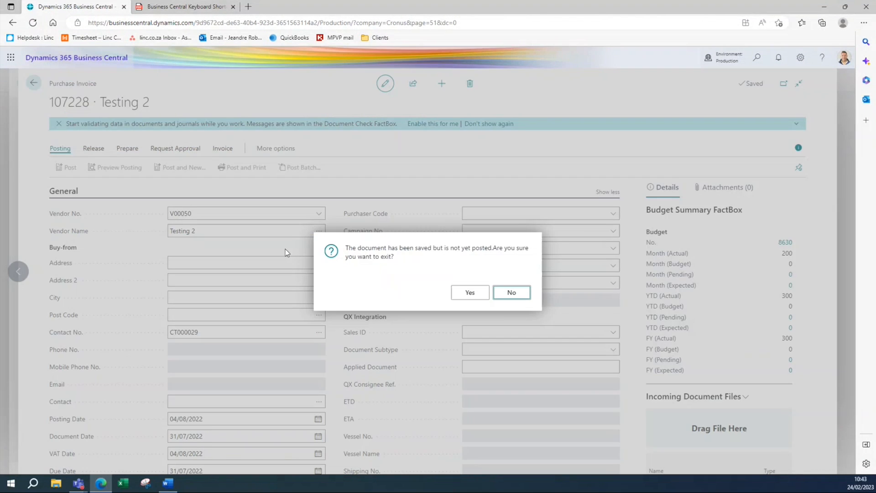
{"action": "left_click", "coordinate": [474, 297]}
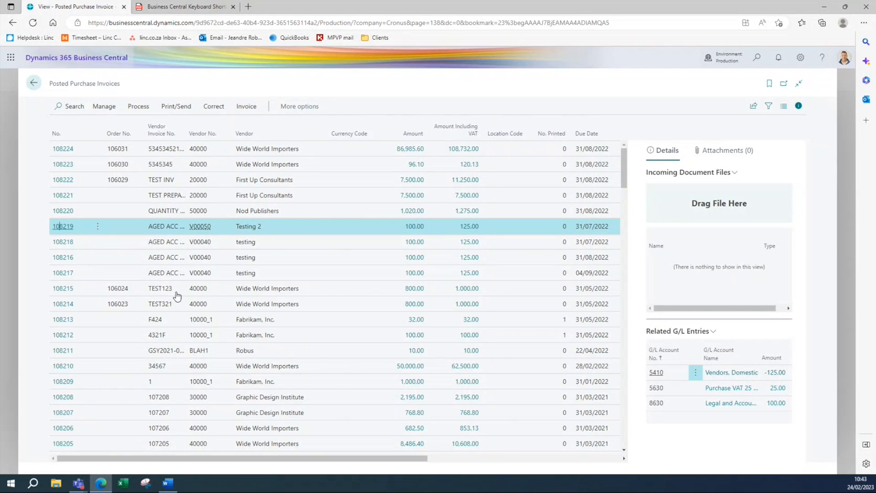
{"action": "left_click", "coordinate": [93, 126]}
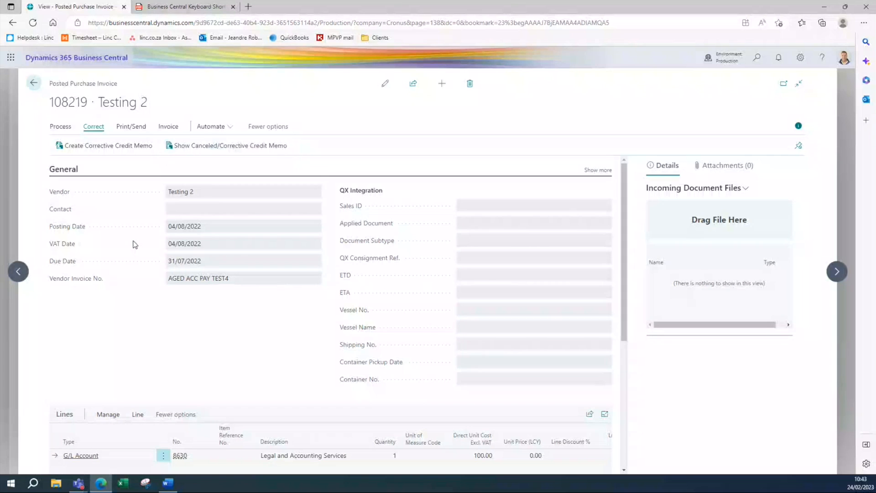
{"action": "key", "text": "Escape"}
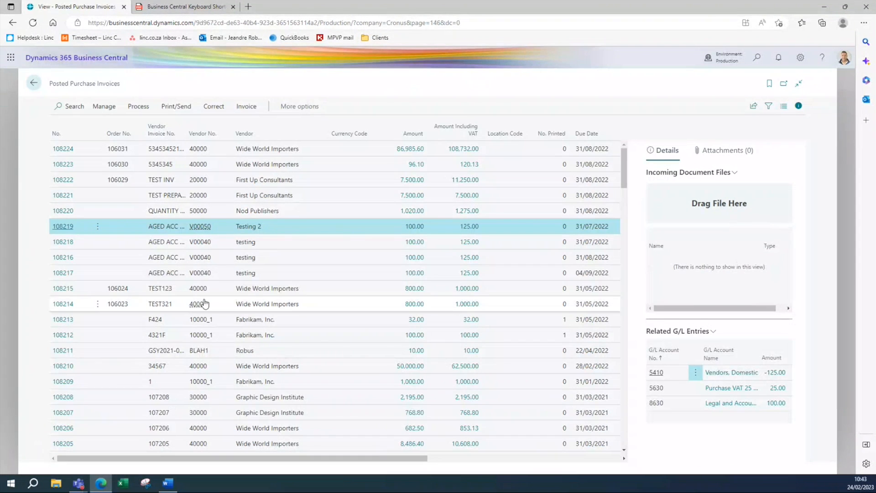
Step: Cancel the posted purchase invoice from vendor testing due 04/09/2022 and open the resulting posted credit memo
{"action": "left_click", "coordinate": [80, 273]}
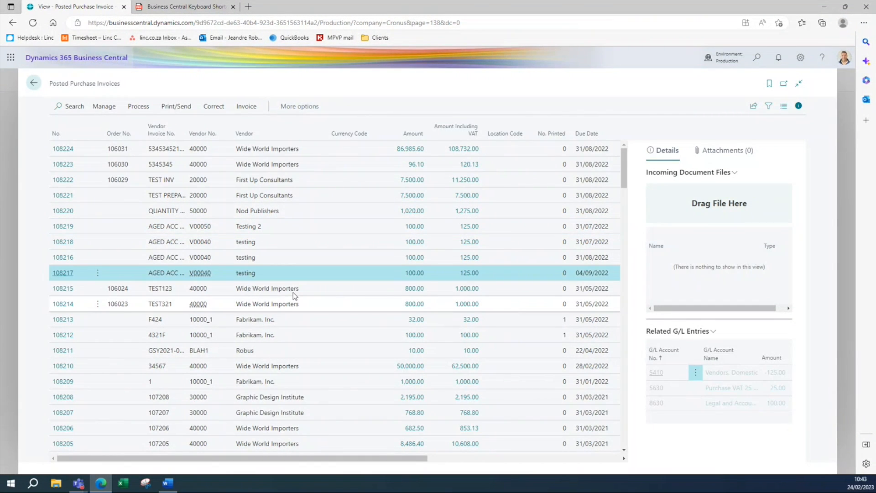
{"action": "key", "text": "Return"}
{"action": "left_click", "coordinate": [93, 126]}
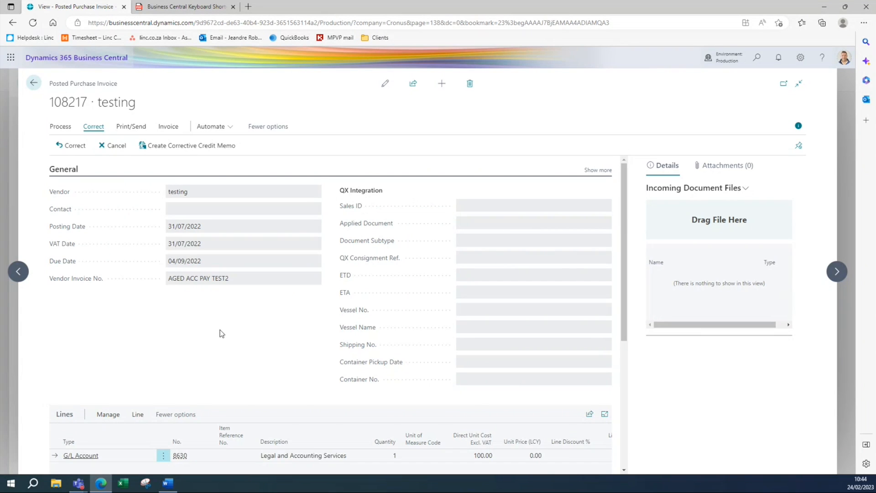
{"action": "left_click", "coordinate": [117, 146]}
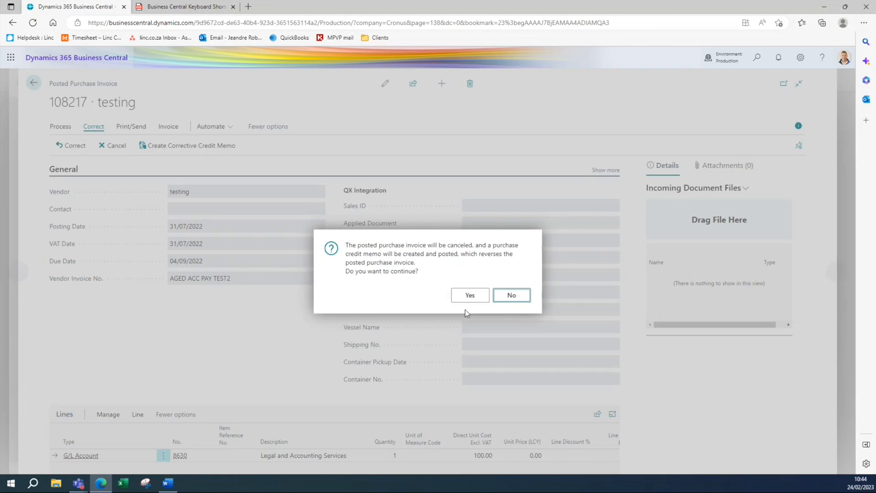
{"action": "left_click", "coordinate": [469, 294]}
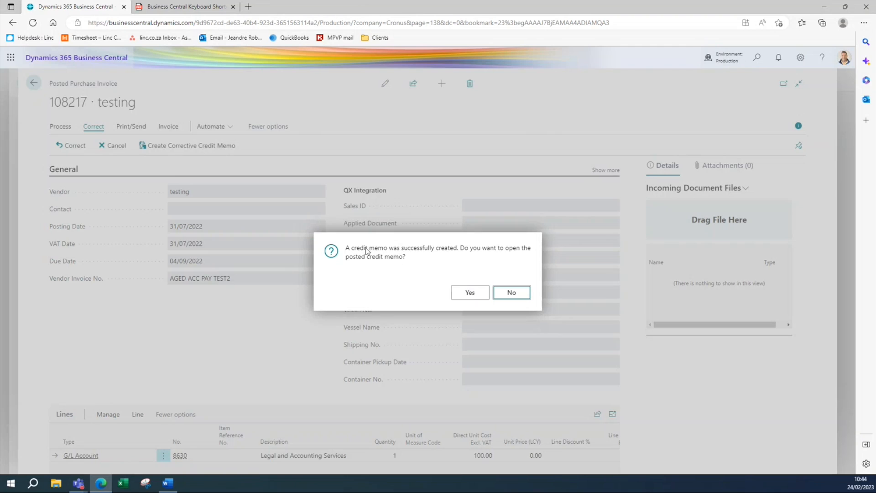
{"action": "left_click", "coordinate": [470, 293]}
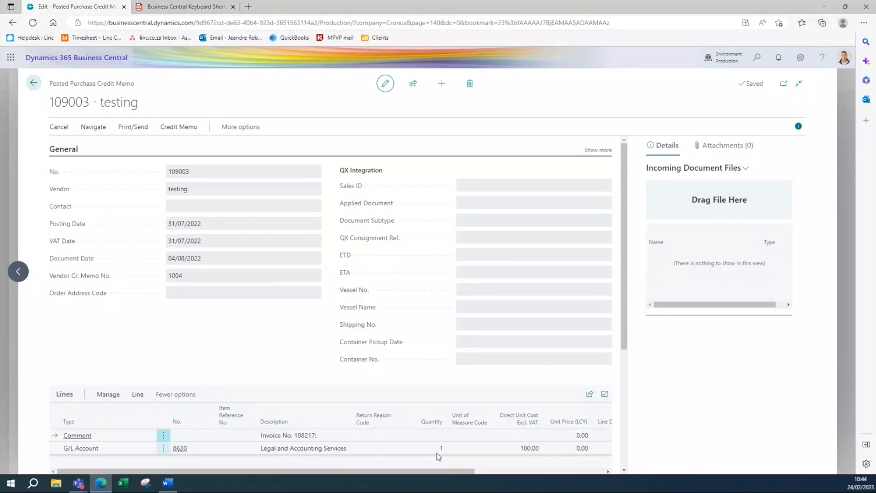
Step: Close the posted credit memo, reopen the canceled testing invoice and check its available Correct actions
{"action": "key", "text": "Escape"}
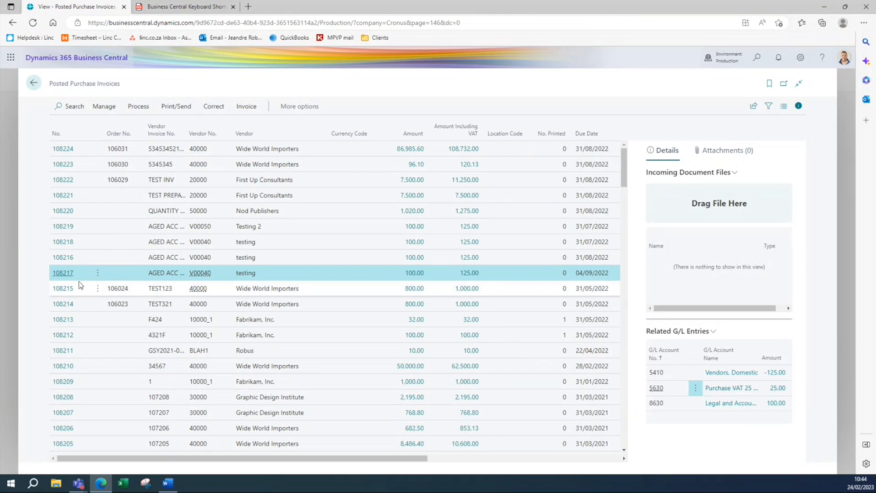
{"action": "key", "text": "Return"}
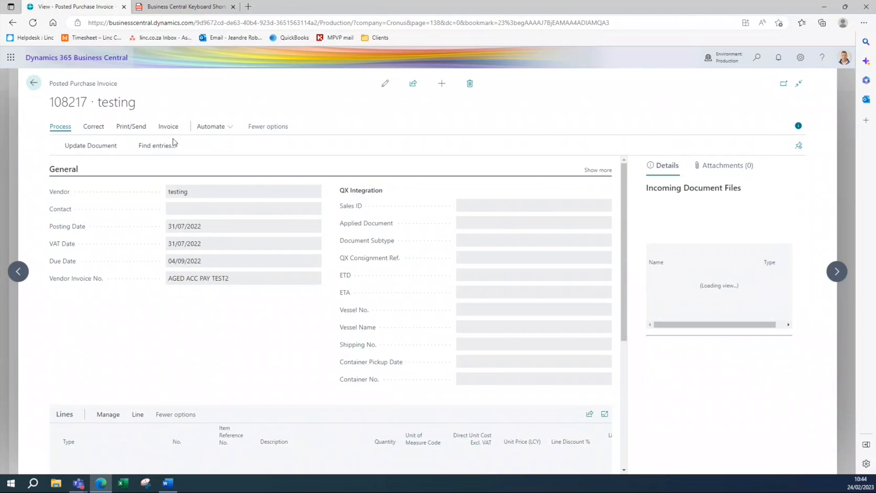
{"action": "left_click", "coordinate": [91, 127]}
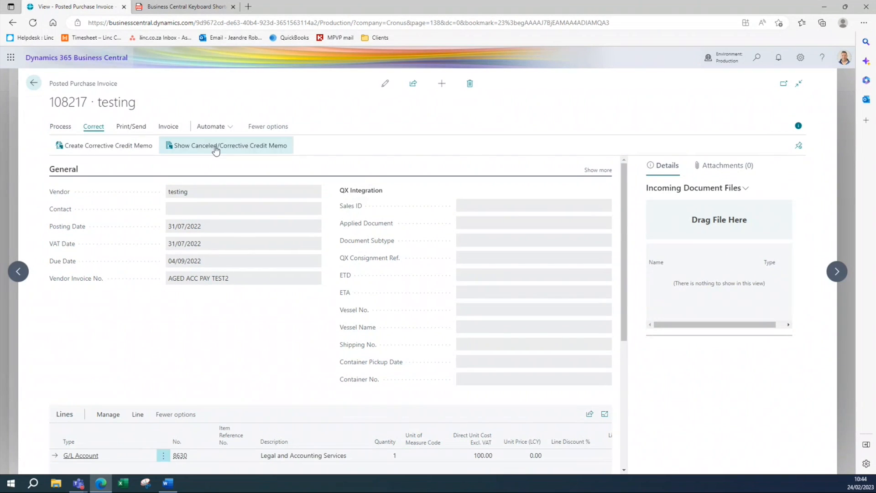
{"action": "key", "text": "Escape"}
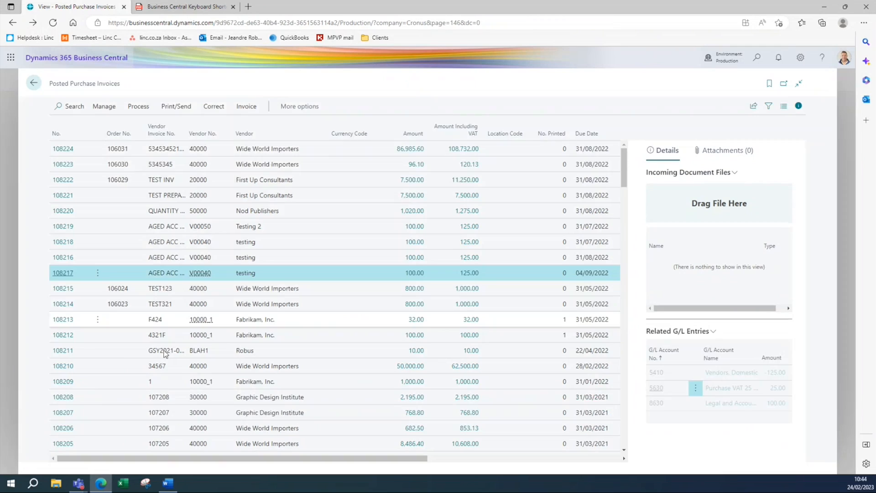
Step: Create a corrective credit memo from the Fabrikam, Inc. posted purchase invoice with the amount 32.00
{"action": "left_click", "coordinate": [109, 319]}
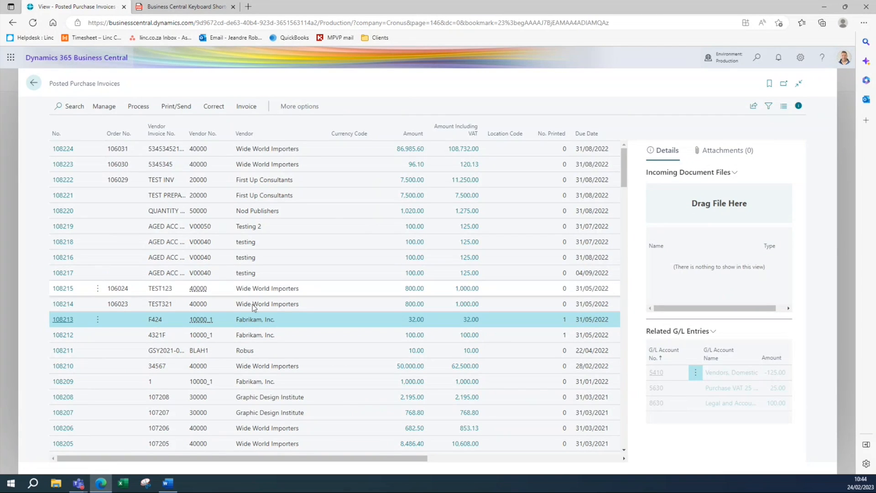
{"action": "key", "text": "Return"}
{"action": "left_click", "coordinate": [95, 134]}
{"action": "left_click", "coordinate": [186, 147]}
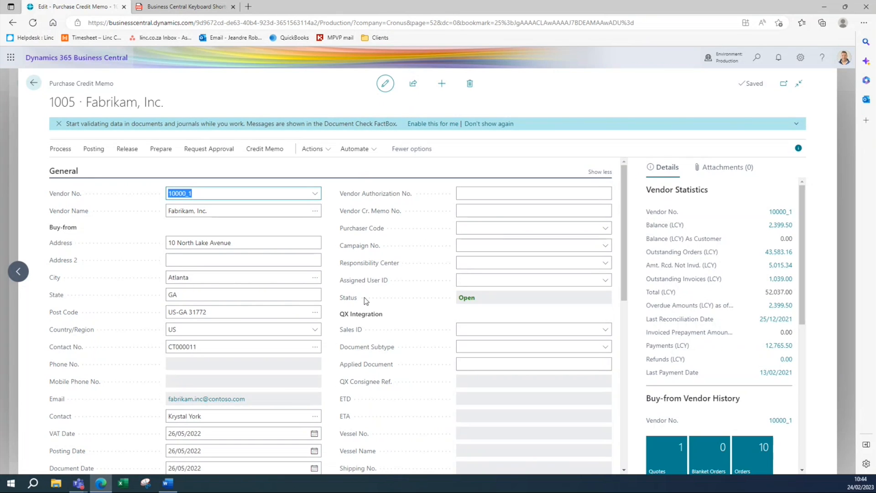
Step: Add a Charge (Item) line with the description "incorrect amount" below the Postage line of the purchase credit memo
{"action": "scroll", "coordinate": [364, 297], "scroll_direction": "down", "scroll_amount": 5}
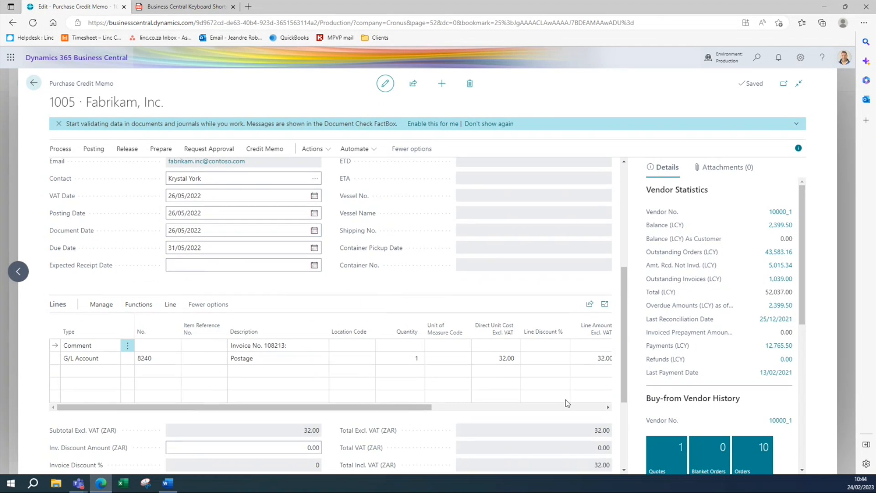
{"action": "left_click", "coordinate": [108, 362]}
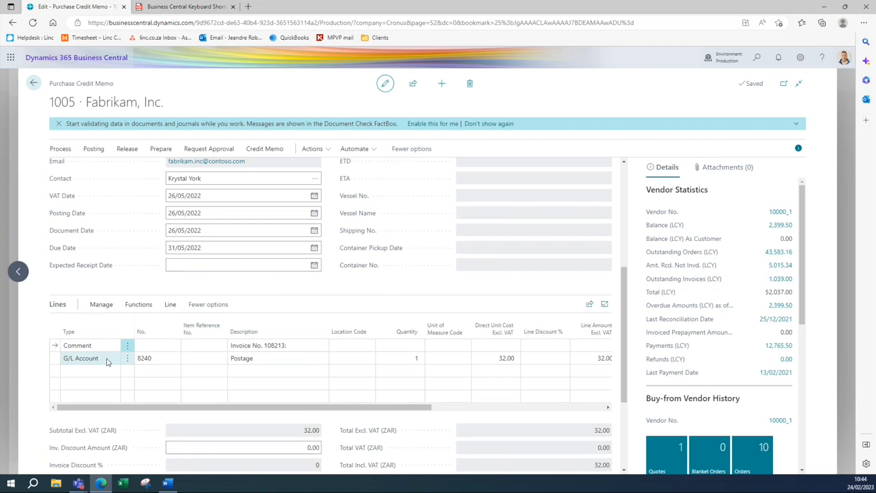
{"action": "left_click", "coordinate": [101, 374]}
{"action": "left_click", "coordinate": [101, 375]}
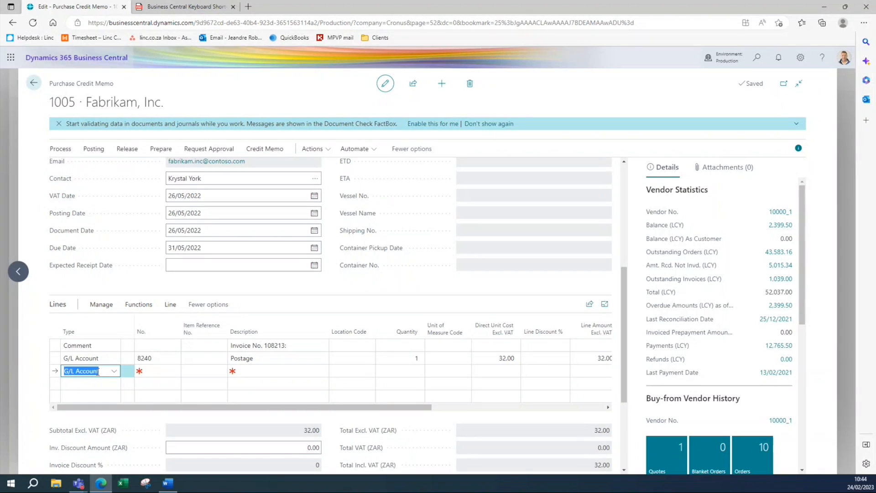
{"action": "type", "text": "ch"}
{"action": "key", "text": "Tab"}
{"action": "key", "text": "Tab"}
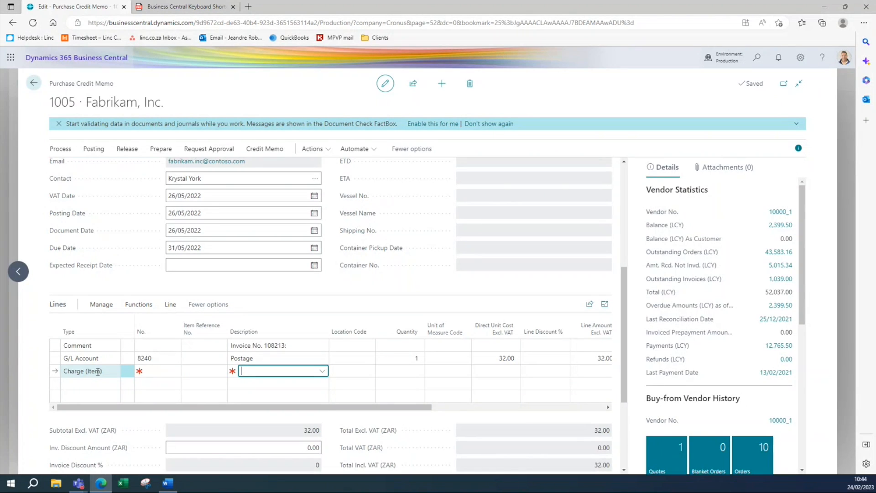
{"action": "type", "text": "incorrect amount"}
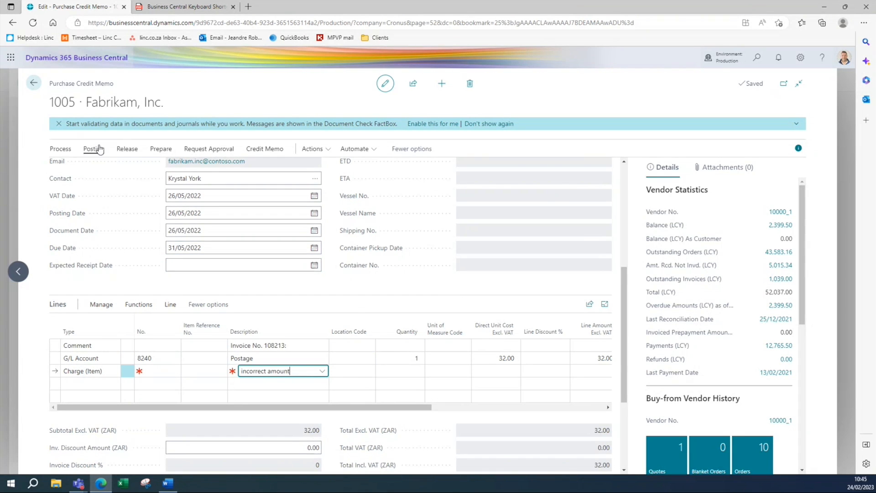
Step: Post the Fabrikam, Inc. purchase credit memo and return to the Posted Purchase Invoices list
{"action": "key", "text": "F9"}
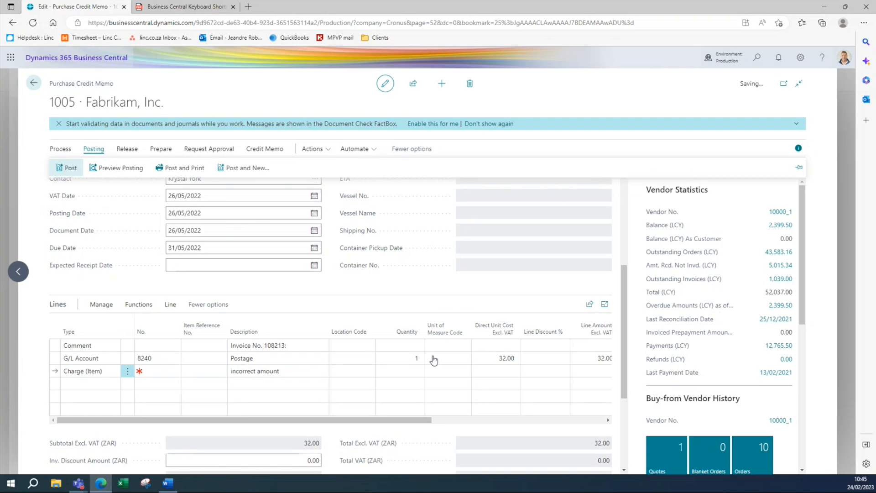
{"action": "key", "text": "Return"}
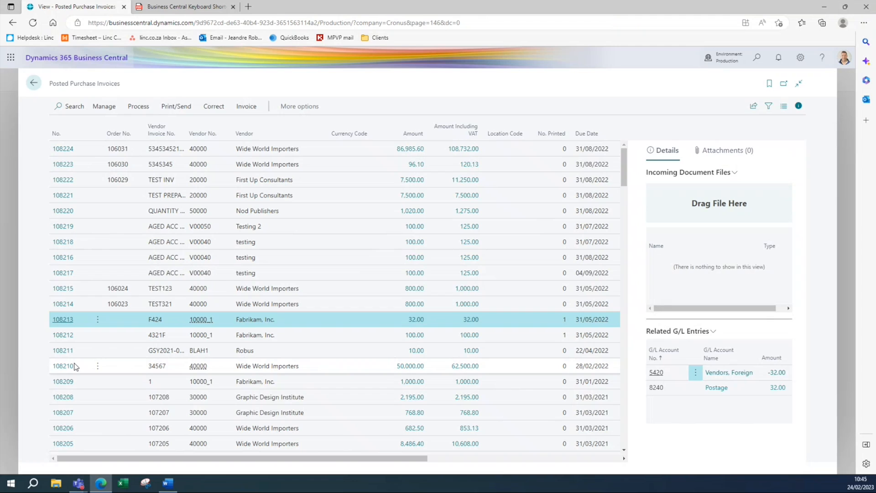
{"action": "left_click", "coordinate": [329, 273]}
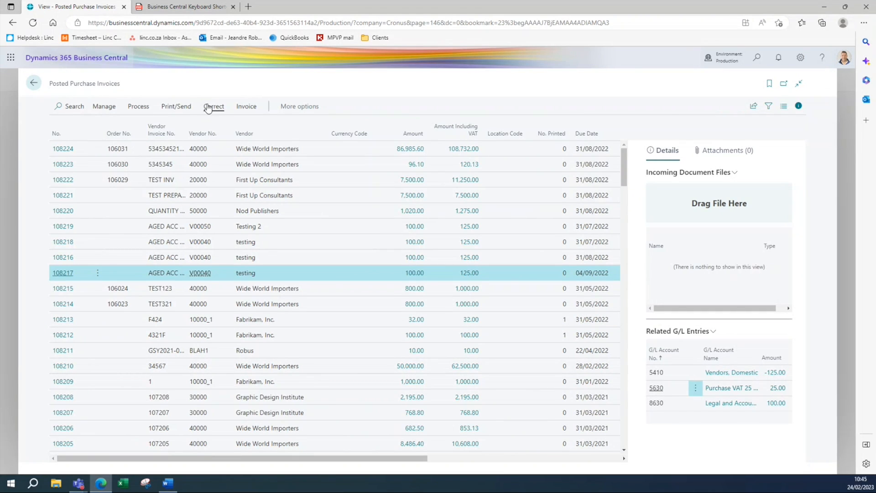
{"action": "left_click", "coordinate": [292, 196]}
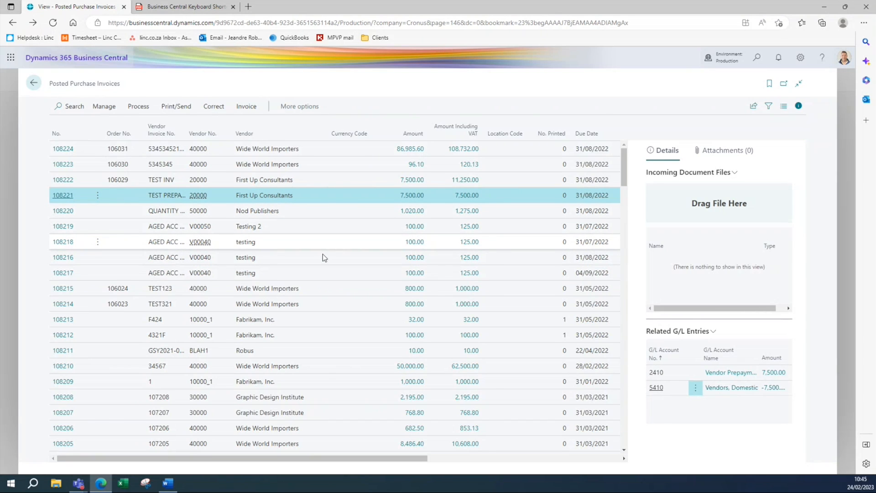
Step: Reopen Posted Purchase Invoices through a search and look up the document number of the Fabrikam, Inc. invoice with the amount 100.00
{"action": "key", "text": "Escape"}
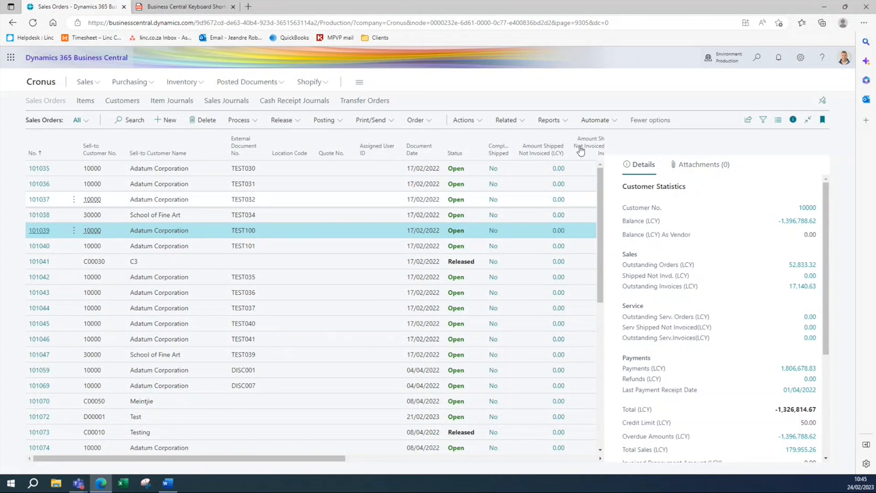
{"action": "left_click", "coordinate": [751, 58]}
{"action": "type", "text": "poste"}
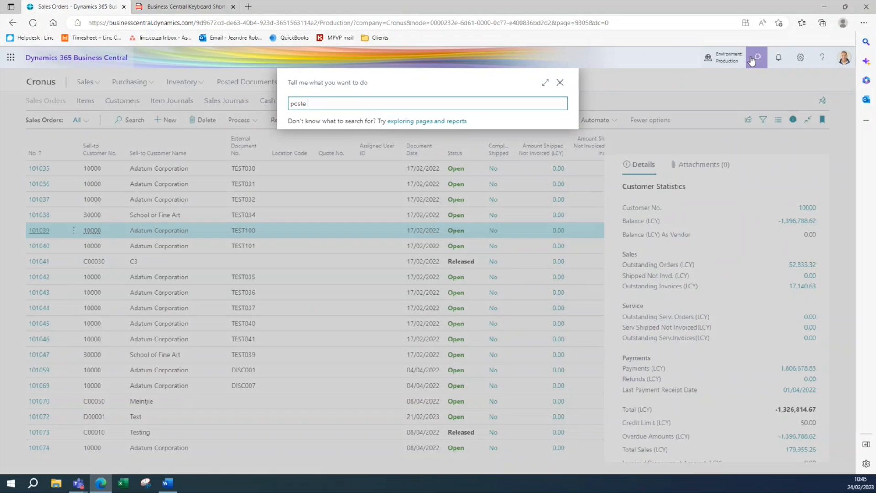
{"action": "type", "text": " pur inv"}
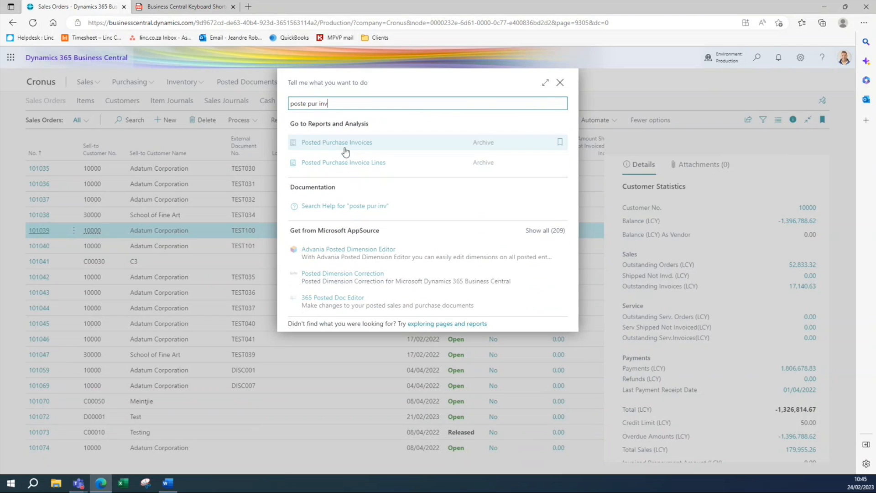
{"action": "left_click", "coordinate": [345, 151]}
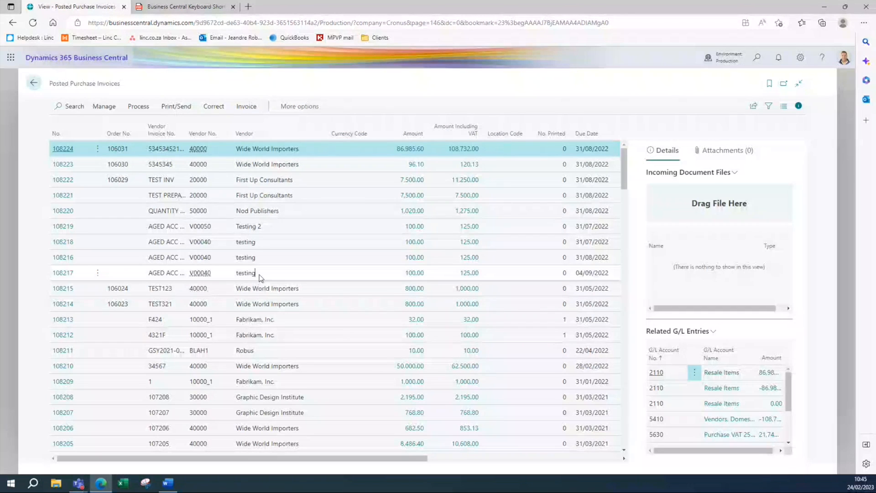
{"action": "left_click", "coordinate": [64, 334]}
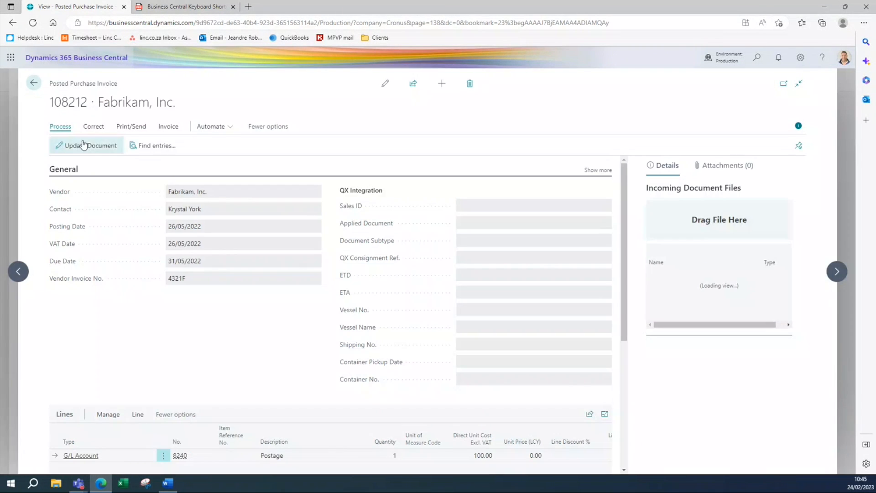
{"action": "left_click_drag", "start_coordinate": [87, 101], "coordinate": [52, 107]}
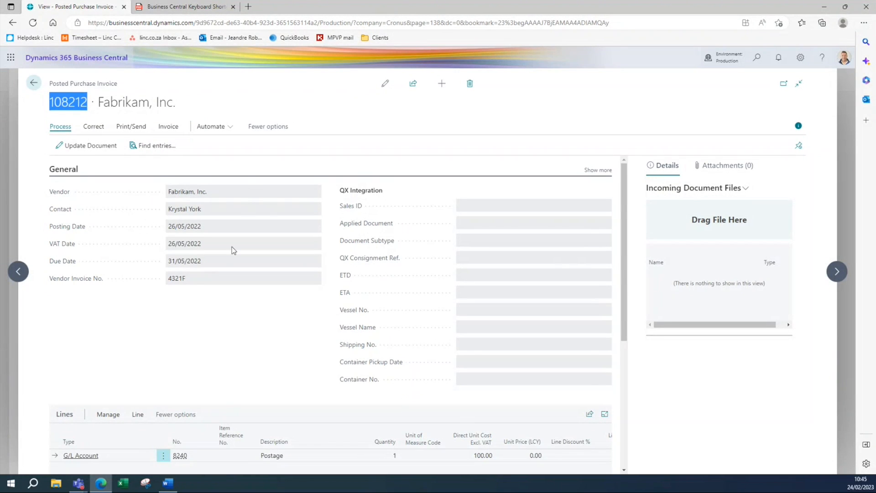
{"action": "key", "text": "Escape"}
{"action": "key", "text": "Escape"}
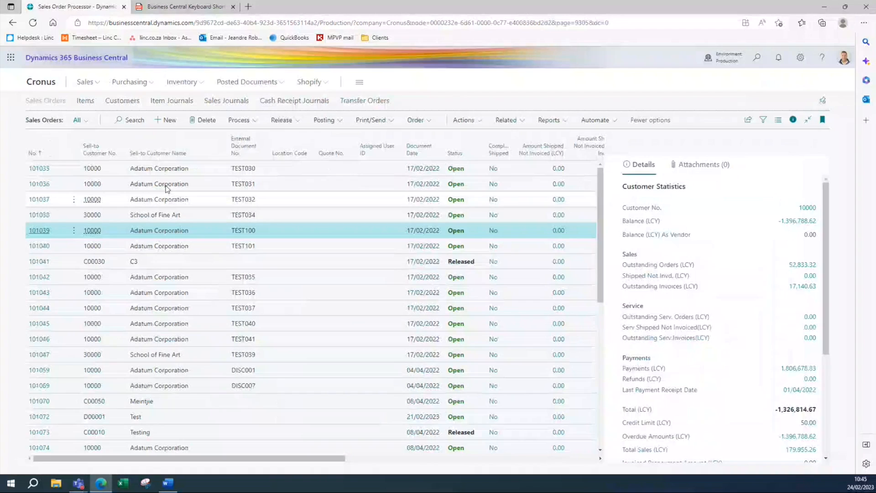
Step: Start a new purchase invoice from the Purchase Invoices list
{"action": "left_click", "coordinate": [132, 82]}
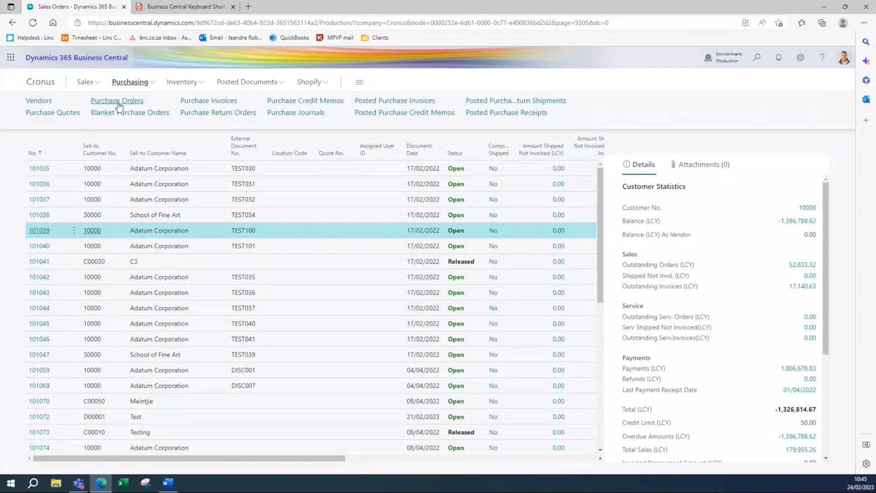
{"action": "left_click", "coordinate": [214, 101]}
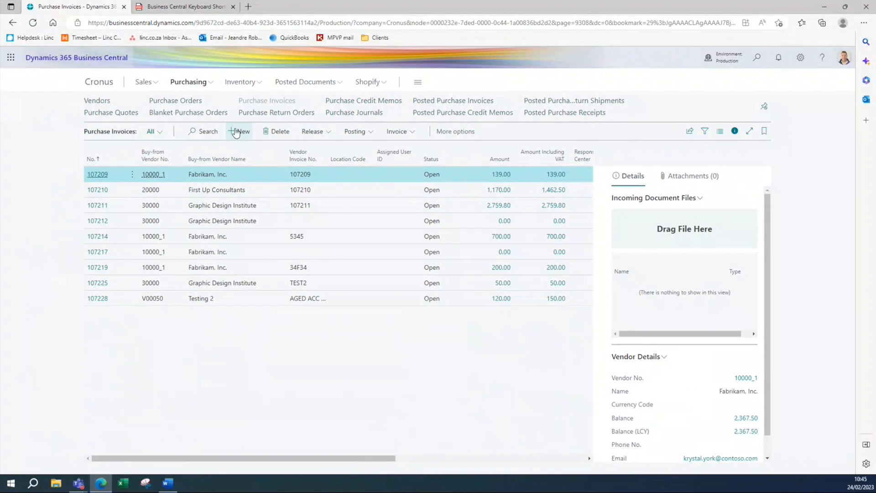
{"action": "key", "text": "alt+n"}
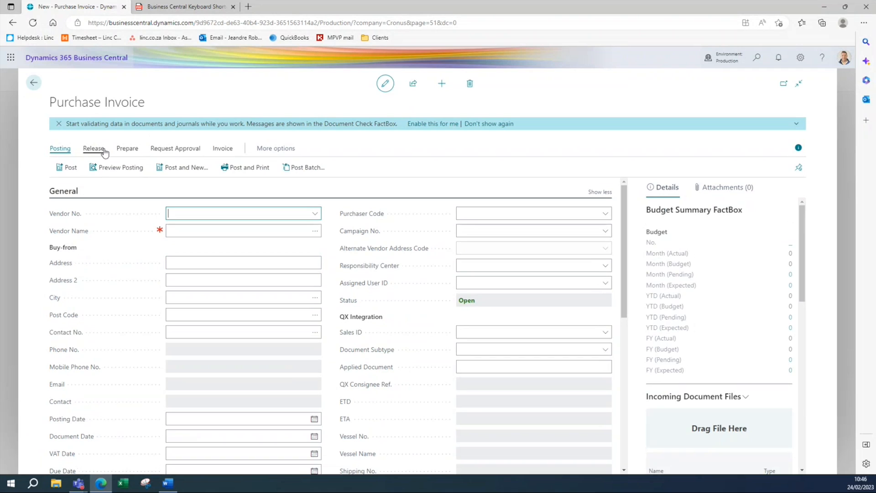
Step: Copy the posted Fabrikam, Inc. invoice with the amount 100.00 into the new invoice, with Include Header on and Recalculate Lines off
{"action": "left_click", "coordinate": [123, 148]}
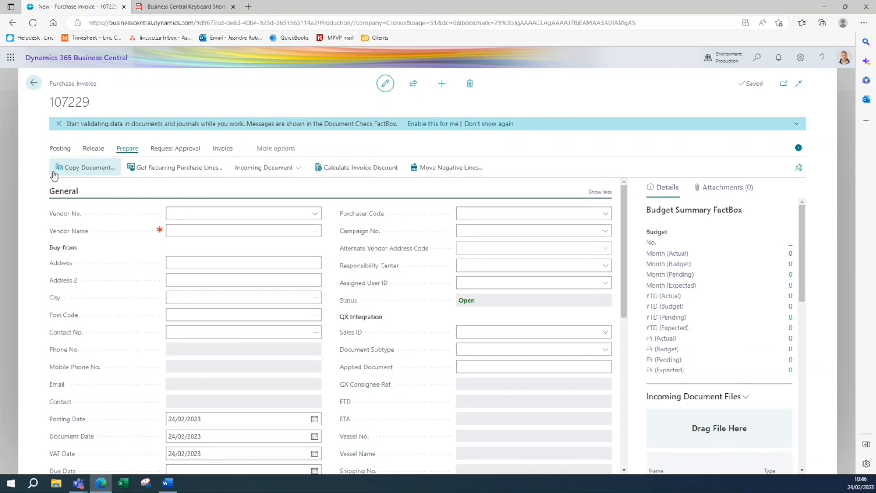
{"action": "left_click", "coordinate": [83, 169]}
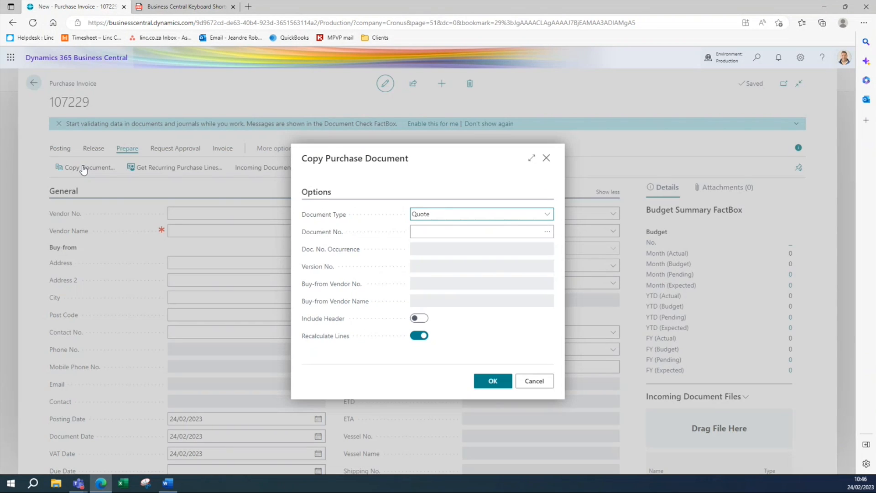
{"action": "left_click", "coordinate": [442, 215]}
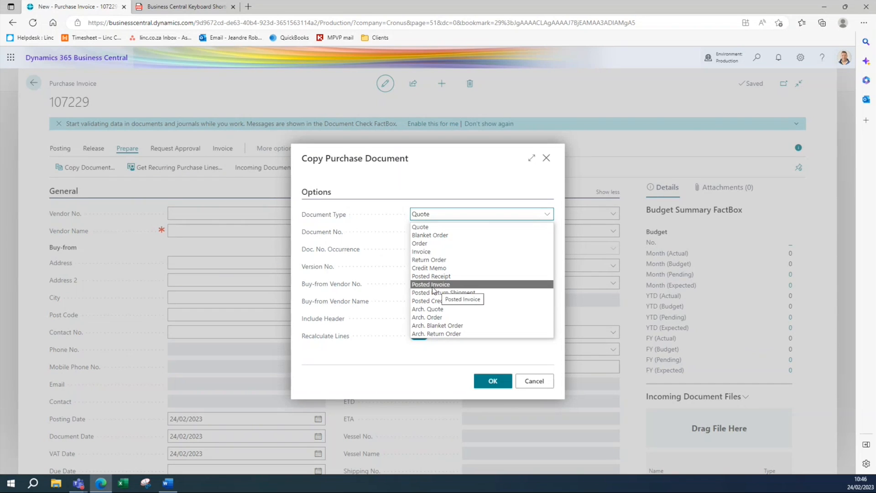
{"action": "left_click", "coordinate": [432, 286]}
{"action": "left_click", "coordinate": [438, 233]}
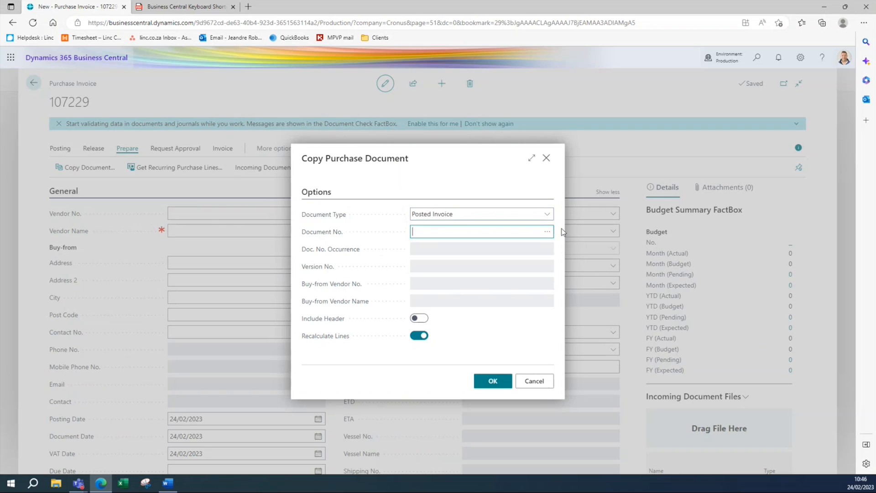
{"action": "left_click", "coordinate": [546, 233]}
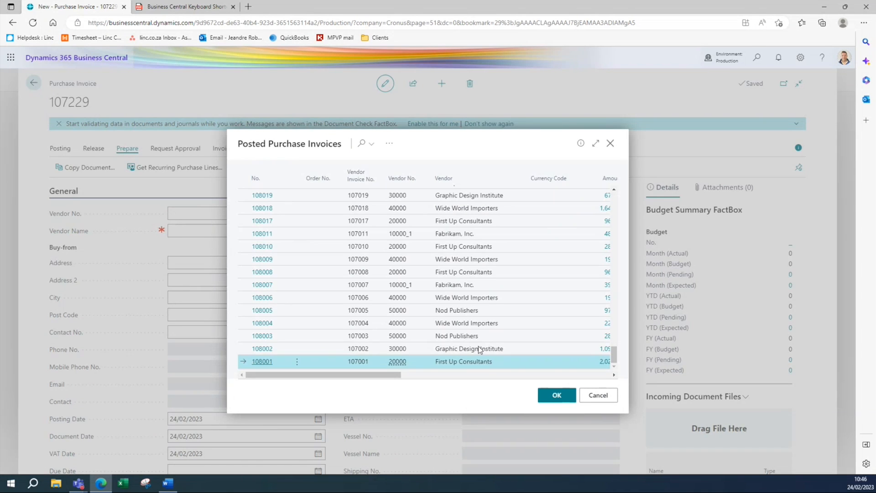
{"action": "key", "text": "Escape"}
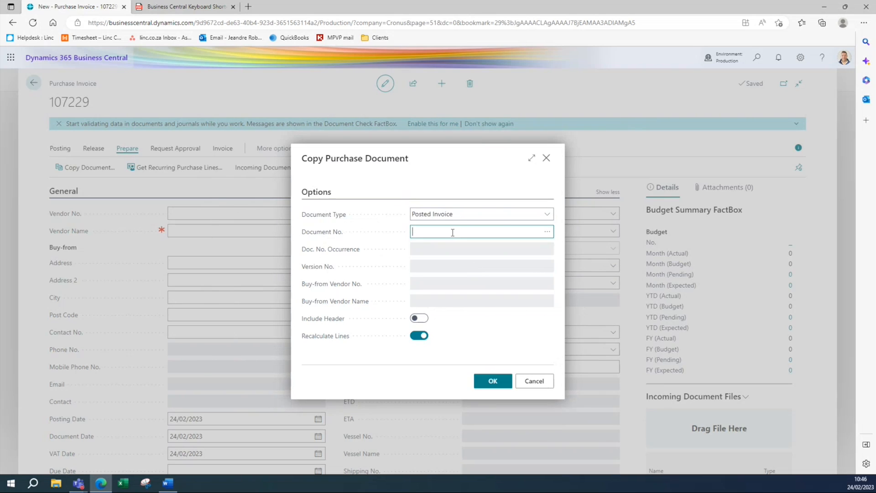
{"action": "type", "text": "108212"}
{"action": "key", "text": "Tab"}
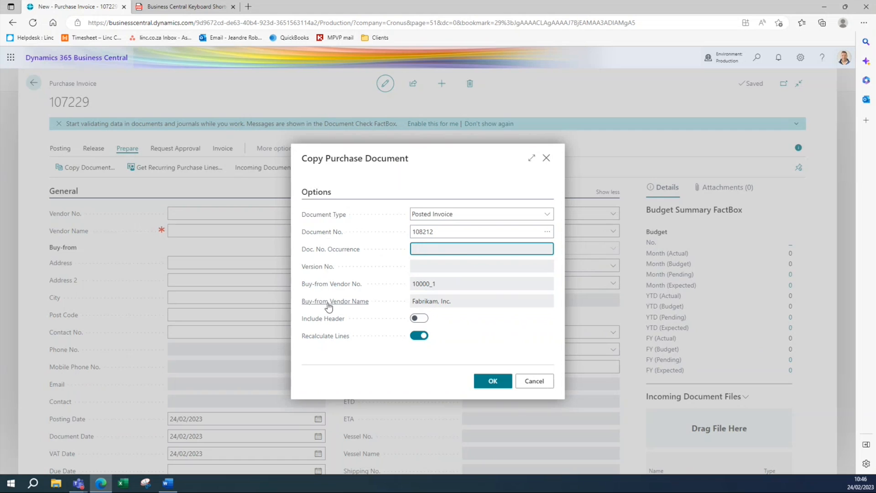
{"action": "left_click", "coordinate": [420, 319]}
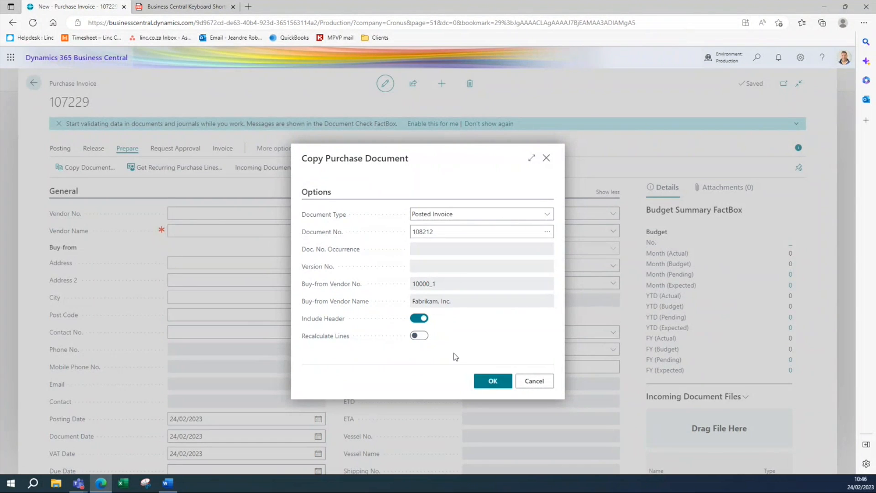
{"action": "left_click", "coordinate": [483, 379]}
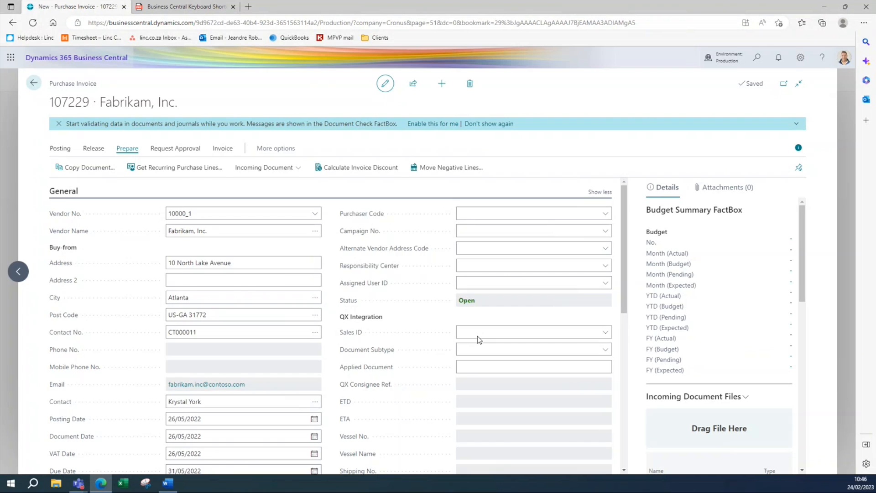
Step: Review the copied header and lines, then exit to the Purchase Invoices list leaving the invoice unposted
{"action": "scroll", "coordinate": [331, 290], "scroll_direction": "down", "scroll_amount": 2}
{"action": "scroll", "coordinate": [340, 325], "scroll_direction": "up", "scroll_amount": 3}
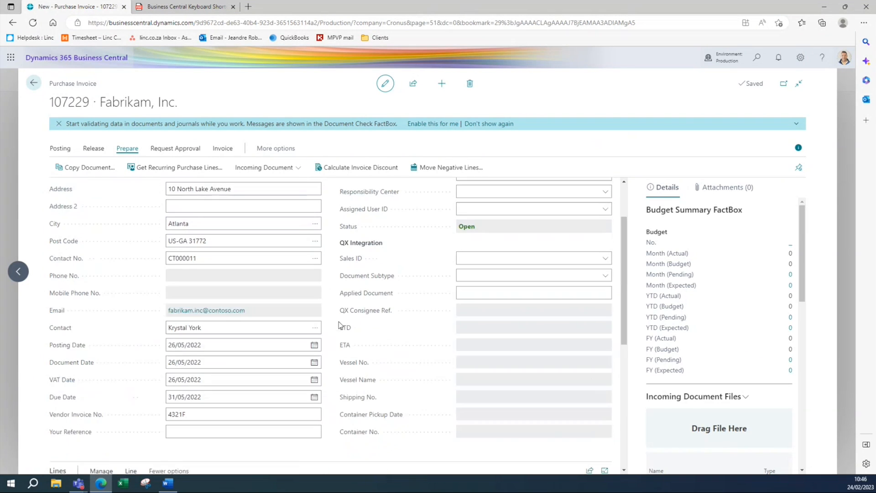
{"action": "scroll", "coordinate": [340, 324], "scroll_direction": "up", "scroll_amount": 2}
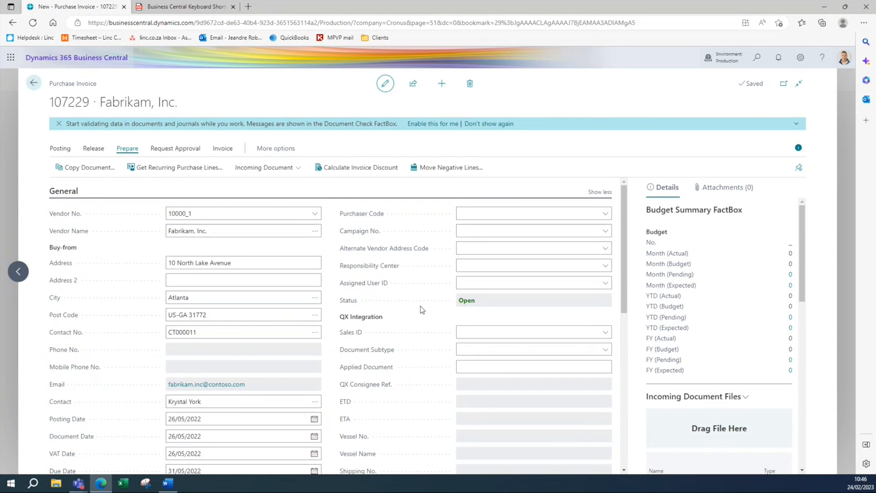
{"action": "scroll", "coordinate": [413, 294], "scroll_direction": "down", "scroll_amount": 5}
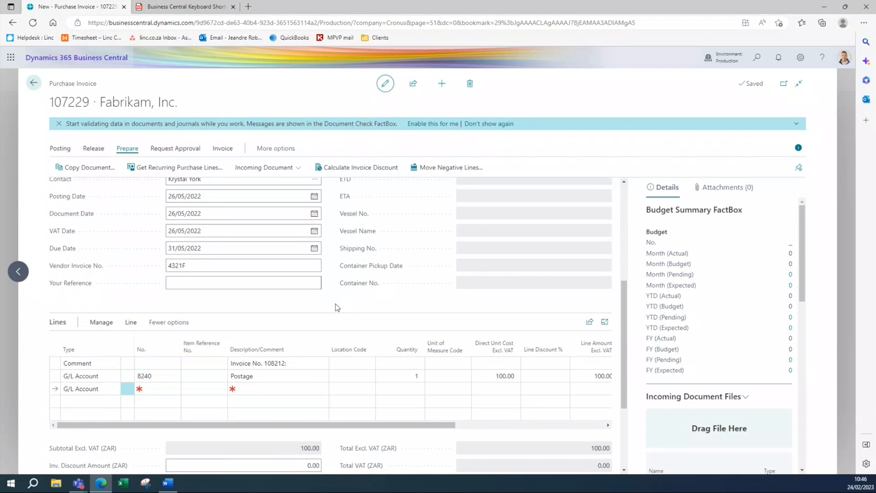
{"action": "scroll", "coordinate": [335, 303], "scroll_direction": "up", "scroll_amount": 5}
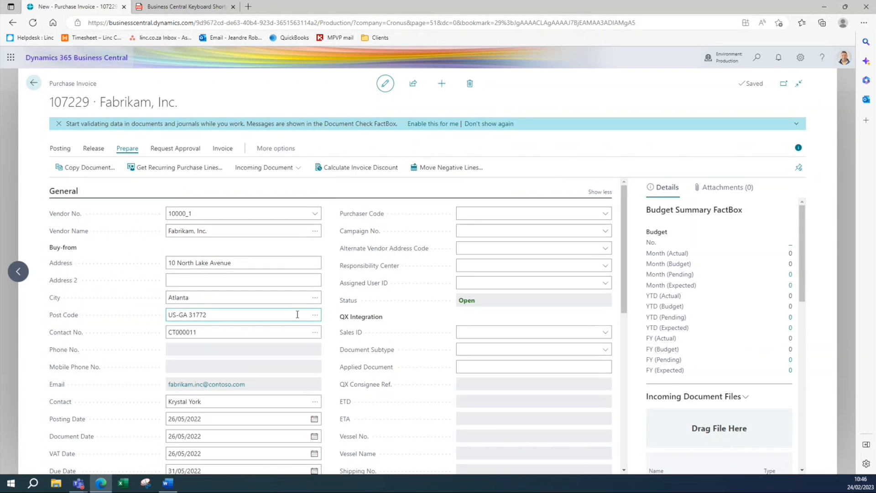
{"action": "key", "text": "Escape"}
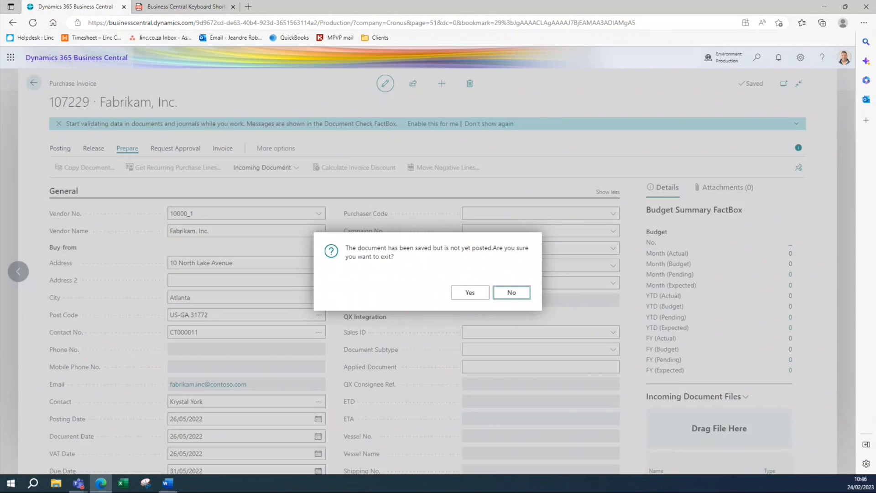
{"action": "left_click", "coordinate": [485, 299]}
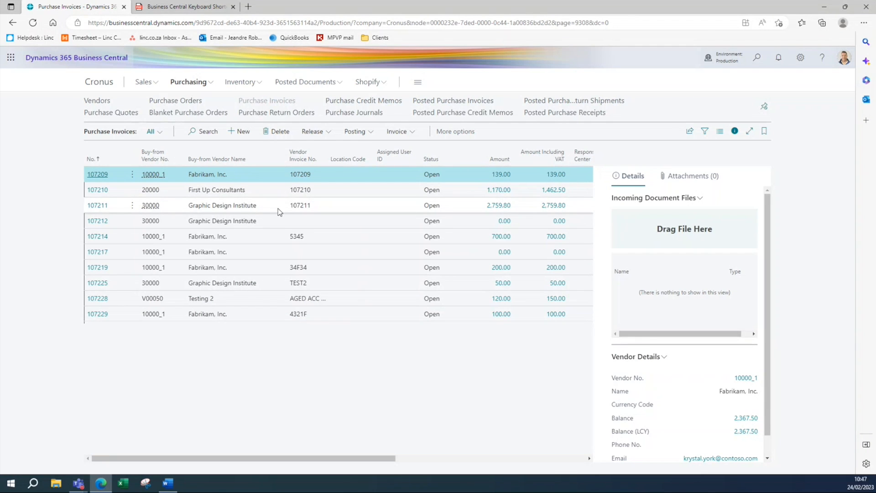
{"action": "left_click", "coordinate": [263, 218]}
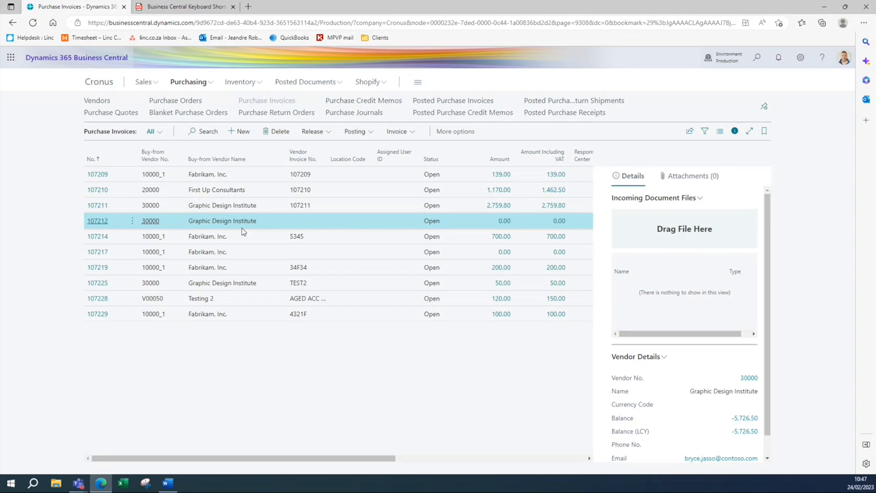
Step: Leave the Purchase Invoices list, open the Items list and select the item test 4
{"action": "left_click", "coordinate": [292, 268]}
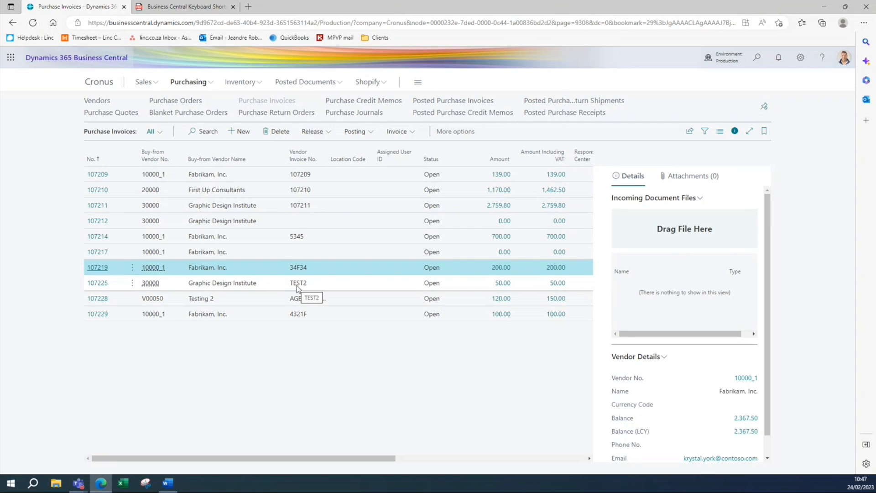
{"action": "key", "text": "alt+Left"}
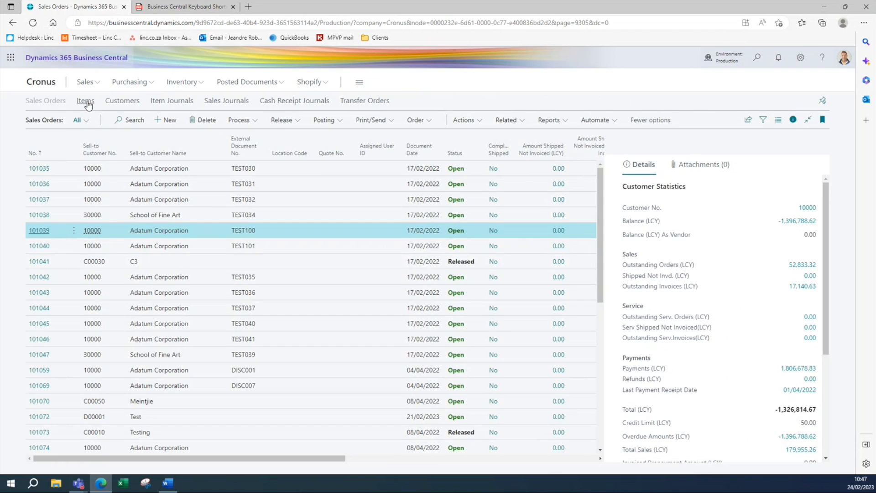
{"action": "left_click", "coordinate": [86, 102]}
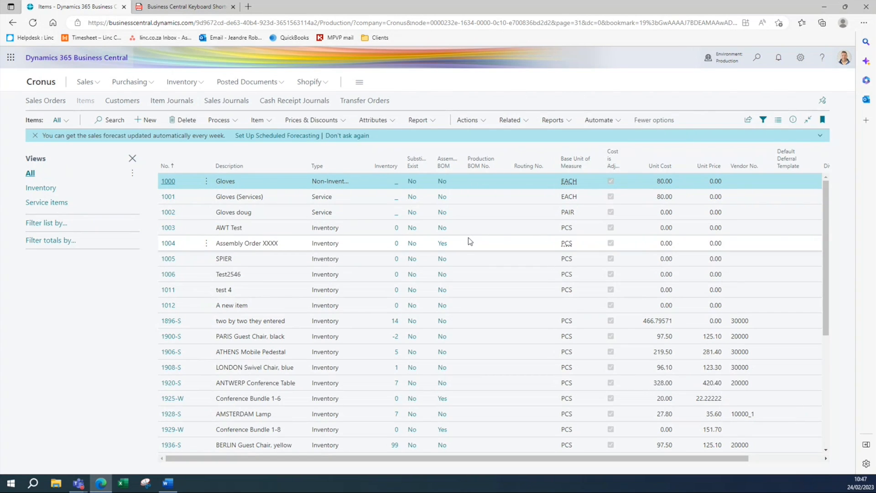
{"action": "left_click", "coordinate": [252, 288]}
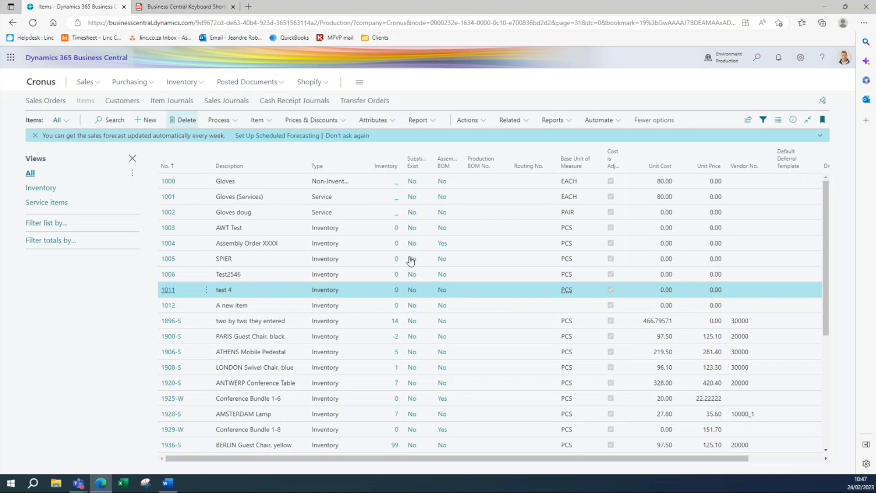
Step: Create a new item from the SERVICE template
{"action": "key", "text": "alt+n"}
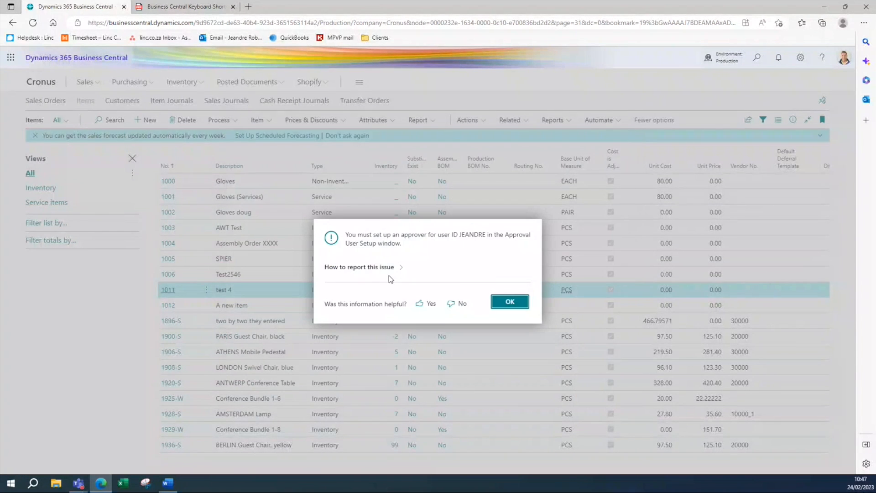
{"action": "left_click", "coordinate": [510, 299]}
{"action": "left_click", "coordinate": [145, 119]}
{"action": "left_click", "coordinate": [419, 144]}
{"action": "left_click", "coordinate": [374, 221]}
{"action": "left_click", "coordinate": [279, 205]}
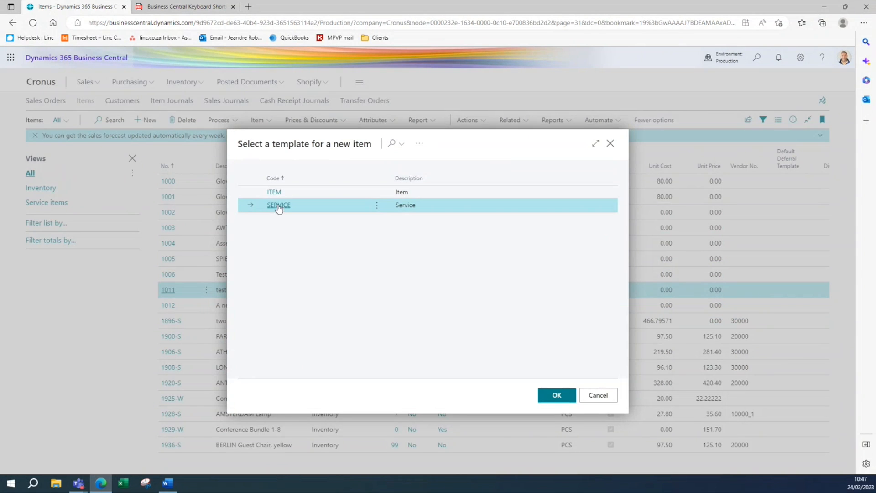
{"action": "key", "text": "Return"}
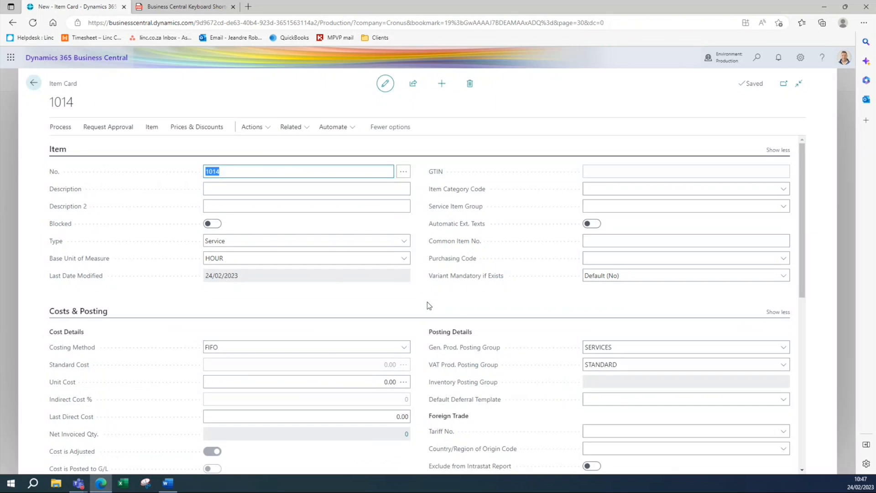
Step: Examine the new item card's fields and its available approval, item, pricing, function and related-record actions
{"action": "left_click", "coordinate": [222, 183]}
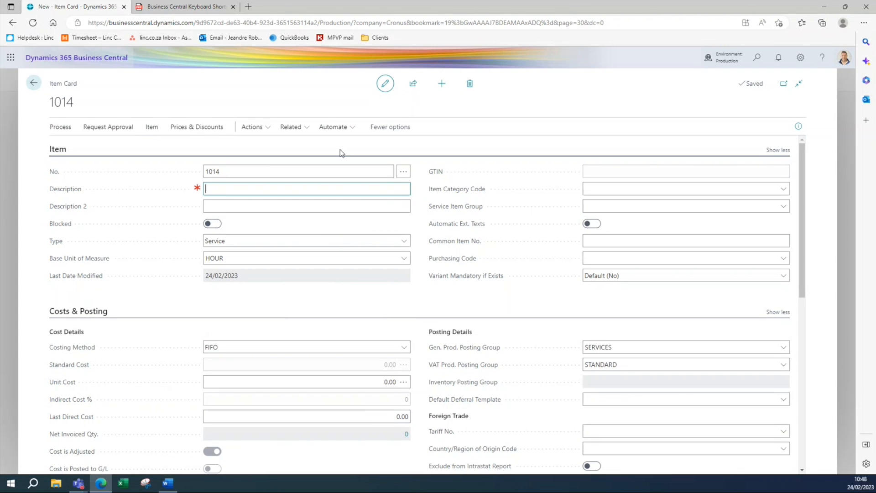
{"action": "left_click", "coordinate": [635, 252]}
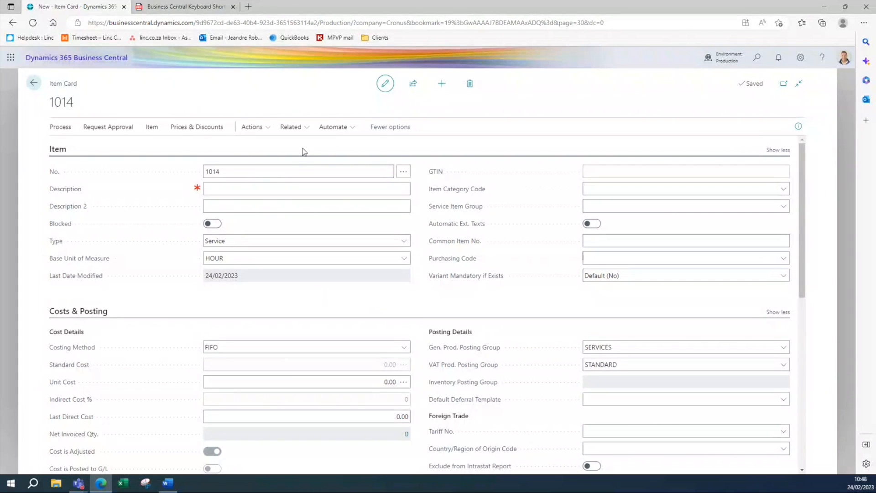
{"action": "left_click", "coordinate": [152, 128]}
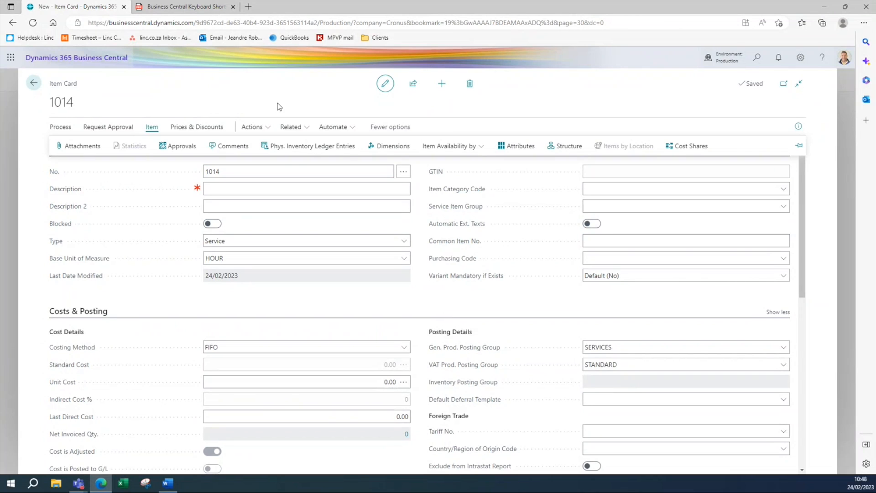
{"action": "left_click", "coordinate": [109, 126]}
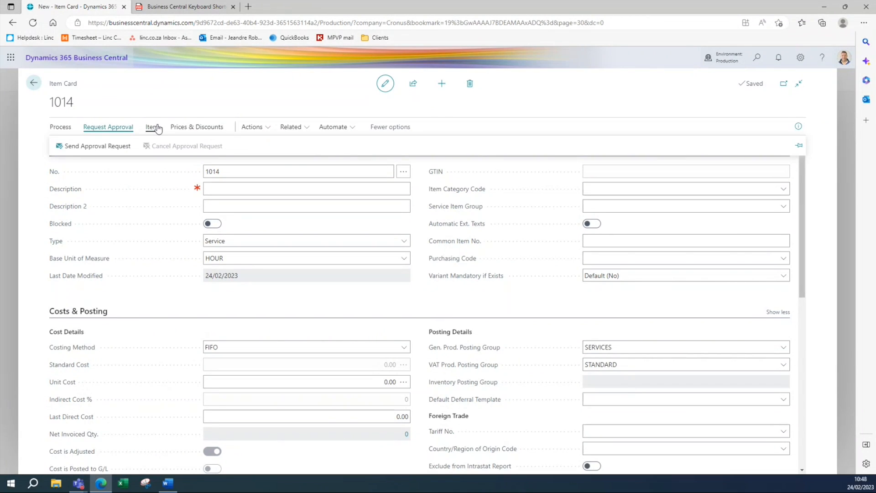
{"action": "left_click", "coordinate": [266, 129]}
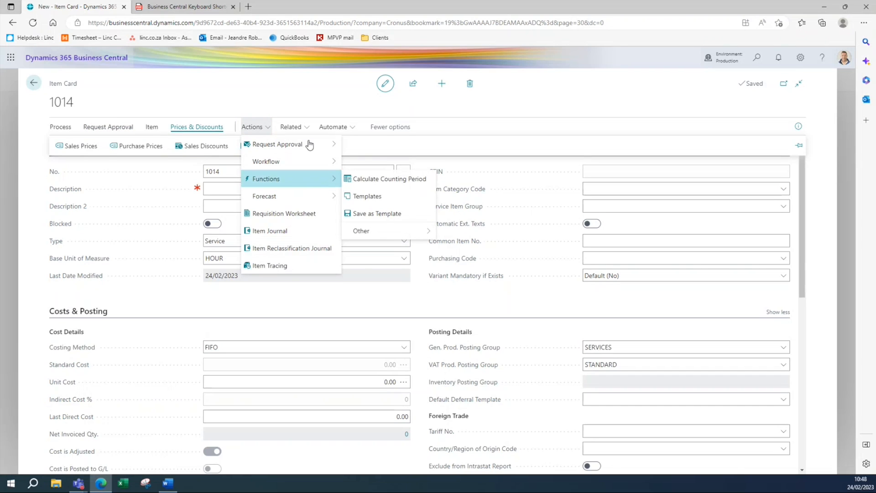
{"action": "left_click", "coordinate": [291, 127]}
{"action": "mouse_move", "coordinate": [315, 145]}
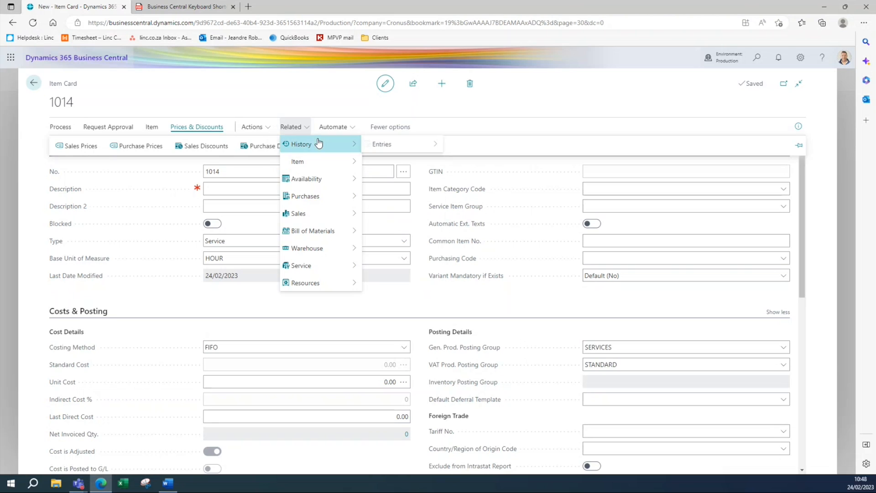
{"action": "mouse_move", "coordinate": [309, 182]}
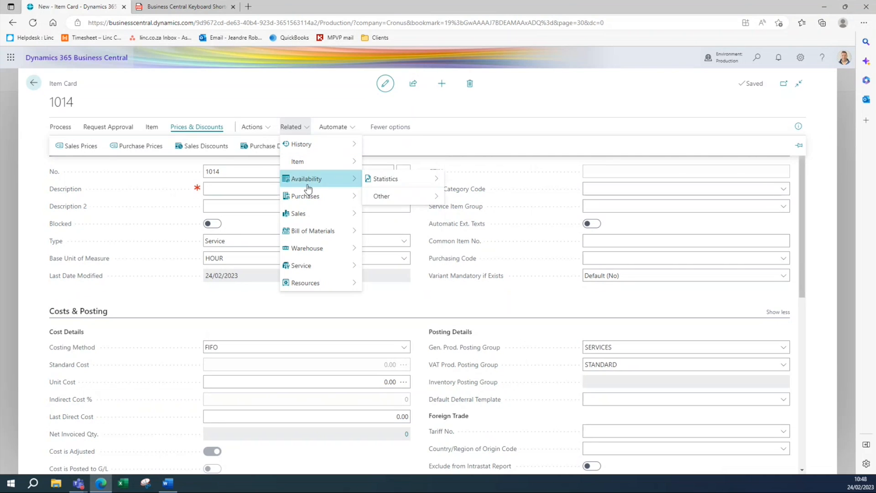
{"action": "left_click", "coordinate": [152, 128]}
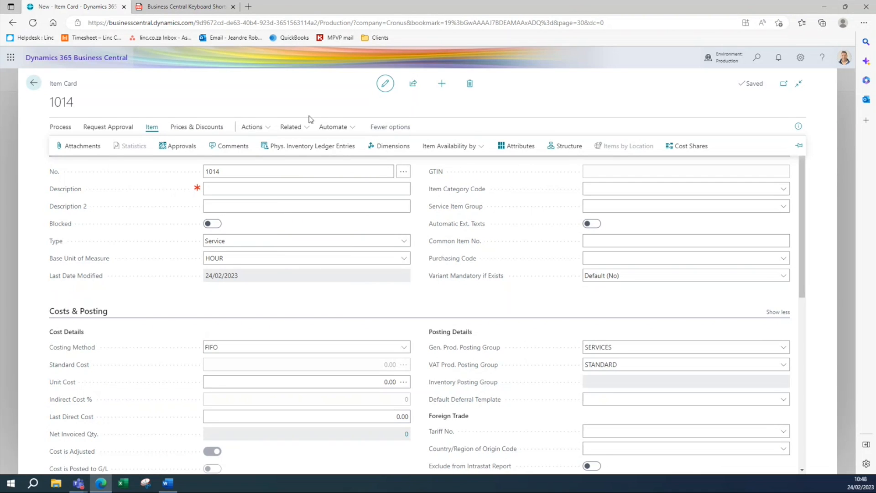
Step: Apply the SERVICE template to the new item
{"action": "left_click", "coordinate": [53, 129]}
{"action": "left_click", "coordinate": [311, 147]}
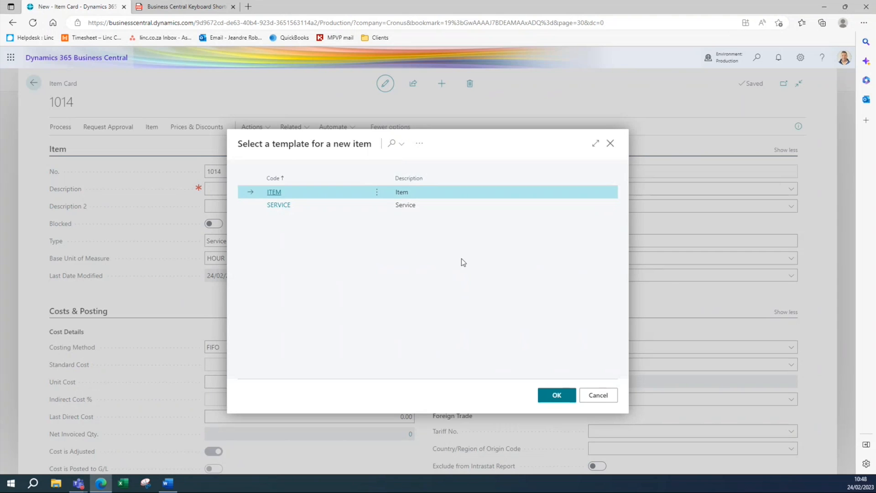
{"action": "left_click", "coordinate": [272, 206]}
{"action": "left_click", "coordinate": [294, 201]}
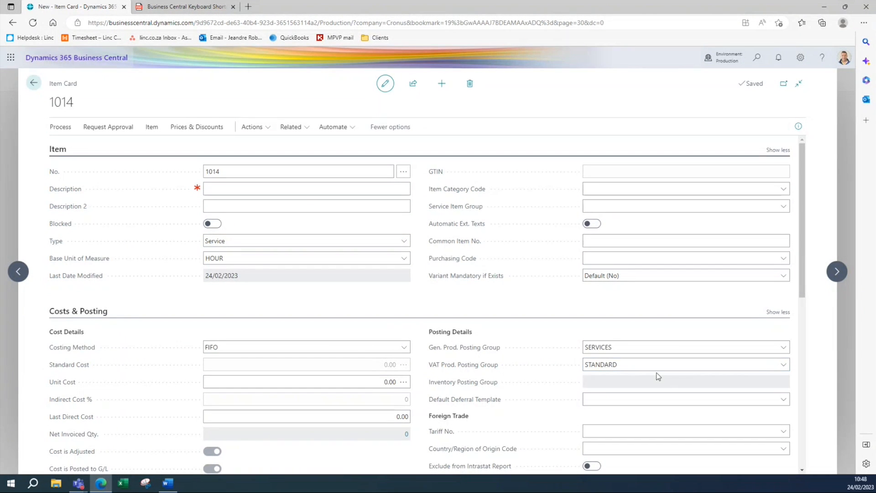
Step: Review the item card's costing, posting, pricing and replenishment fields and the available processing actions
{"action": "scroll", "coordinate": [643, 340], "scroll_direction": "down", "scroll_amount": 5}
{"action": "scroll", "coordinate": [643, 344], "scroll_direction": "up", "scroll_amount": 5}
{"action": "scroll", "coordinate": [475, 312], "scroll_direction": "down", "scroll_amount": 5}
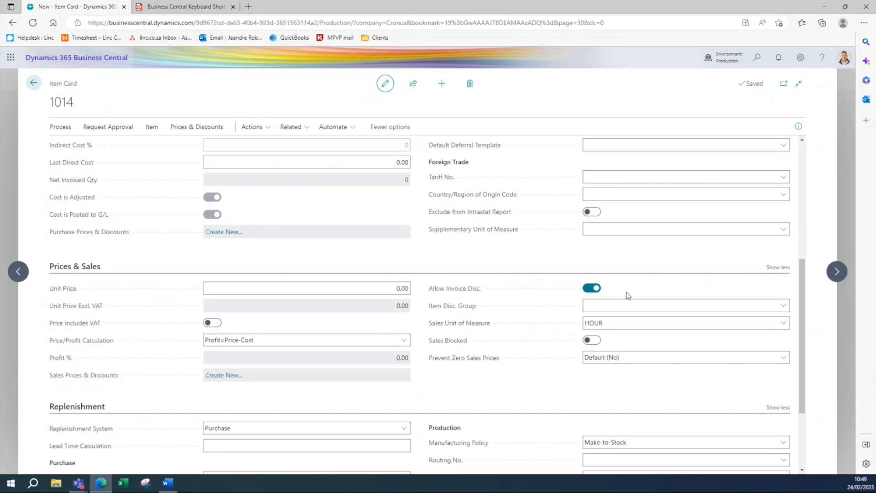
{"action": "scroll", "coordinate": [651, 335], "scroll_direction": "up", "scroll_amount": 5}
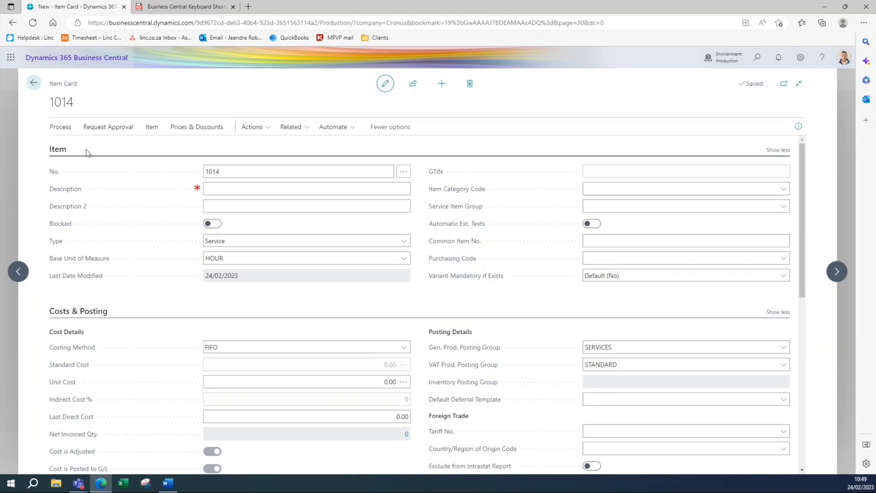
{"action": "left_click", "coordinate": [68, 129]}
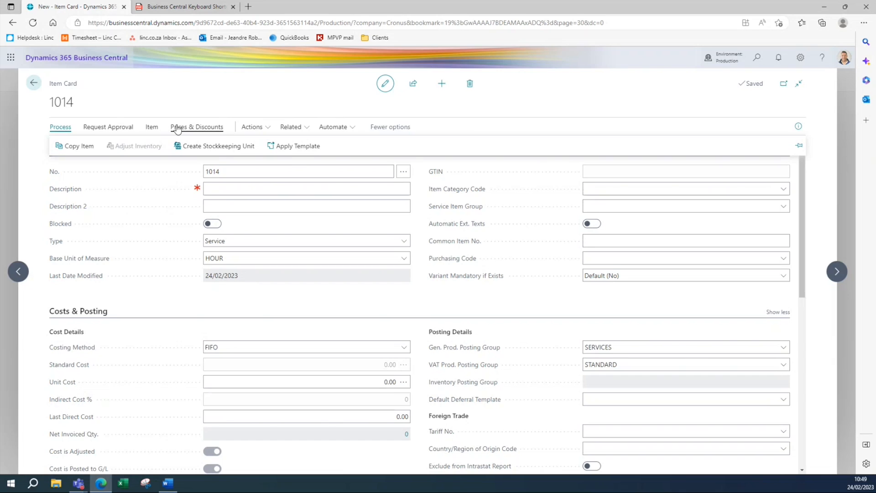
{"action": "left_click", "coordinate": [497, 125]}
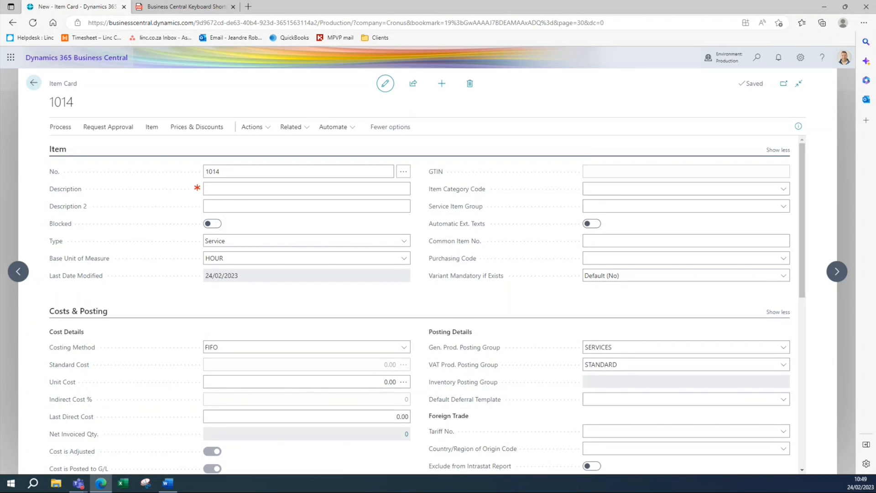
Step: Close the Business Central Keyboard Shortcuts PDF and exit the item card to the Items list
{"action": "key", "text": "alt+Tab"}
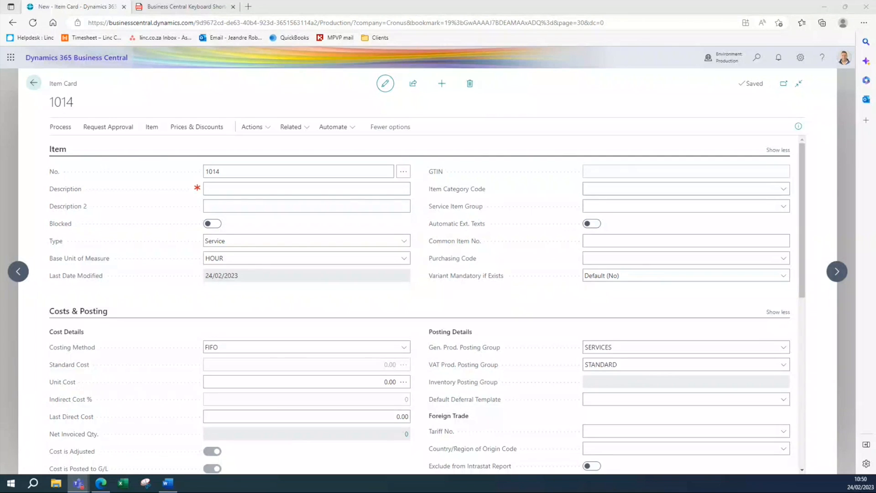
{"action": "left_click", "coordinate": [195, 8]}
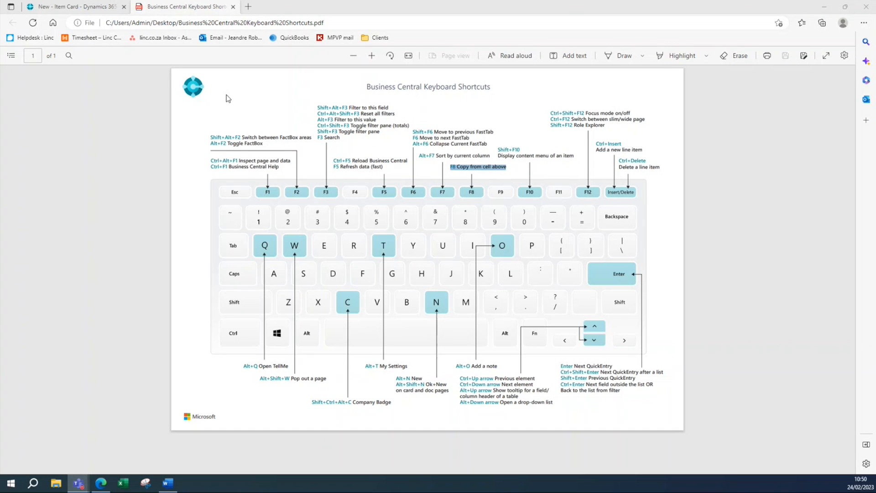
{"action": "left_click", "coordinate": [233, 7]}
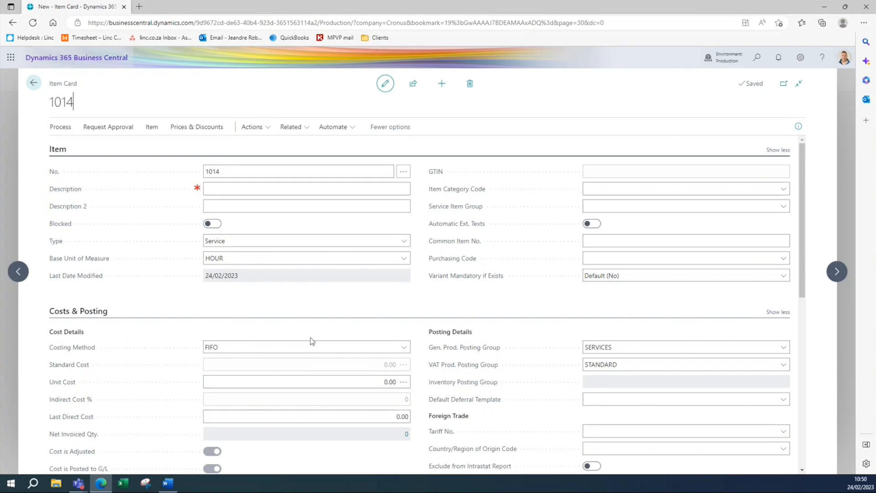
{"action": "key", "text": "Escape"}
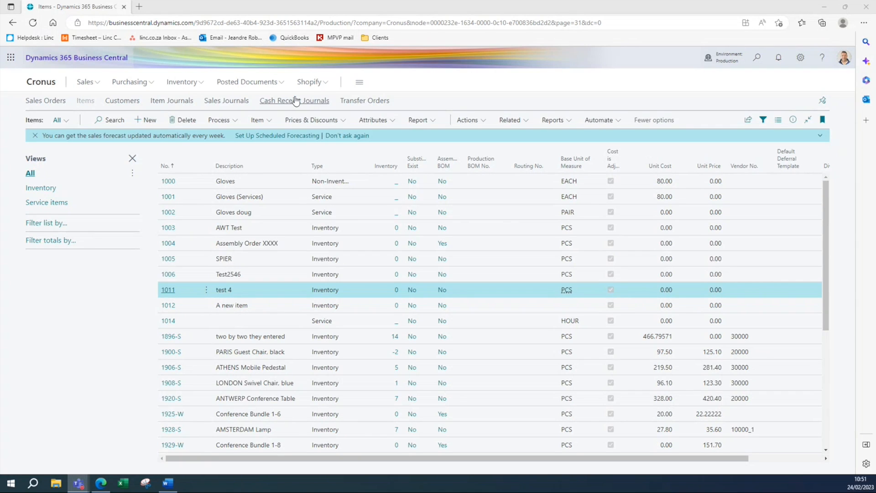
Step: Search for "chart of acc" and open the Chart of Accounts
{"action": "left_click", "coordinate": [755, 58]}
{"action": "type", "text": "chart of acc"}
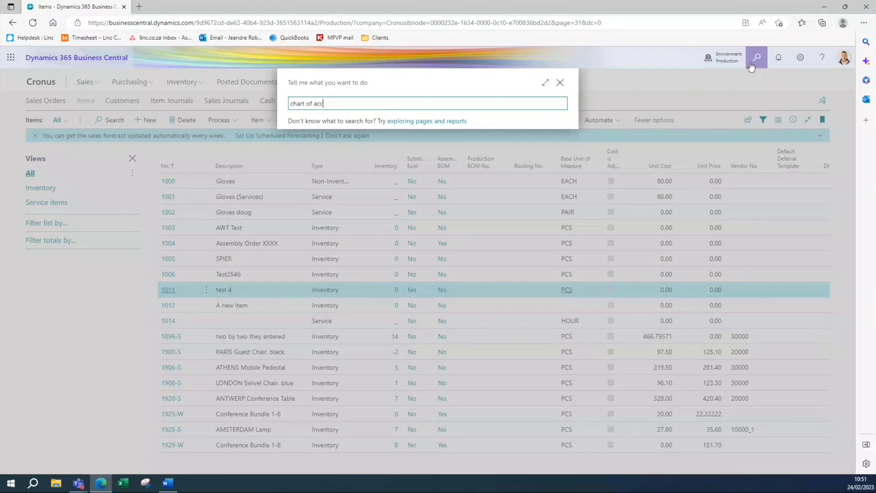
{"action": "left_click", "coordinate": [342, 143]}
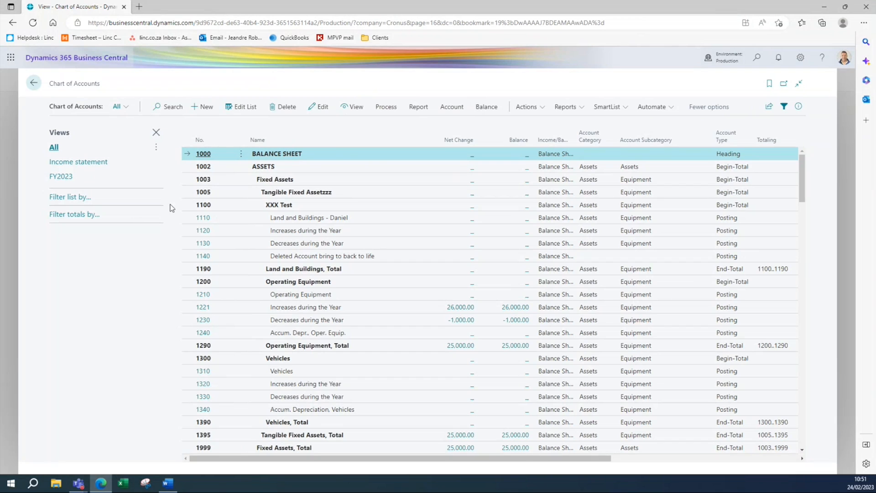
Step: Try to limit the account totals with a Date Filter of 01/02/2023.. and clear the filter
{"action": "left_click", "coordinate": [64, 217]}
{"action": "left_click", "coordinate": [70, 233]}
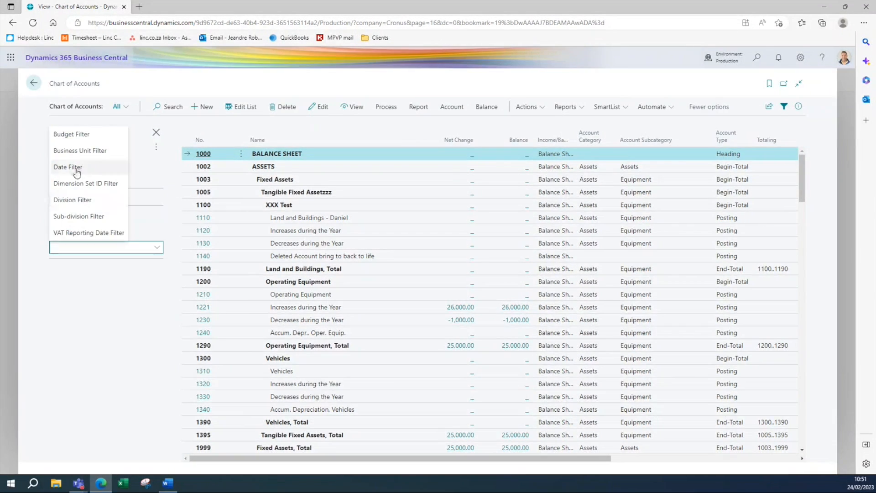
{"action": "left_click", "coordinate": [76, 171]}
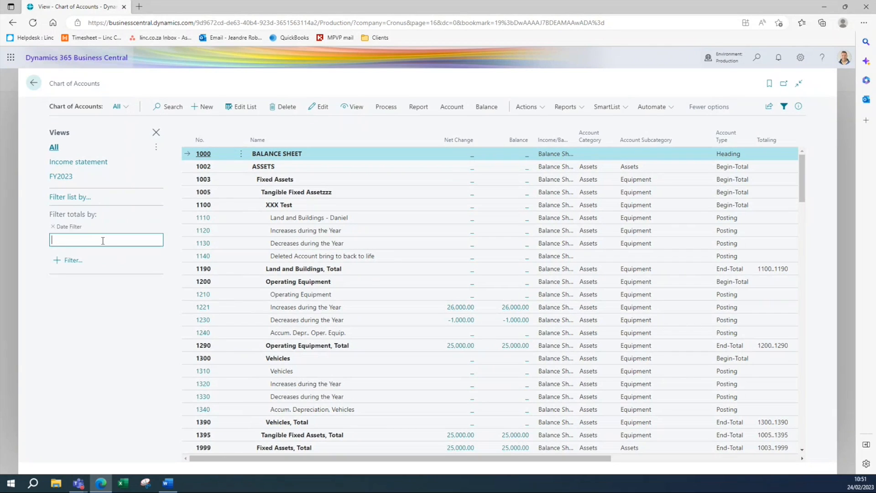
{"action": "type", "text": "01/02/2023.."}
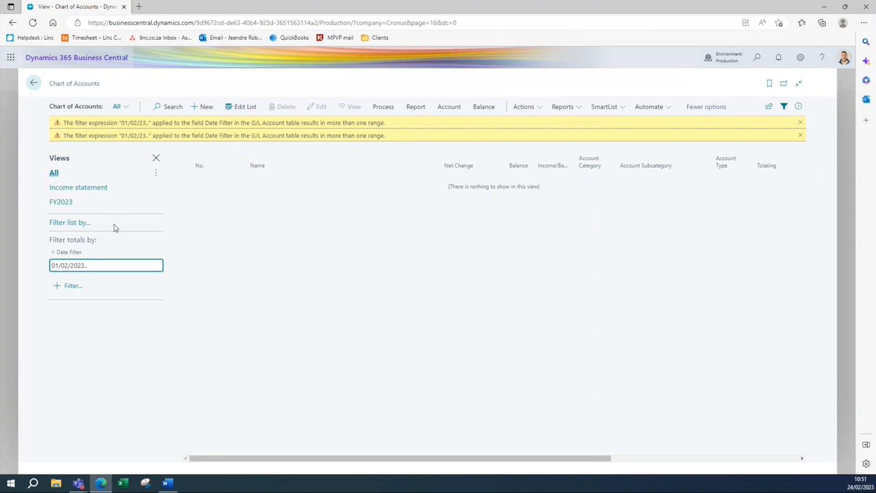
{"action": "left_click_drag", "start_coordinate": [101, 263], "coordinate": [40, 307]}
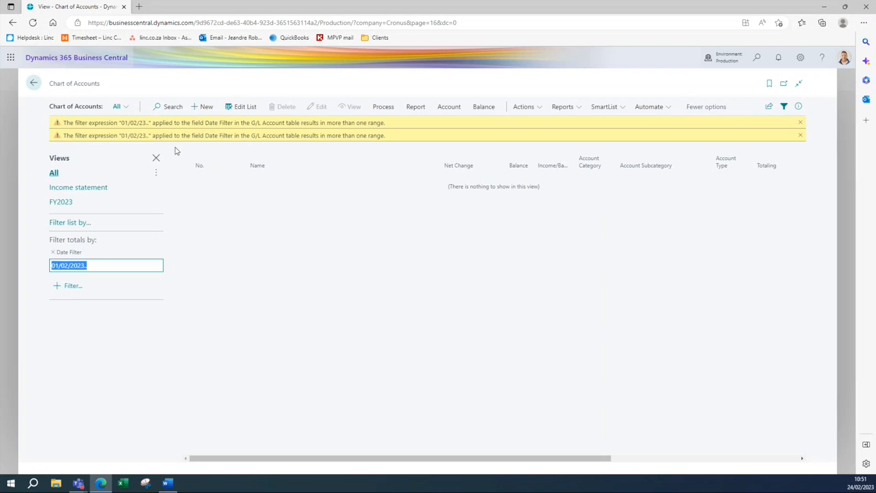
{"action": "key", "text": "Delete"}
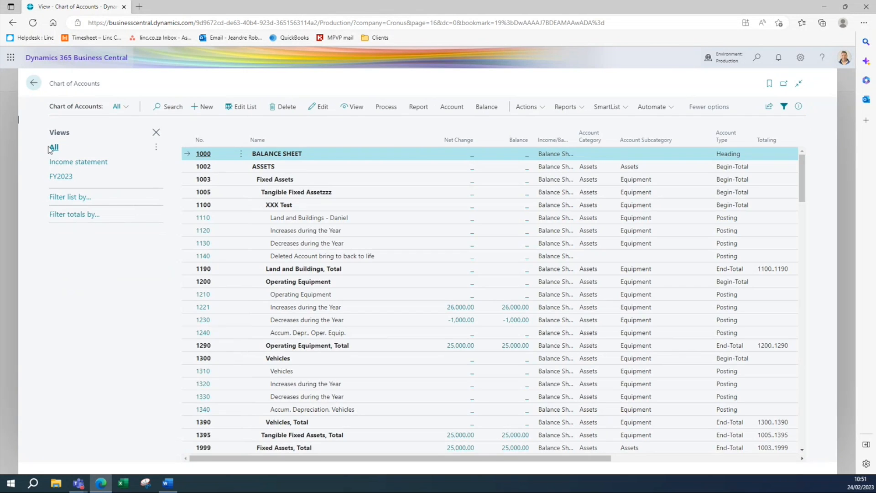
Step: Filter the account totals by a Date Filter of 01/02/23
{"action": "left_click", "coordinate": [75, 216]}
{"action": "left_click", "coordinate": [81, 233]}
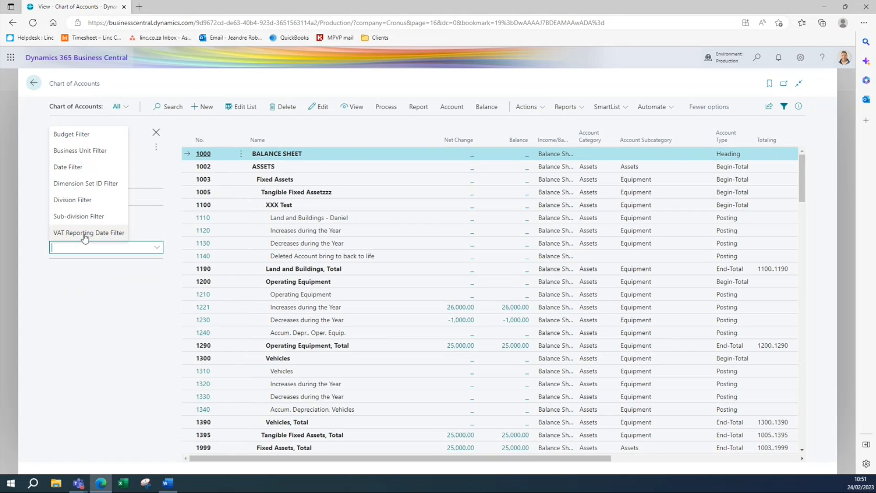
{"action": "left_click", "coordinate": [78, 178]}
{"action": "type", "text": "01/02"}
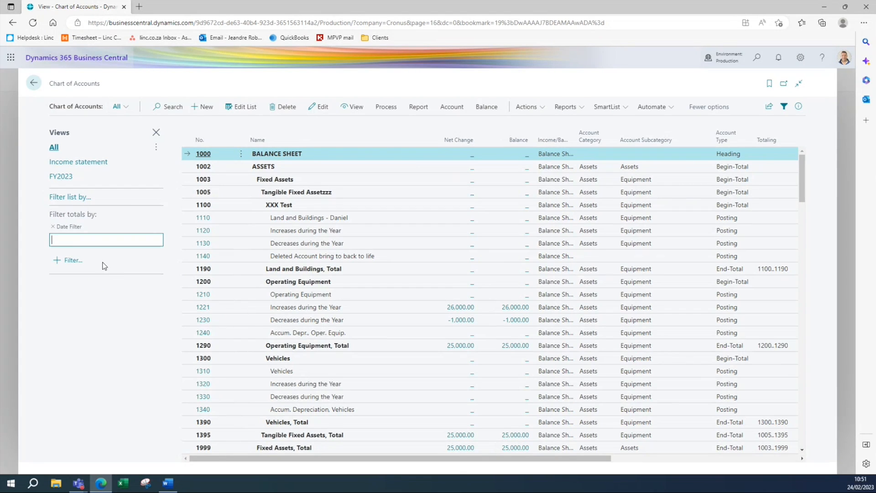
{"action": "key", "text": "Tab"}
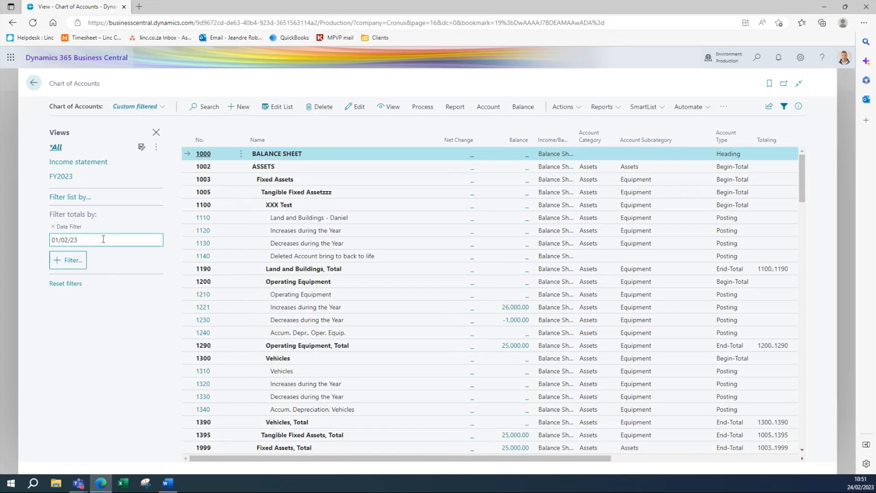
Step: Try limiting the account totals with a Date Filter of 01/02.
{"action": "left_click", "coordinate": [103, 239]}
{"action": "type", "text": "01/02.."}
{"action": "key", "text": "Return"}
{"action": "left_click", "coordinate": [109, 268]}
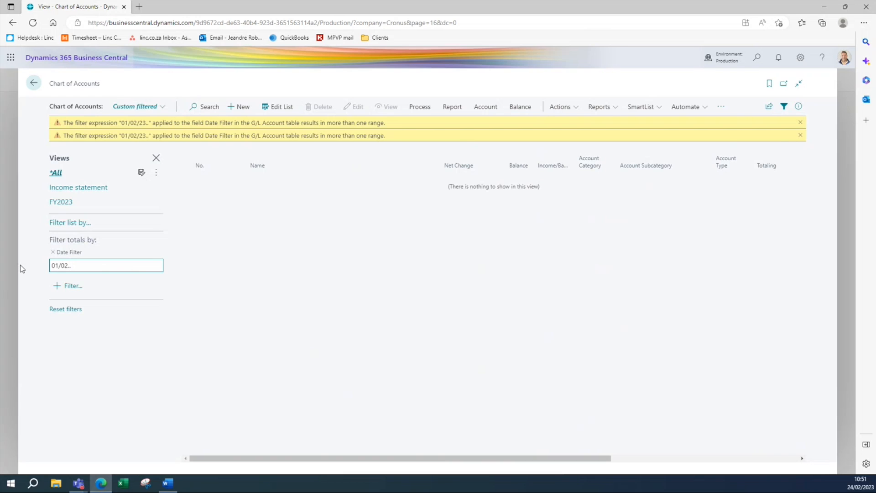
Step: Try the totals' Date Filter with the year 2023 added to 01/02, and remove the Date Filter
{"action": "left_click", "coordinate": [53, 265]}
{"action": "key", "text": "Right"}
{"action": "key", "text": "Right"}
{"action": "key", "text": "Right"}
{"action": "key", "text": "Right"}
{"action": "type", "text": "/2023"}
{"action": "key", "text": "Return"}
{"action": "left_click", "coordinate": [112, 271]}
{"action": "left_click", "coordinate": [55, 256]}
{"action": "left_click", "coordinate": [53, 253]}
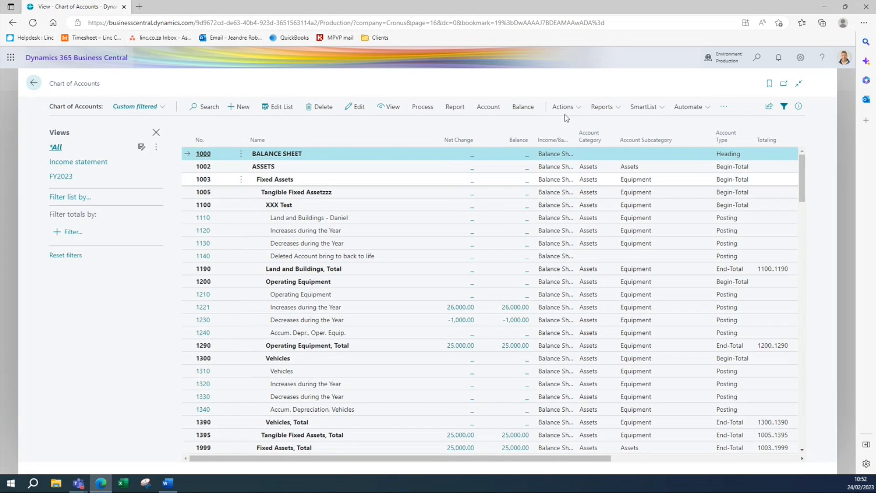
{"action": "left_click", "coordinate": [800, 57]}
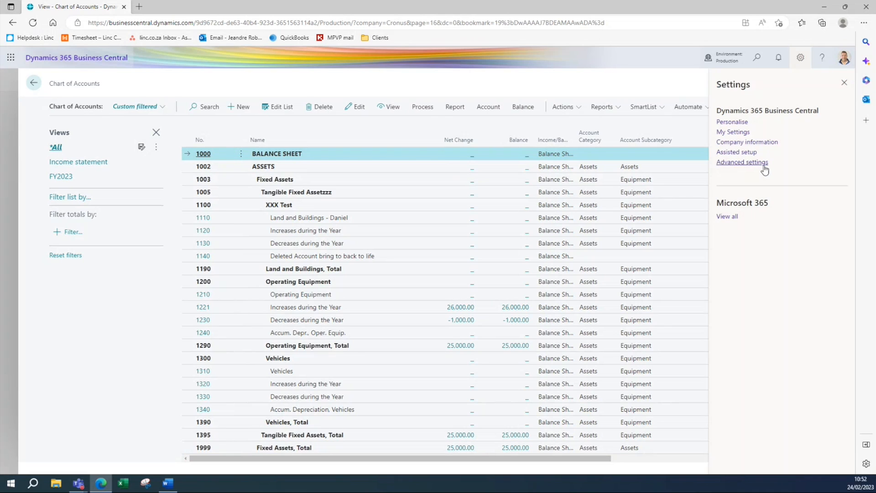
{"action": "left_click", "coordinate": [767, 142]}
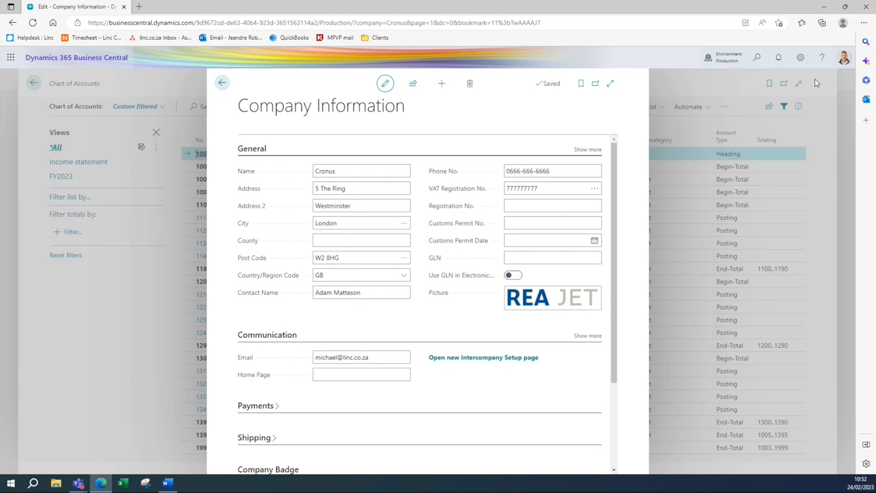
{"action": "left_click", "coordinate": [816, 83]}
Step: Turn off Teaching Tips in My Settings and confirm the change
{"action": "left_click", "coordinate": [800, 57]}
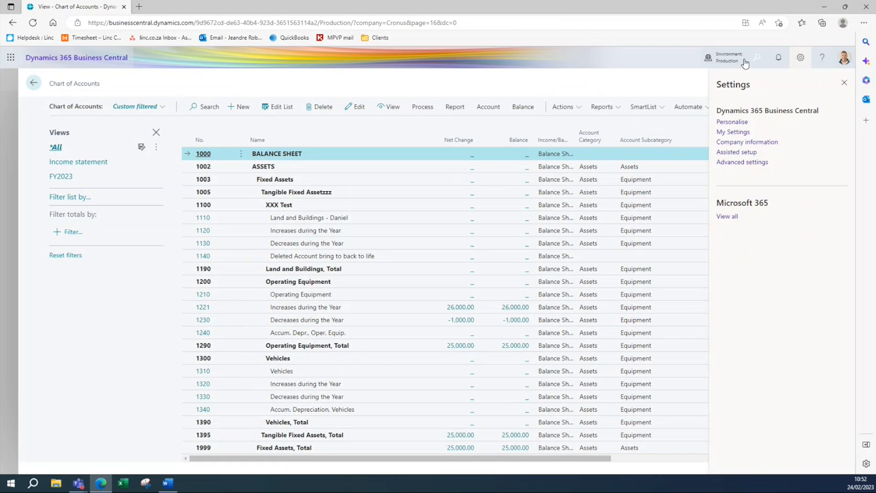
{"action": "left_click", "coordinate": [799, 60]}
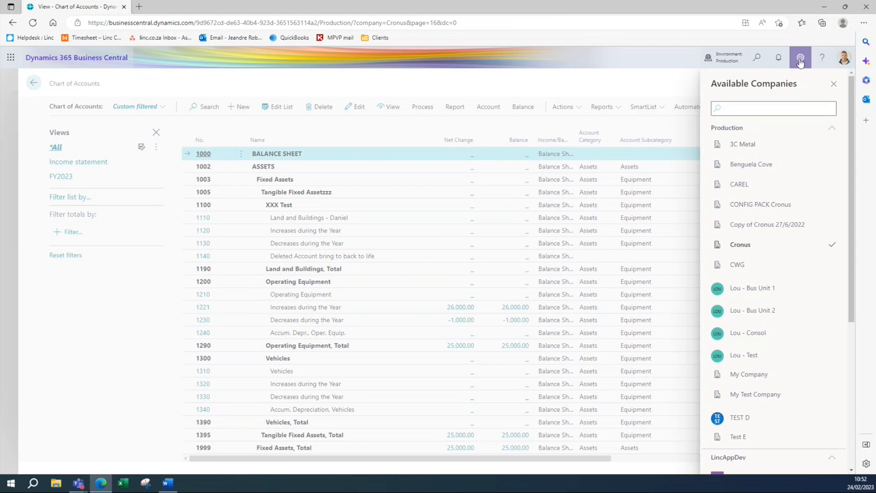
{"action": "left_click", "coordinate": [739, 132]}
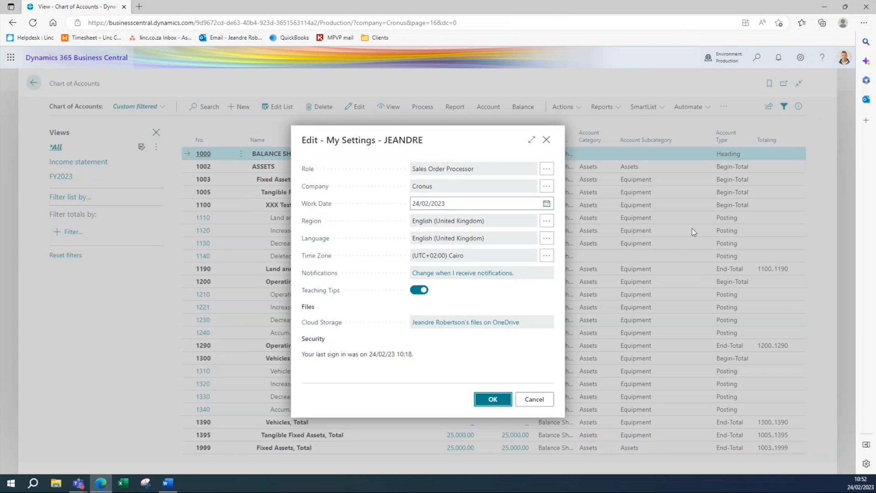
{"action": "left_click", "coordinate": [420, 291]}
{"action": "left_click", "coordinate": [493, 399]}
Step: Switch to the 3C Metal company in the Production environment
{"action": "left_click", "coordinate": [728, 64]}
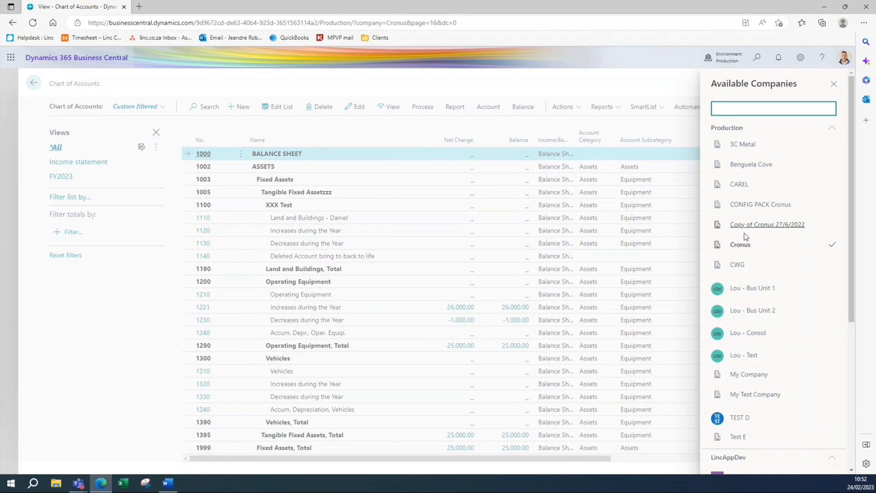
{"action": "left_click", "coordinate": [745, 166]}
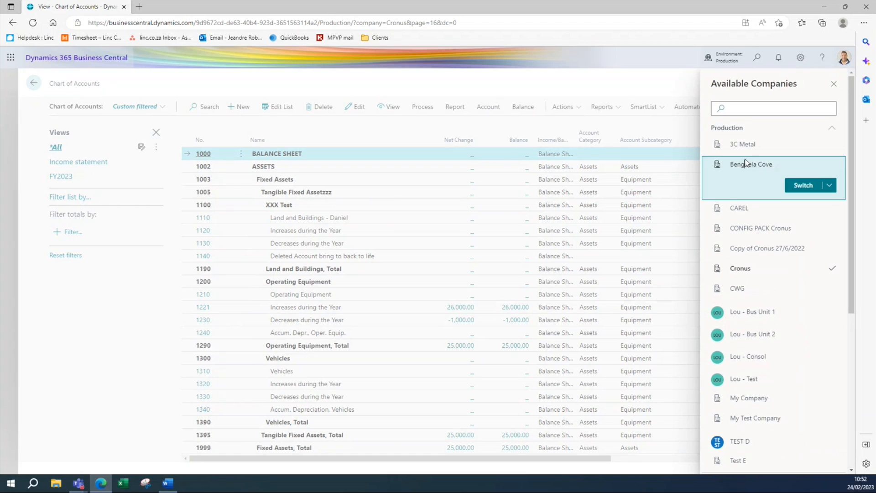
{"action": "left_click", "coordinate": [728, 145]}
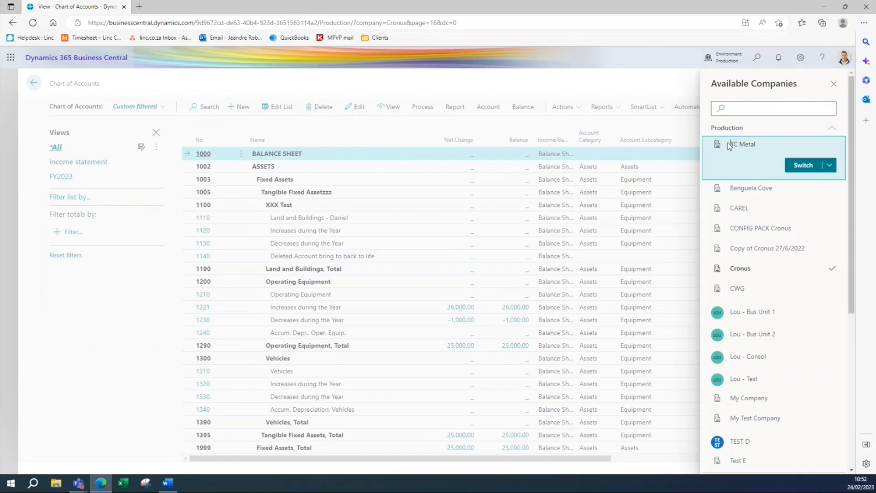
{"action": "left_click", "coordinate": [808, 165]}
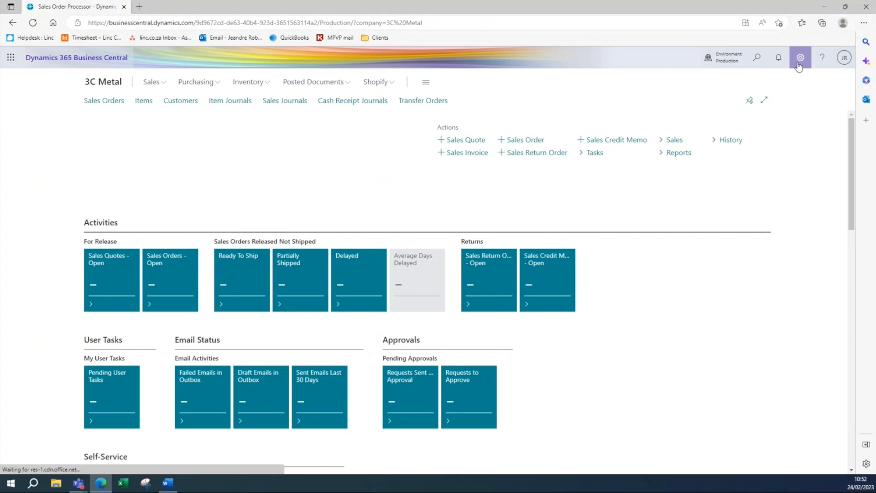
Step: Turn on Teaching Tips in My Settings for 3C Metal and cancel the dialog
{"action": "left_click", "coordinate": [799, 67]}
{"action": "left_click", "coordinate": [732, 132]}
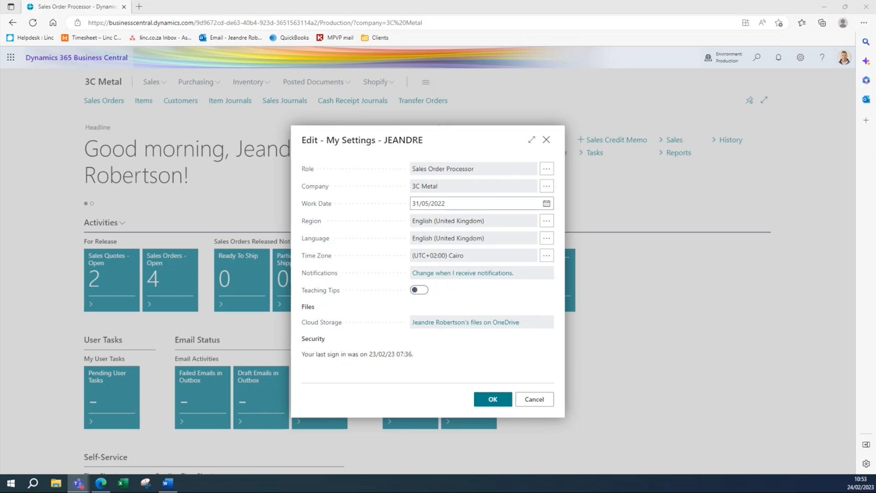
{"action": "left_click", "coordinate": [428, 292]}
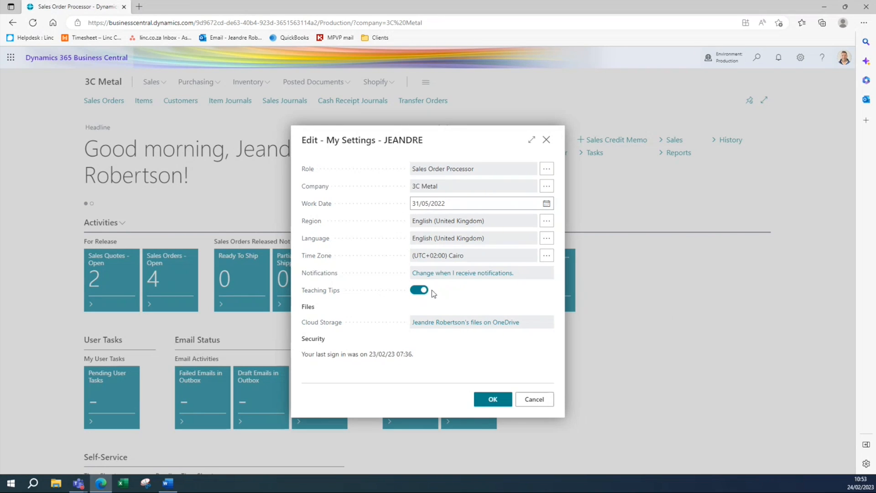
{"action": "left_click", "coordinate": [540, 399]}
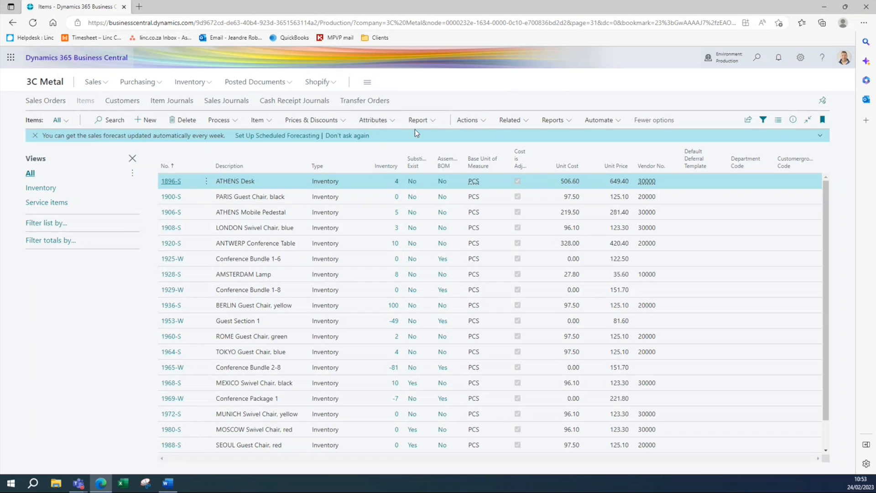
Step: Search for "chart of acc" and open the Chart of Accounts of 3C Metal
{"action": "left_click", "coordinate": [379, 119]}
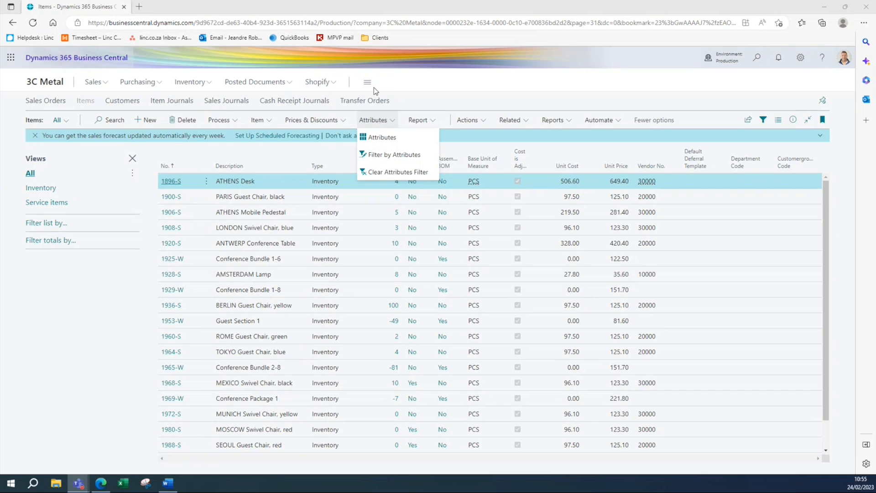
{"action": "left_click", "coordinate": [757, 59]}
{"action": "type", "text": "ch"}
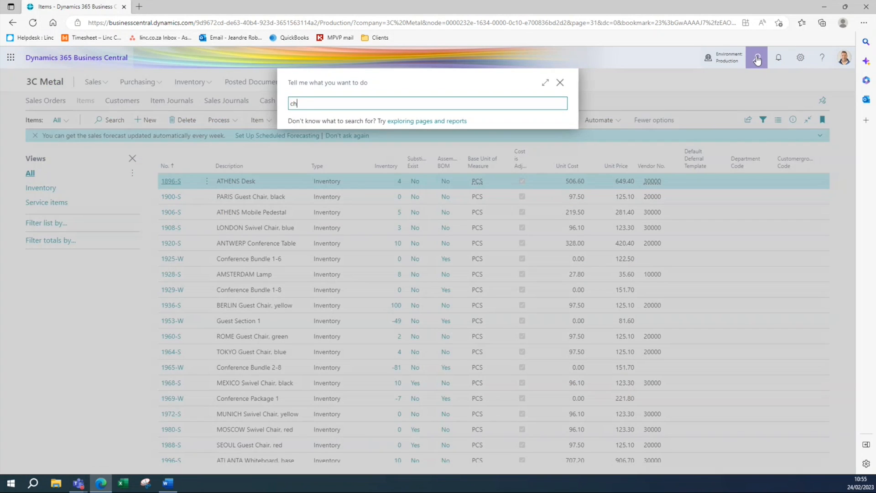
{"action": "type", "text": "art of acc"}
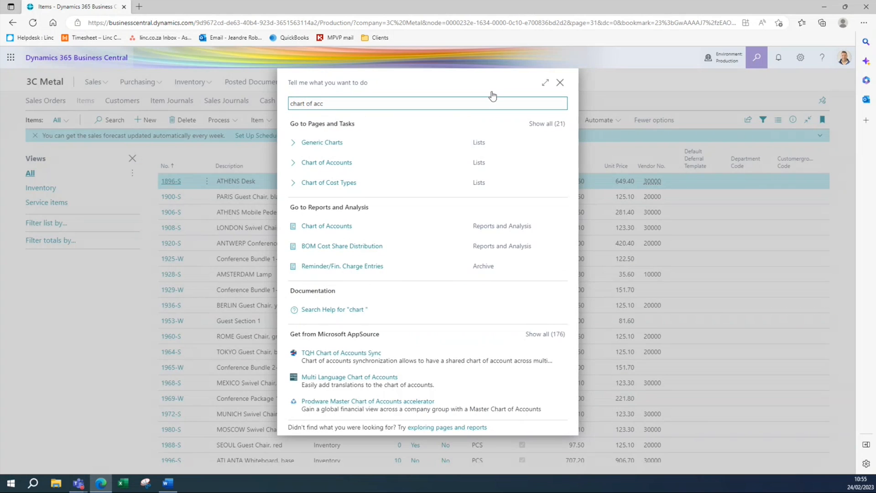
{"action": "left_click", "coordinate": [353, 143]}
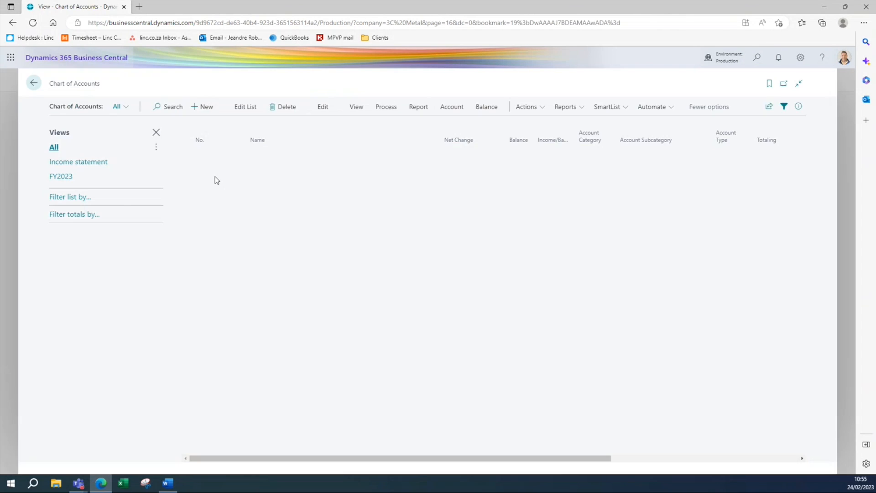
Step: Filter the account totals by a Date Filter of ..28/02/2023
{"action": "left_click", "coordinate": [75, 215]}
{"action": "left_click", "coordinate": [60, 229]}
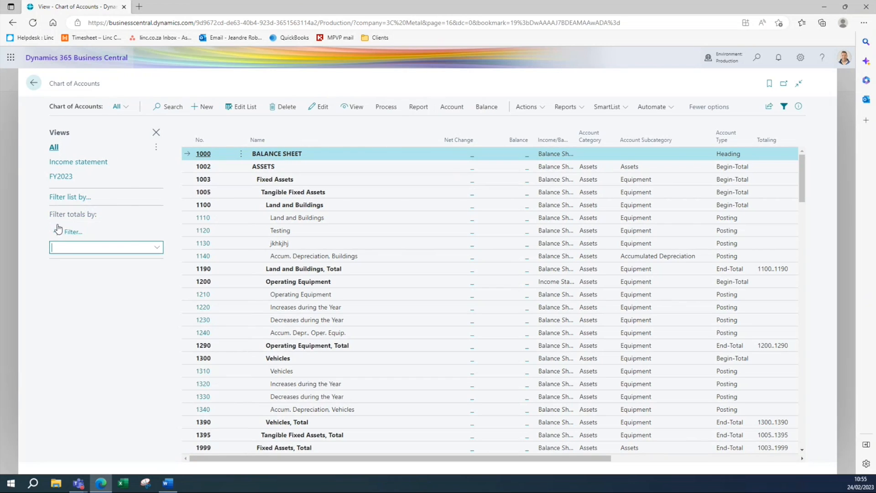
{"action": "left_click", "coordinate": [68, 179]}
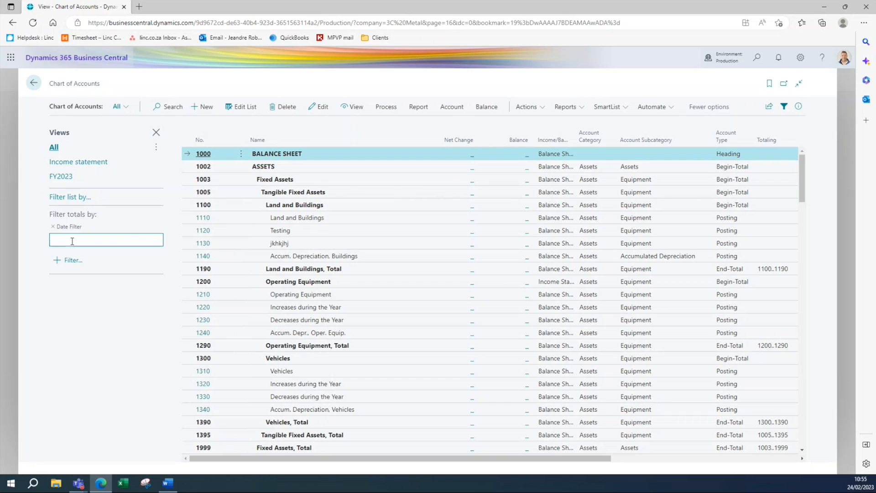
{"action": "type", "text": "01/"}
{"action": "key", "text": "BackSpace"}
{"action": "key", "text": "BackSpace"}
{"action": "key", "text": "BackSpace"}
{"action": "type", "text": "..t"}
{"action": "key", "text": "BackSpace"}
{"action": "type", "text": "3"}
{"action": "key", "text": "BackSpace"}
{"action": "type", "text": "28/02/2023"}
{"action": "key", "text": "Return"}
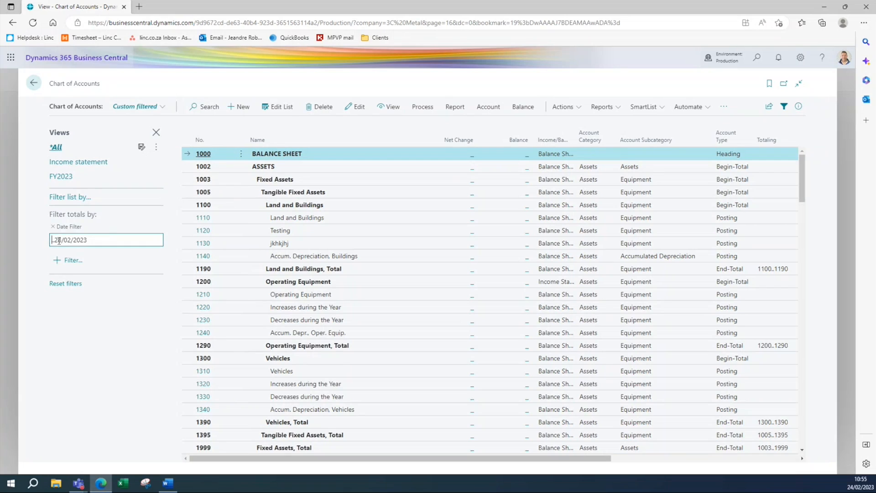
Step: Try changing the Date Filter to ..31/02/2023 and remove the filter from the account totals
{"action": "key", "text": "BackSpace"}
{"action": "key", "text": "BackSpace"}
{"action": "type", "text": "31"}
{"action": "key", "text": "Return"}
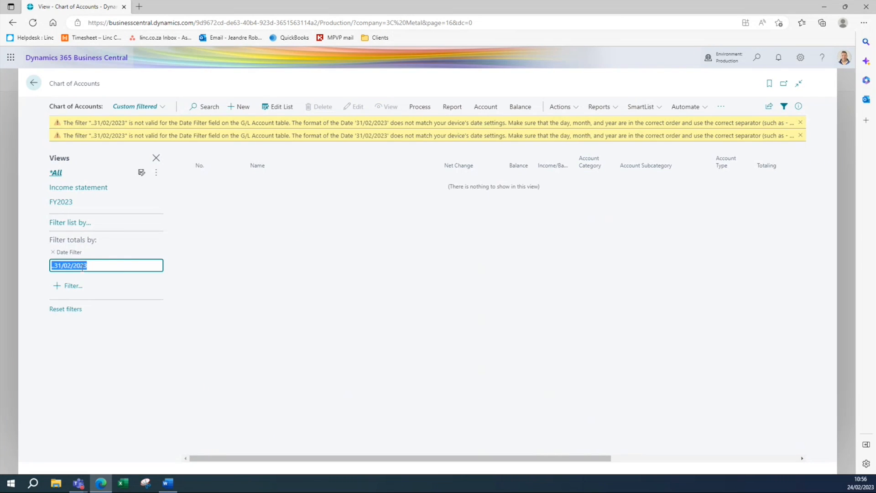
{"action": "left_click", "coordinate": [18, 242]}
{"action": "left_click", "coordinate": [53, 252]}
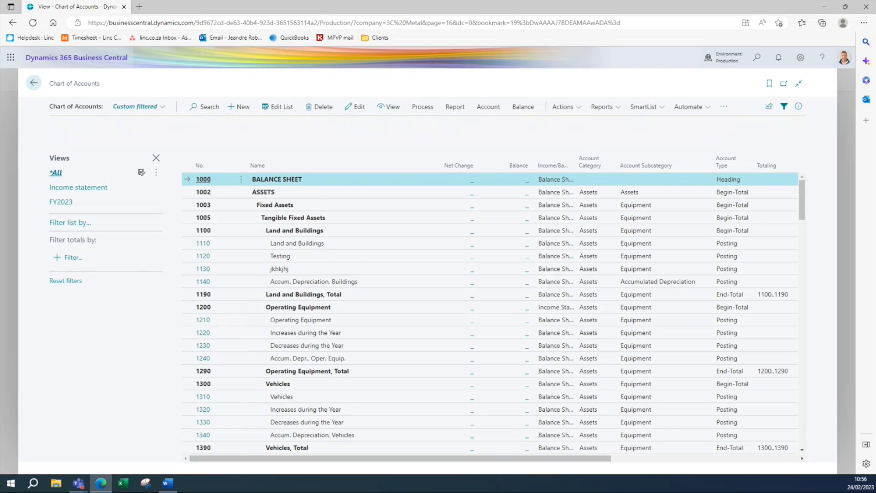
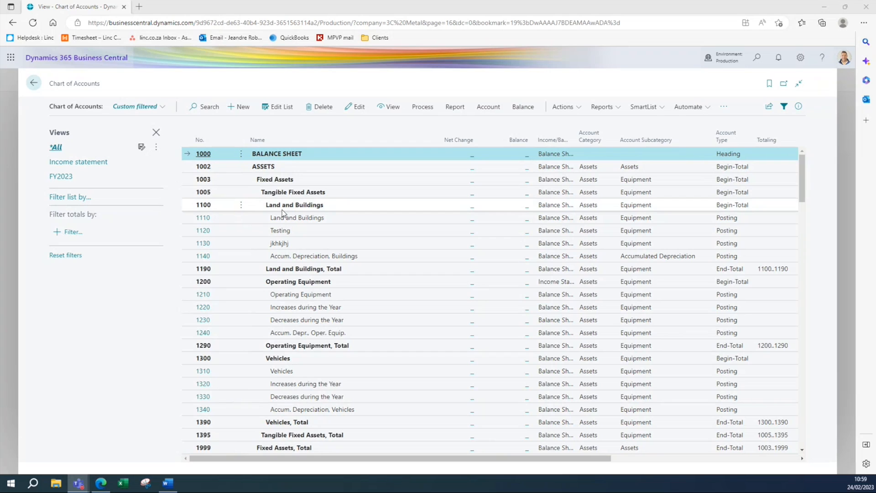
Step: Leave the Chart of Accounts, view the card of item 1908-S from the Items list, and return to the home page
{"action": "left_click", "coordinate": [292, 246]}
{"action": "left_click", "coordinate": [33, 83]}
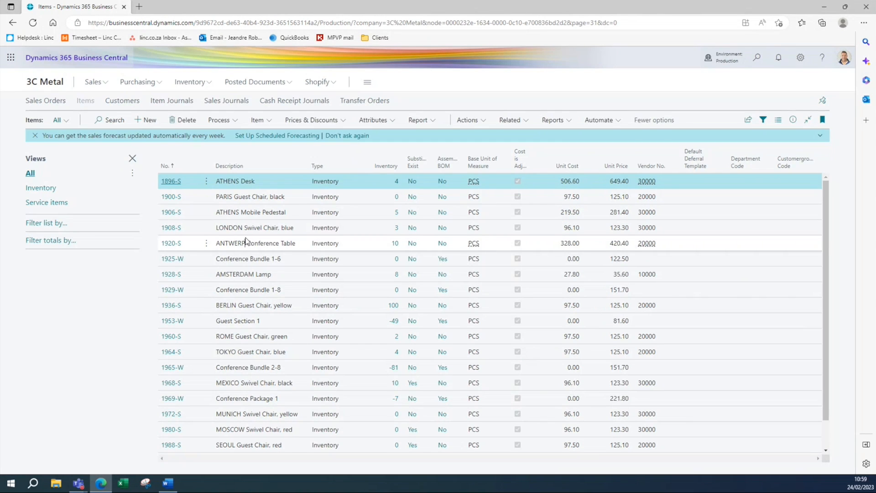
{"action": "left_click", "coordinate": [172, 228]}
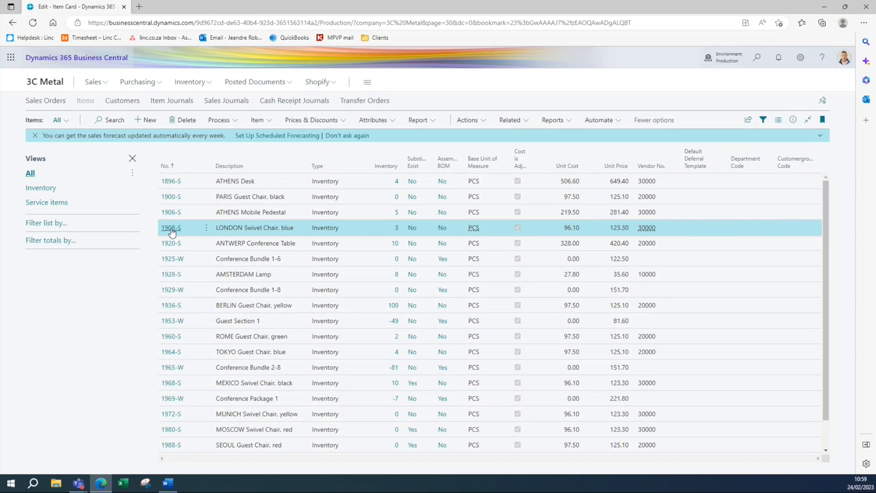
{"action": "key", "text": "Escape"}
{"action": "key", "text": "Escape"}
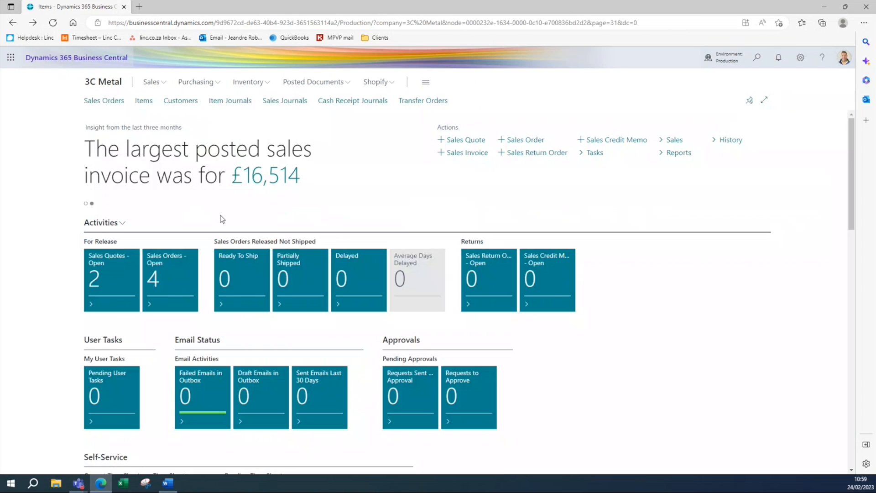
Step: Open the Sales Orders list, examine the Alpine Ski House order's lines and invoice details, and close the order
{"action": "left_click", "coordinate": [108, 100]}
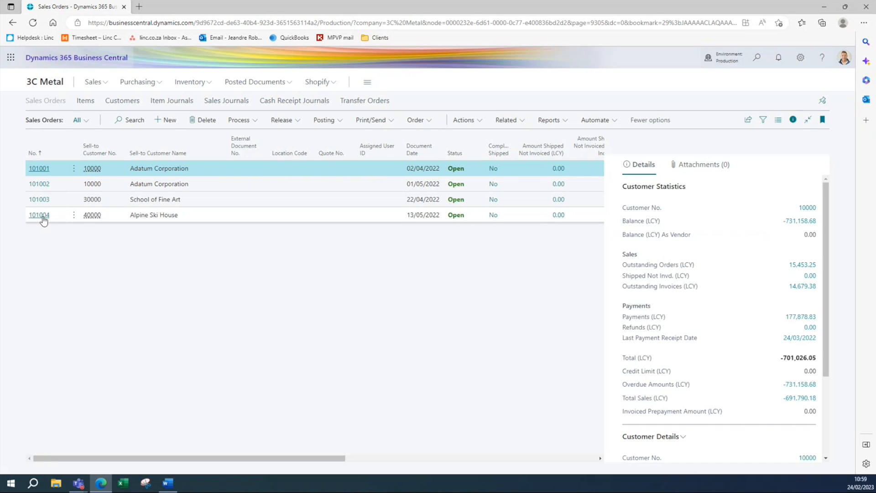
{"action": "left_click", "coordinate": [43, 220]}
{"action": "left_click", "coordinate": [43, 218]}
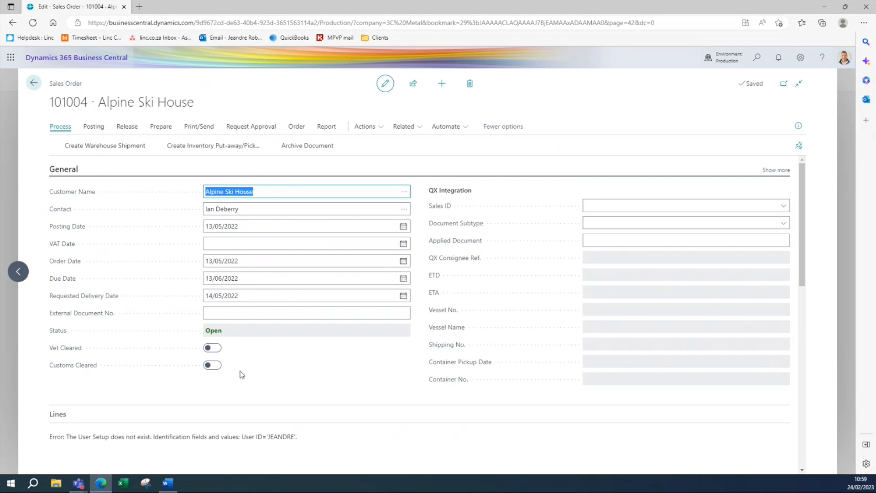
{"action": "scroll", "coordinate": [249, 323], "scroll_direction": "down", "scroll_amount": 3}
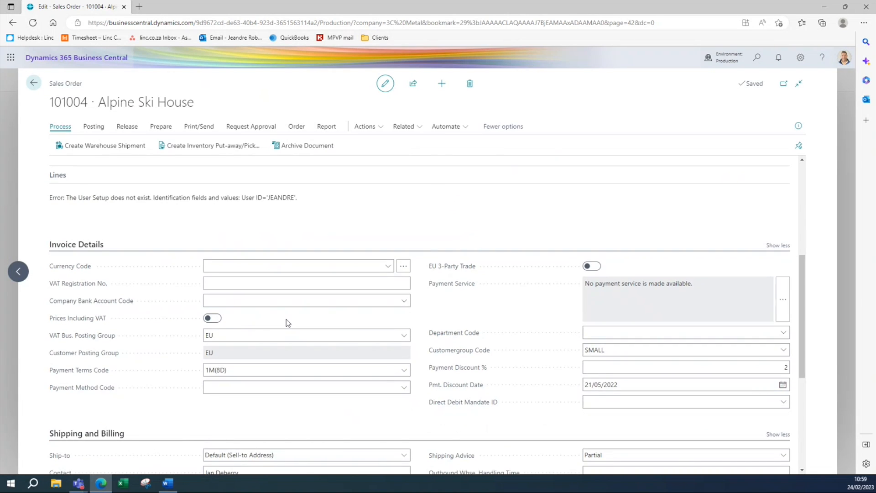
{"action": "key", "text": "Escape"}
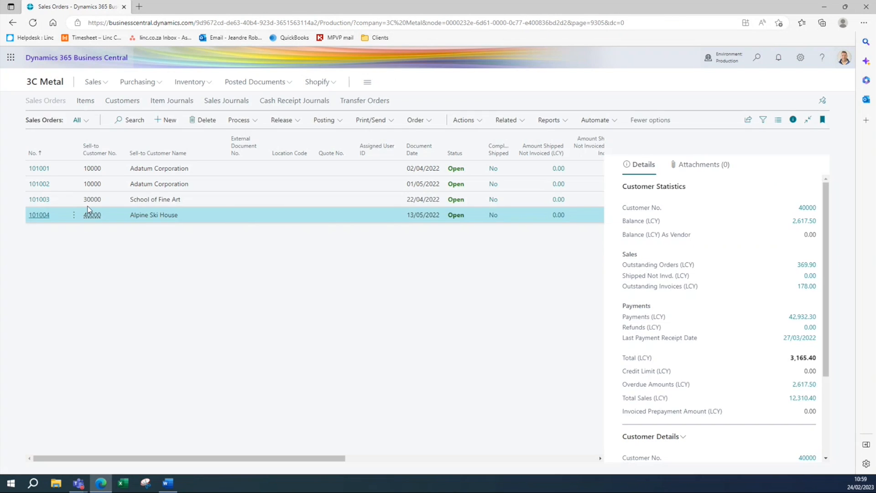
Step: Examine the School of Fine Art sales order and close it
{"action": "left_click", "coordinate": [36, 201]}
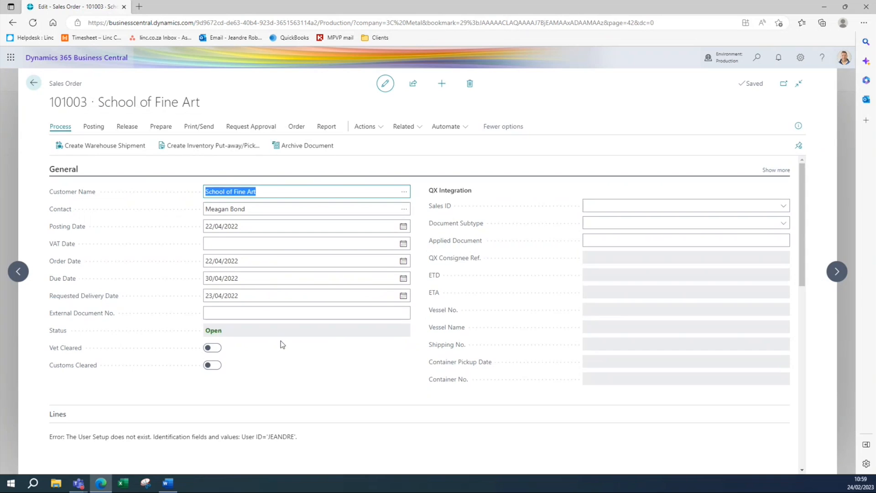
{"action": "scroll", "coordinate": [280, 343], "scroll_direction": "down", "scroll_amount": 5}
{"action": "key", "text": "Escape"}
Step: Switch back to the Cronus company and open its Sales Orders list
{"action": "key", "text": "ctrl+o"}
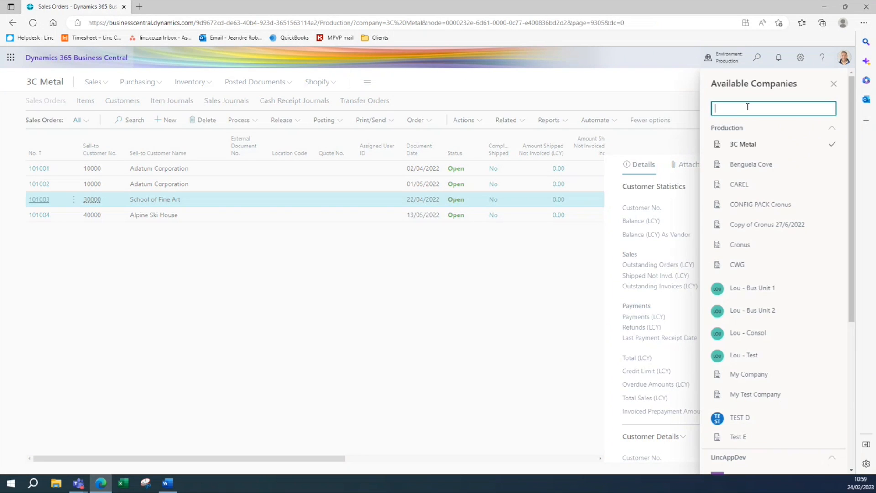
{"action": "left_click", "coordinate": [790, 267]}
{"action": "left_click", "coordinate": [789, 268]}
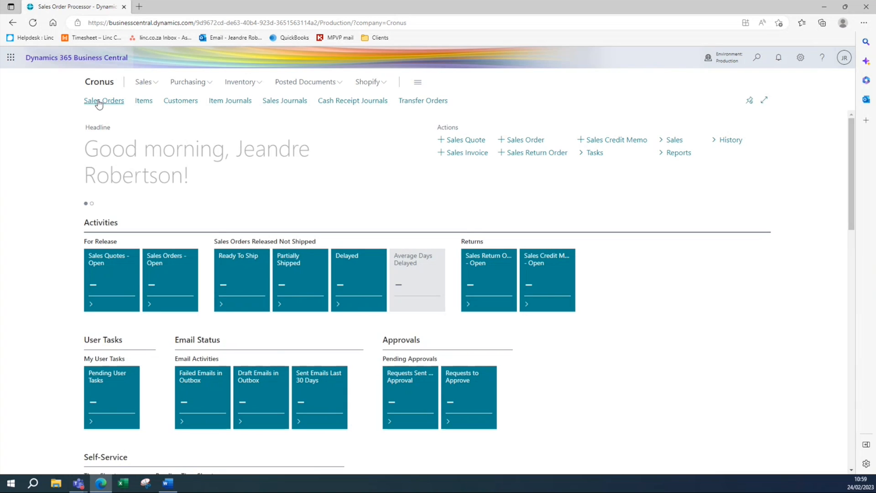
{"action": "left_click", "coordinate": [174, 278]}
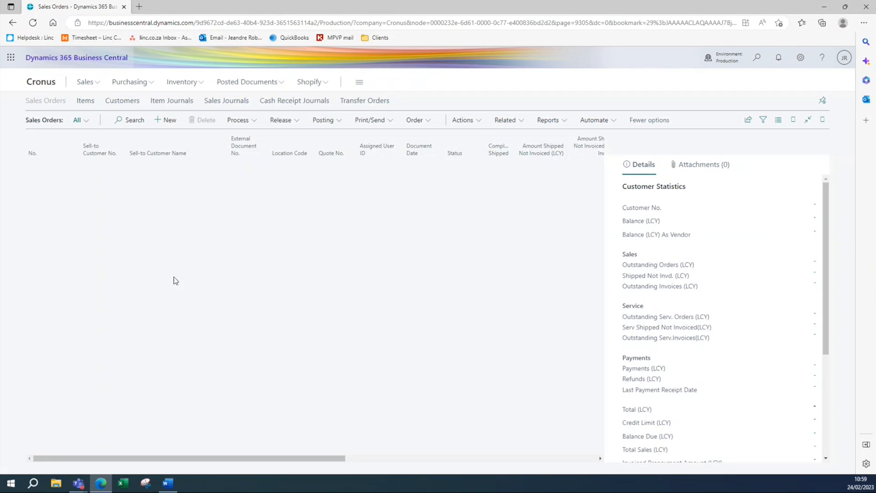
Step: Open the released C3 sales order dated 16/05/2022 and select the VAT Prod. Posting Group on its item line
{"action": "scroll", "coordinate": [166, 279], "scroll_direction": "down", "scroll_amount": 7}
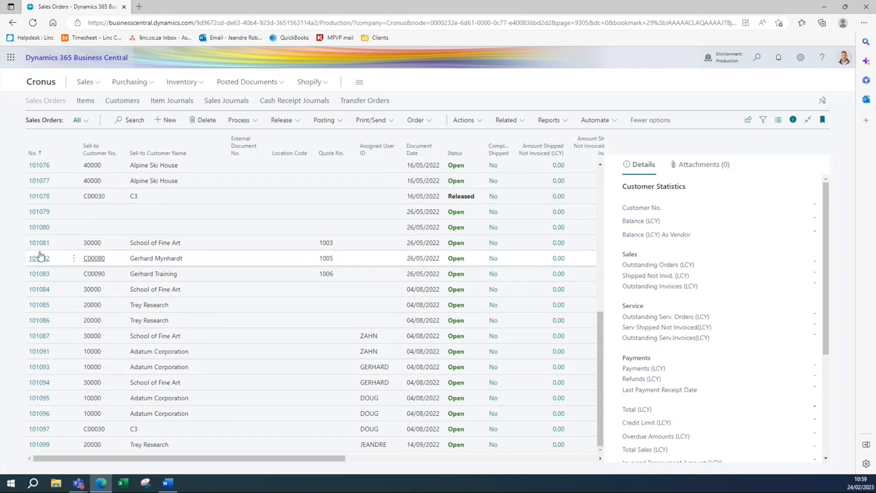
{"action": "left_click", "coordinate": [39, 196]}
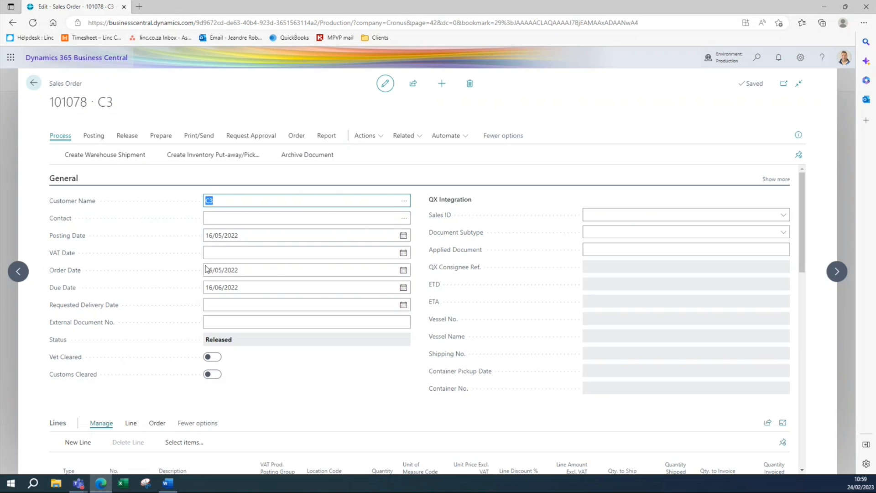
{"action": "scroll", "coordinate": [273, 269], "scroll_direction": "down", "scroll_amount": 5}
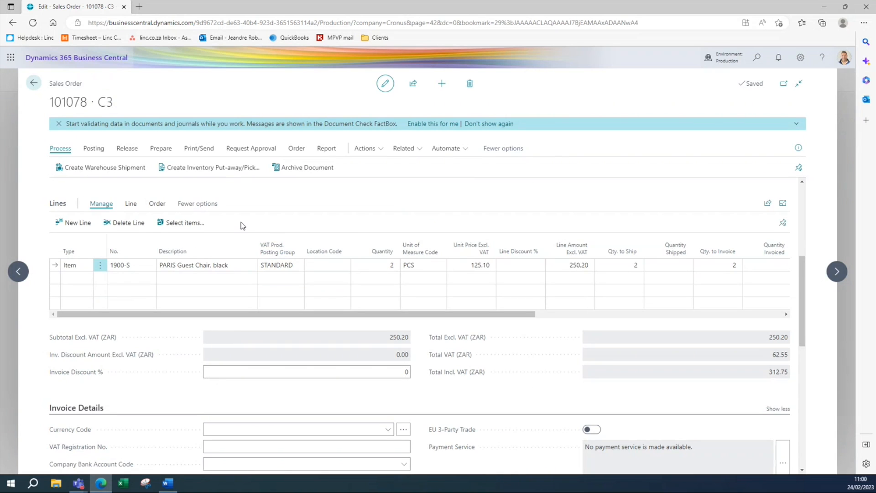
{"action": "left_click", "coordinate": [275, 264]}
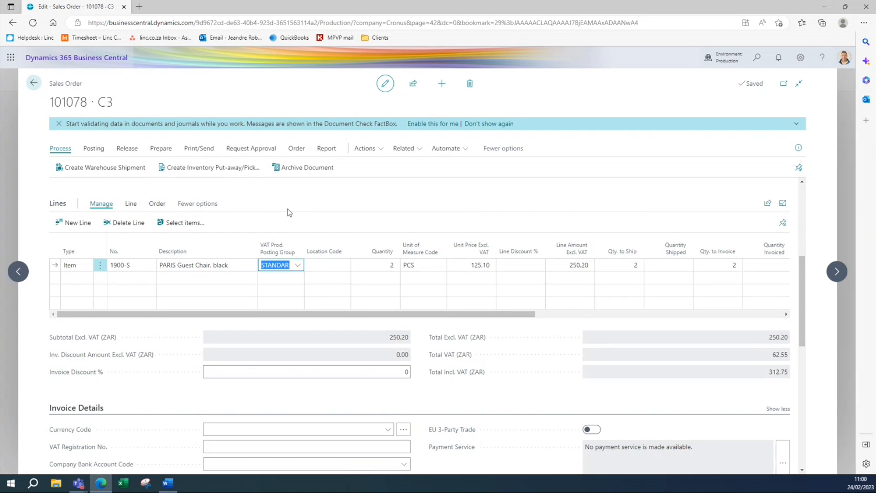
Step: Enter page personalisation on the sales order, look at the order lines section, and finish personalising
{"action": "left_click", "coordinate": [797, 61]}
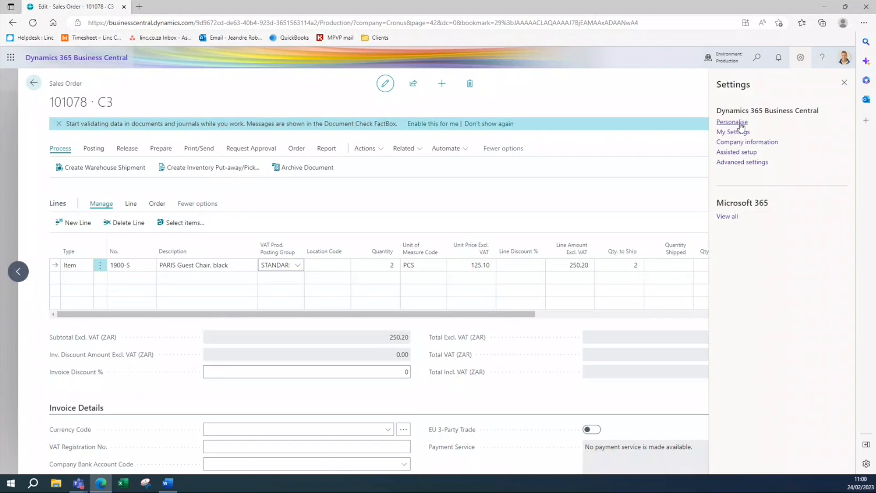
{"action": "left_click", "coordinate": [290, 258]}
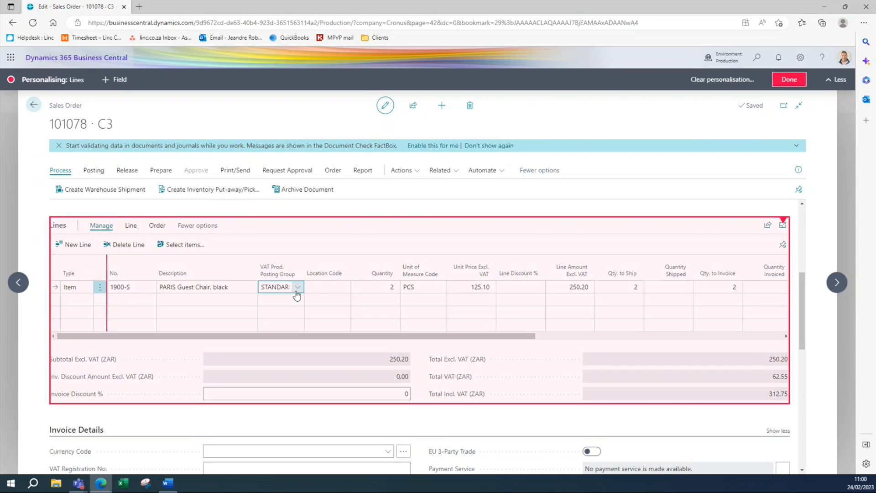
{"action": "left_click", "coordinate": [789, 79]}
Step: Try to set the PARIS Guest Chair line's VAT Prod. Posting Group to REDUCED on the released order, and discard the change
{"action": "left_click", "coordinate": [297, 269]}
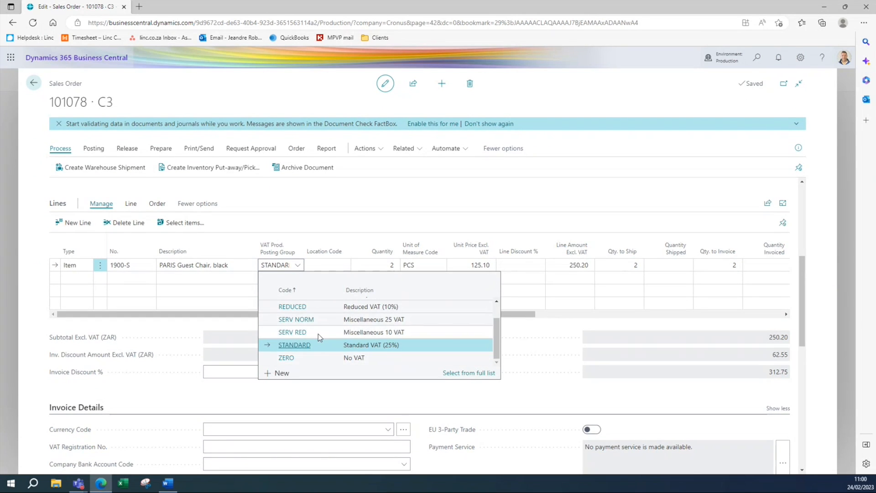
{"action": "scroll", "coordinate": [318, 337], "scroll_direction": "up", "scroll_amount": 1}
{"action": "scroll", "coordinate": [329, 352], "scroll_direction": "down", "scroll_amount": 1}
{"action": "scroll", "coordinate": [335, 335], "scroll_direction": "up", "scroll_amount": 1}
{"action": "scroll", "coordinate": [343, 330], "scroll_direction": "down", "scroll_amount": 1}
{"action": "scroll", "coordinate": [365, 335], "scroll_direction": "up", "scroll_amount": 1}
{"action": "scroll", "coordinate": [365, 335], "scroll_direction": "down", "scroll_amount": 1}
{"action": "scroll", "coordinate": [338, 319], "scroll_direction": "up", "scroll_amount": 1}
{"action": "scroll", "coordinate": [381, 344], "scroll_direction": "down", "scroll_amount": 1}
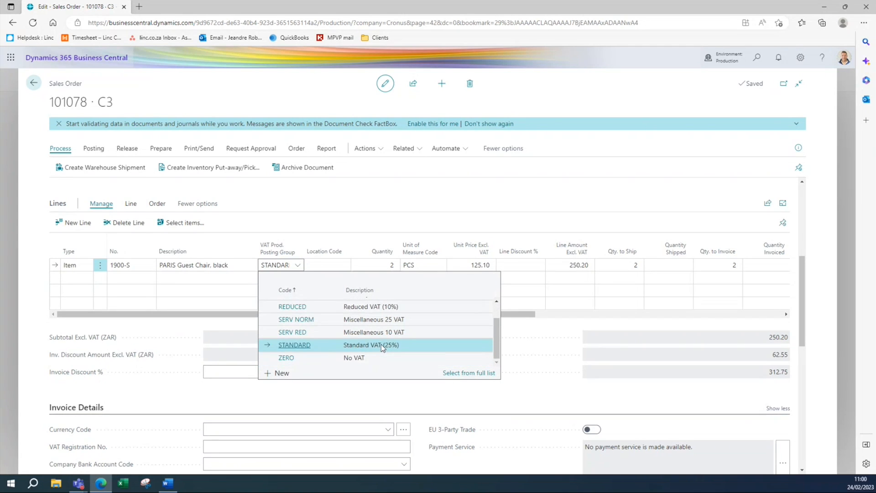
{"action": "scroll", "coordinate": [381, 344], "scroll_direction": "up", "scroll_amount": 1}
{"action": "left_click", "coordinate": [351, 334]}
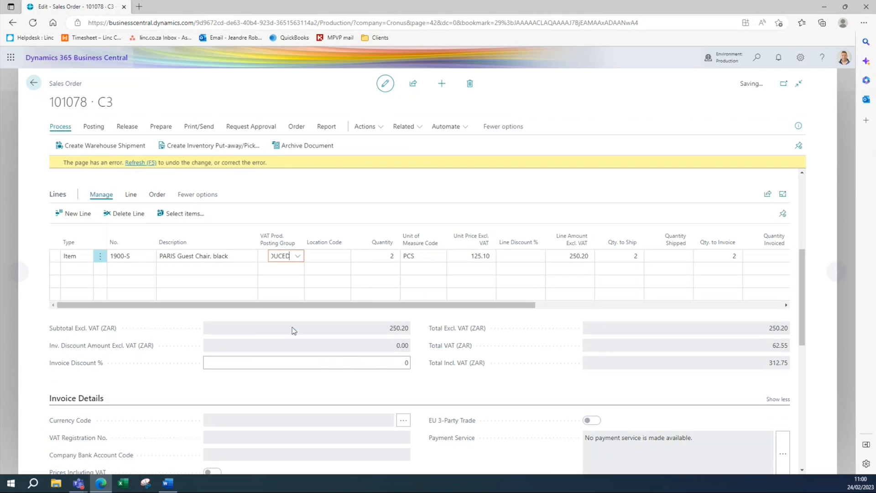
{"action": "key", "text": "F5"}
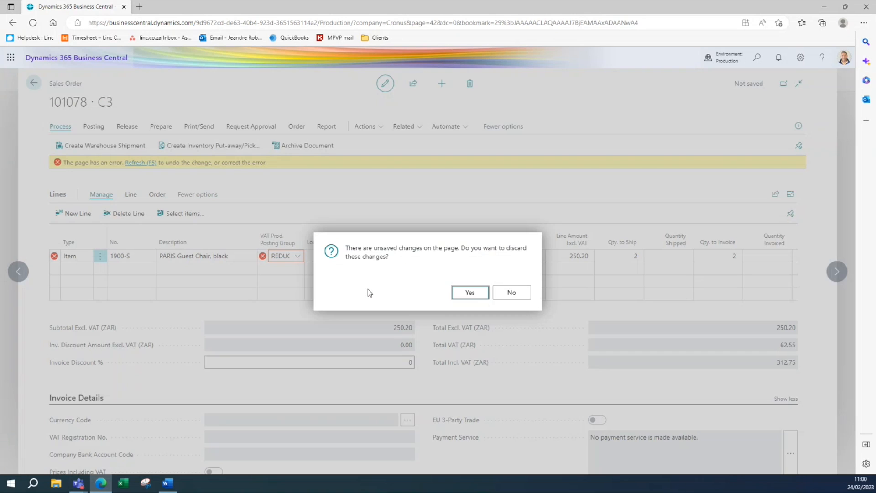
{"action": "key", "text": "Return"}
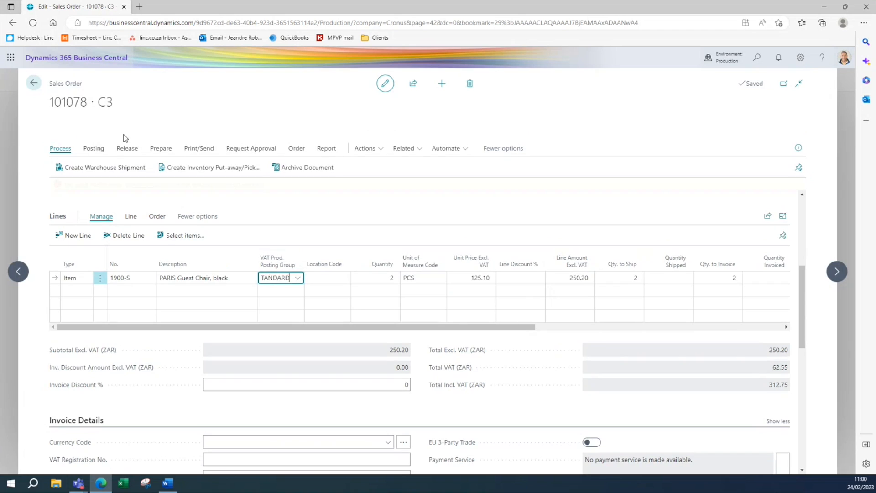
Step: Reopen the C3 sales order and set the PARIS Guest Chair line's VAT Prod. Posting Group to REDUCED
{"action": "left_click", "coordinate": [126, 148]}
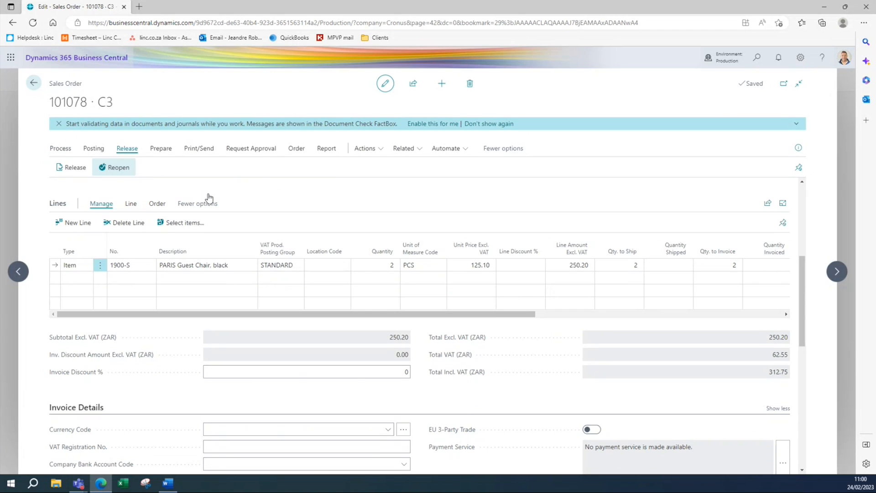
{"action": "left_click", "coordinate": [289, 264]}
{"action": "left_click", "coordinate": [297, 265]}
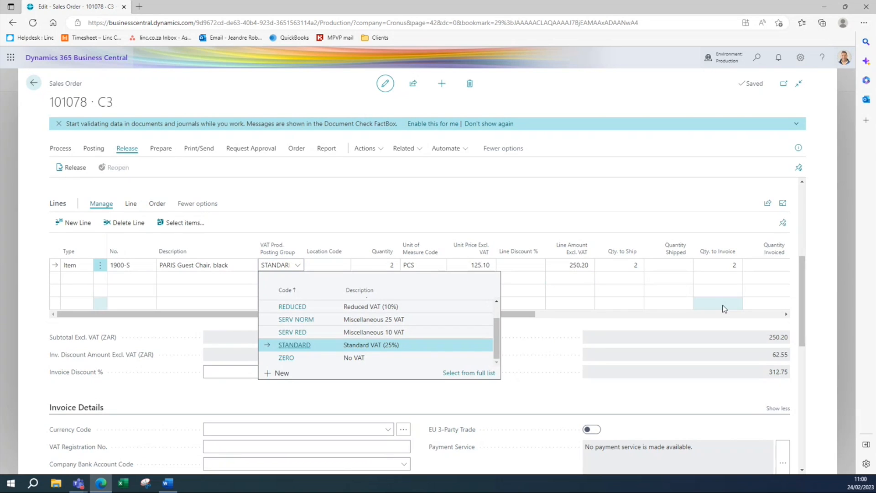
{"action": "left_click", "coordinate": [373, 306]}
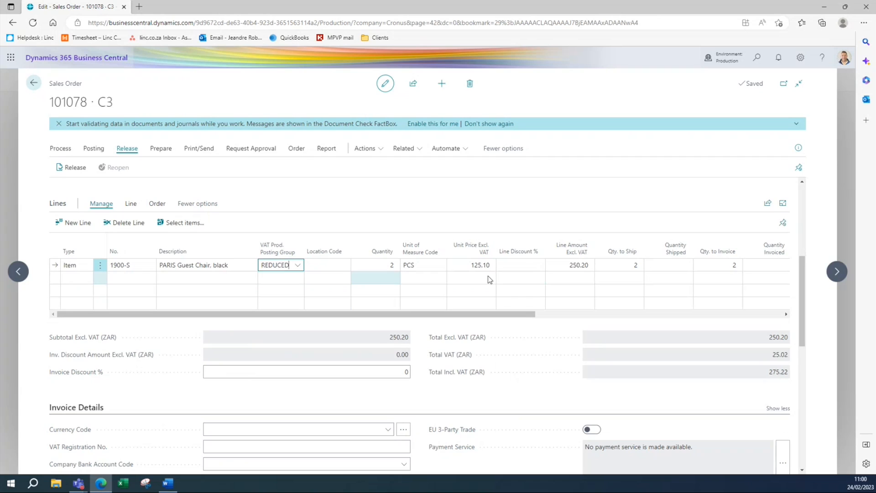
{"action": "key", "text": "Tab"}
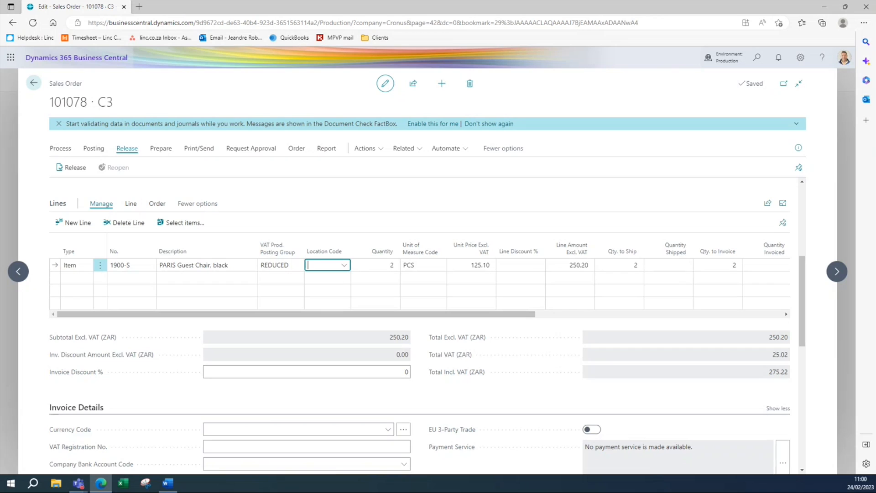
Step: Close the C3 sales order and the Sales Orders list to return to the home page
{"action": "key", "text": "alt+Tab"}
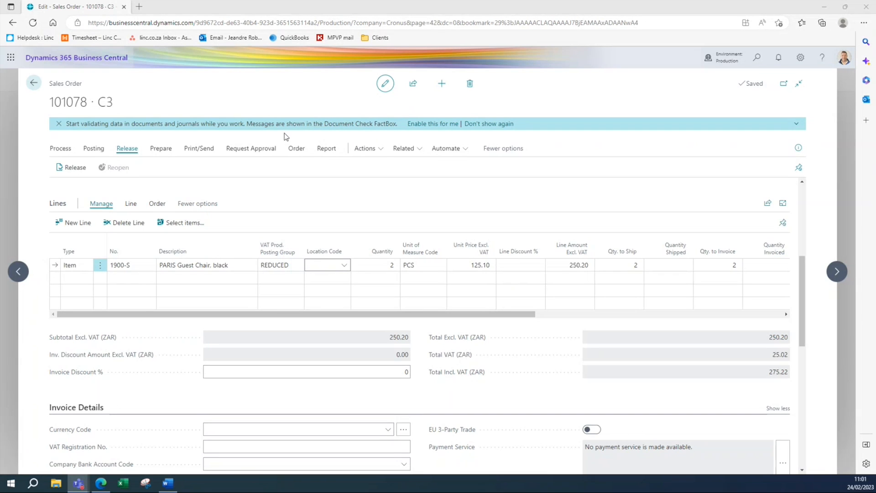
{"action": "left_click", "coordinate": [212, 109]}
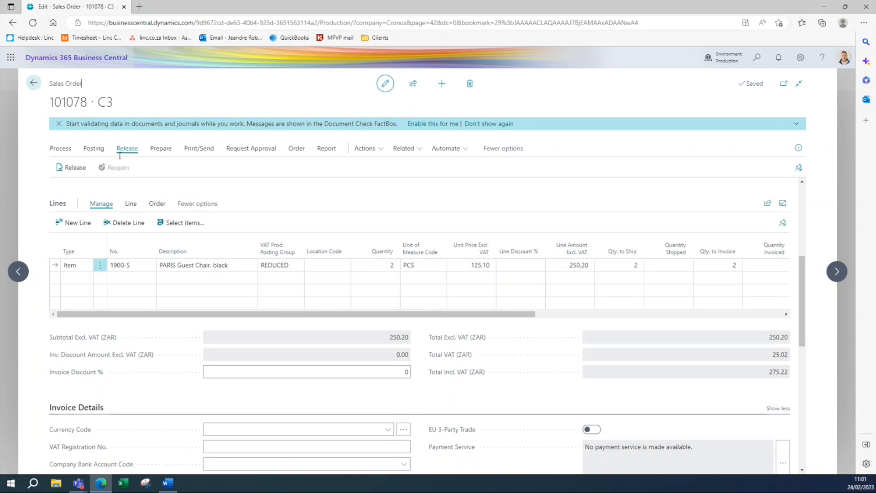
{"action": "key", "text": "Escape"}
{"action": "key", "text": "Escape"}
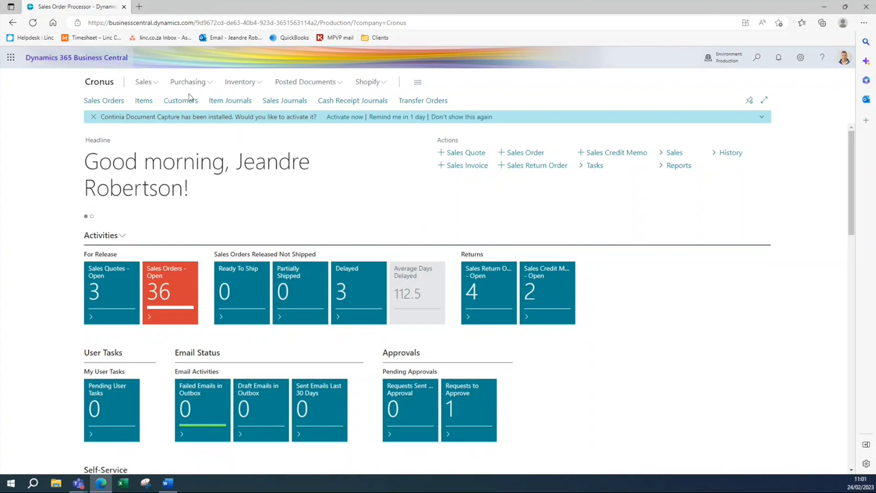
Step: Search for chart of accounts and open the Chart of Accounts list
{"action": "left_click", "coordinate": [747, 62]}
{"action": "type", "text": "chart"}
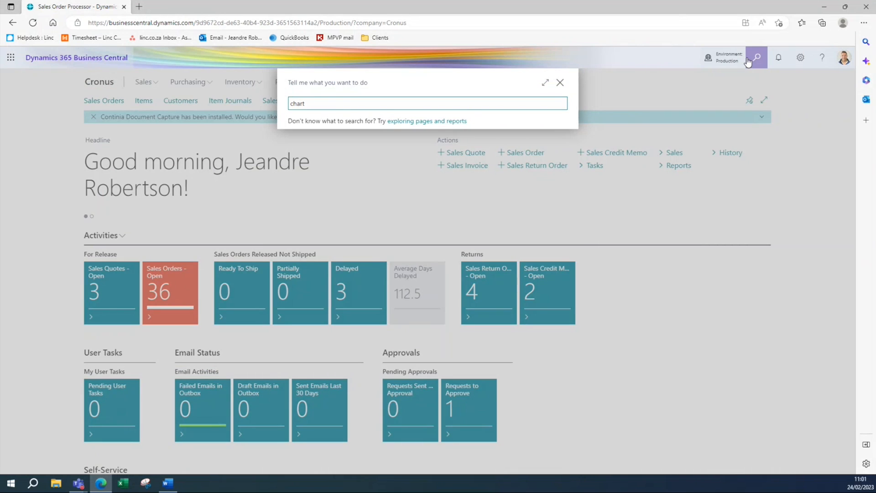
{"action": "type", "text": " of ac"}
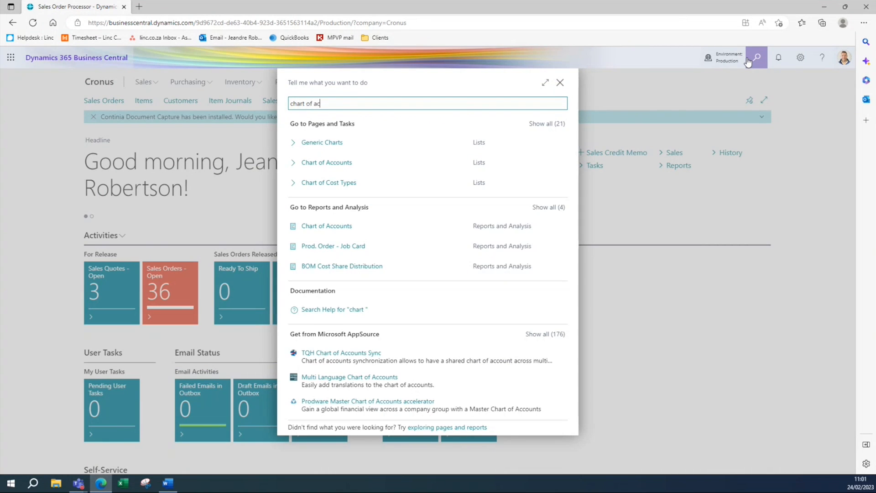
{"action": "type", "text": "counts"}
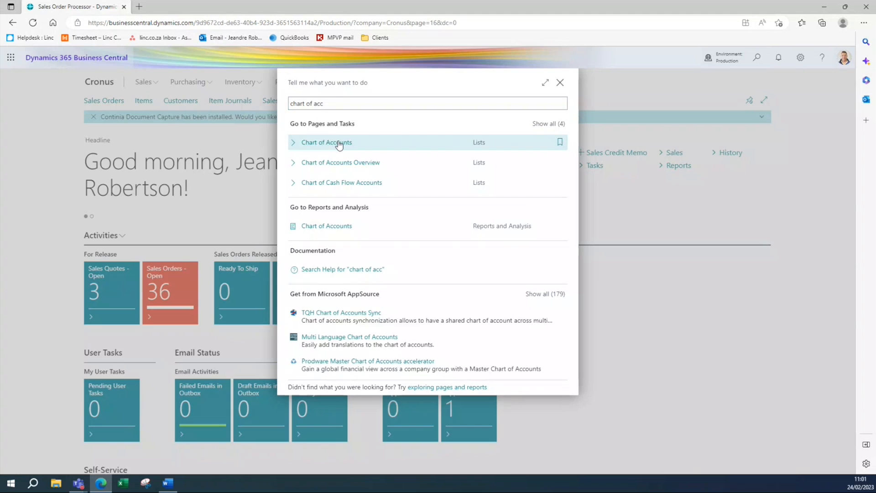
{"action": "left_click", "coordinate": [333, 141]}
Step: Filter the Chart of Accounts totals by a Date Filter of p1 and check the date range it resolves to
{"action": "left_click", "coordinate": [73, 214]}
{"action": "left_click", "coordinate": [79, 232]}
{"action": "key", "text": "Escape"}
{"action": "left_click", "coordinate": [73, 232]}
{"action": "type", "text": "p1..p4"}
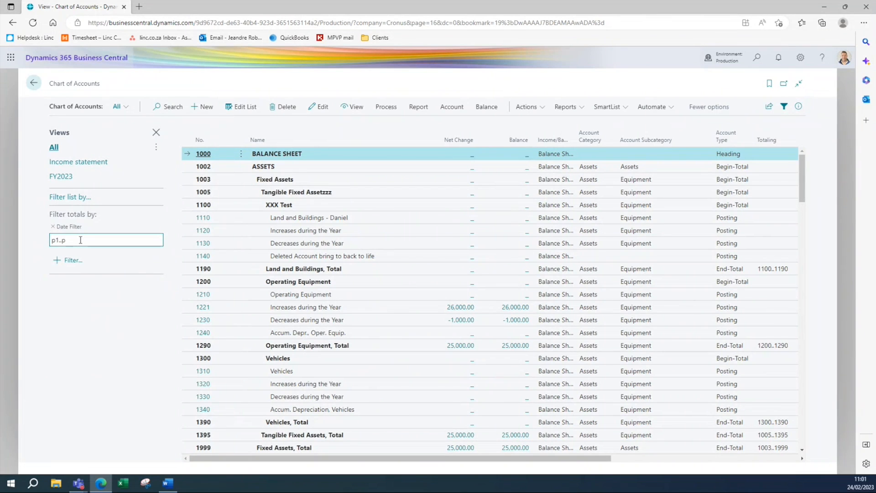
{"action": "key", "text": "BackSpace"}
{"action": "key", "text": "BackSpace"}
{"action": "key", "text": "BackSpace"}
{"action": "key", "text": "BackSpace"}
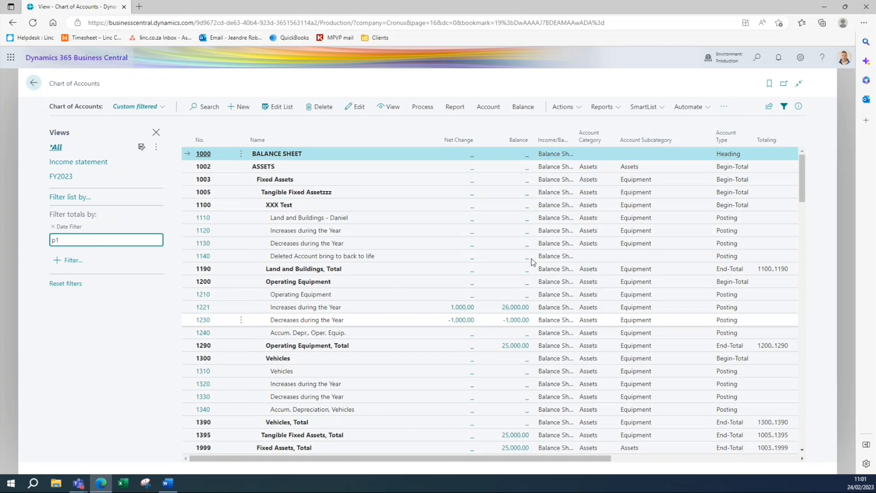
{"action": "key", "text": "Tab"}
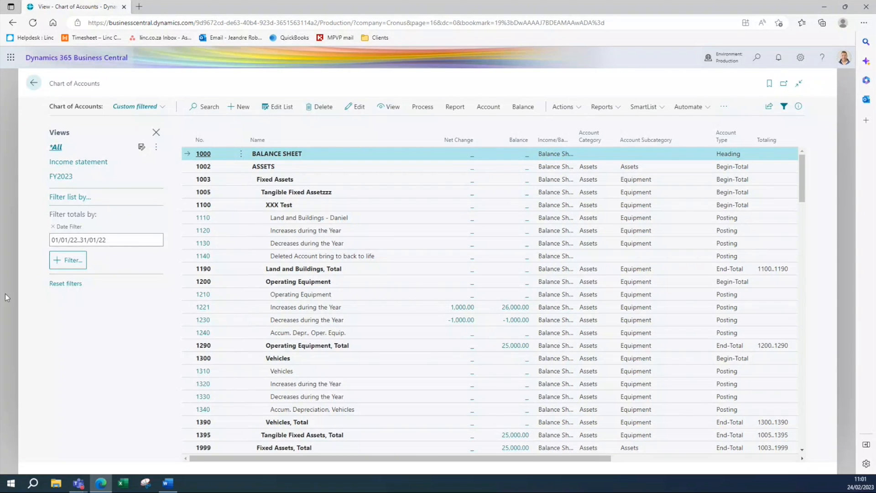
{"action": "left_click", "coordinate": [107, 240]}
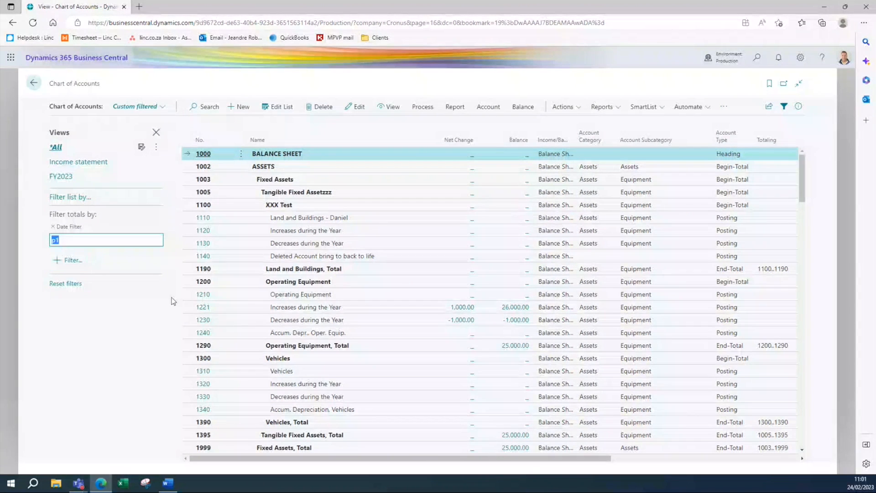
{"action": "left_click", "coordinate": [62, 357]}
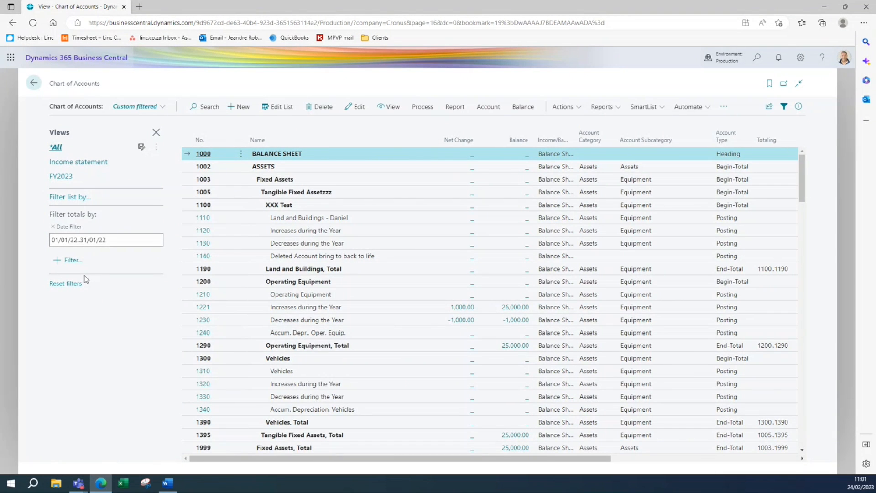
Step: Change the totals' Date Filter to p2 and check the resolved date range
{"action": "left_click", "coordinate": [121, 239]}
{"action": "type", "text": "p2"}
{"action": "key", "text": "Return"}
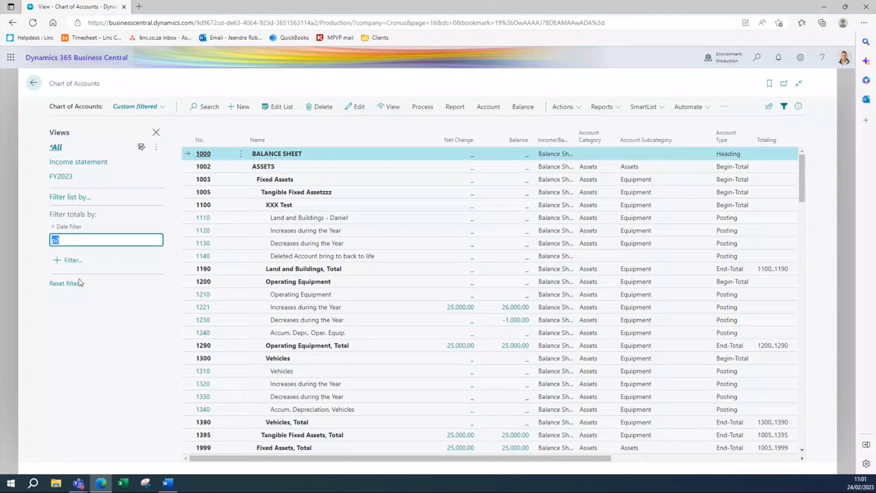
{"action": "left_click", "coordinate": [85, 308]}
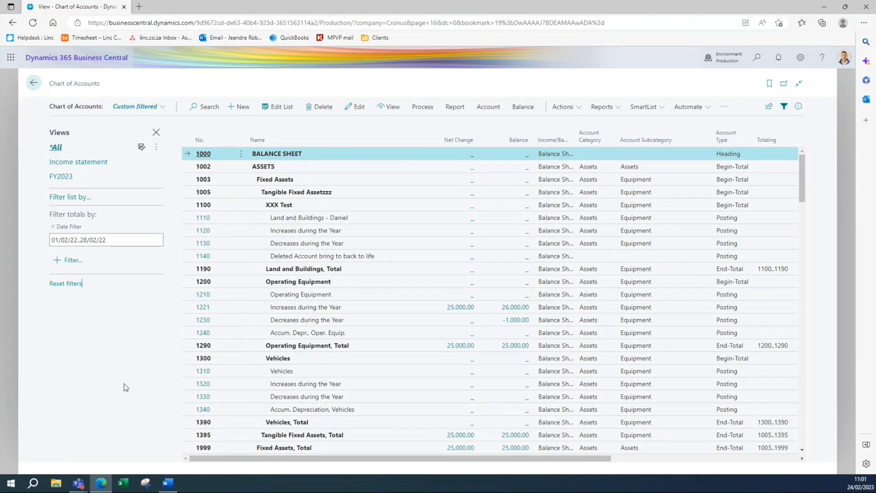
{"action": "left_click", "coordinate": [120, 241]}
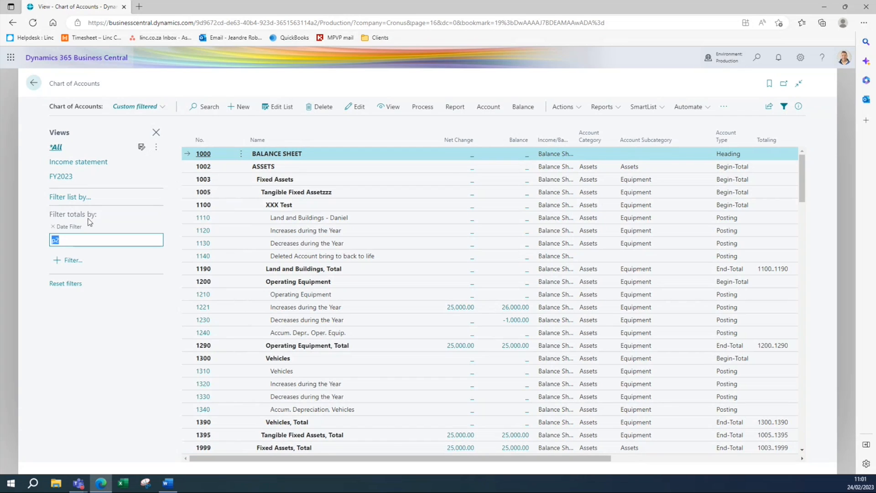
{"action": "left_click", "coordinate": [72, 240]}
{"action": "key", "text": "Return"}
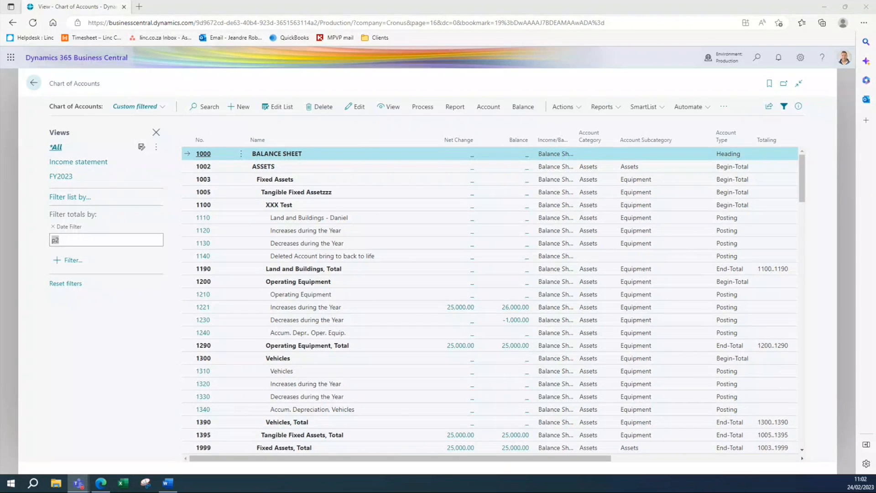
Step: Leave the Chart of Accounts and open the Sales Orders list, closing the Adatum Corporation order opened from it
{"action": "left_click", "coordinate": [311, 247]}
{"action": "key", "text": "Escape"}
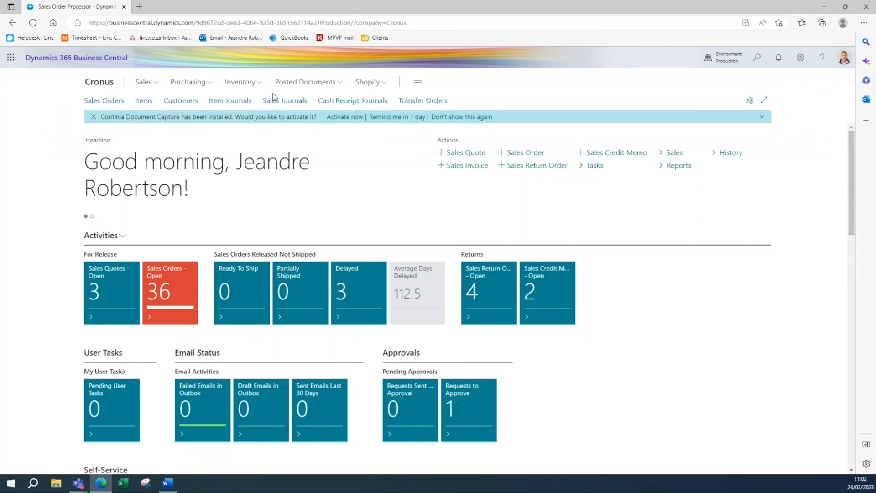
{"action": "left_click", "coordinate": [104, 100]}
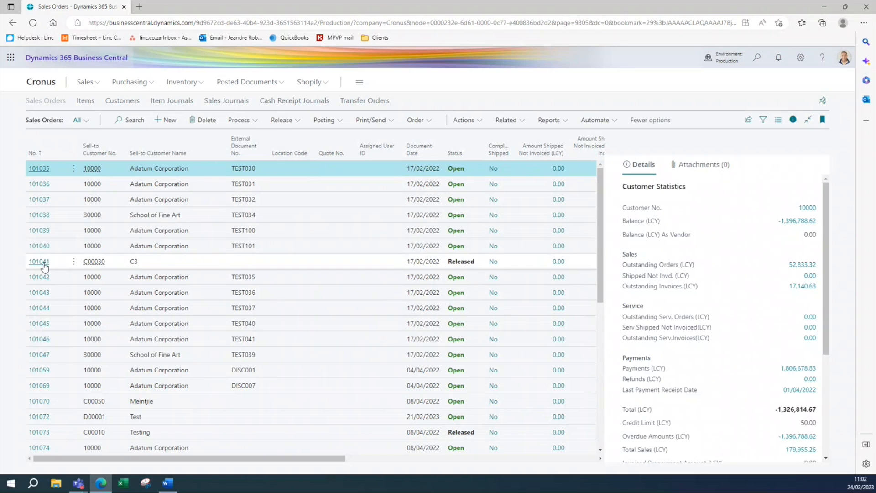
{"action": "left_click", "coordinate": [40, 246]}
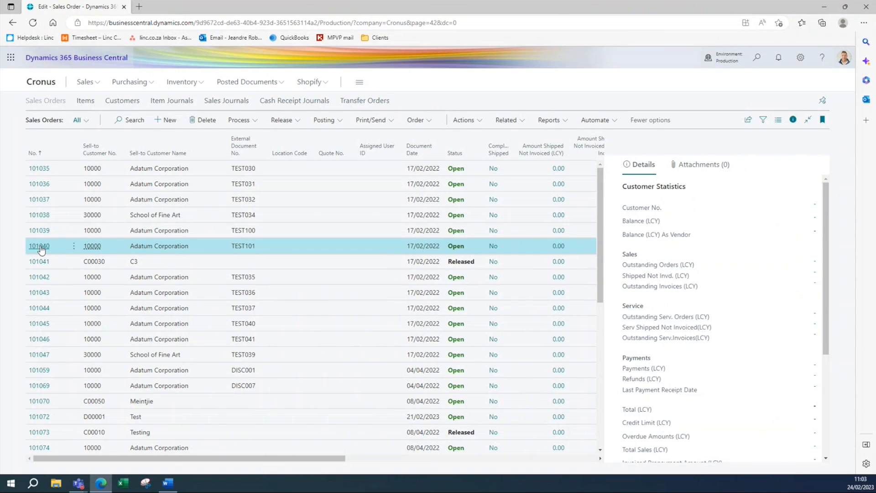
{"action": "key", "text": "Escape"}
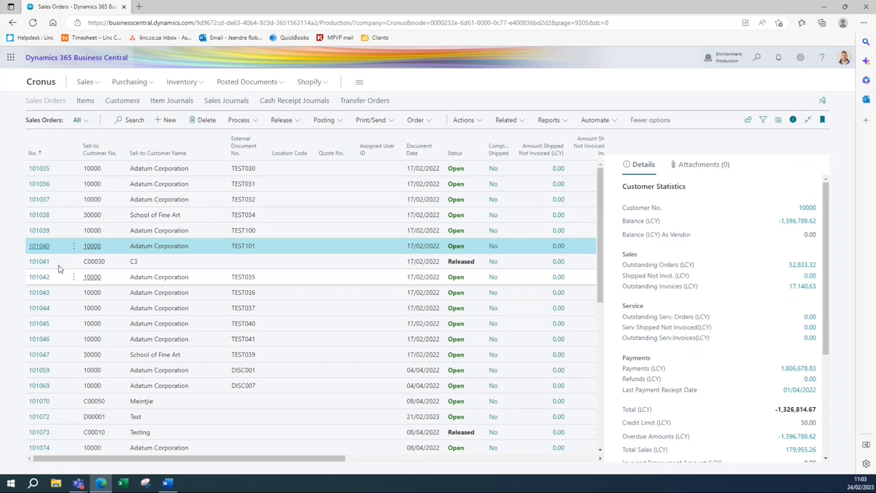
Step: Open the released C3 sales order dated 17/02/2022, examine its lines, and show its release and reopen options
{"action": "left_click", "coordinate": [40, 262]}
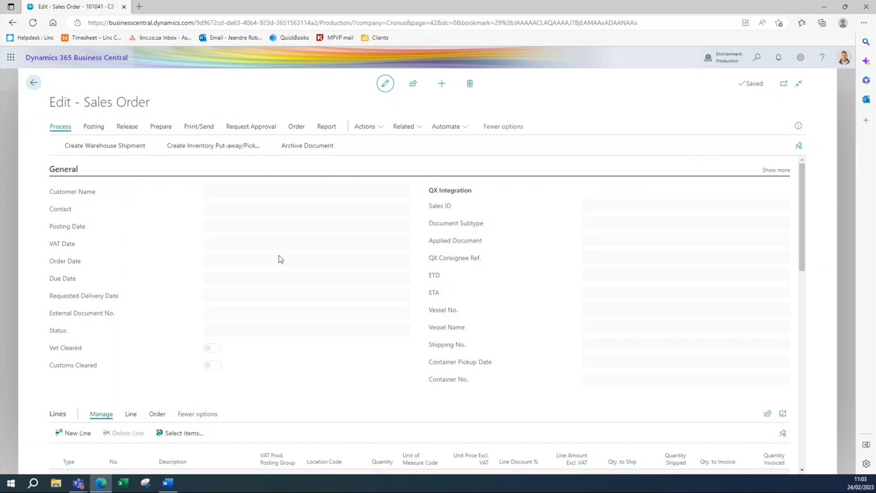
{"action": "scroll", "coordinate": [343, 365], "scroll_direction": "down", "scroll_amount": 10}
{"action": "scroll", "coordinate": [342, 365], "scroll_direction": "up", "scroll_amount": 2}
{"action": "scroll", "coordinate": [342, 365], "scroll_direction": "up", "scroll_amount": 3}
{"action": "left_click", "coordinate": [127, 148]}
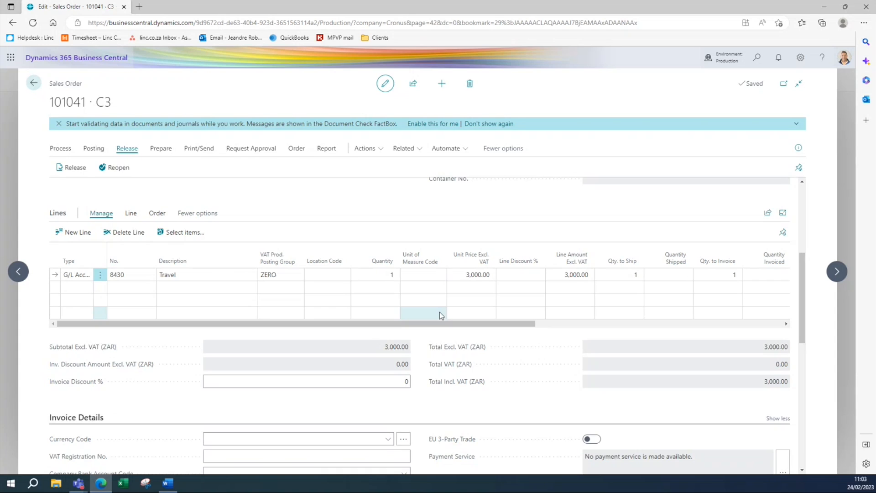
Step: Select the Travel line's unit price and start a new G/L Account line beneath it
{"action": "left_click", "coordinate": [474, 274]}
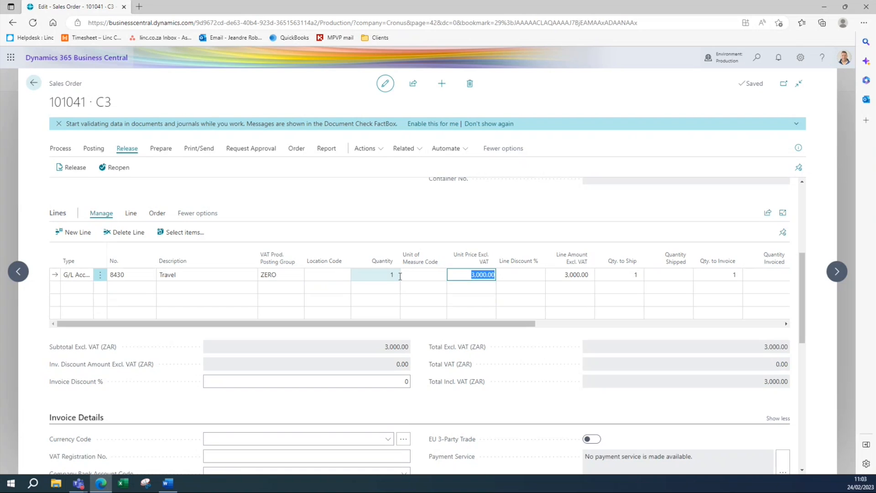
{"action": "left_click", "coordinate": [130, 288]}
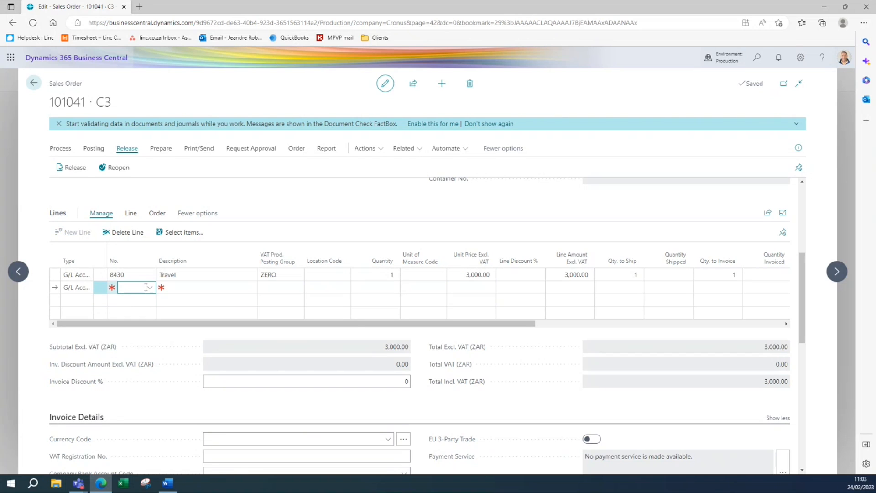
{"action": "key", "text": "Escape"}
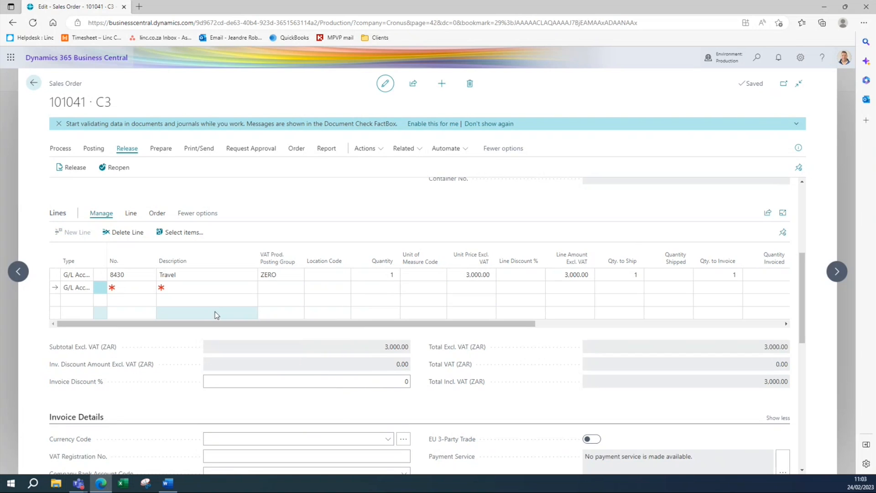